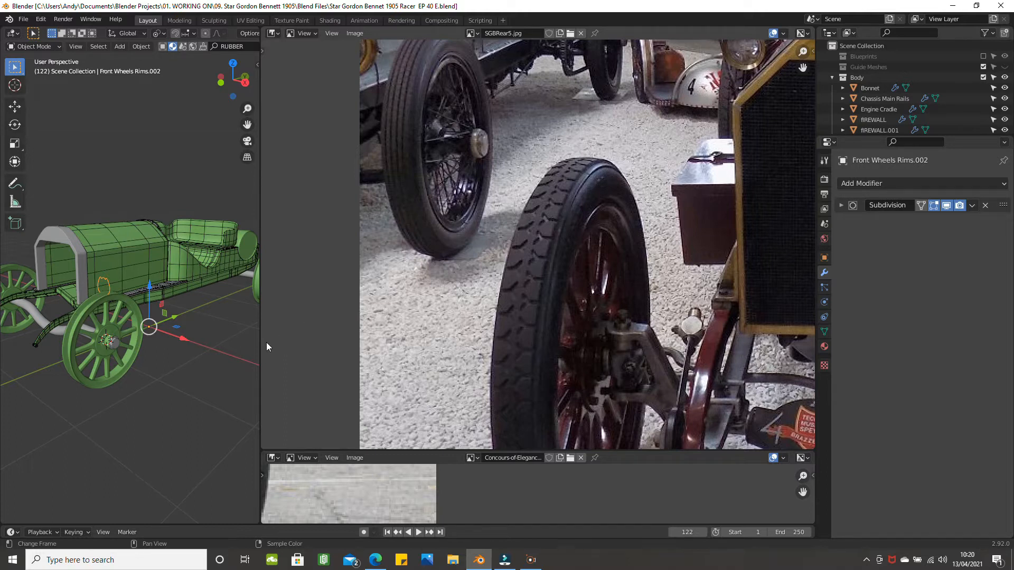
Step: Enlarge the 3D viewport over the reference image area and examine the tyre profile outline above the front wheel
left_click_drag(259, 342, 798, 324)
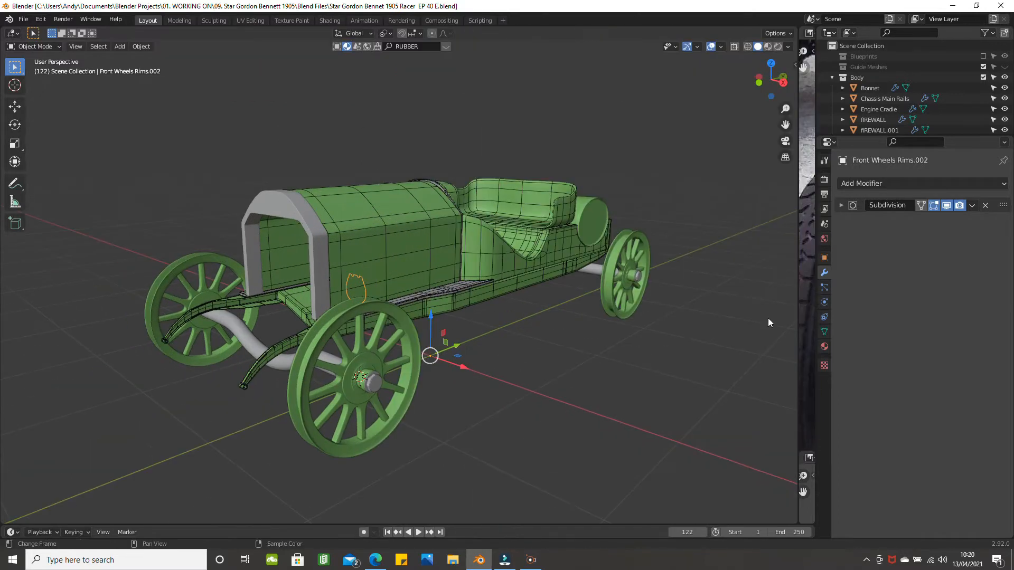
mouse_move(454, 350)
middle_mouse_down()
mouse_move(519, 344)
mouse_move(467, 344)
middle_mouse_up()
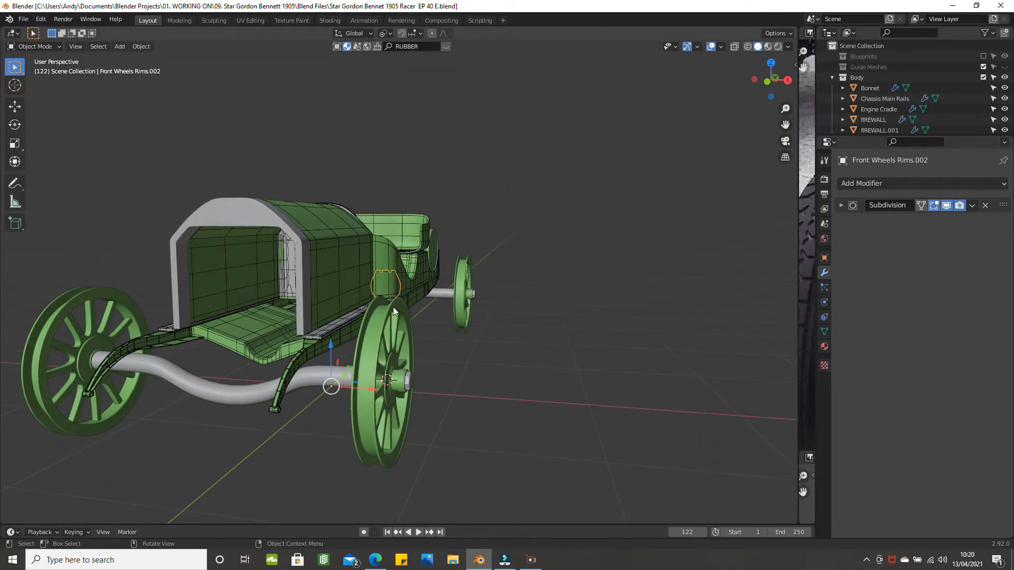
scroll(393, 306, "up", 2)
middle_click_drag(391, 294, 357, 307)
scroll(357, 303, "up", 3)
scroll(354, 298, "up", 3)
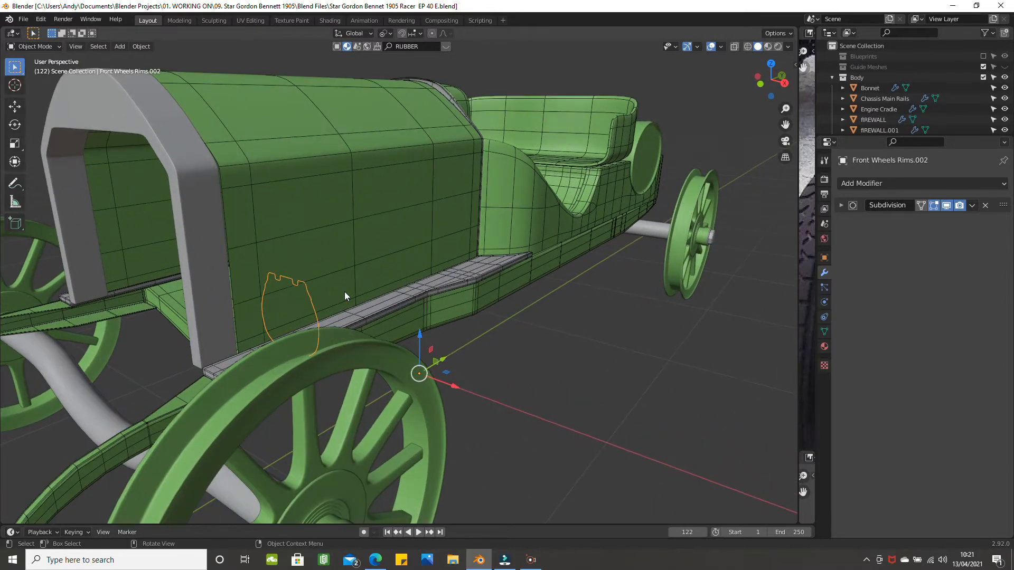
middle_click_drag(322, 293, 330, 289)
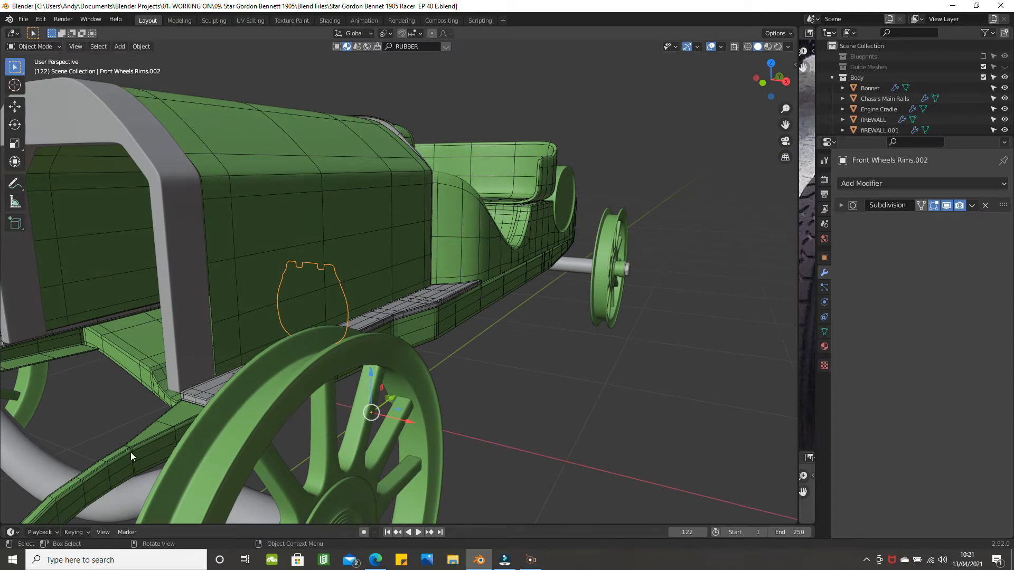
scroll(369, 301, "down", 4)
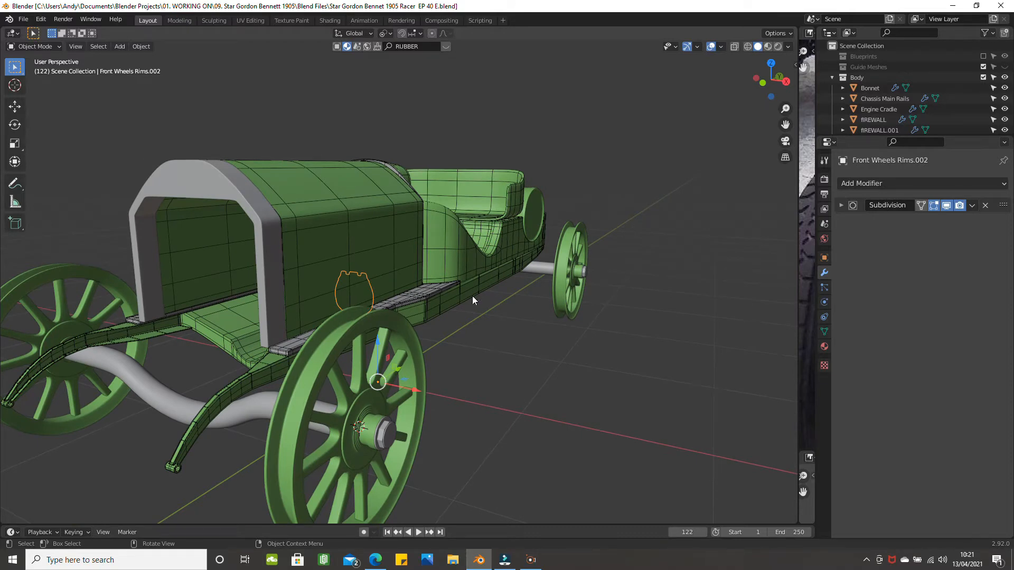
Step: Isolate the front wheel rims and the tyre profile outline in local view, seen from the front in orthographic projection
left_click(379, 321)
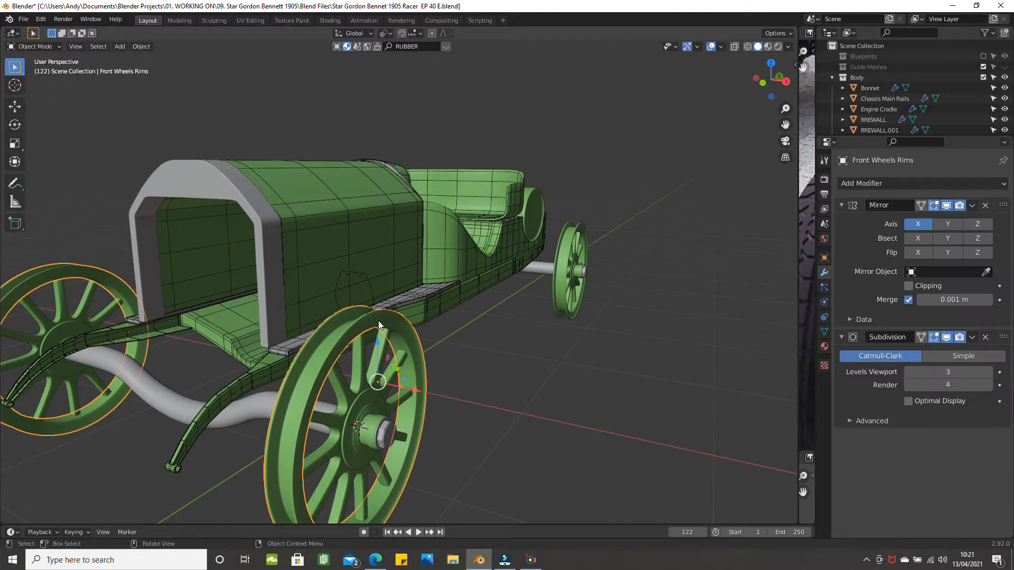
left_click(371, 286, "shift")
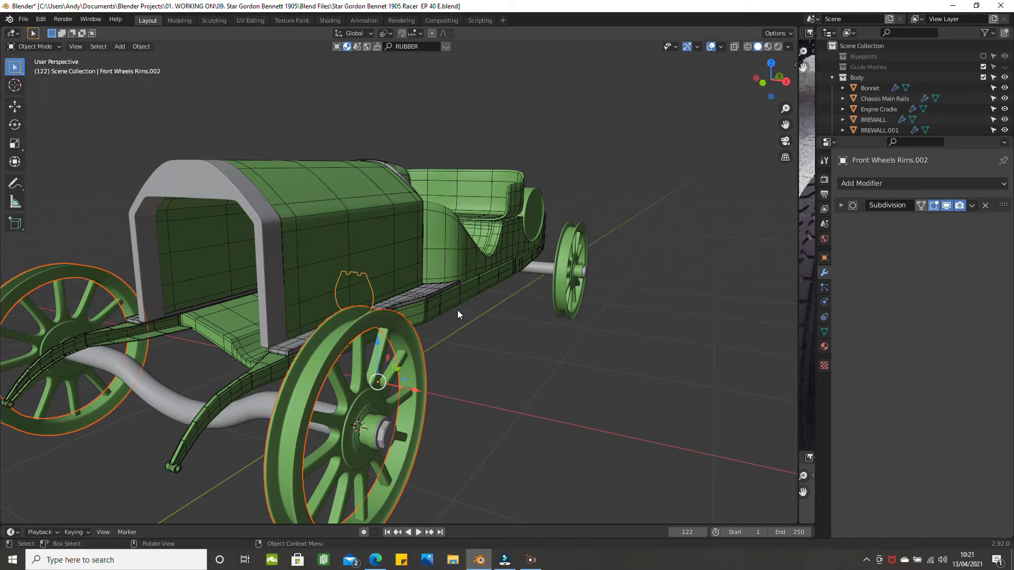
key("KP_Divide")
key("KP_5")
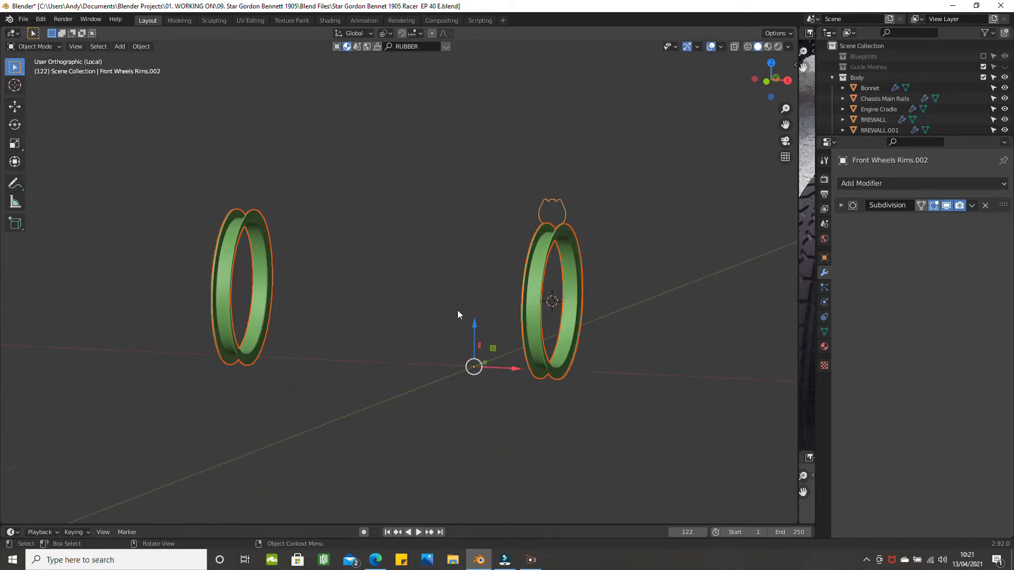
key("KP_1")
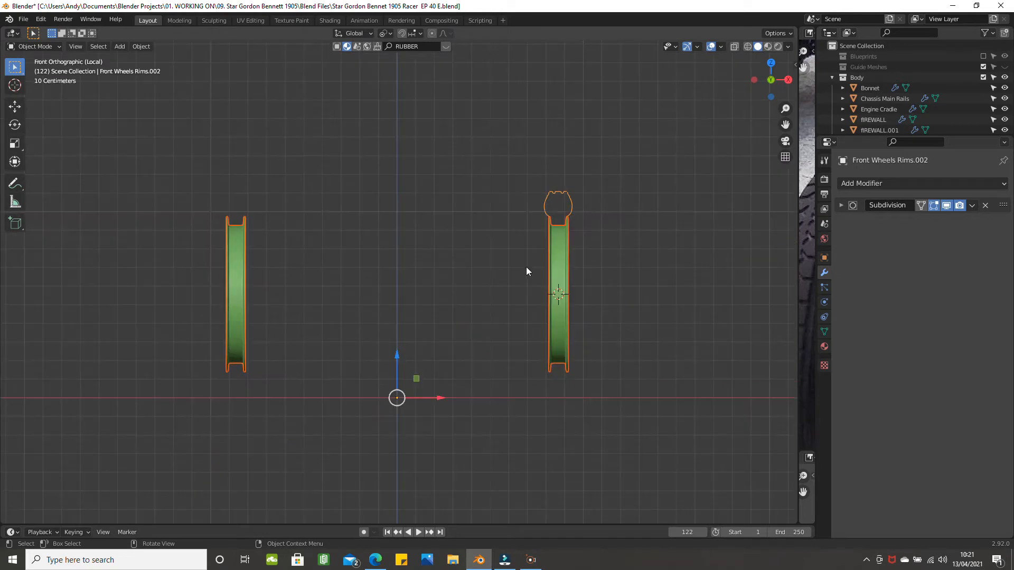
scroll(527, 261, "up", 2)
scroll(527, 266, "up", 1)
middle_click_drag(527, 266, 301, 351, "shift")
Step: Duplicate in place the two short edges near the top of the front rim's inner flange faces
left_click(460, 305)
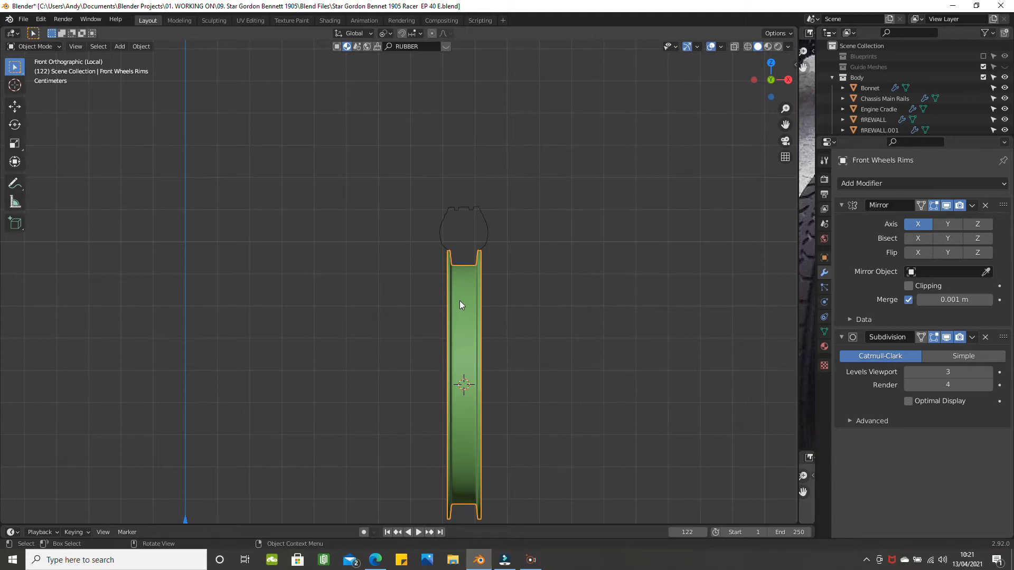
key("Tab")
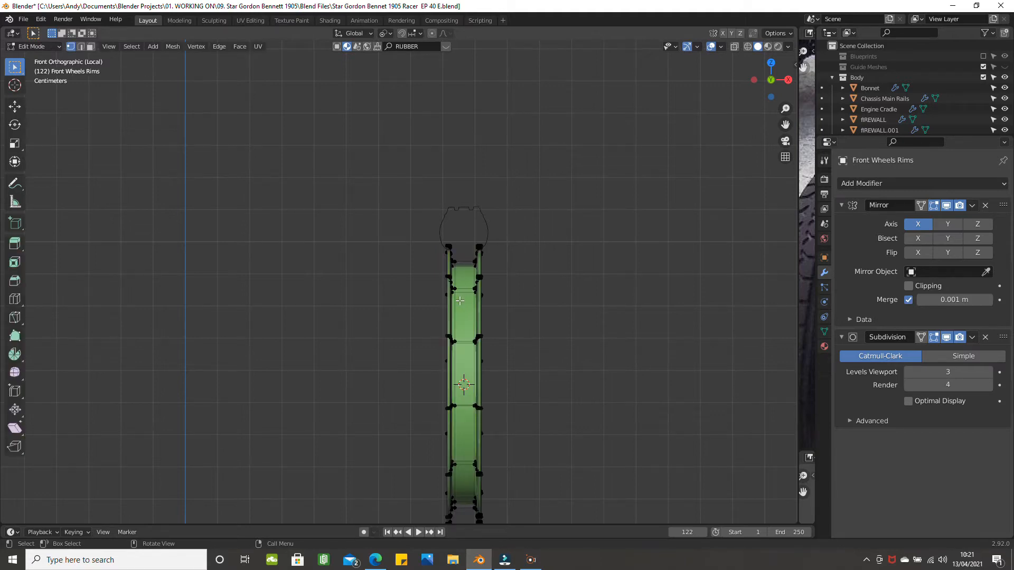
scroll(464, 294, "up", 4)
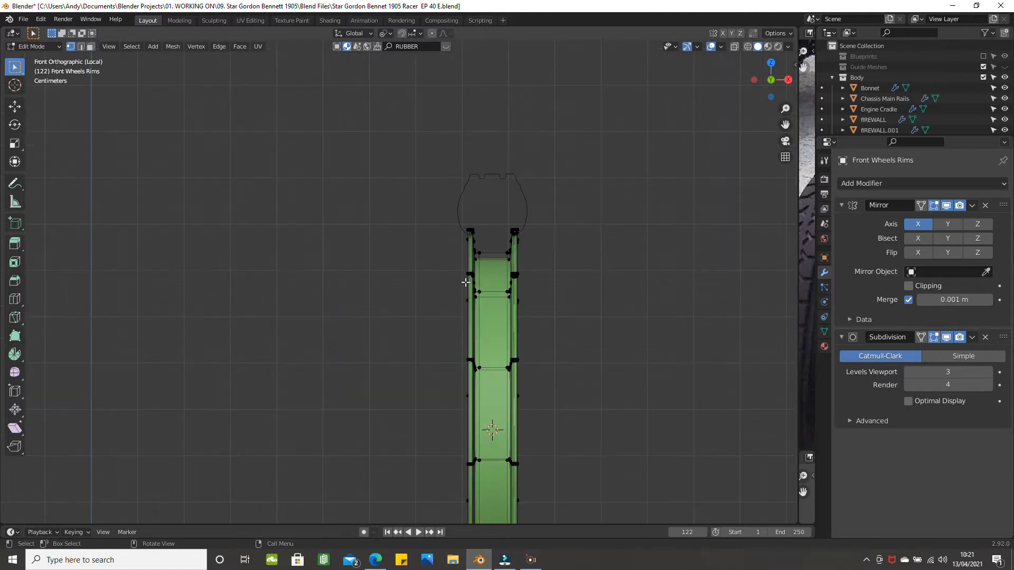
middle_click_drag(531, 279, 490, 220)
scroll(490, 220, "up", 3)
left_click(566, 152)
middle_click_drag(564, 113, 681, 176)
left_click(751, 184)
left_click_drag(757, 157, 761, 156)
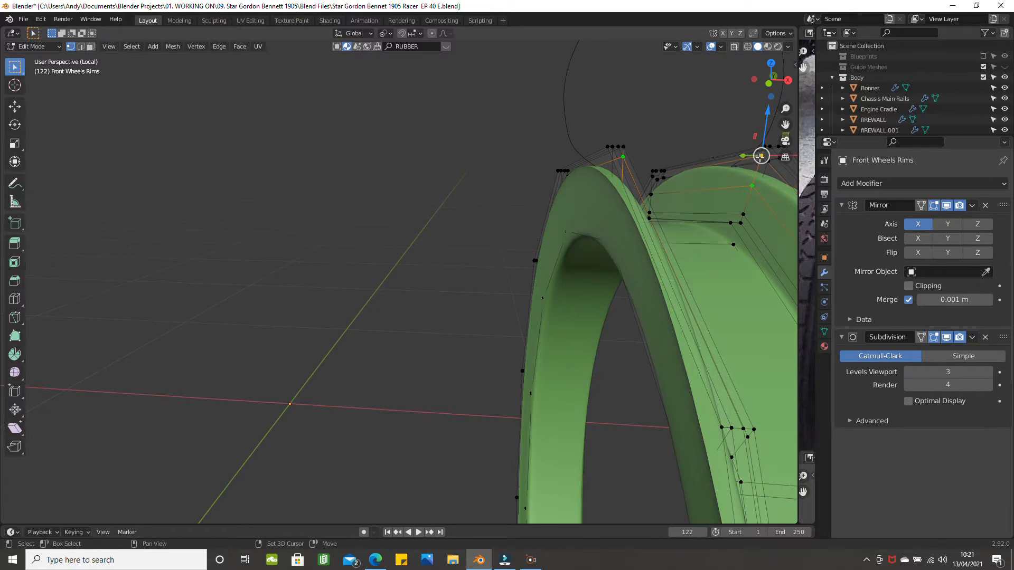
middle_click_drag(740, 182, 676, 211)
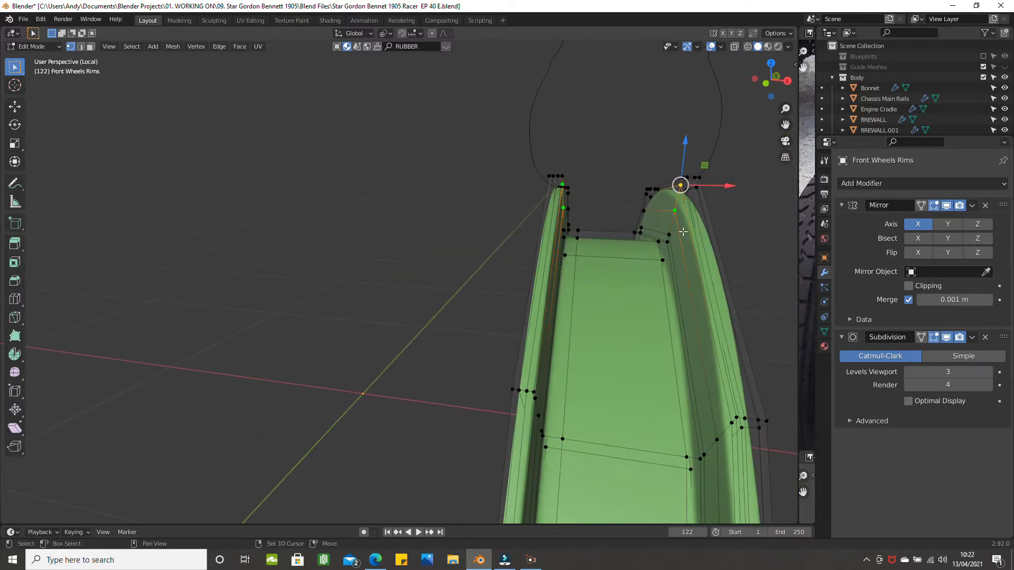
key("g")
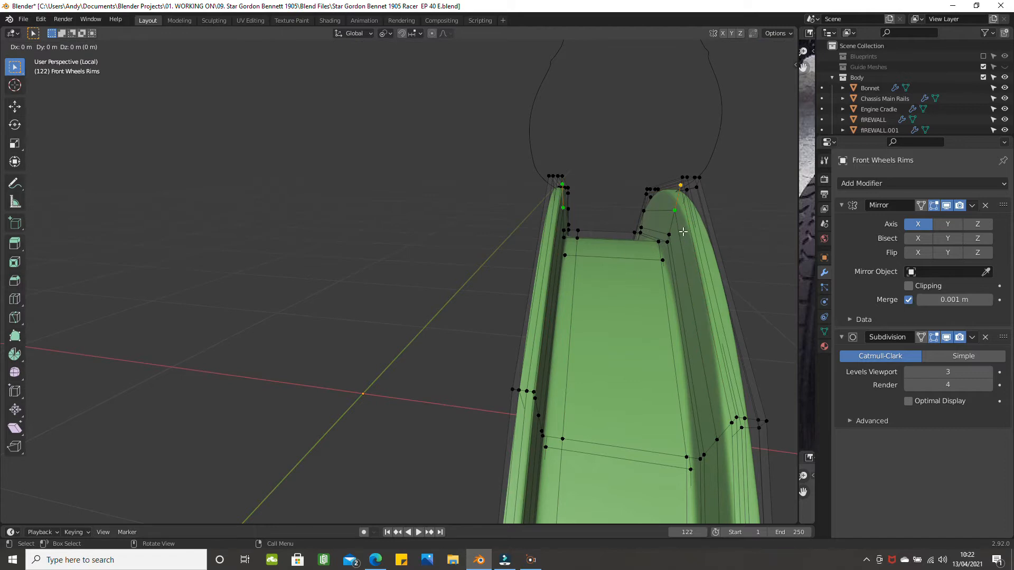
key("Escape")
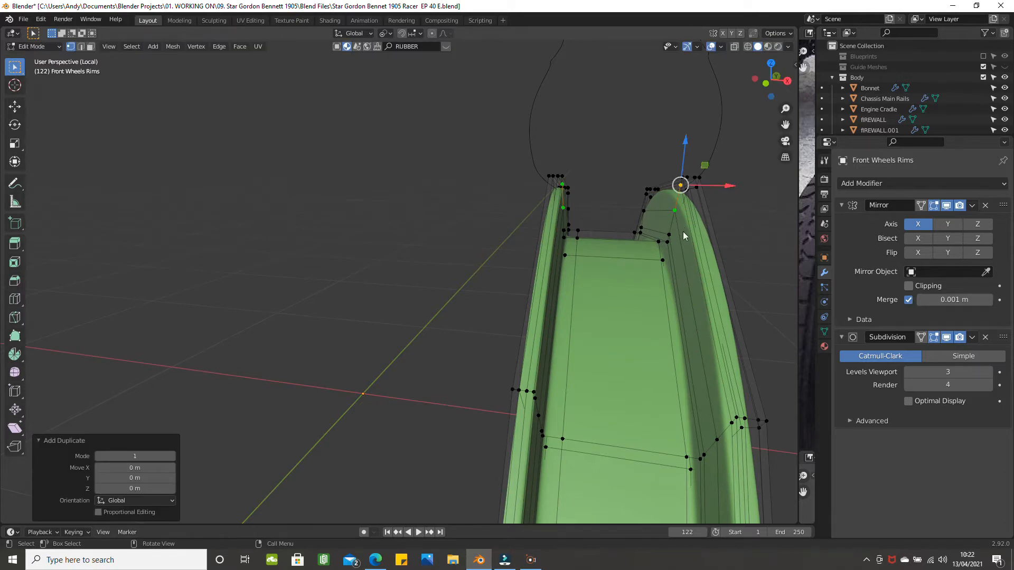
Step: Separate the duplicated flange edges into their own object and open that object for mesh editing
key("p")
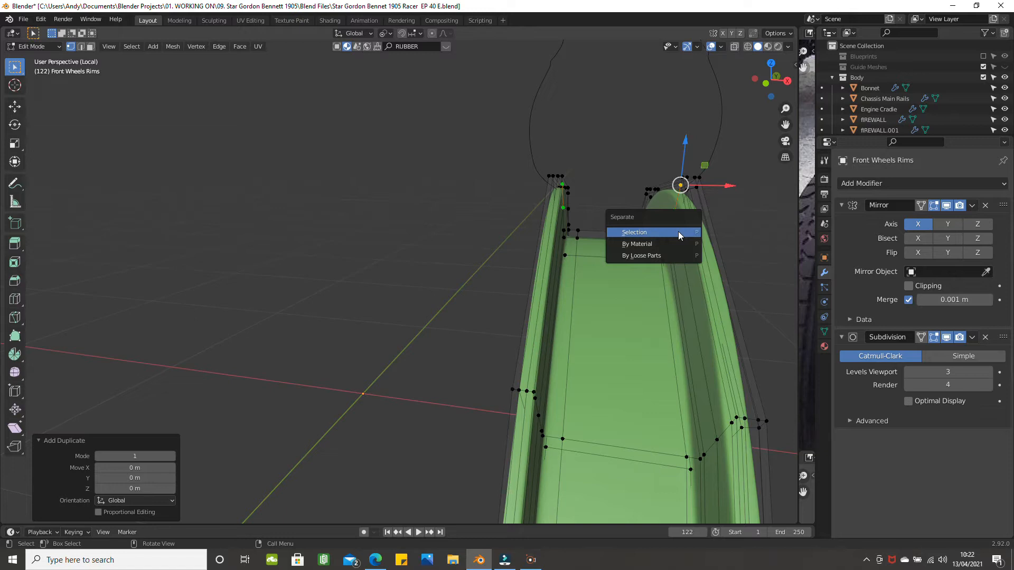
left_click(660, 232)
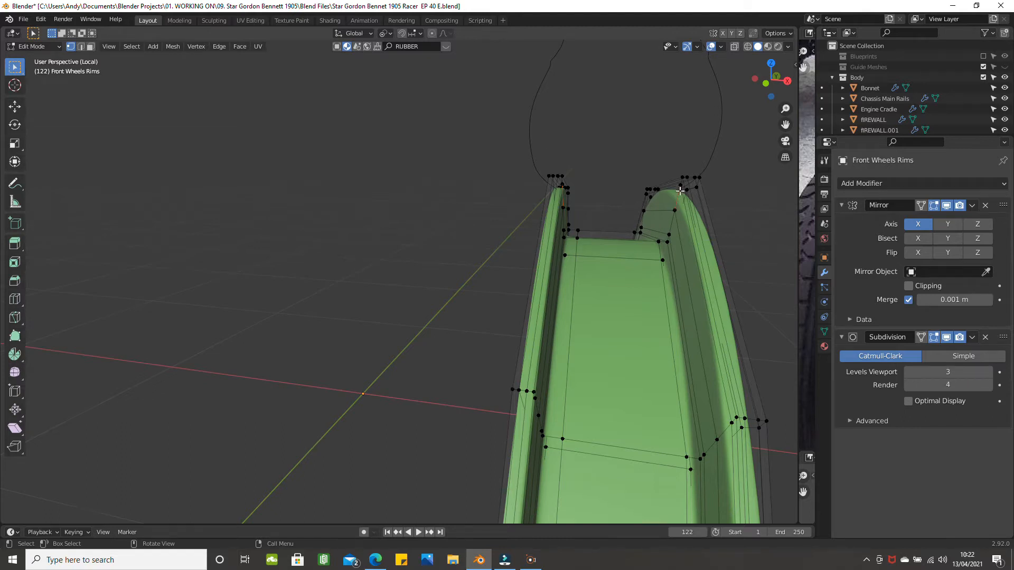
scroll(680, 190, "up", 2)
scroll(677, 199, "down", 2)
key("Tab")
left_click(676, 198)
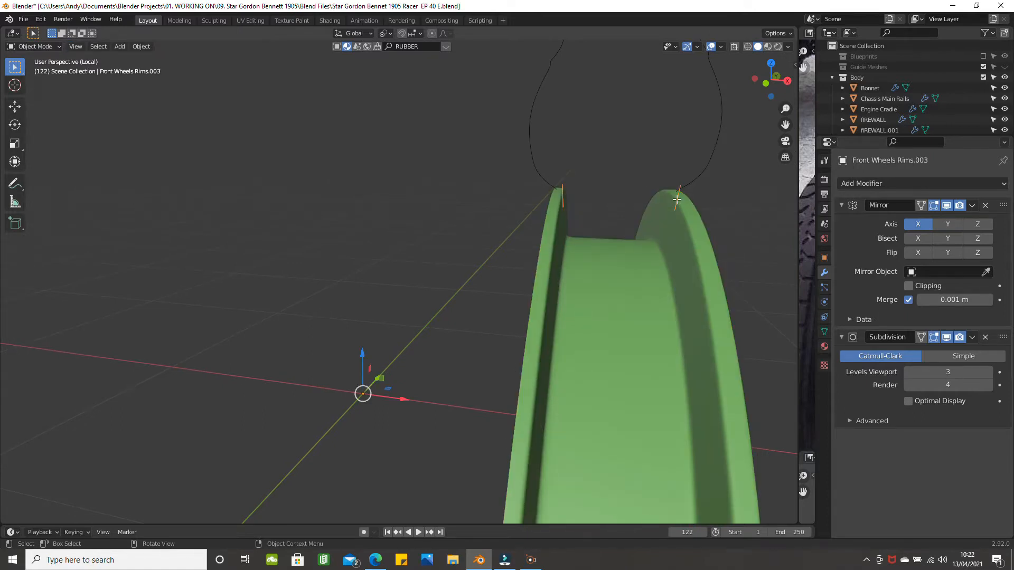
key("Tab")
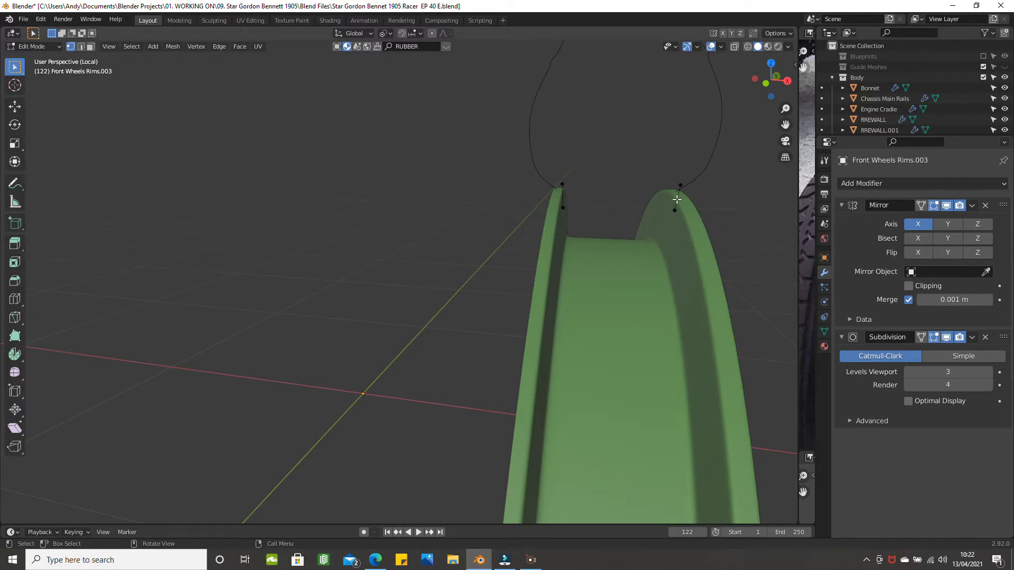
Step: In front view, slide the upper vertices of both separated edges down to the rim's top by a factor of 0.463
key("KP_1")
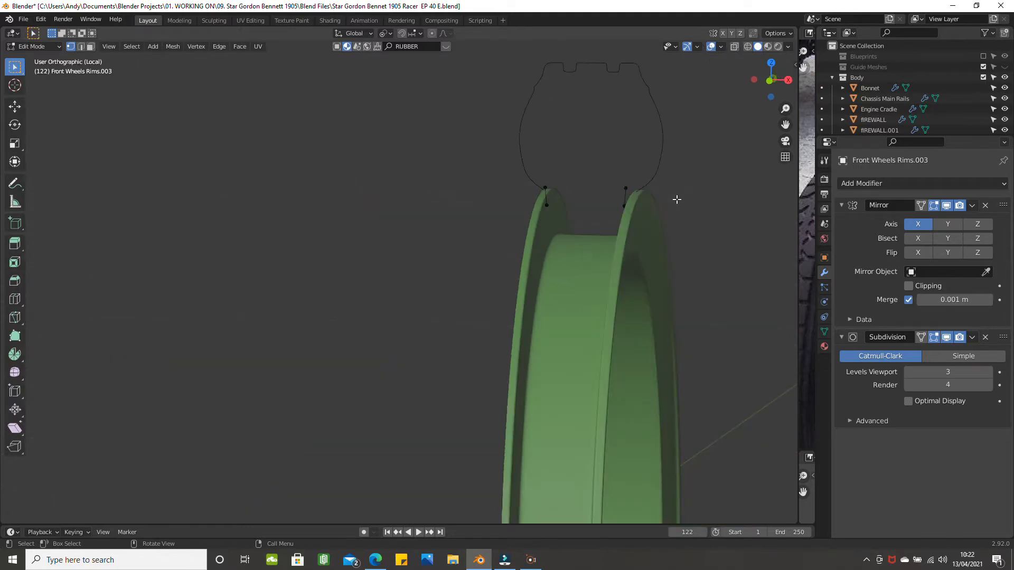
key("KP_1")
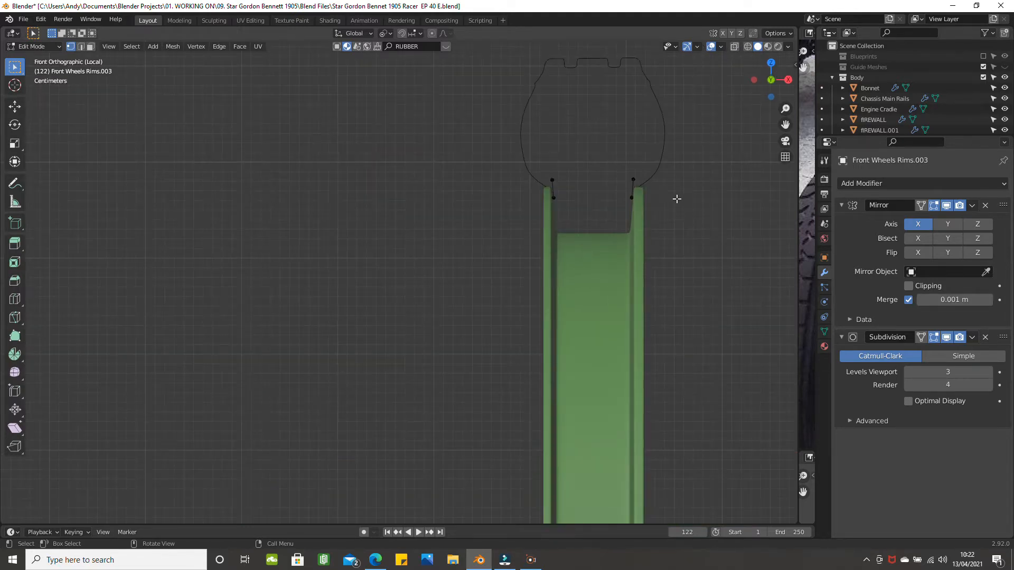
scroll(644, 181, "up", 2)
middle_click_drag(645, 181, 460, 268, "shift")
left_click(569, 218)
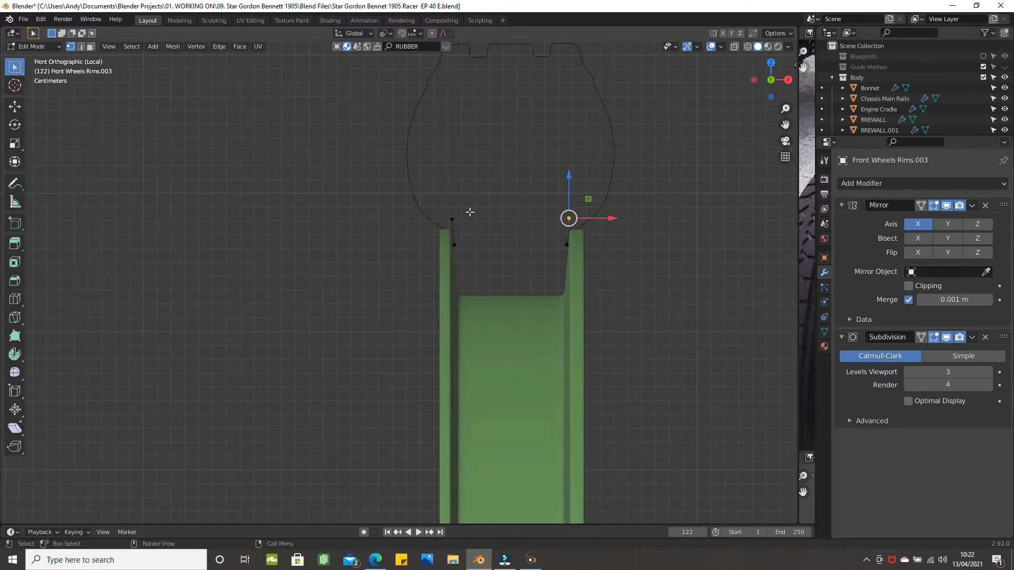
left_click(452, 219)
scroll(649, 254, "up", 2)
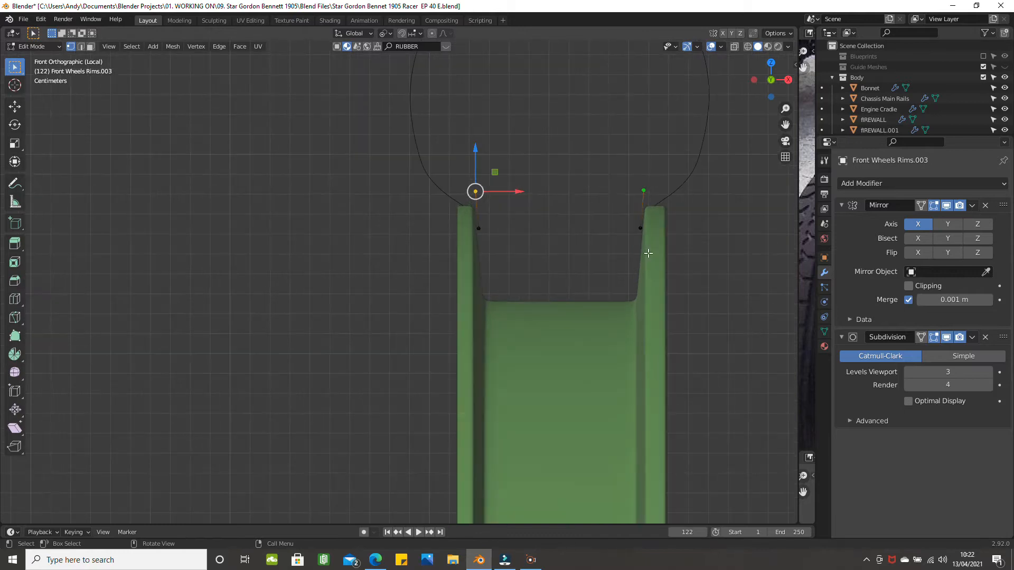
key("shift+v")
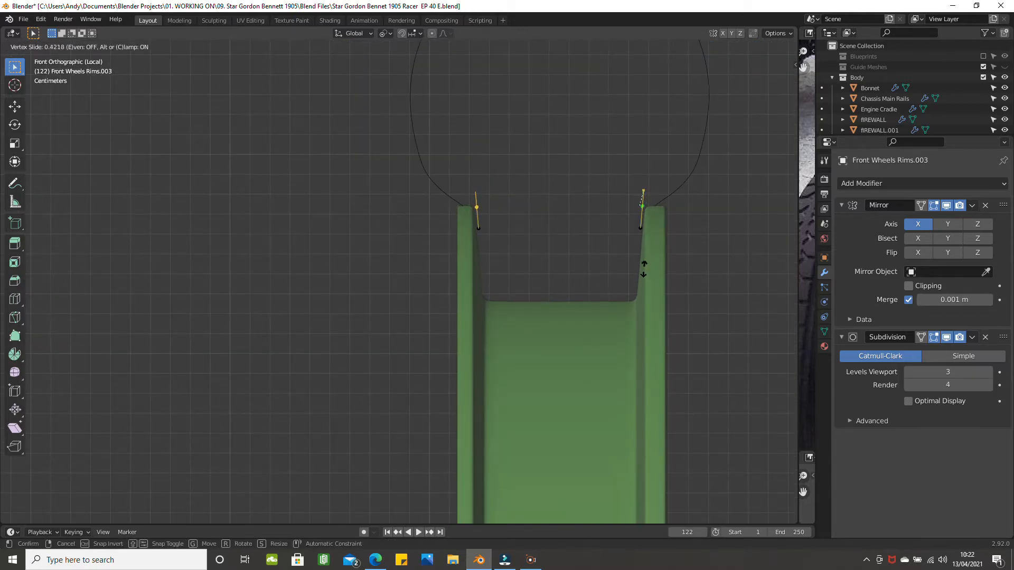
left_click(644, 267)
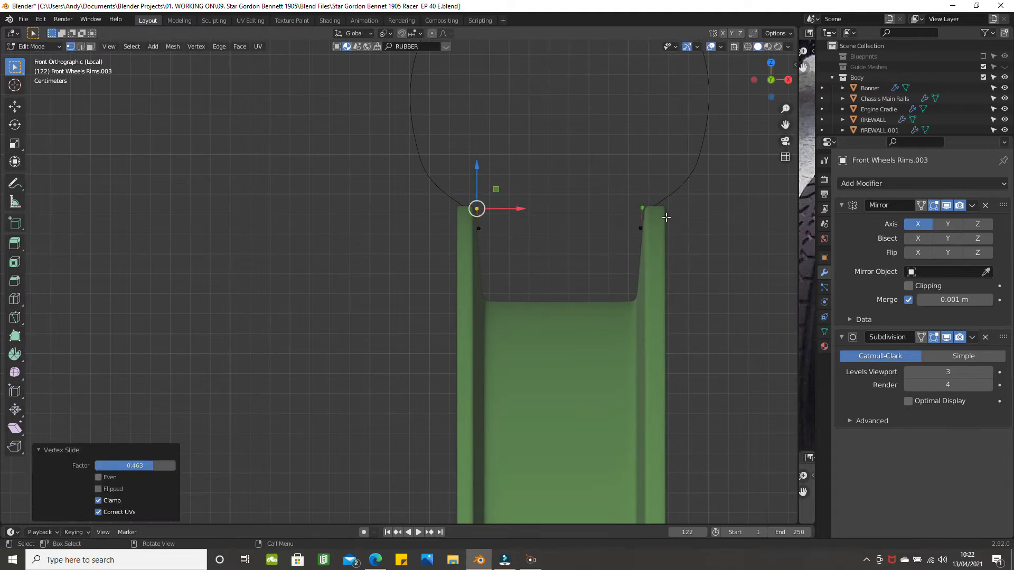
Step: Extrude the two upper vertices and raise the new ones straight up by about 0.0066 m
middle_click_drag(661, 222, 598, 196, "shift")
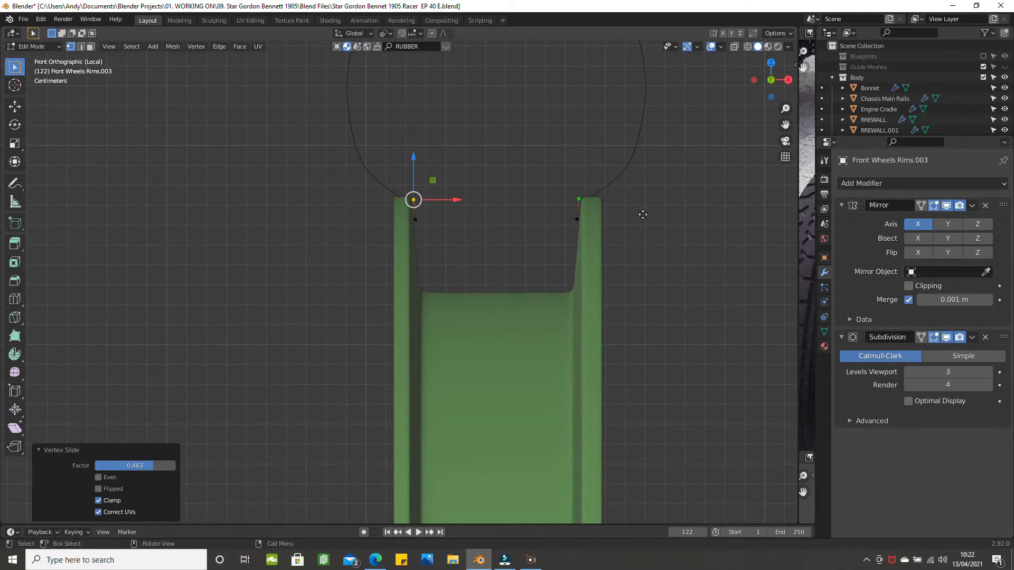
key("g")
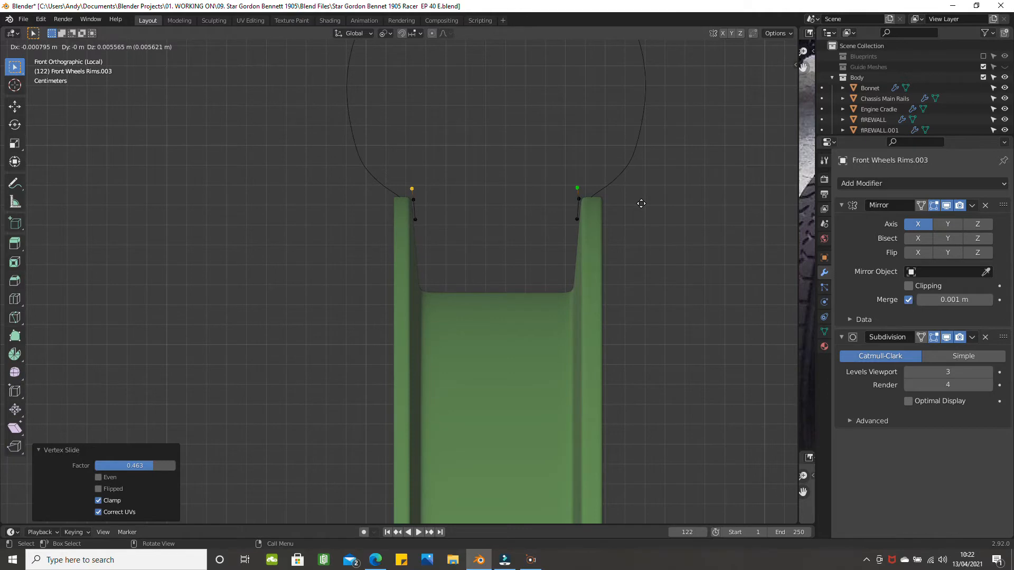
right_click(642, 204)
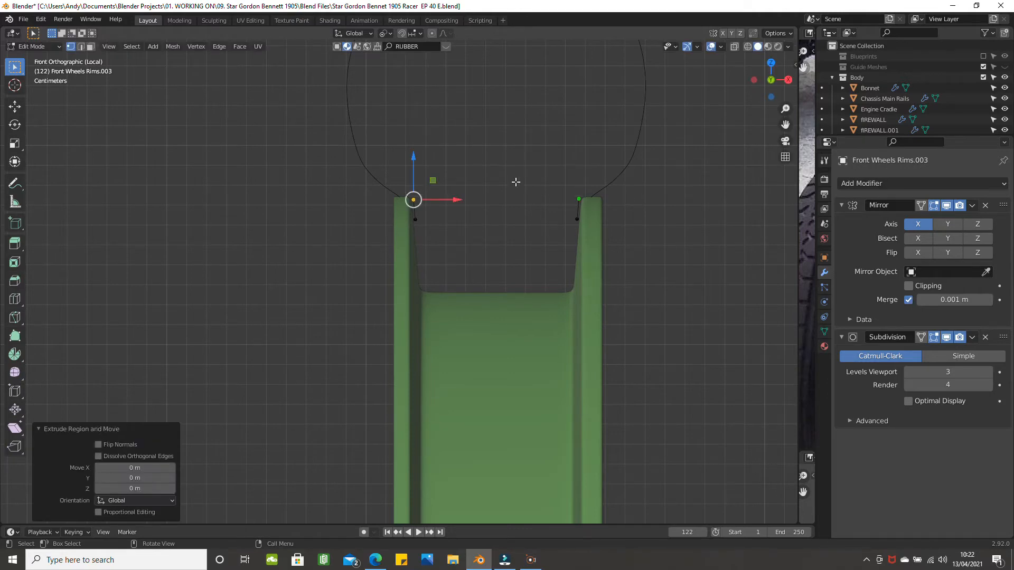
left_click_drag(414, 159, 414, 145)
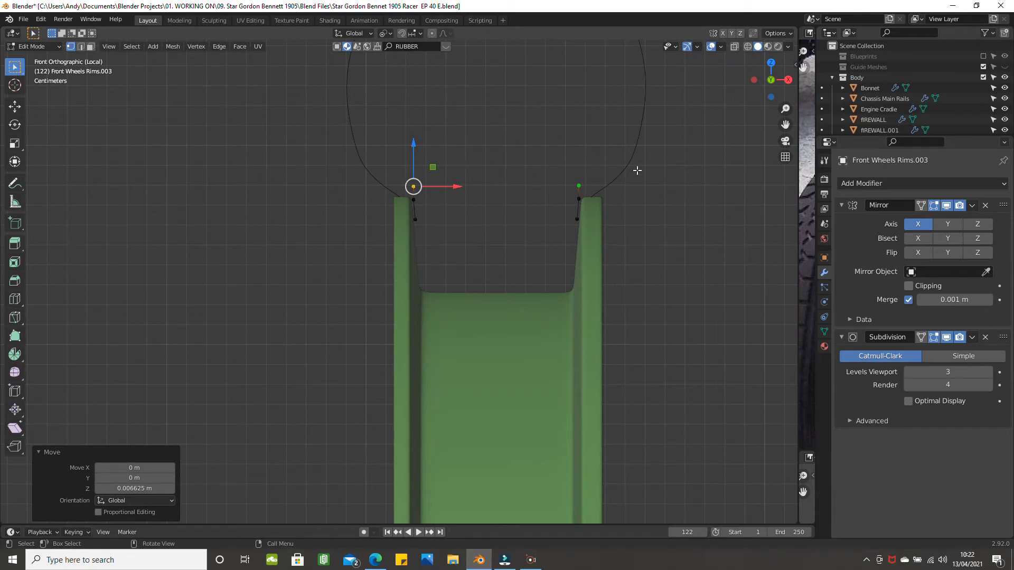
Step: Set the pivot to Bounding Box Center and scale the two raised vertices by 1.336 along X, out to the tyre outline
left_click(389, 33)
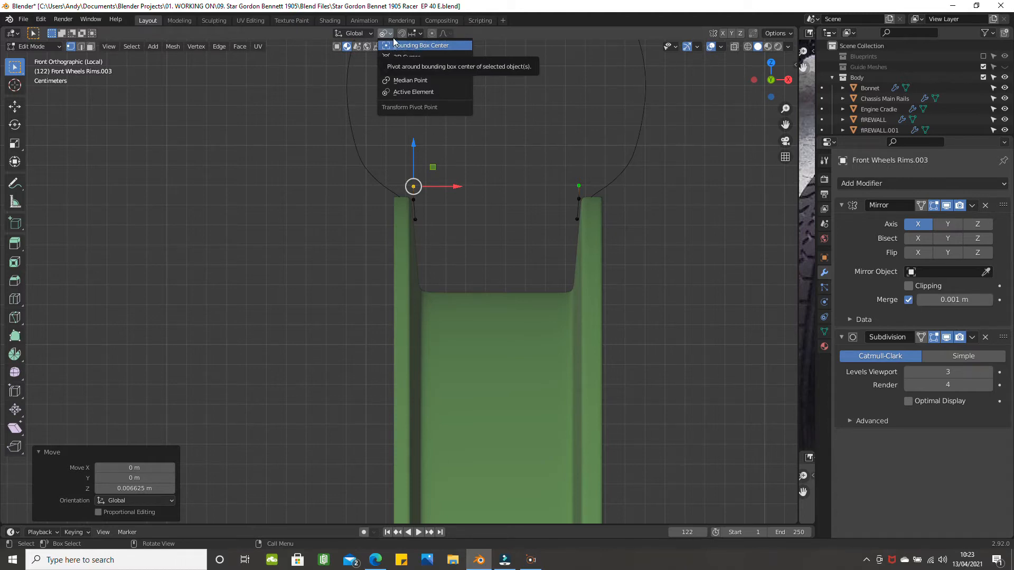
left_click(422, 43)
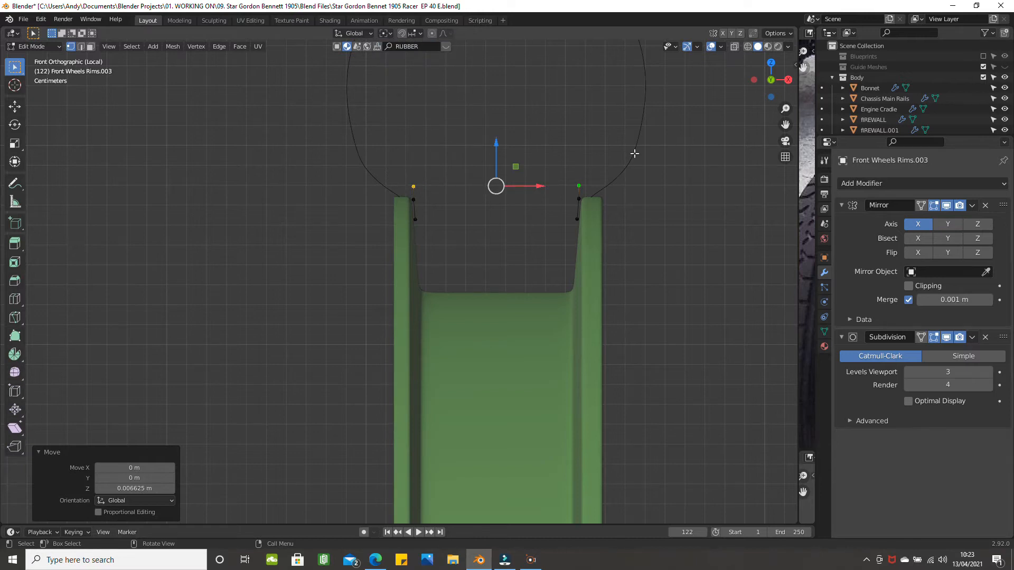
scroll(649, 166, "up", 1)
middle_click_drag(654, 184, 588, 199, "shift")
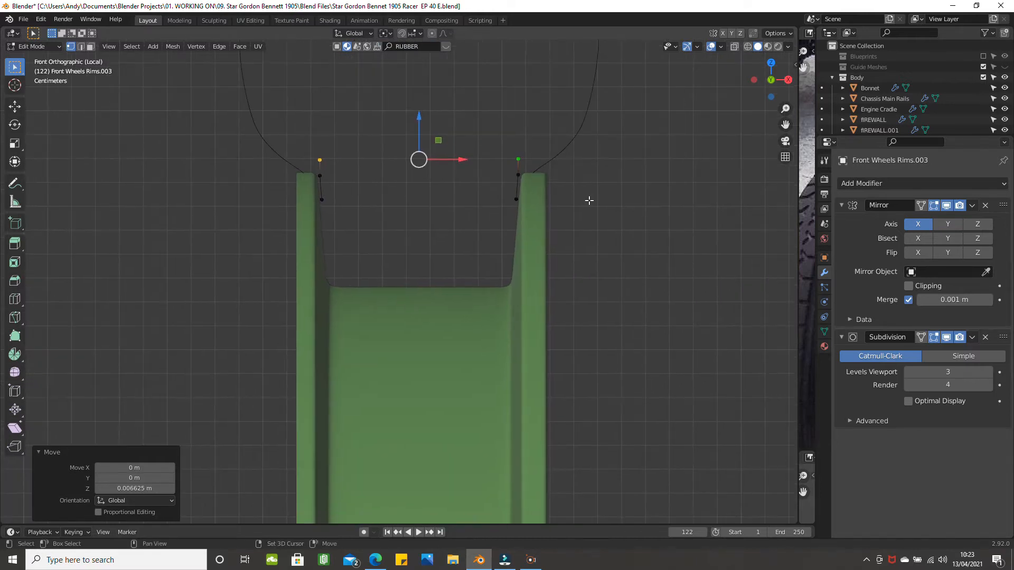
key("s")
key("x")
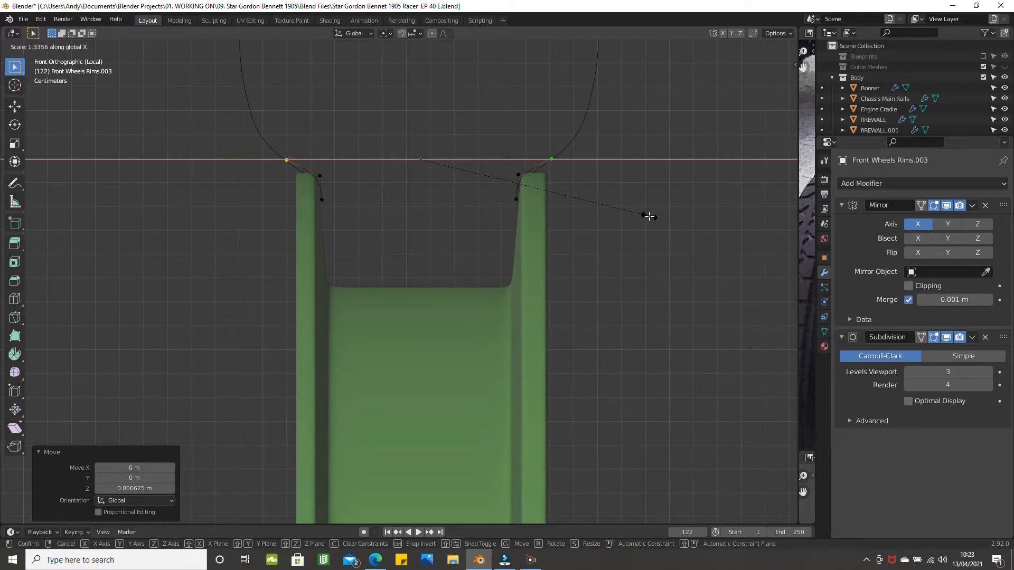
left_click(649, 217)
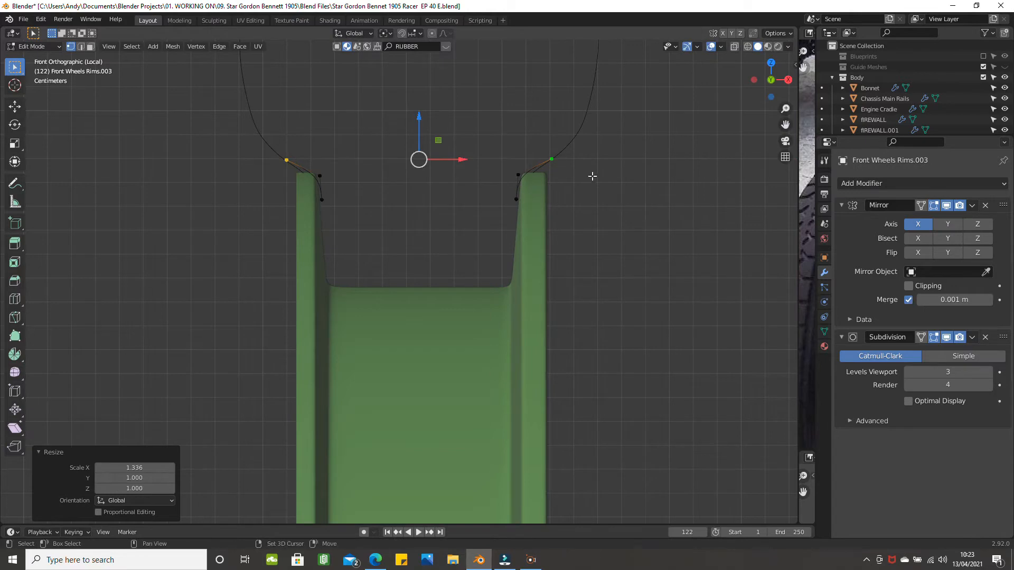
Step: Extrude the profile's two upper end vertices and raise the new ones straight up by about 0.0115 m
middle_click_drag(592, 182, 575, 262, "shift")
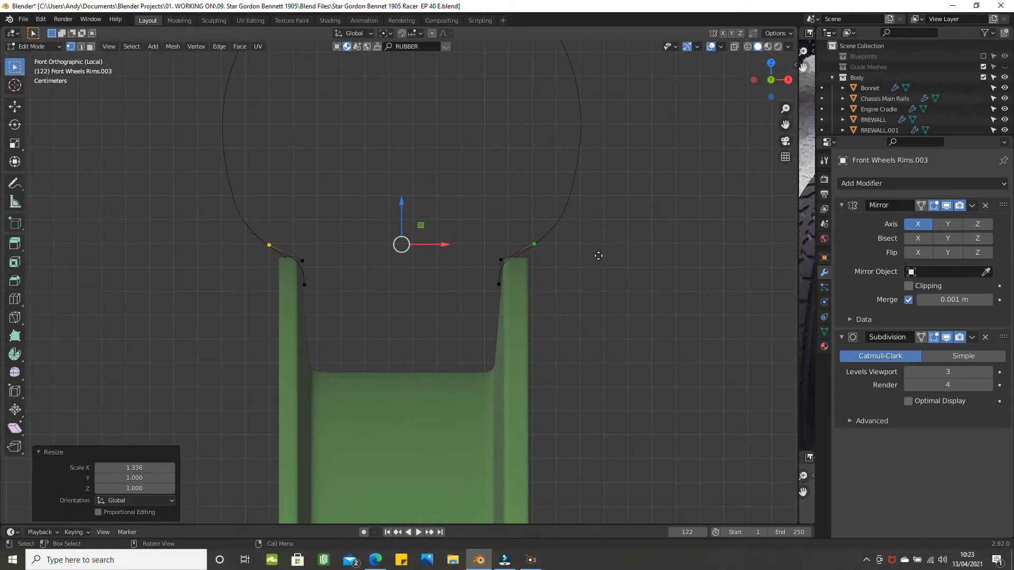
key("g")
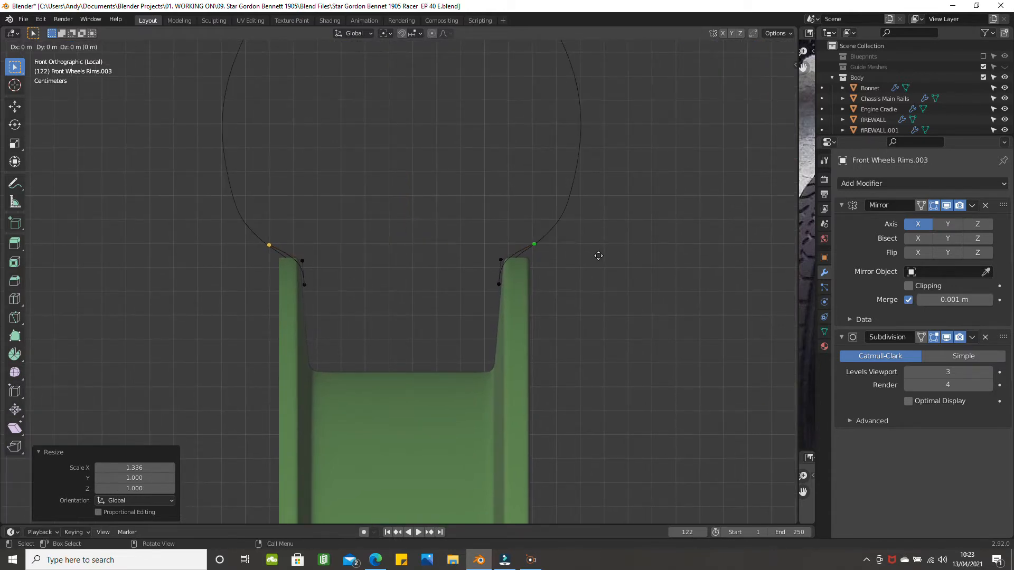
key("z")
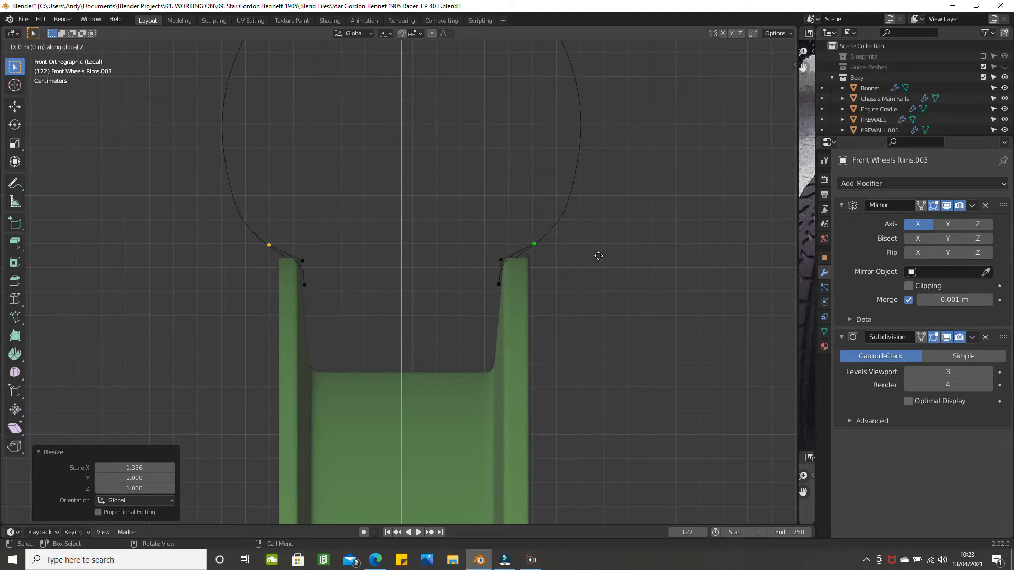
left_click(598, 227)
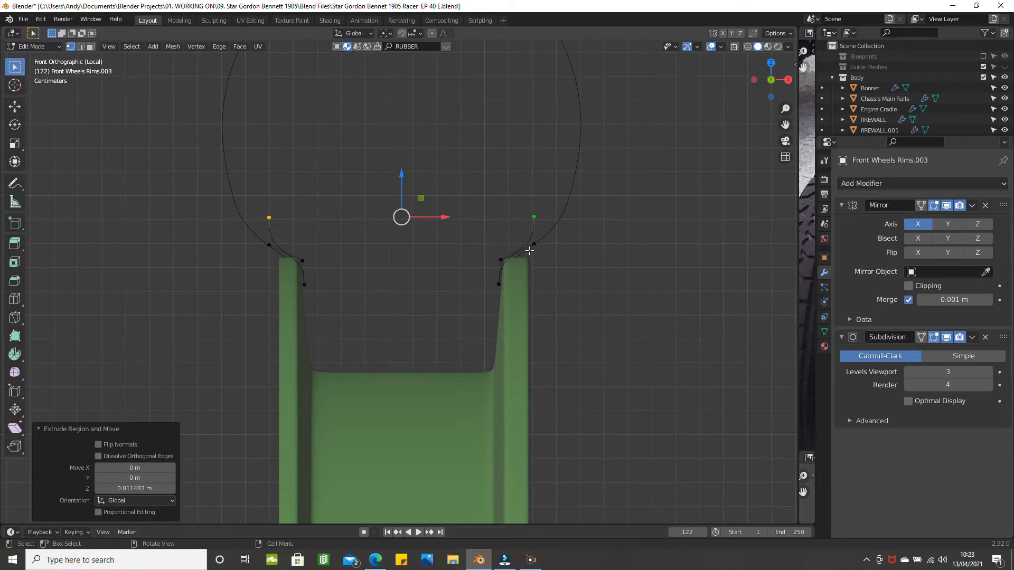
scroll(602, 239, "down", 2)
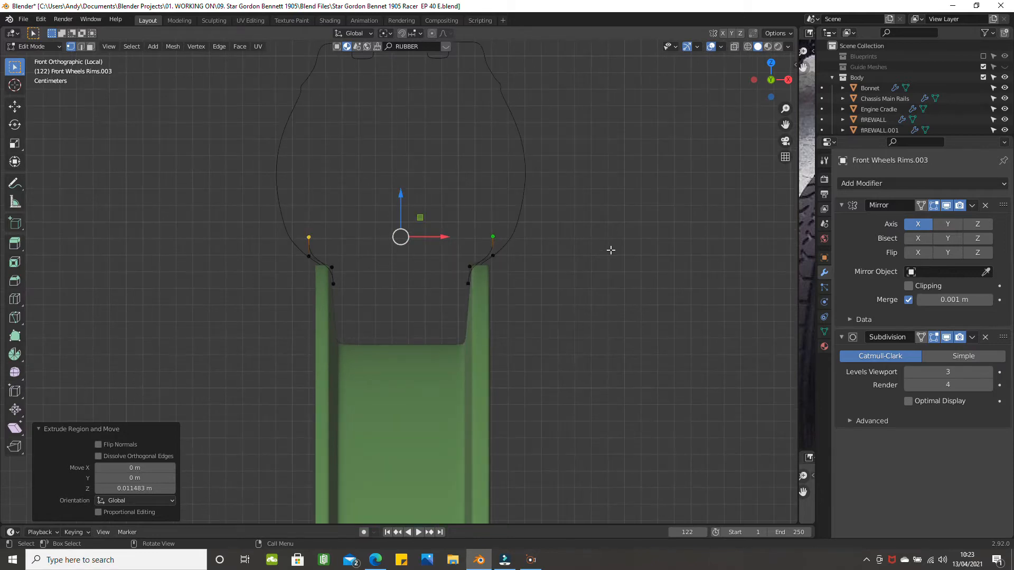
Step: Leave mesh editing and set the profile's Subdivision modifier to 2 viewport levels and 3 render levels
key("Tab")
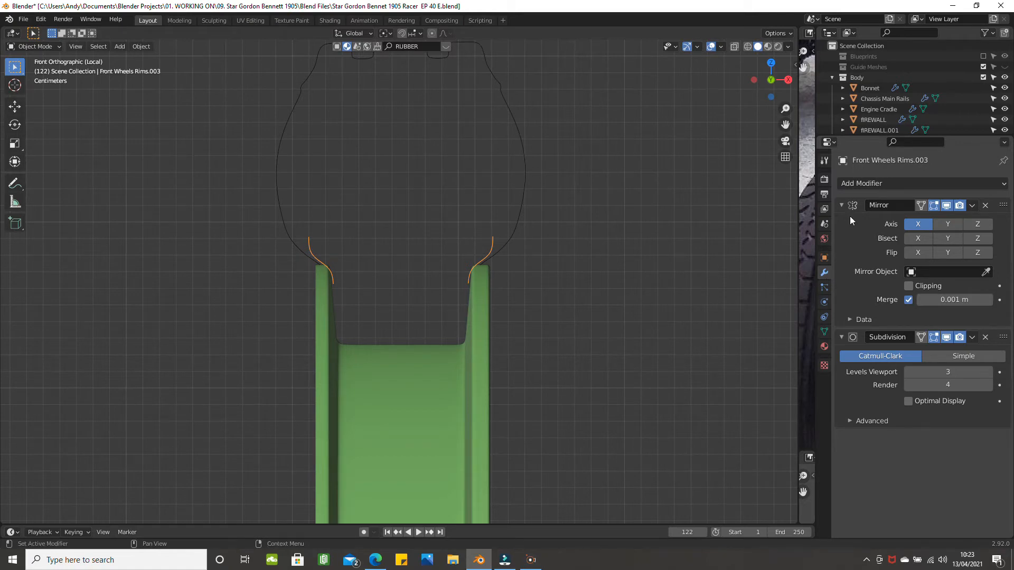
left_click(1004, 185)
left_click(747, 164)
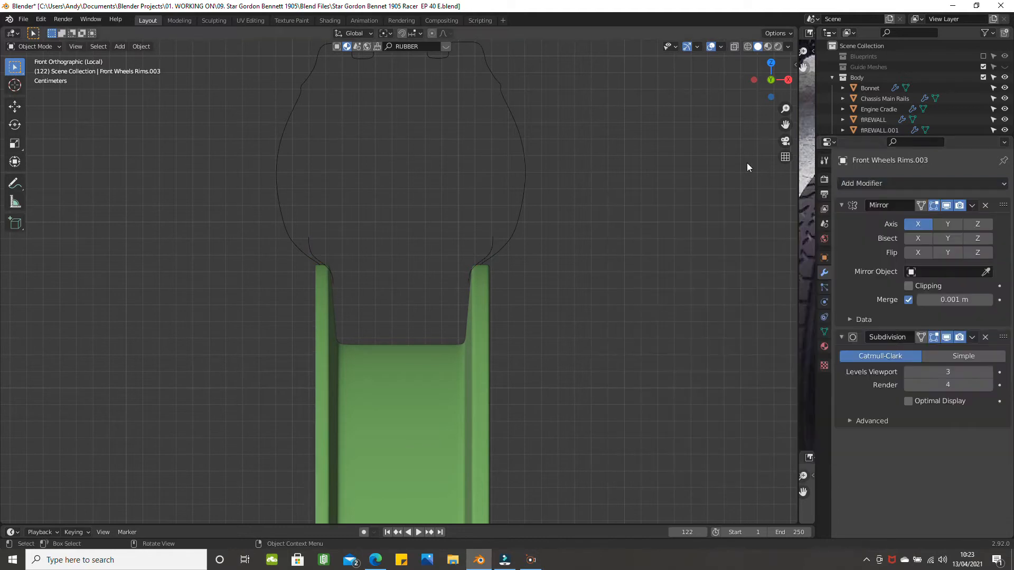
left_click(840, 206)
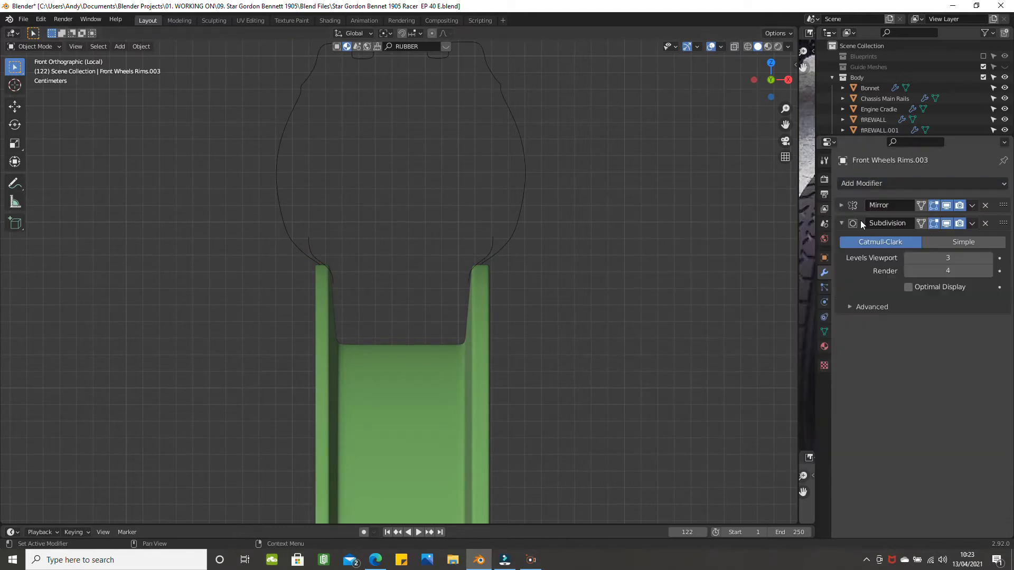
left_click(908, 258)
left_click(909, 271)
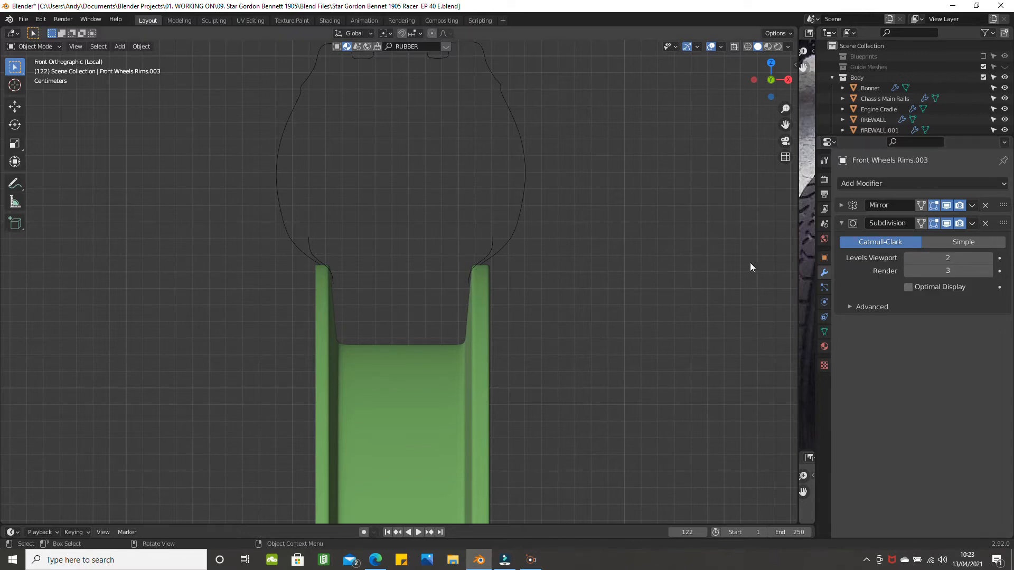
Step: Reopen the profile for mesh editing and scale its two top vertices by about 1.209 along X, out to the tyre outline
scroll(485, 244, "up", 1)
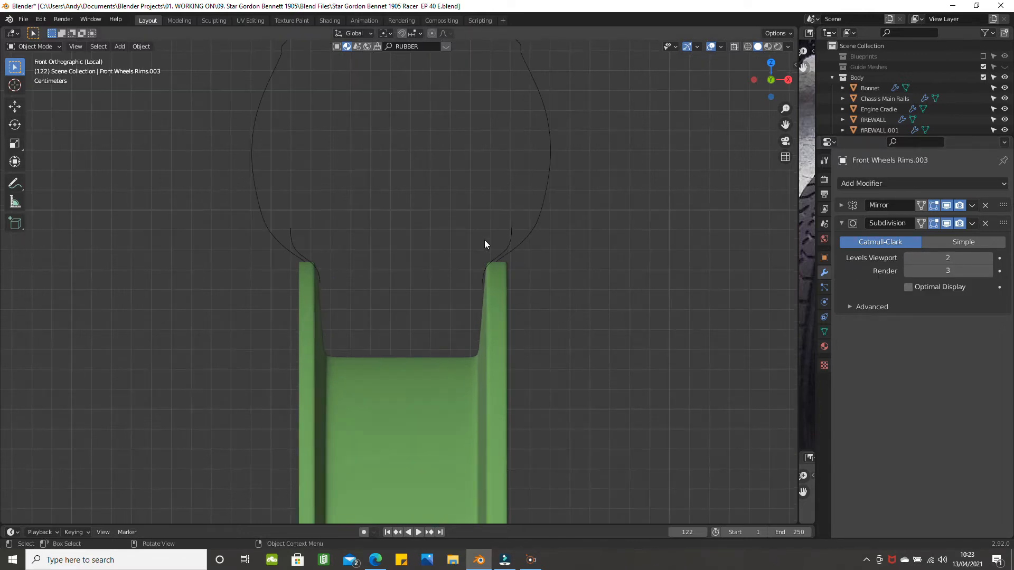
left_click(511, 242)
key("Tab")
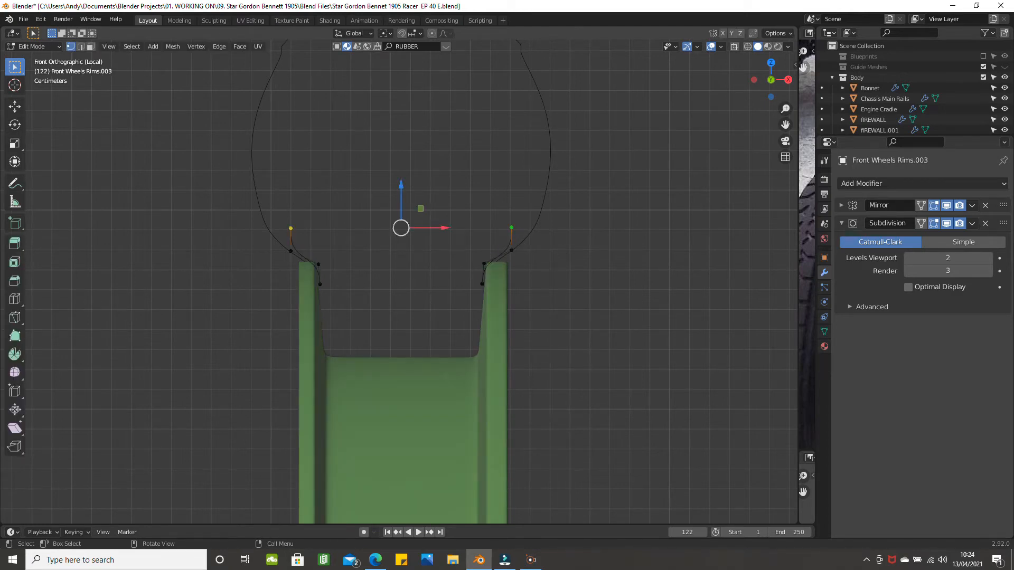
key("s")
key("x")
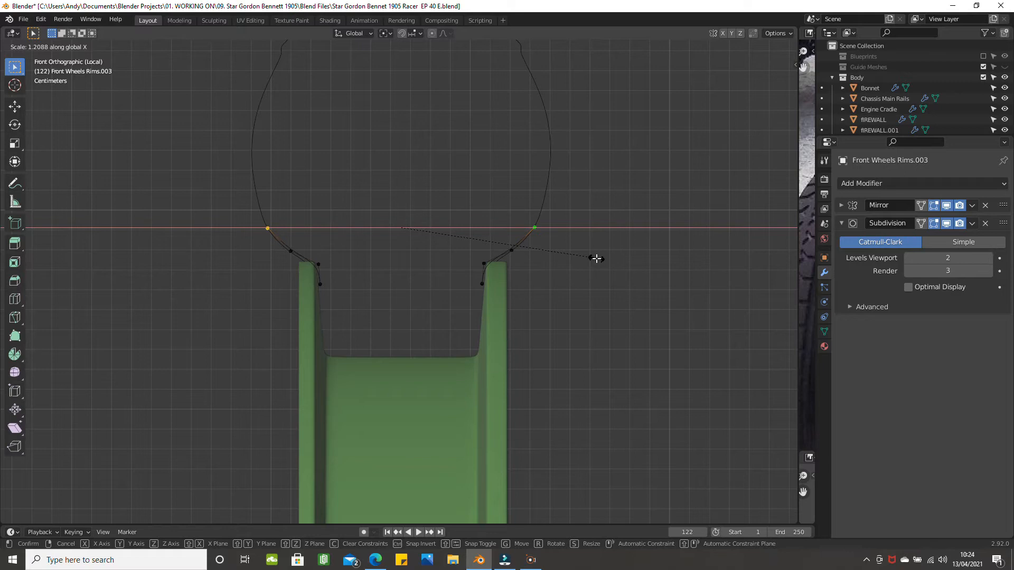
left_click(597, 259)
Step: Examine how the vertices are laid out on the reference tyre outline object
scroll(588, 249, "down", 3)
middle_click_drag(581, 248, 567, 284, "shift")
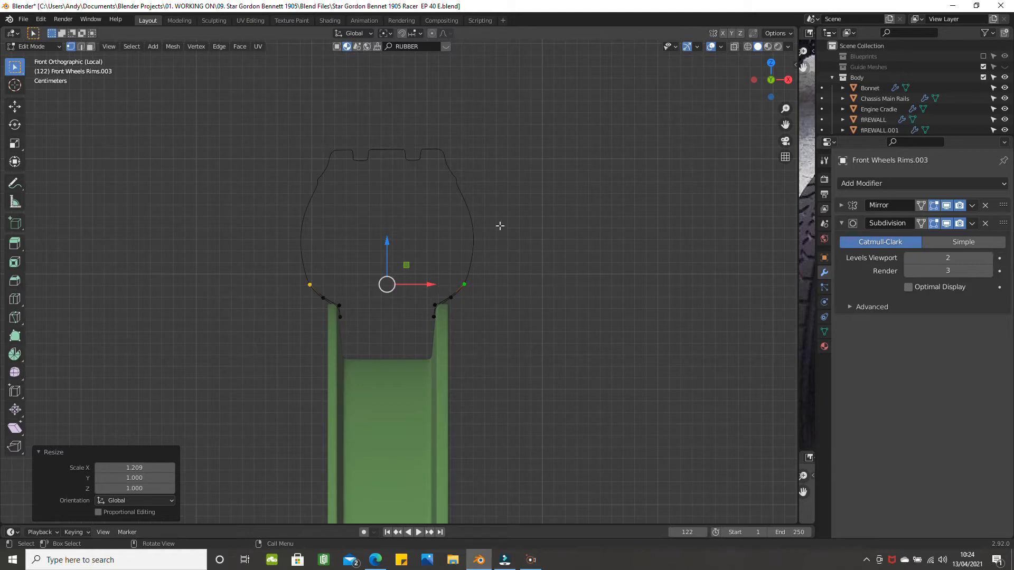
key("Tab")
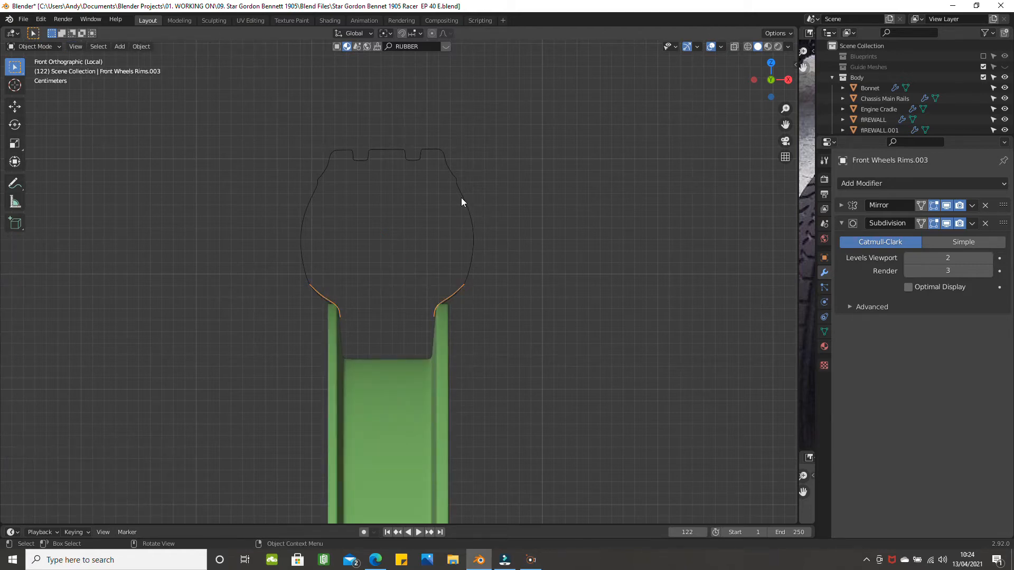
left_click(462, 199)
scroll(516, 218, "up", 1)
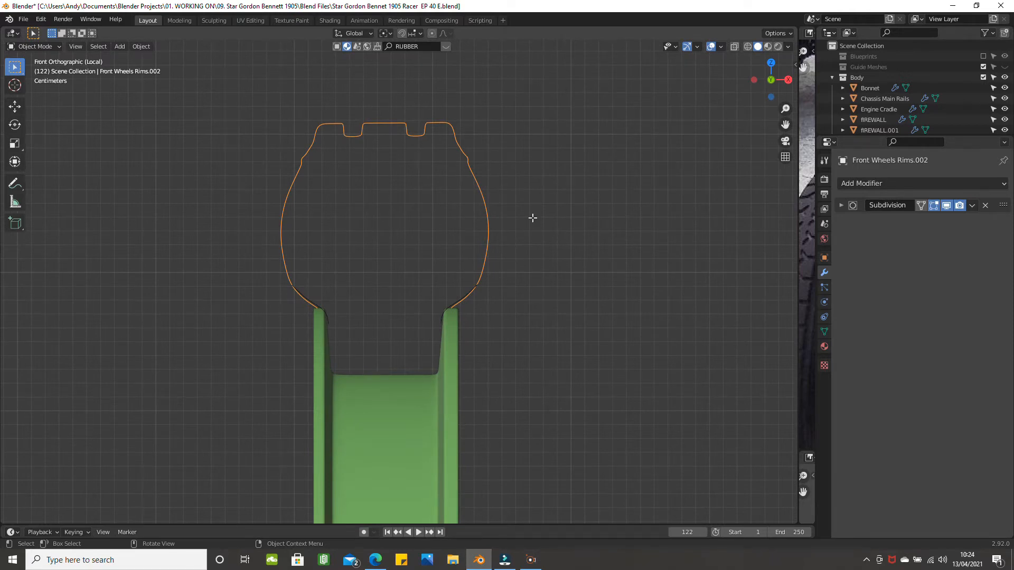
key("Tab")
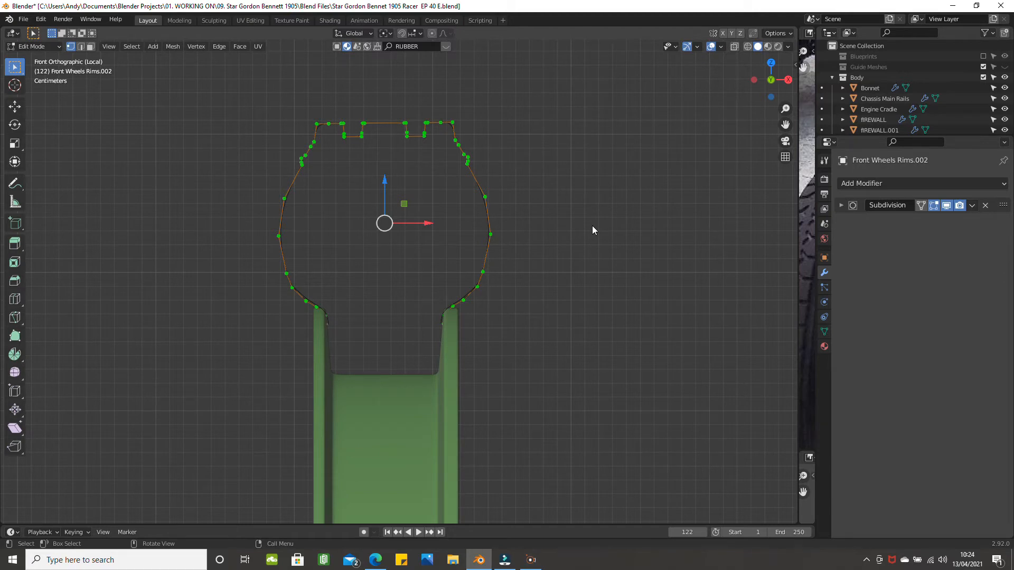
key("Tab")
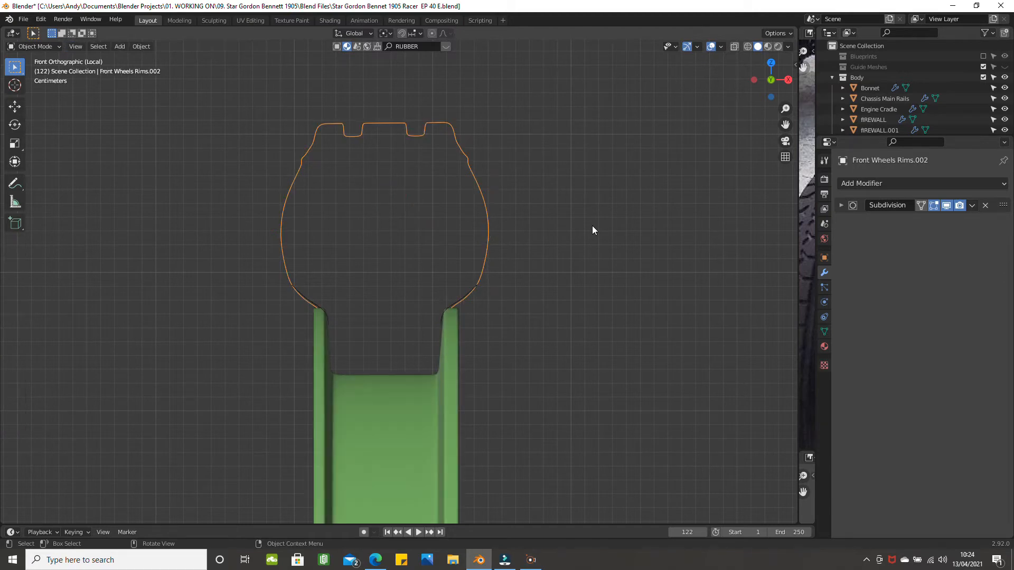
Step: Return to mesh editing of the rim-side profile and extrude its two end vertices straight up by about 0.039 m
left_click(448, 309)
scroll(527, 285, "up", 3)
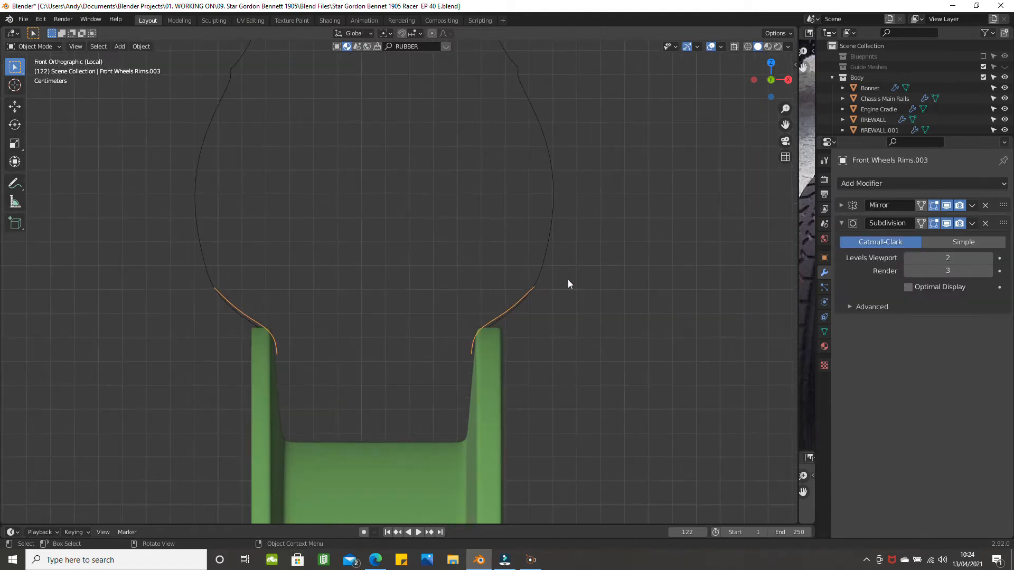
key("Tab")
scroll(577, 280, "up", 1)
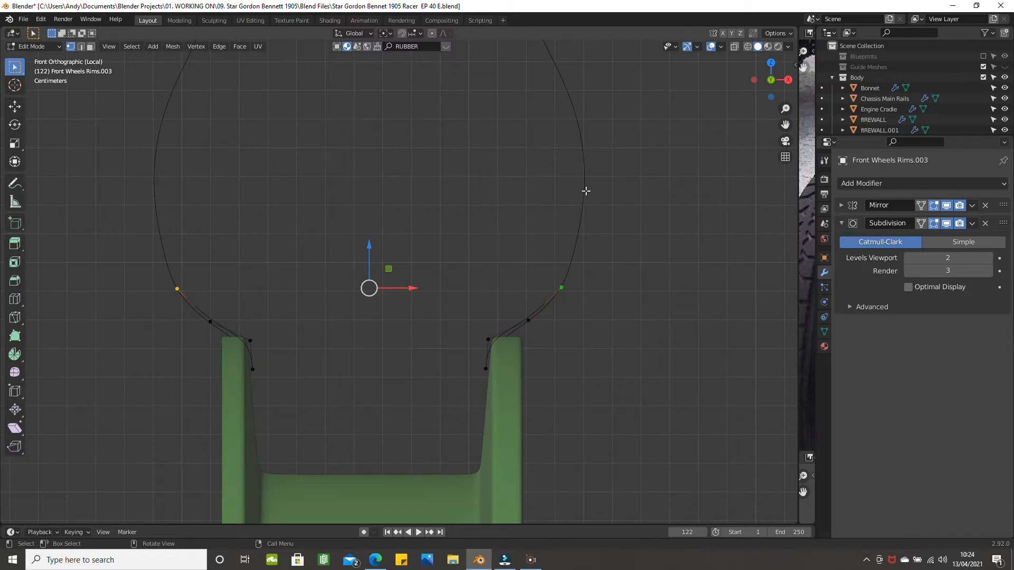
key("g")
key("z")
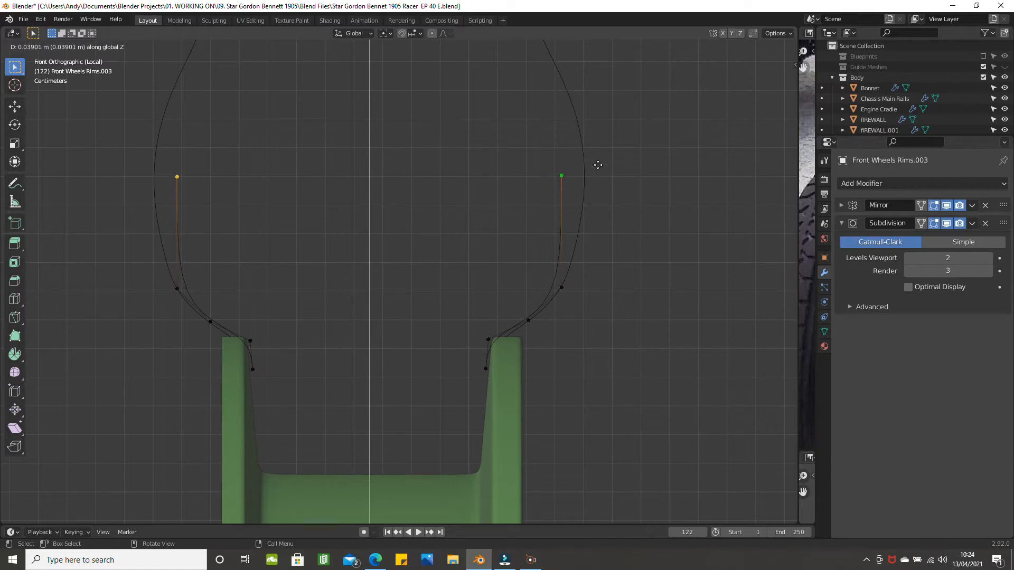
left_click(598, 165)
Step: Scale the two raised vertices by about 1.125 along X, out to the tyre outline's widest point
key("s")
key("x")
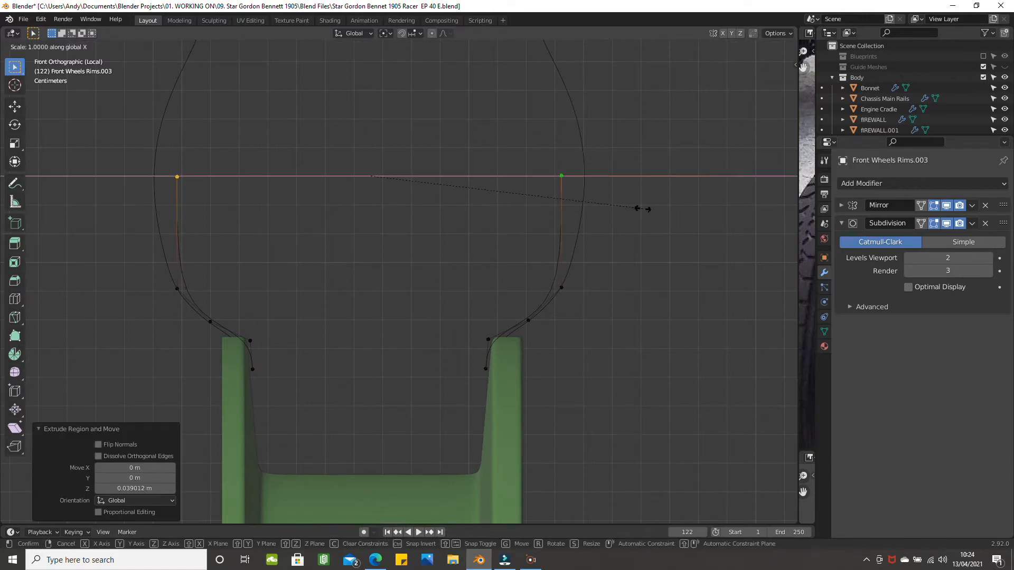
left_click(678, 211)
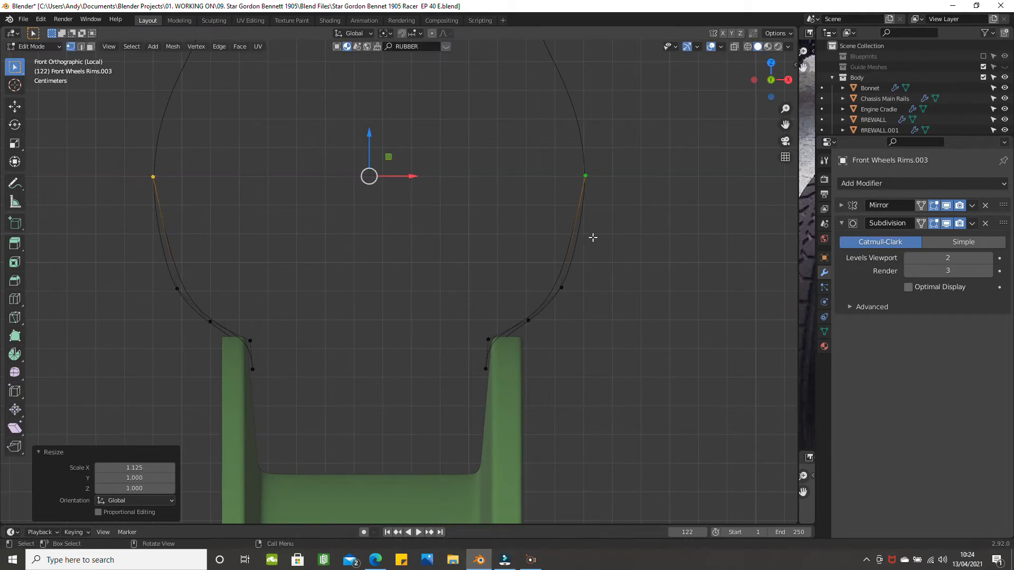
scroll(592, 237, "up", 1)
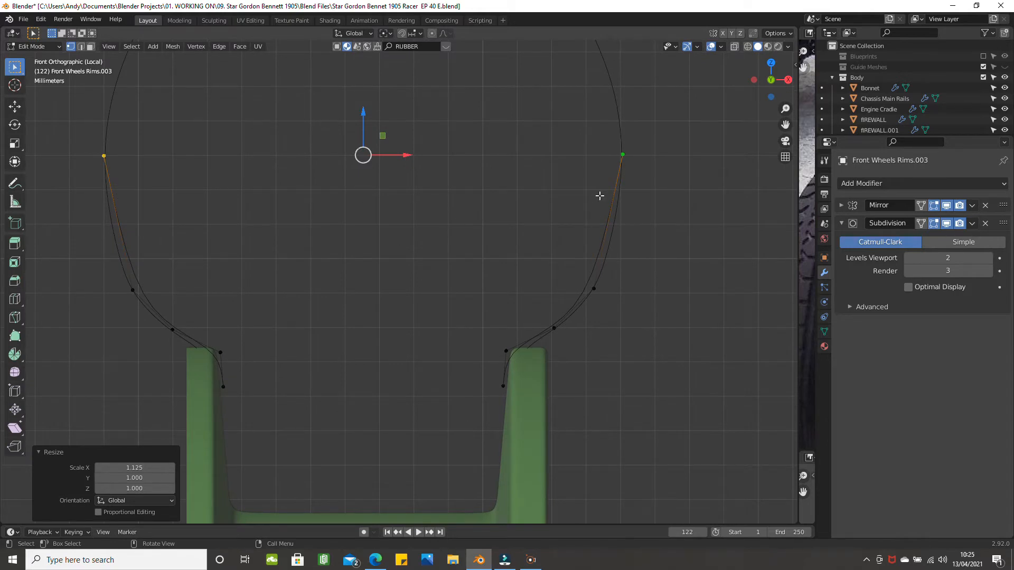
Step: Subdivide the uppermost edge on the profile's right side with one cut and select the new midpoint vertex
left_click(618, 163)
key("ctrl+z")
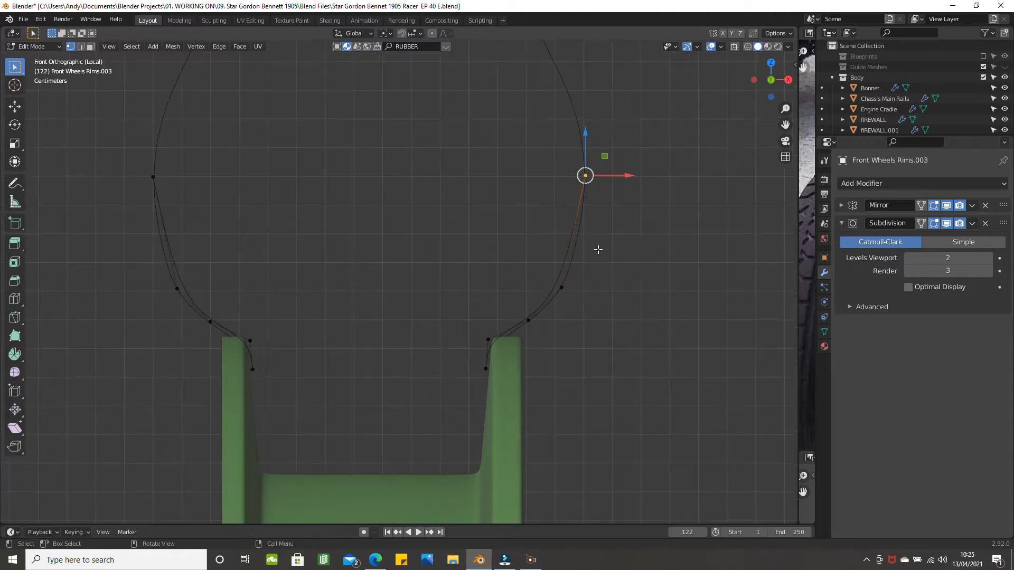
key("ctrl+shift+z")
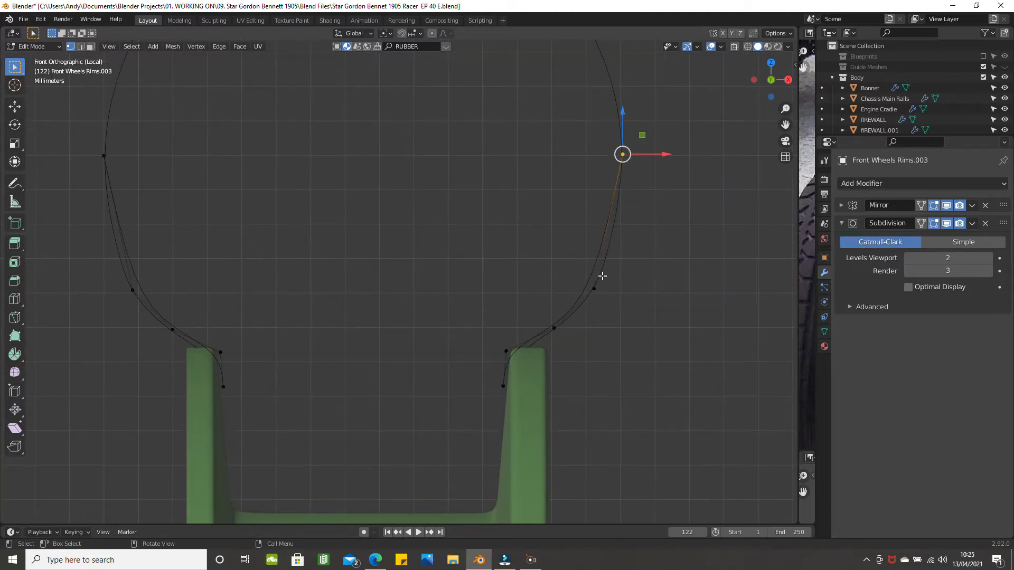
left_click(594, 289, "shift")
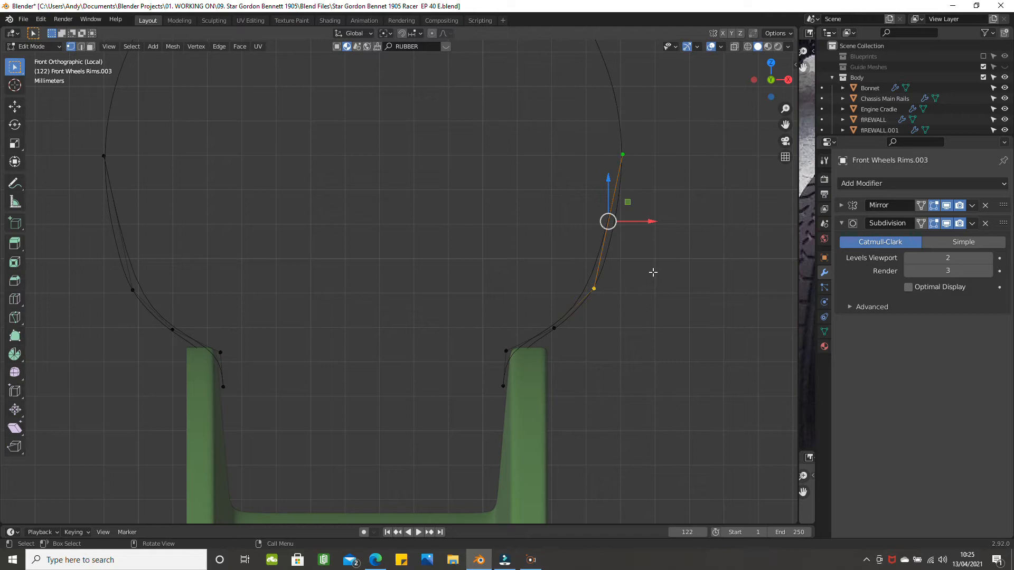
right_click(674, 271)
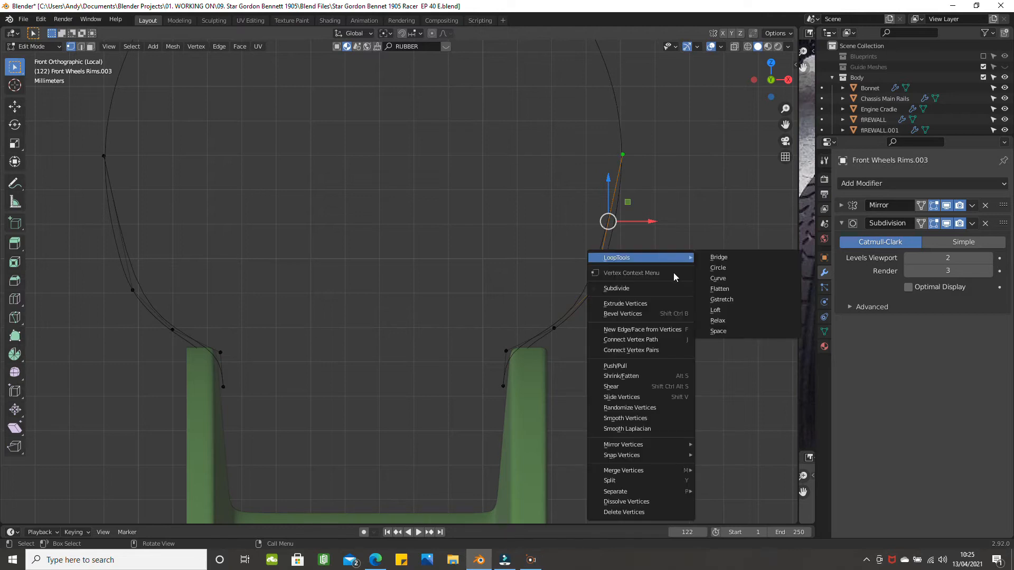
left_click(660, 288)
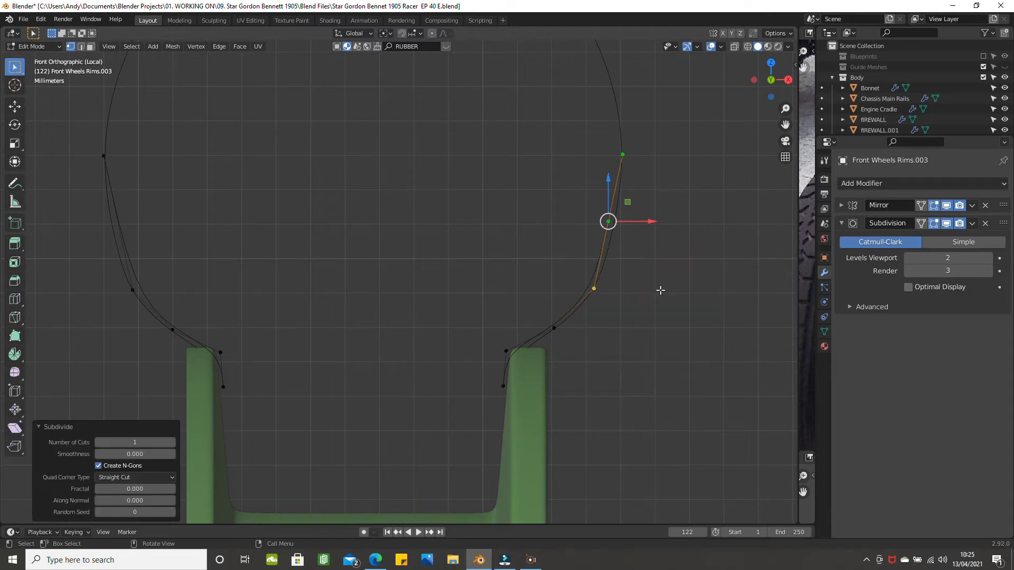
left_click(622, 234)
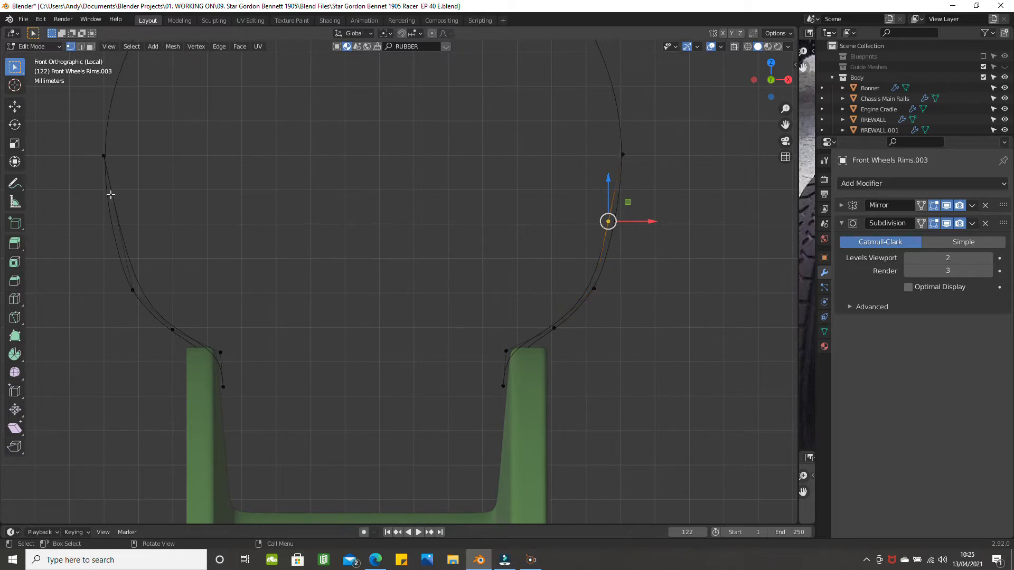
Step: Subdivide the matching uppermost edge on the profile's left side with one cut
left_click(103, 156)
left_click(132, 289, "shift")
right_click(291, 216)
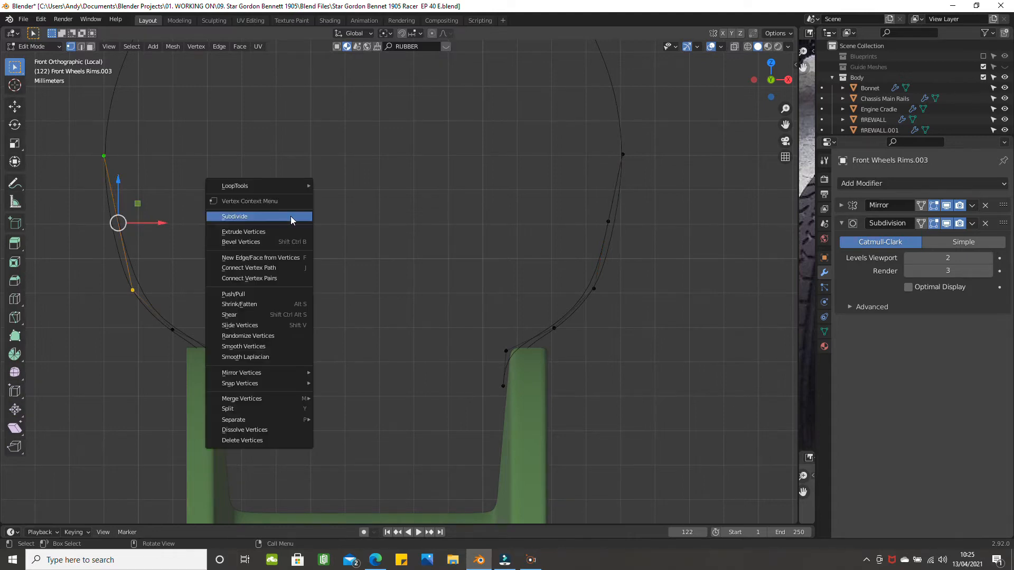
mouse_move(275, 188)
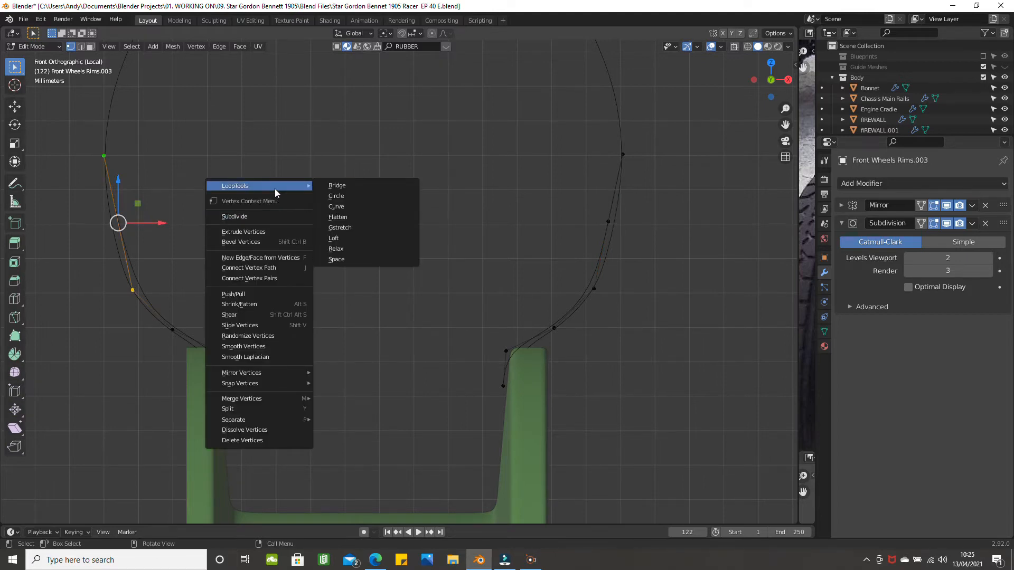
left_click(269, 216)
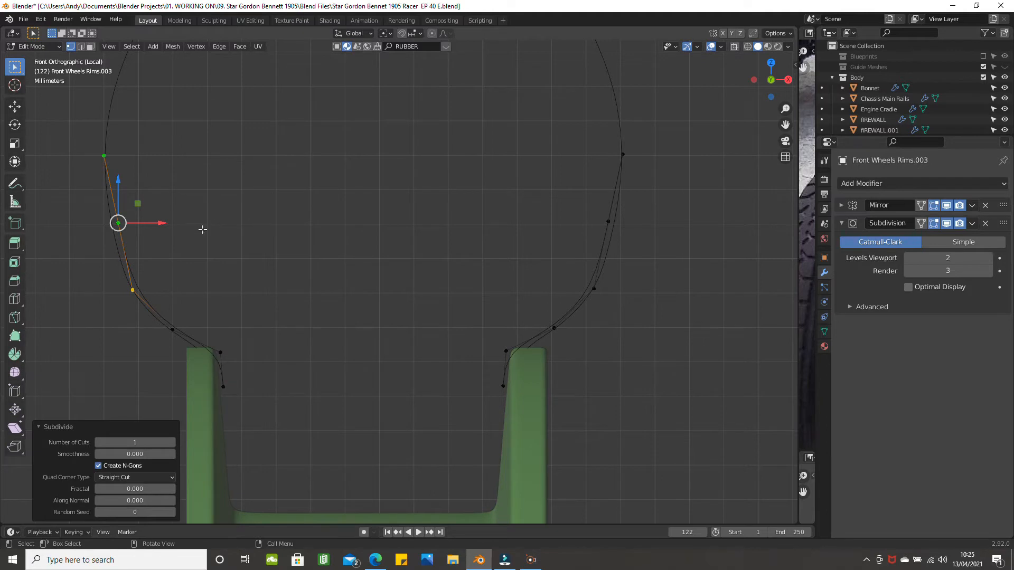
Step: Select both new midpoint vertices and scale them by about 1.028 along X to match the tyre outline
left_click(140, 229)
left_click(608, 222, "shift")
key("s")
key("x")
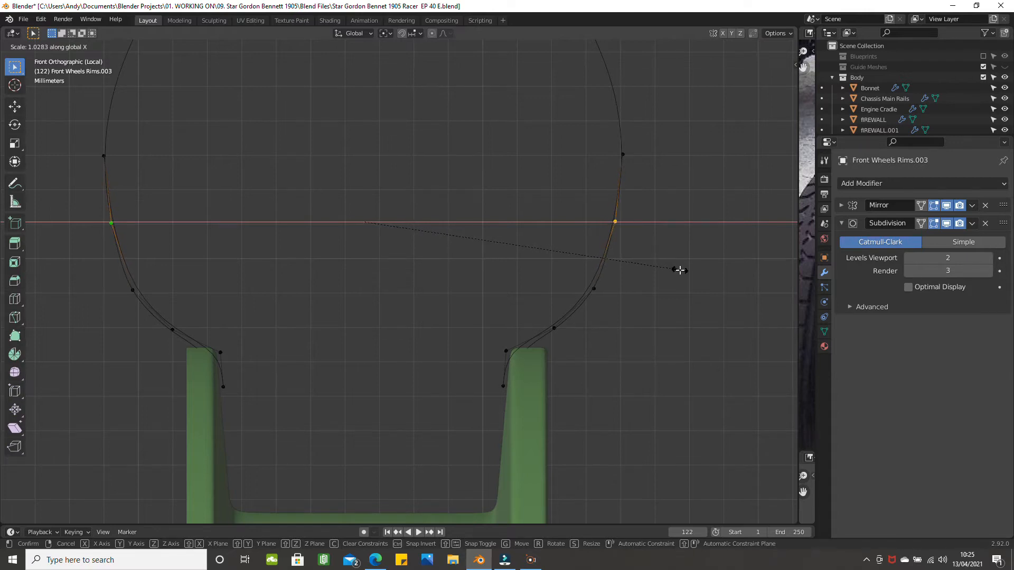
left_click(680, 270)
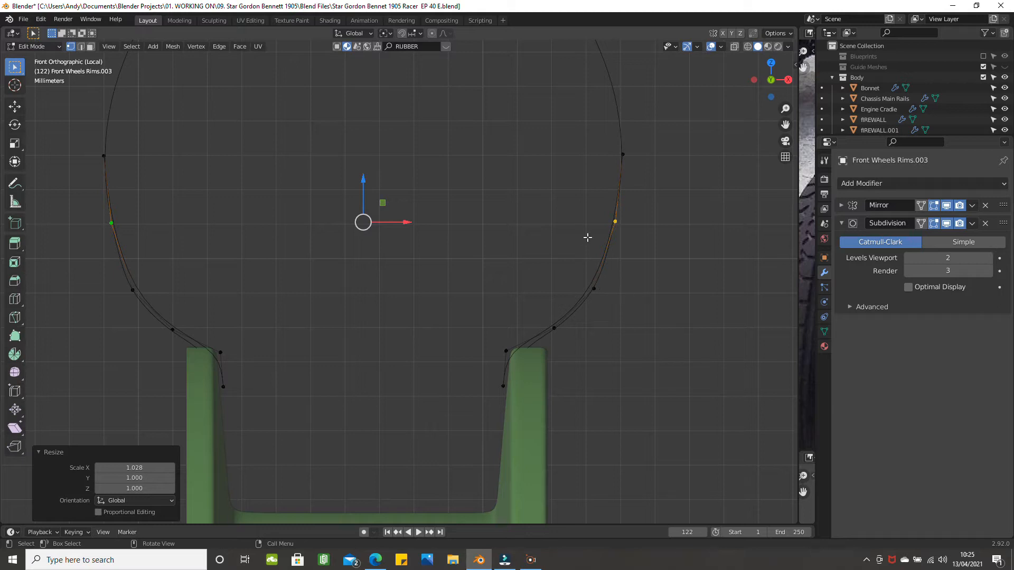
scroll(588, 226, "down", 1)
middle_click_drag(565, 212, 503, 370, "shift")
scroll(550, 224, "up", 1)
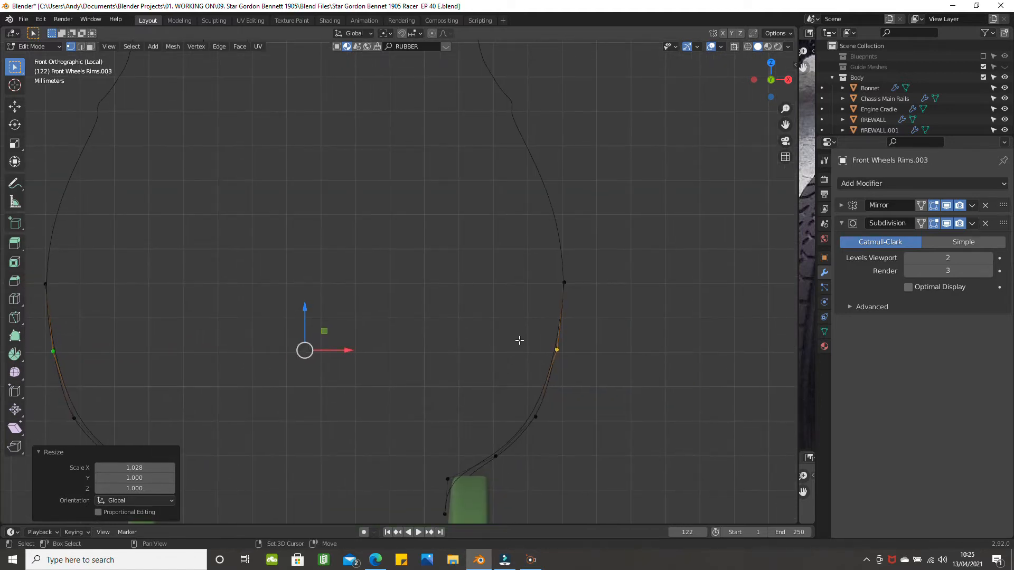
Step: Select the three lower sidewall vertices on both sides of the profile and scale them by about 1.015 along X
middle_click_drag(523, 314, 530, 253, "shift")
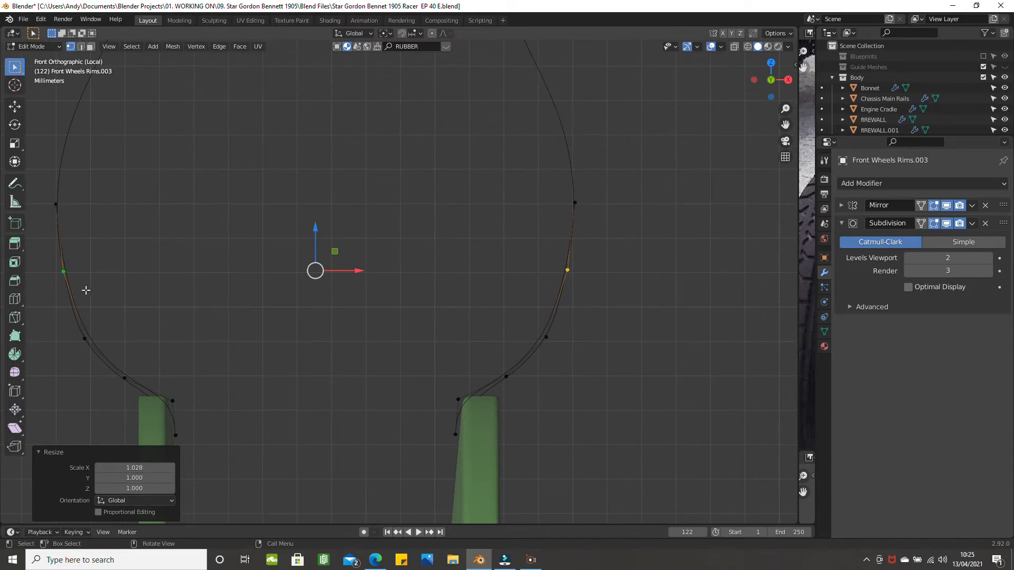
left_click(64, 279)
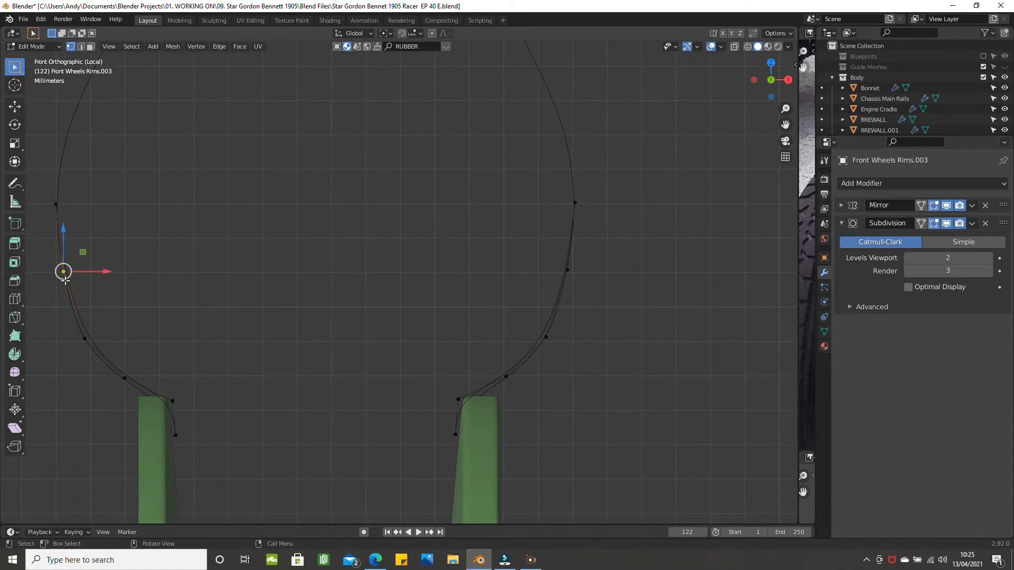
left_click(121, 378, "ctrl")
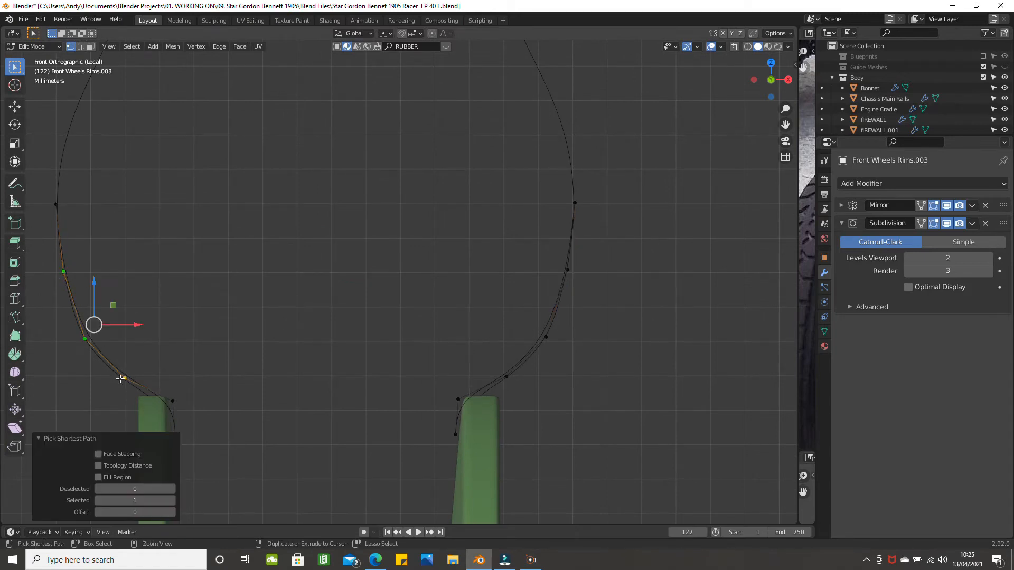
left_click(568, 272, "shift")
left_click(511, 373, "ctrl")
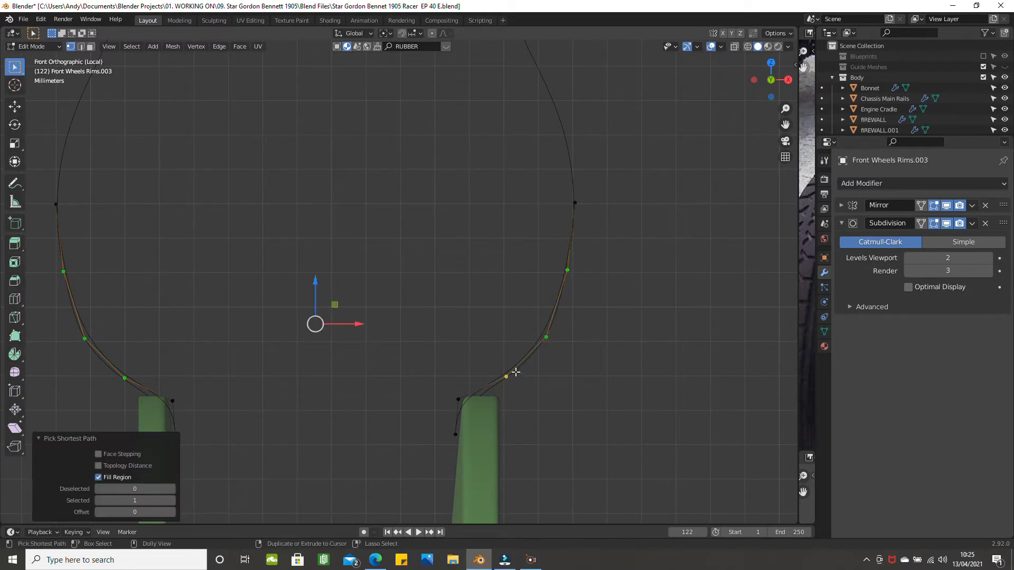
key("s")
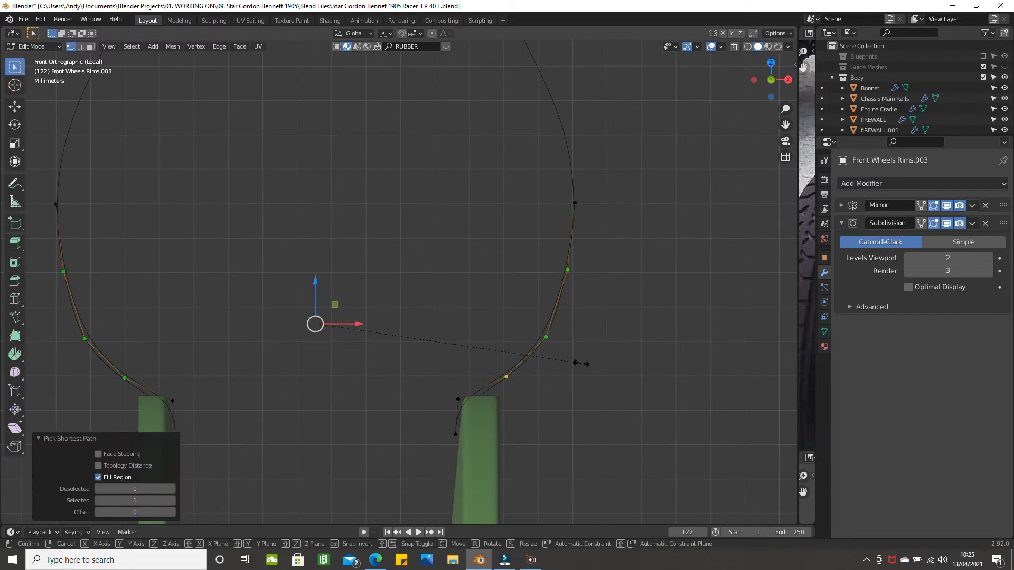
key("x")
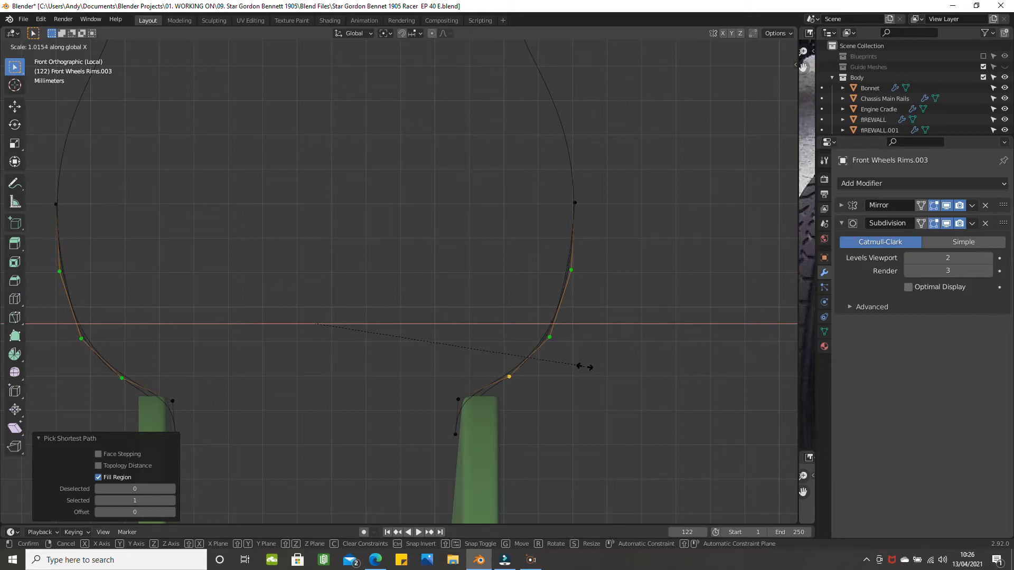
left_click(586, 366)
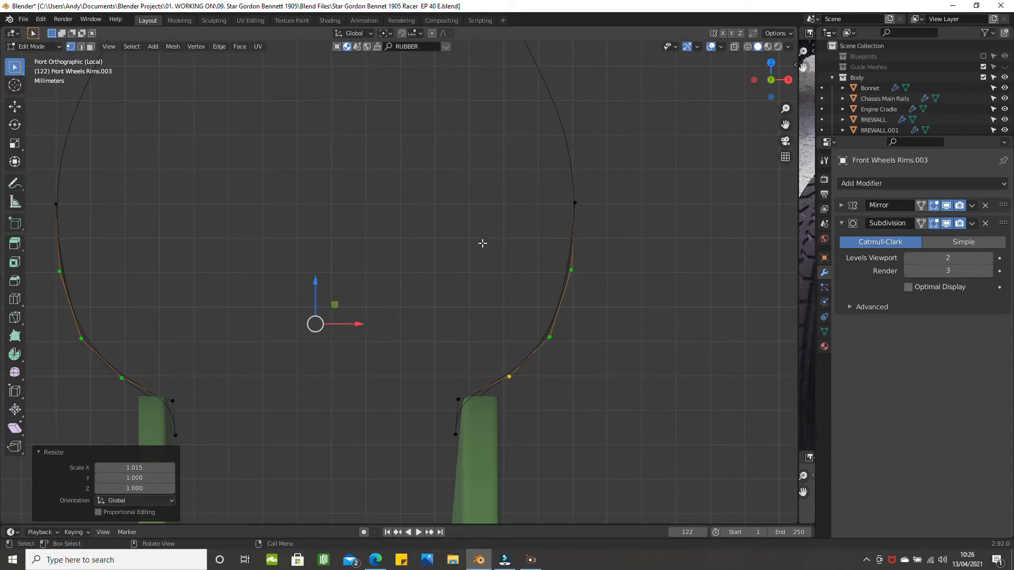
Step: Extrude the two widest vertices about 0.0204 m up along Z and scale them by about 0.956 along X to meet the outline
middle_click_drag(465, 236, 475, 333, "shift")
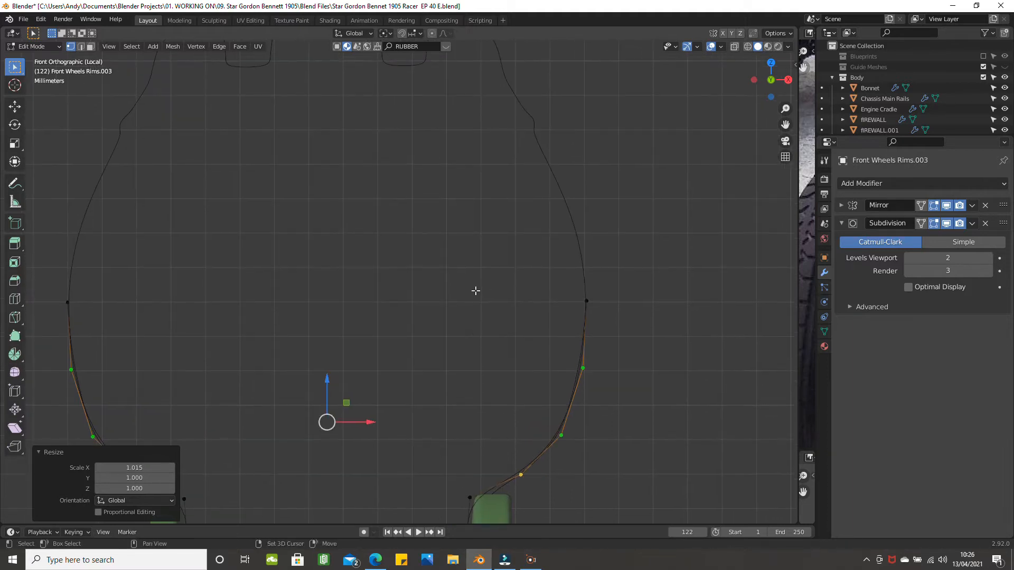
middle_click_drag(476, 290, 482, 362, "shift")
left_click(593, 369)
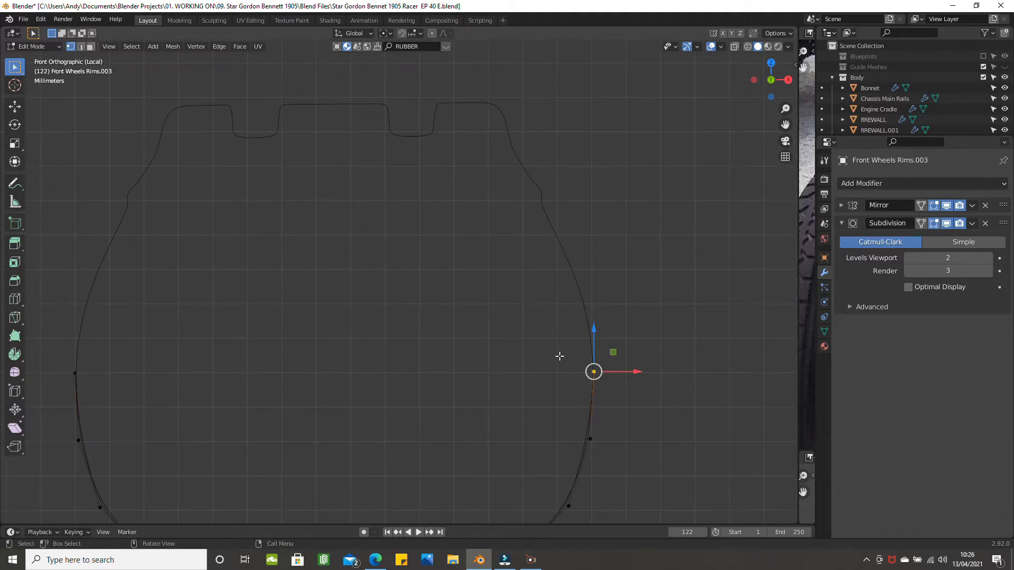
left_click(81, 365, "shift")
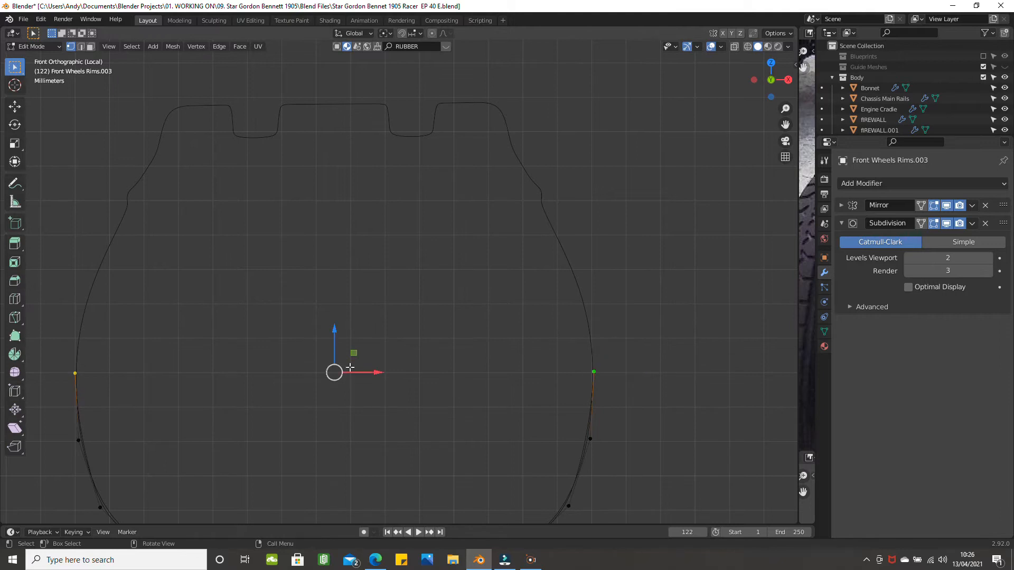
key("g")
key("z")
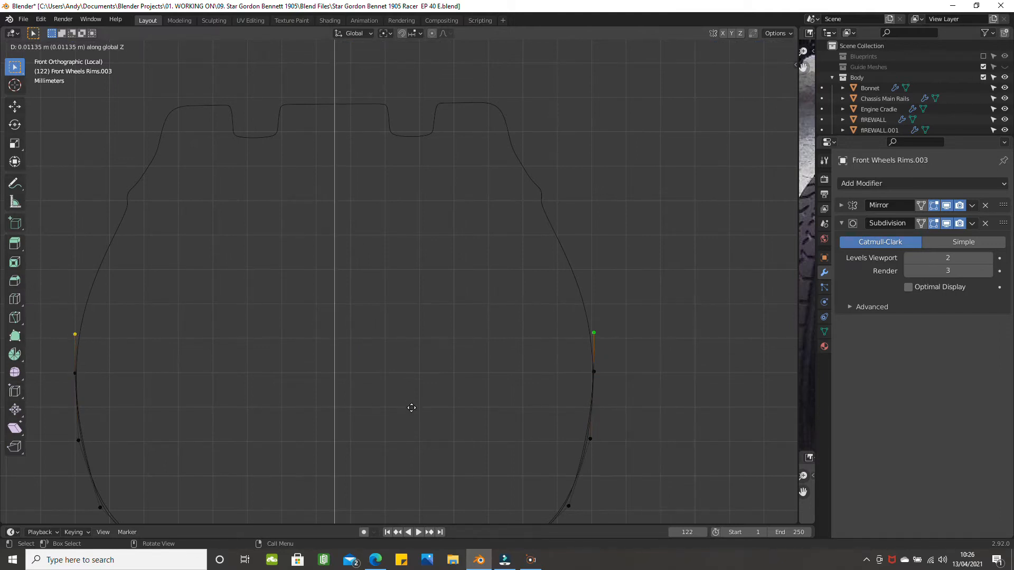
left_click(414, 381)
key("s")
key("x")
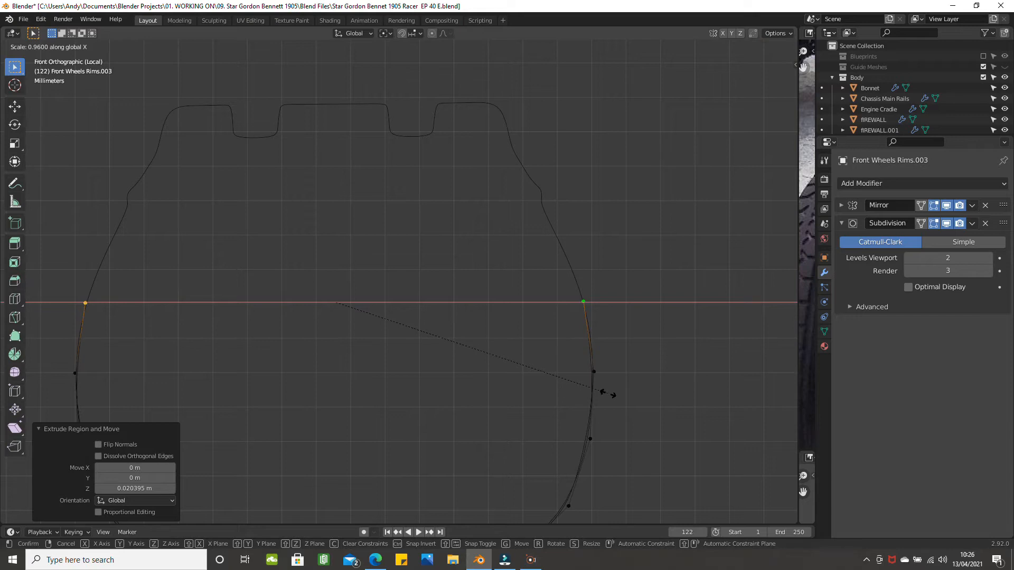
left_click(606, 393)
Step: Extrude the uppermost vertex pair about 0.026 m up along Z, to just below the tyre outline's shoulder notches
scroll(510, 350, "down", 4)
middle_click_drag(553, 344, 574, 297, "shift")
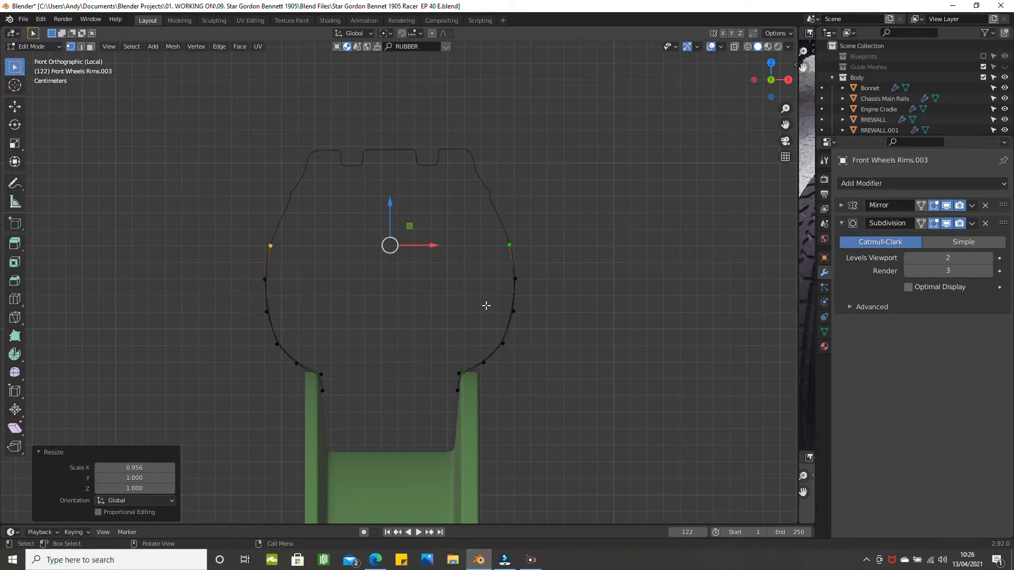
scroll(482, 301, "up", 1)
scroll(475, 304, "up", 1)
middle_click_drag(469, 311, 462, 330, "shift")
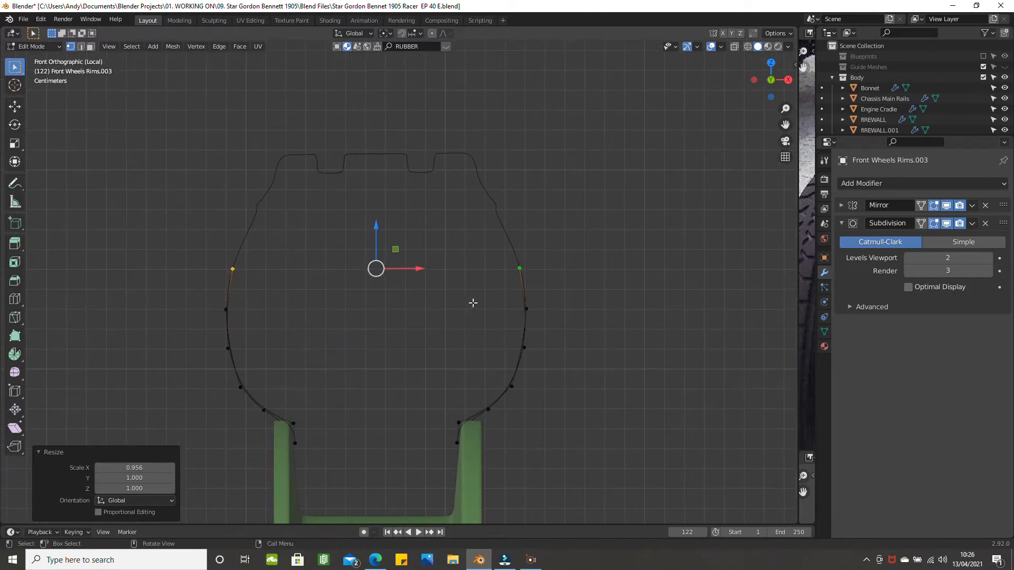
scroll(471, 281, "up", 1)
middle_click_drag(470, 293, 474, 338, "shift")
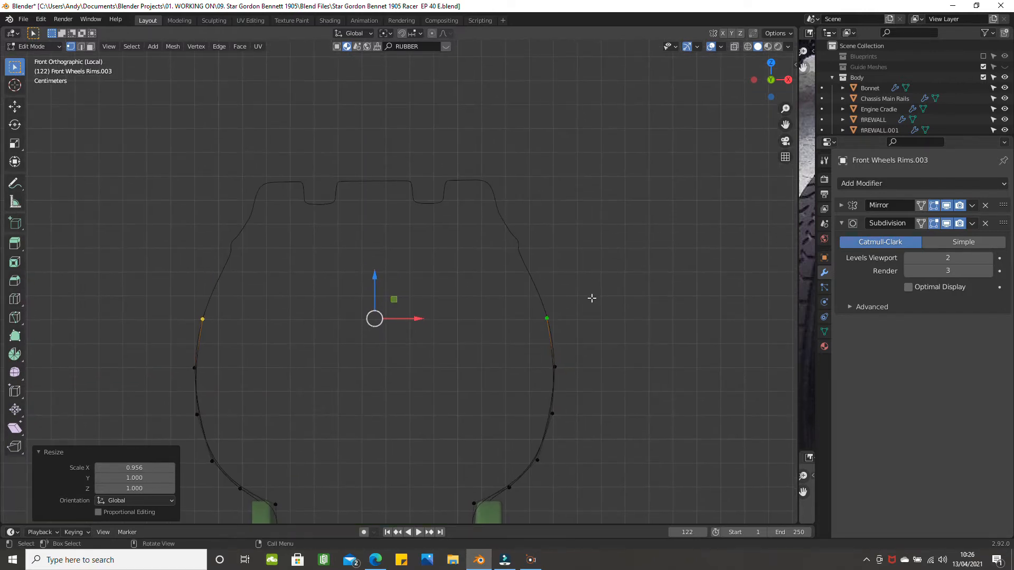
key("g")
key("z")
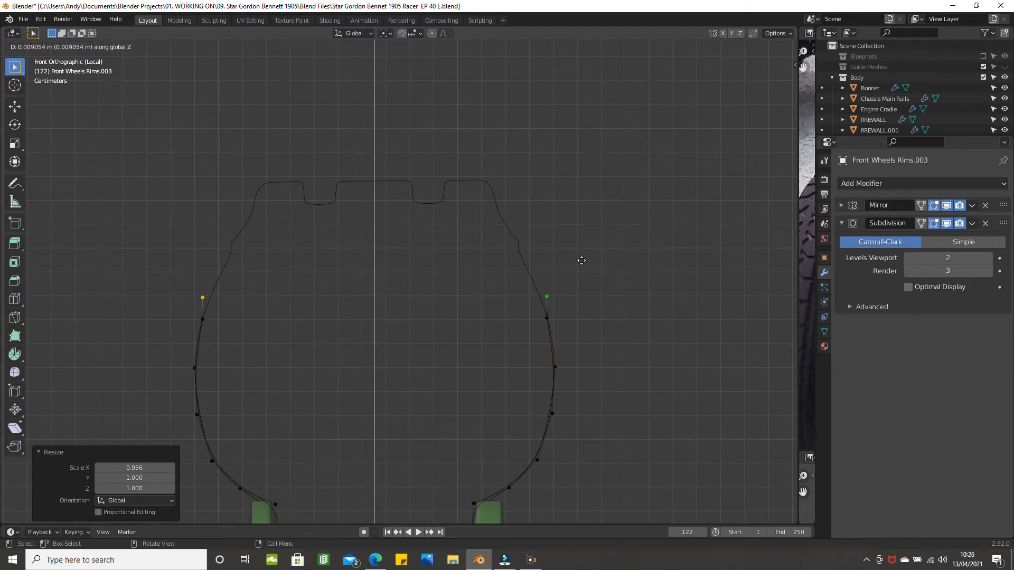
left_click(582, 233)
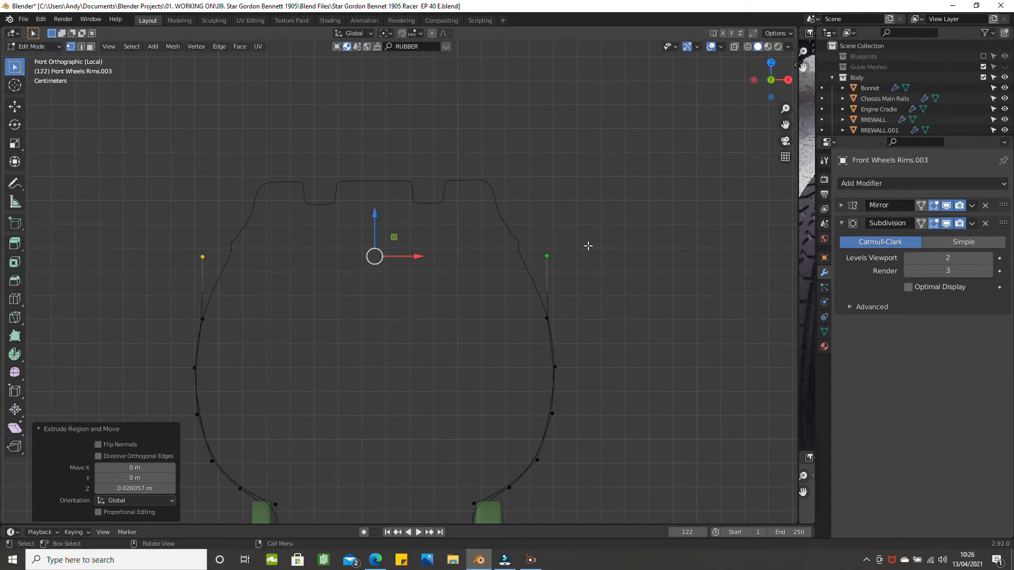
Step: Reselect the two extruded end vertices and scale them by about 0.849 along X, in to the tyre outline
left_click(608, 286)
left_click(547, 256)
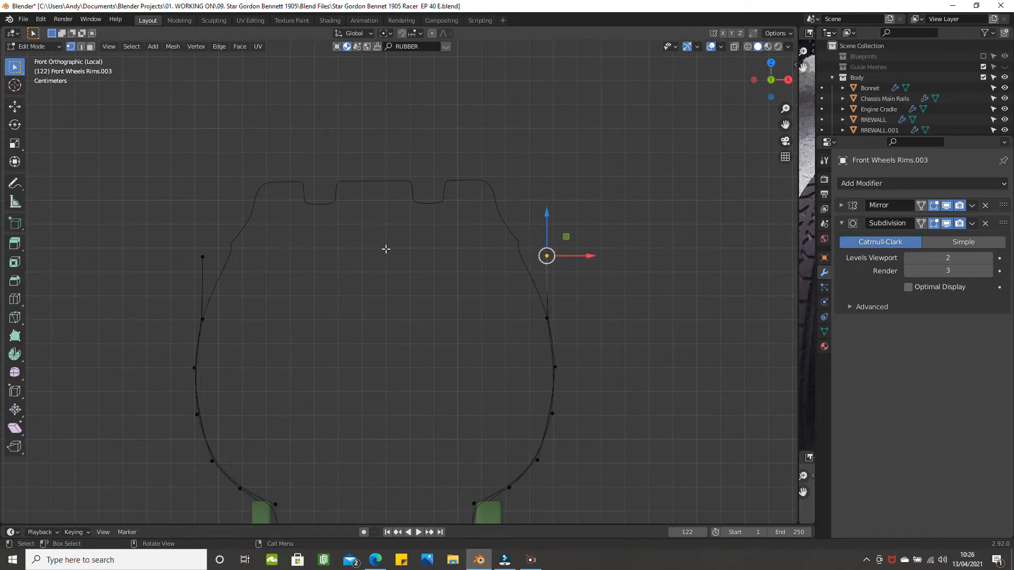
left_click(201, 256, "shift")
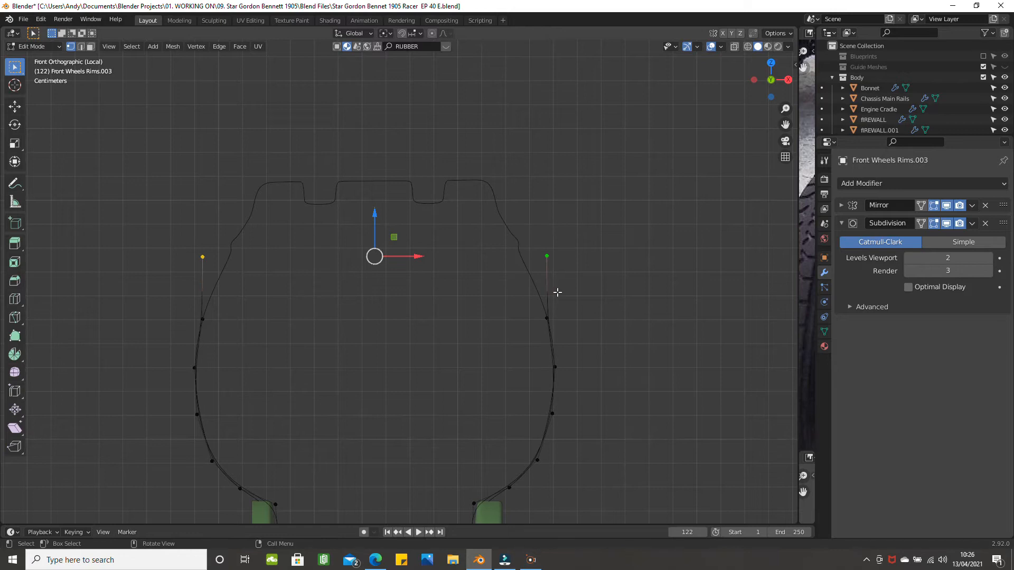
key("s")
key("x")
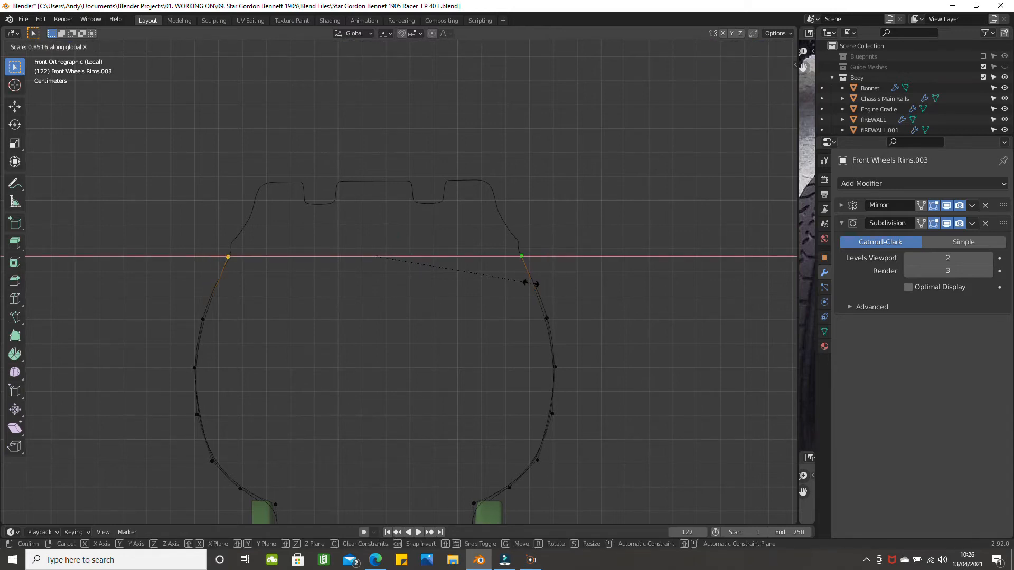
left_click(534, 284)
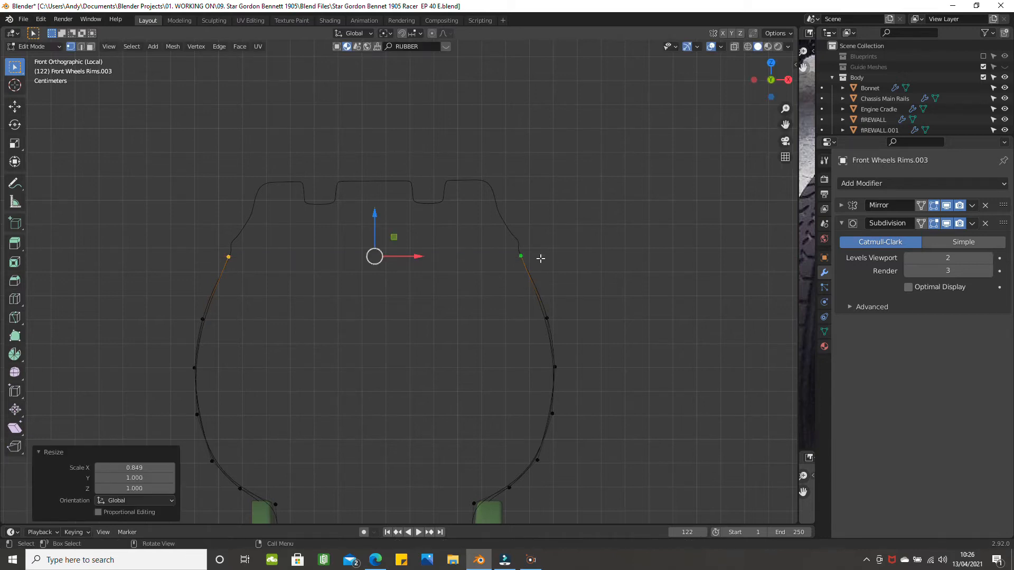
Step: Examine the vertex layout of the reference tyre outline around its shoulder notches in Edit Mode, and return to editing the new profile
scroll(536, 228, "up", 3)
middle_click_drag(545, 227, 549, 214, "shift")
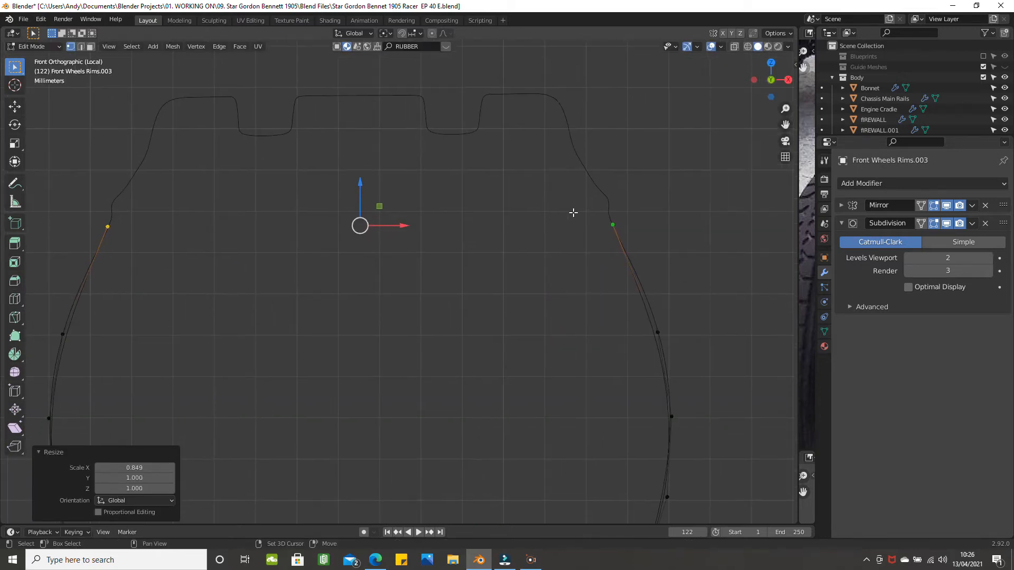
scroll(574, 224, "down", 1)
key("Tab")
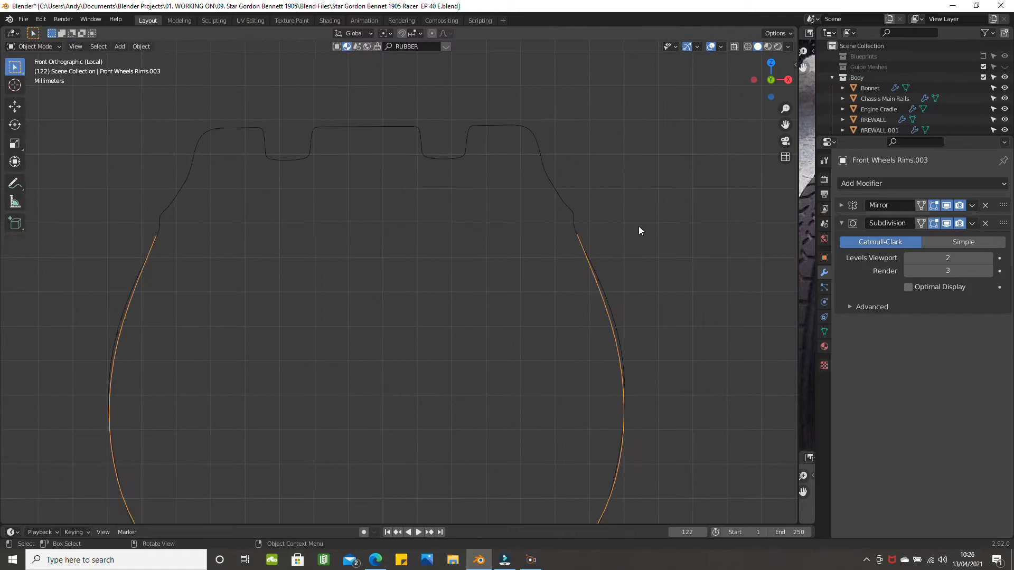
left_click(556, 189)
key("Tab")
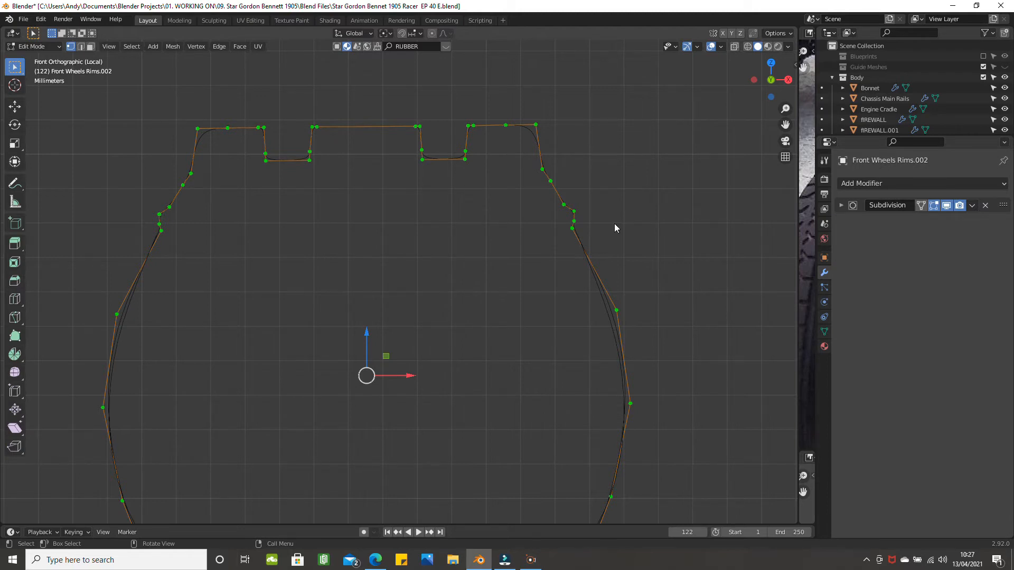
key("Tab")
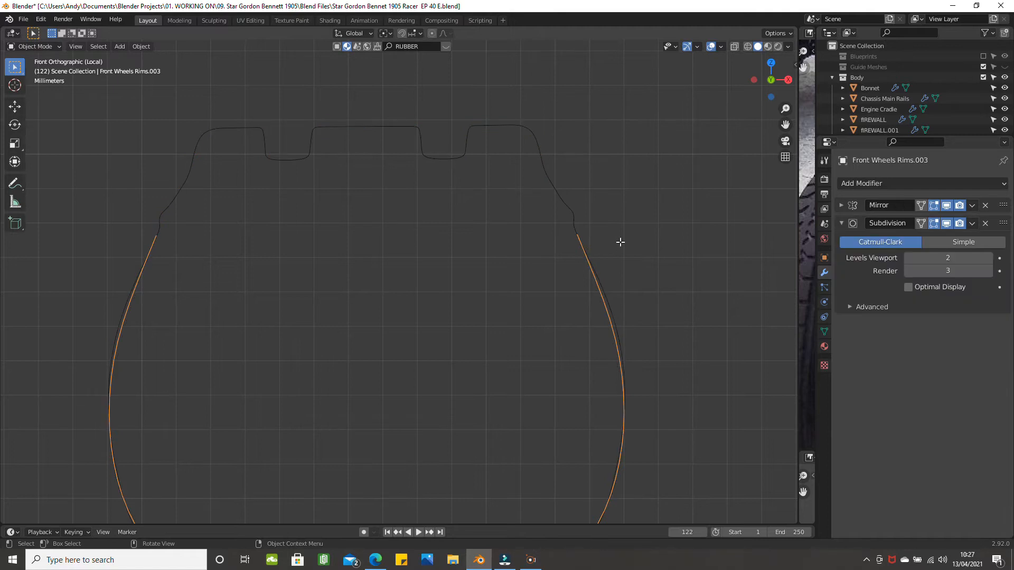
key("Tab")
scroll(587, 235, "up", 1)
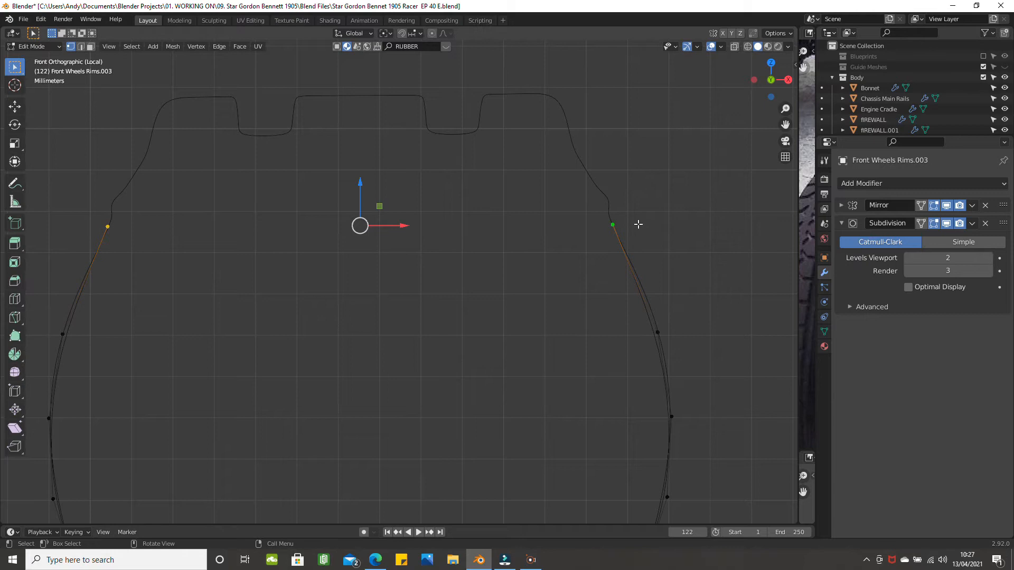
Step: Extrude the two end vertices about 0.0018 m up along Z and scale them by about 0.981 along X at the notch base
key("g")
key("z")
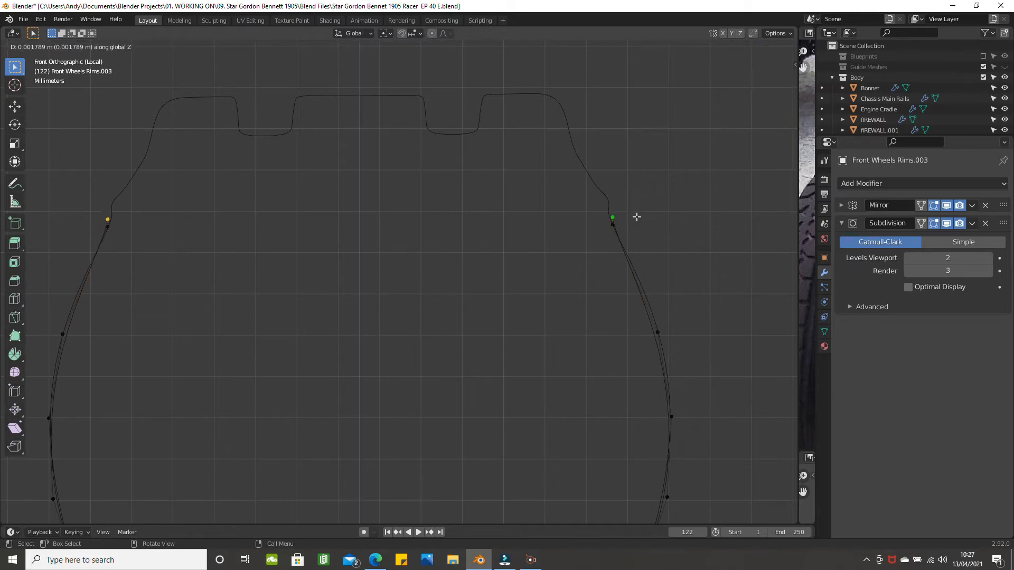
left_click(637, 217)
key("s")
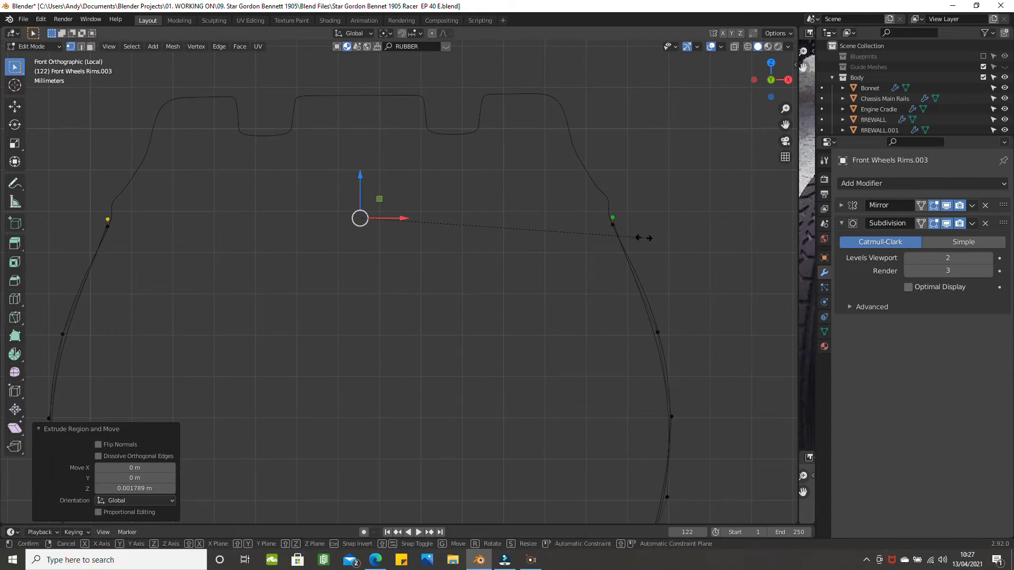
key("x")
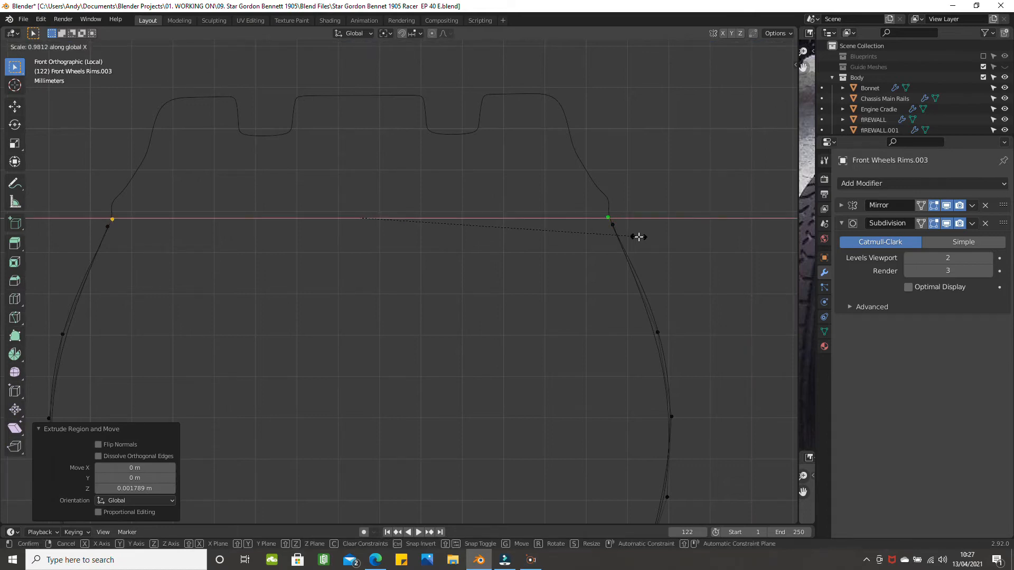
left_click(639, 237)
Step: Extrude the end vertices about 0.0032 m up along Z along the notch and scale them by about 1.004 along X
key("g")
key("z")
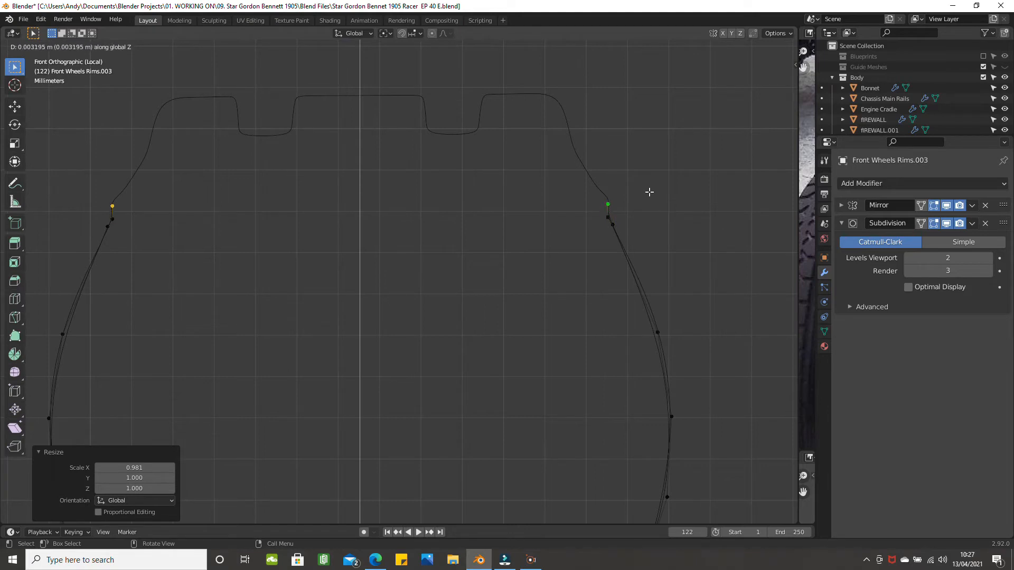
left_click(649, 192)
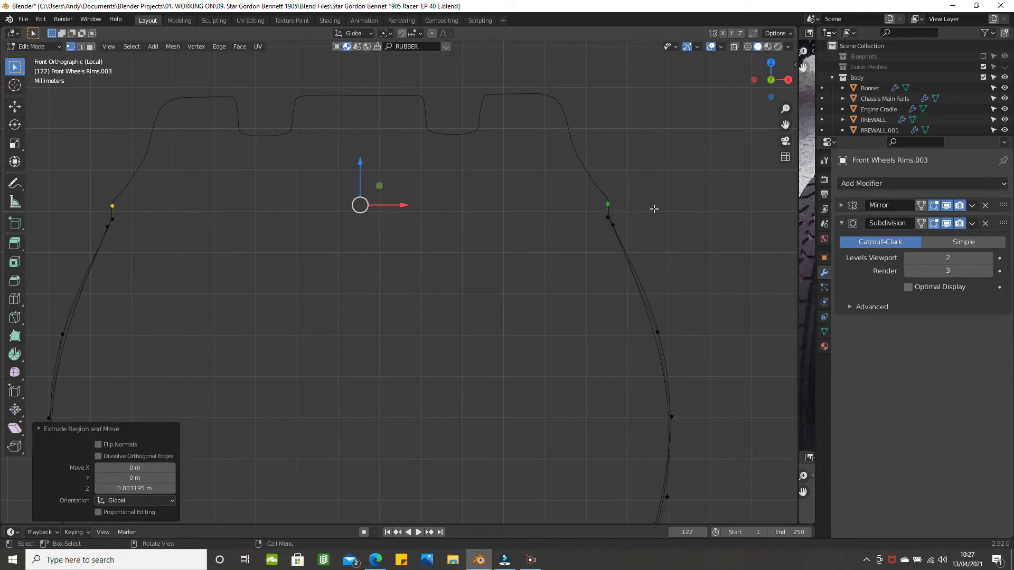
key("s")
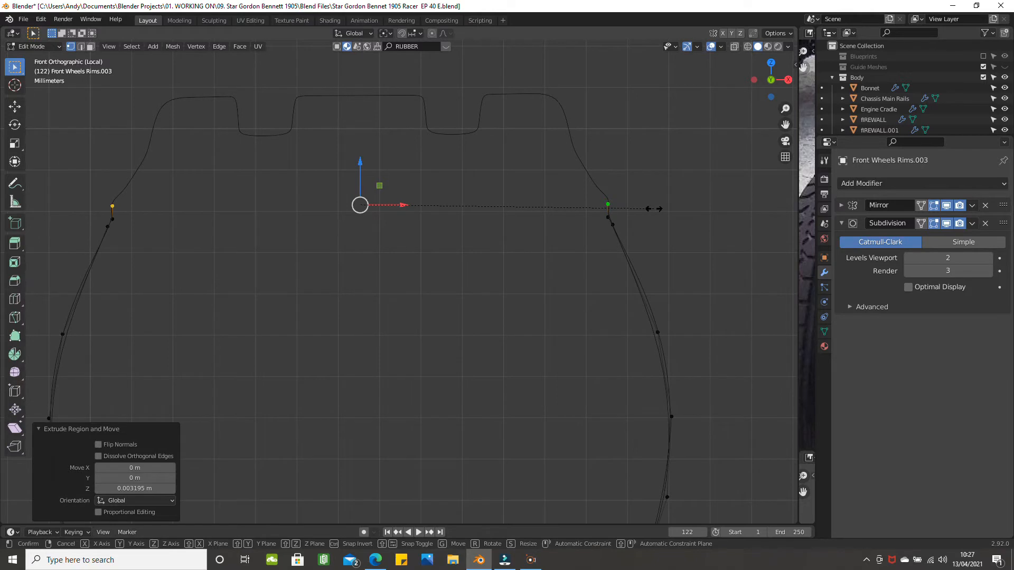
key("x")
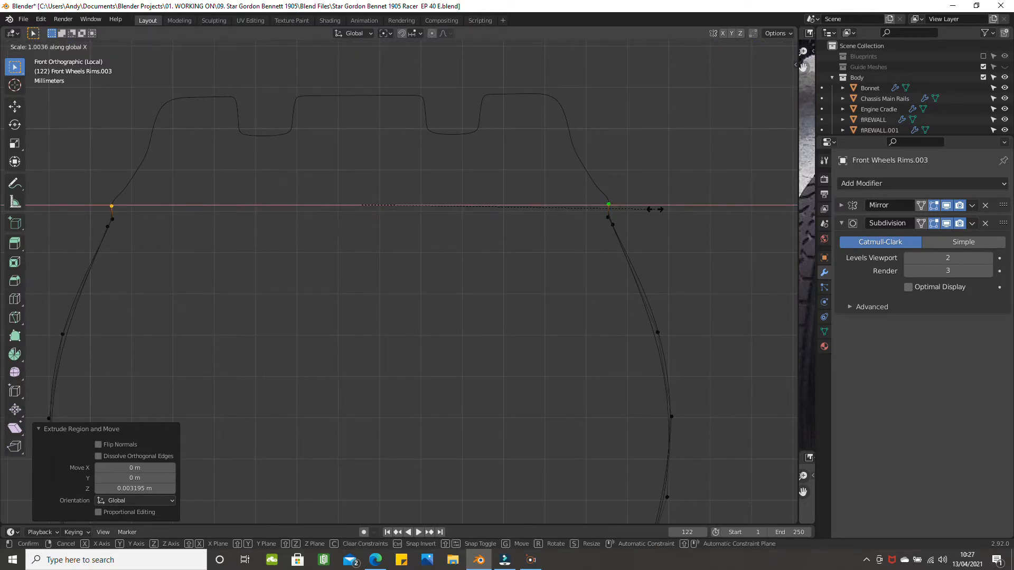
left_click(656, 208)
scroll(657, 204, "up", 1)
scroll(657, 203, "down", 1)
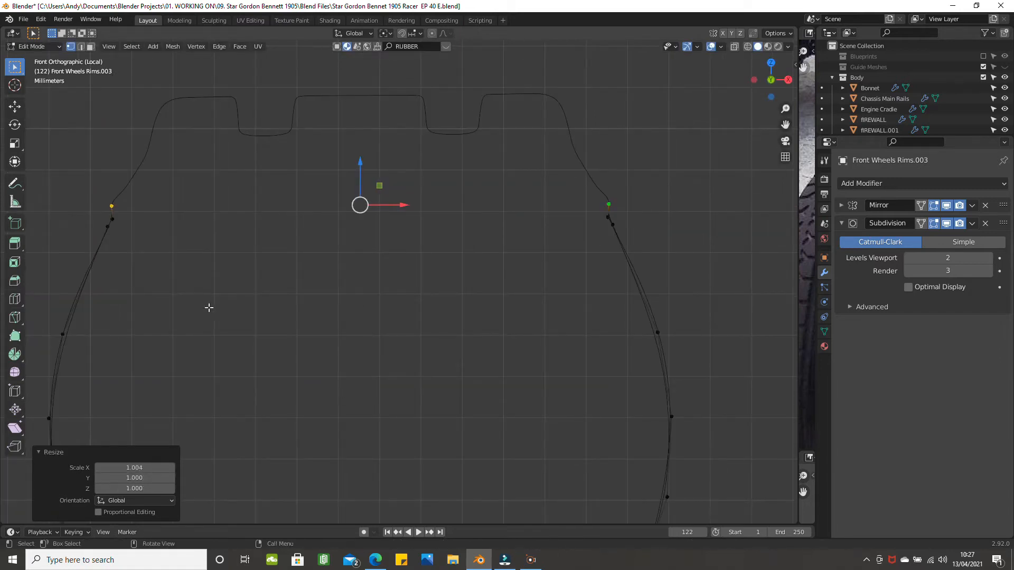
scroll(190, 309, "down", 1)
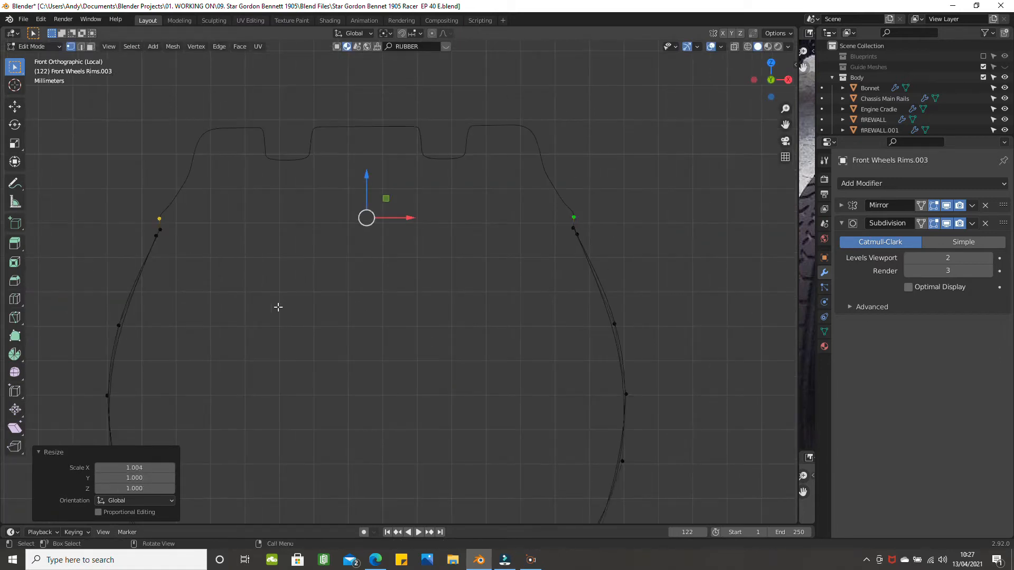
Step: Scale the pair of upper sidewall vertices below the notches by about 1.011 along X, out to the tyre outline
left_click(624, 323)
left_click(118, 327, "shift")
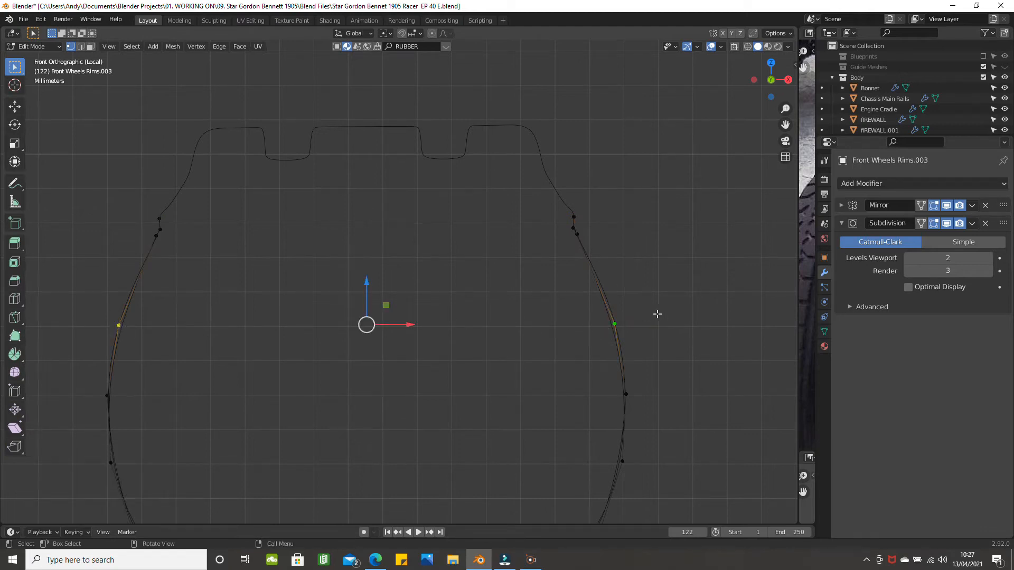
key("s")
key("x")
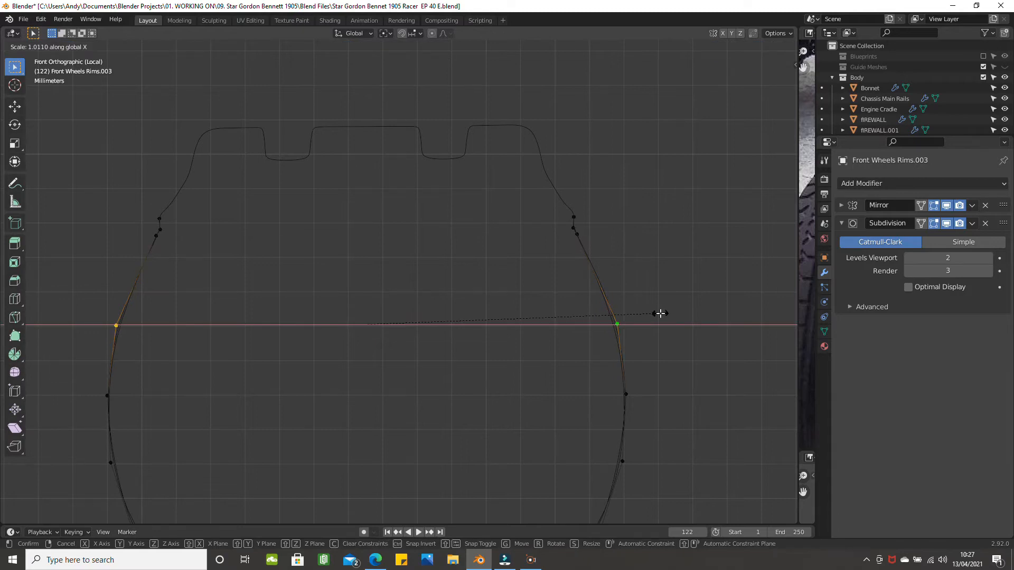
left_click(661, 314)
Step: Extrude the two end vertices above the notches about 0.0027 m up along Z and scale them by about 0.968 along X
scroll(612, 236, "up", 3)
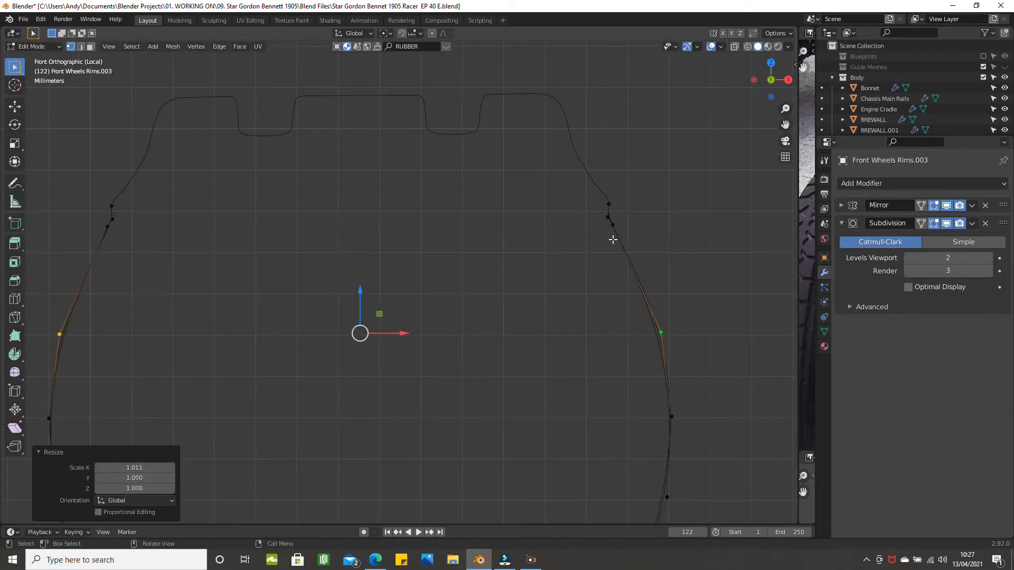
scroll(613, 239, "down", 3)
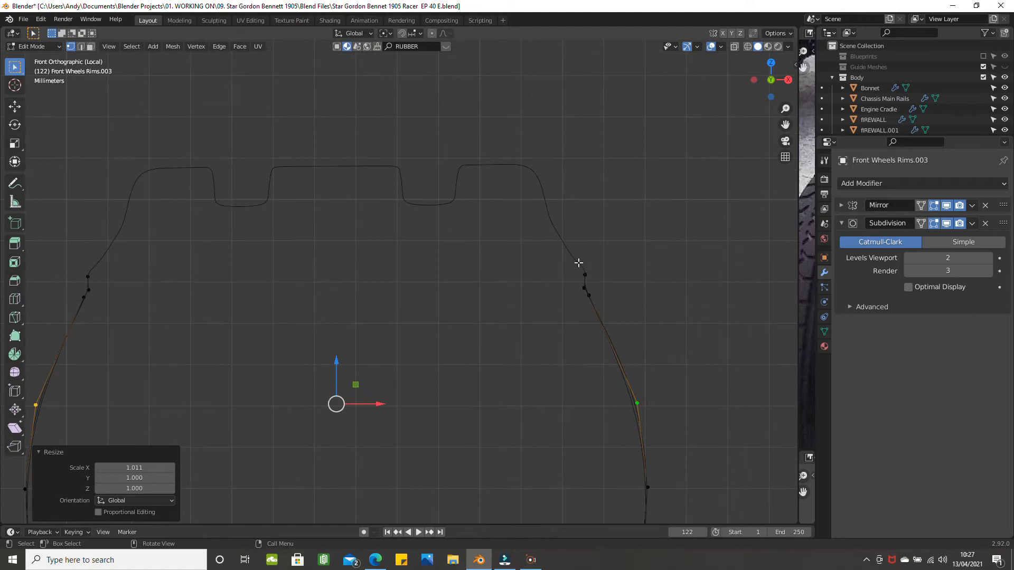
left_click(567, 265)
left_click(86, 275, "shift")
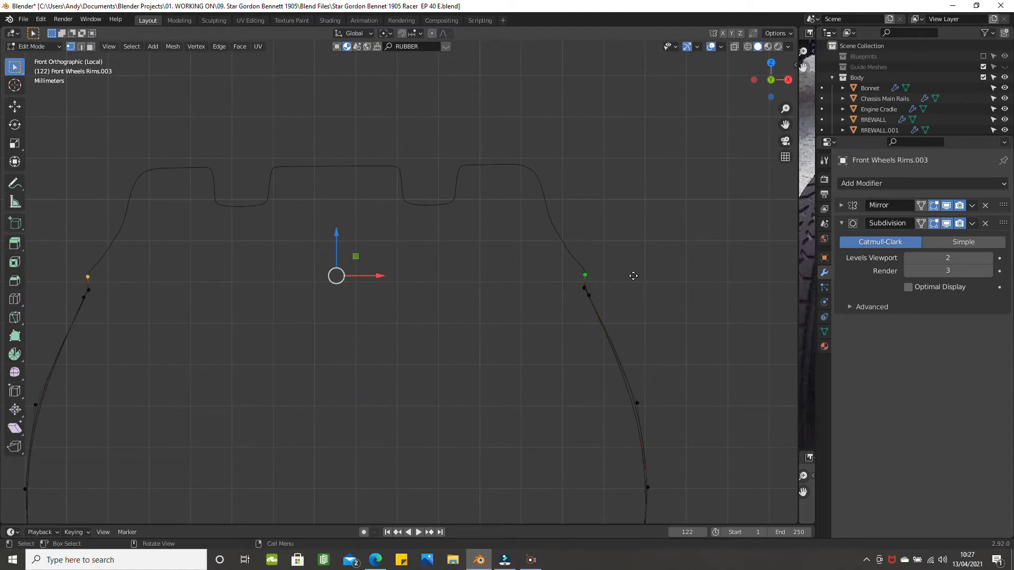
key("g")
key("z")
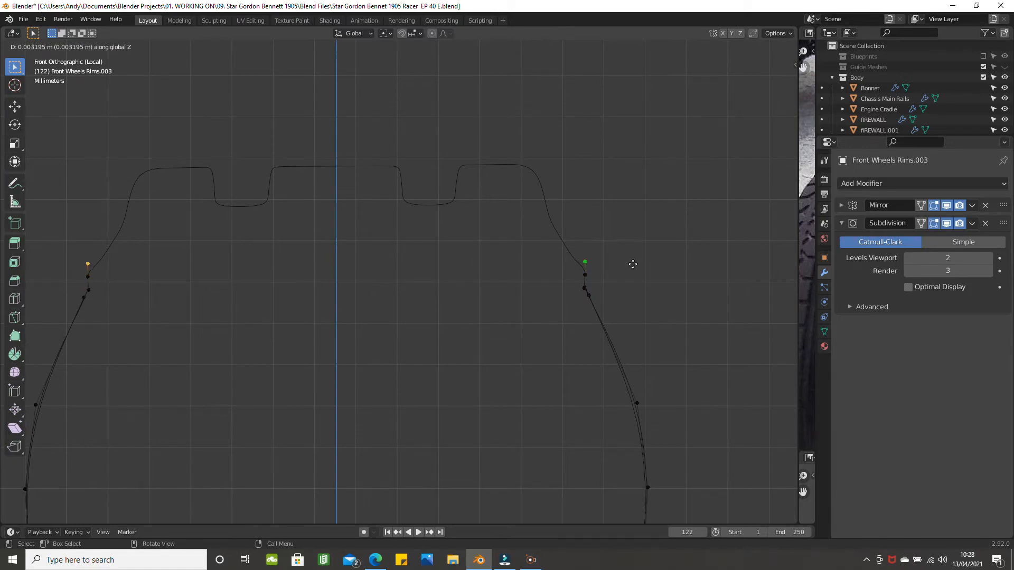
left_click(632, 264)
key("s")
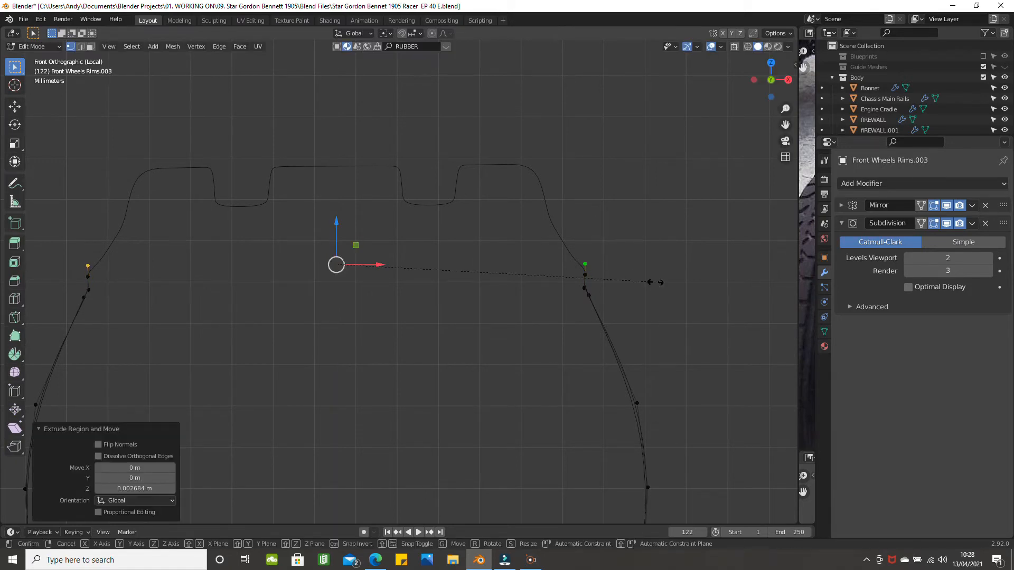
key("x")
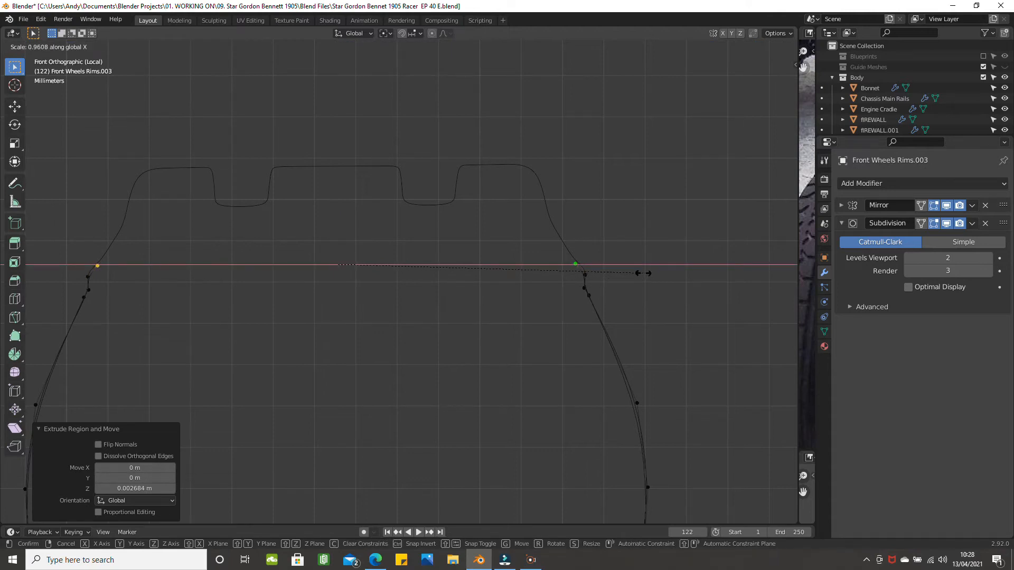
left_click(645, 275)
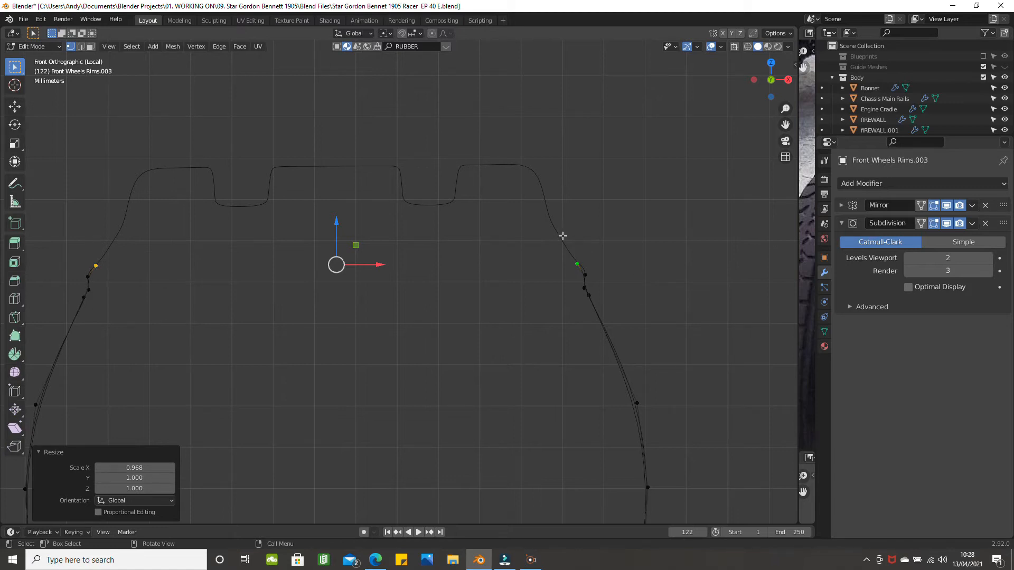
Step: Extrude the end vertices about 0.0059 m up along Z and scale them by about 0.937 along X onto the shoulder outline
key("ctrl+grave")
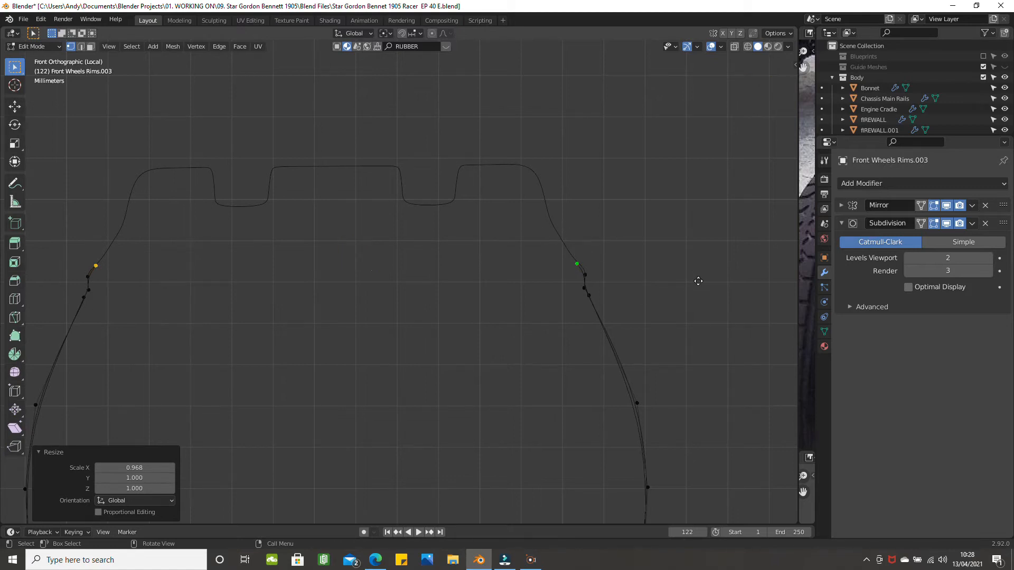
key("e")
key("z")
left_click(701, 258)
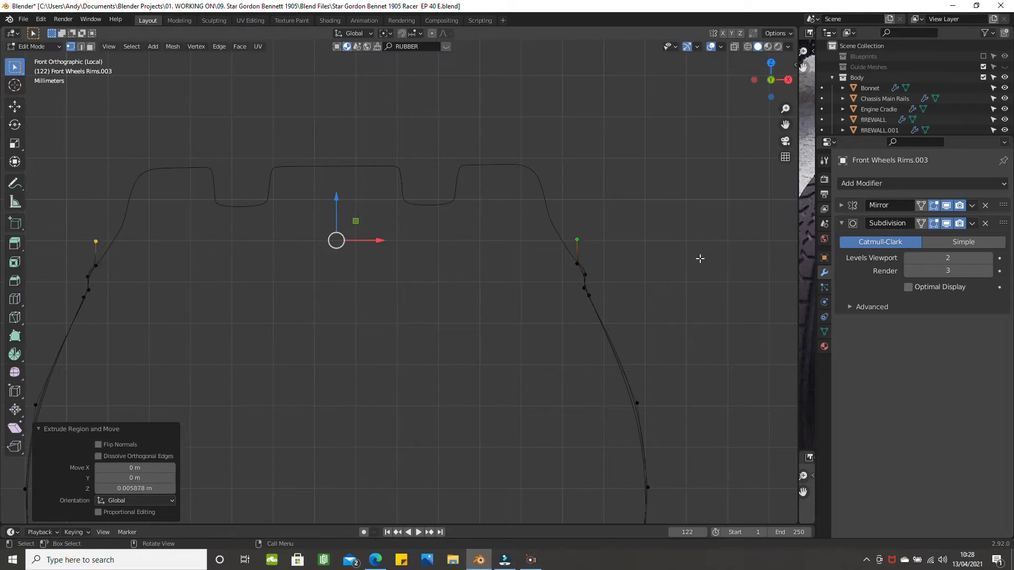
key("s")
key("x")
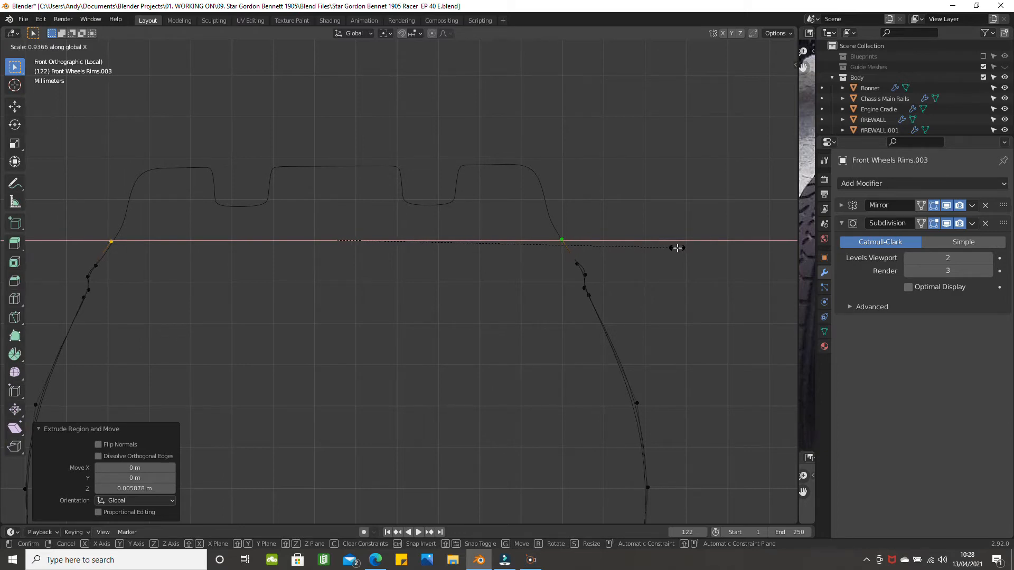
left_click(677, 248)
Step: Extrude the end vertices about 0.0049 m up along Z and scale them by about 0.947 along X at the tread base
key("g")
key("z")
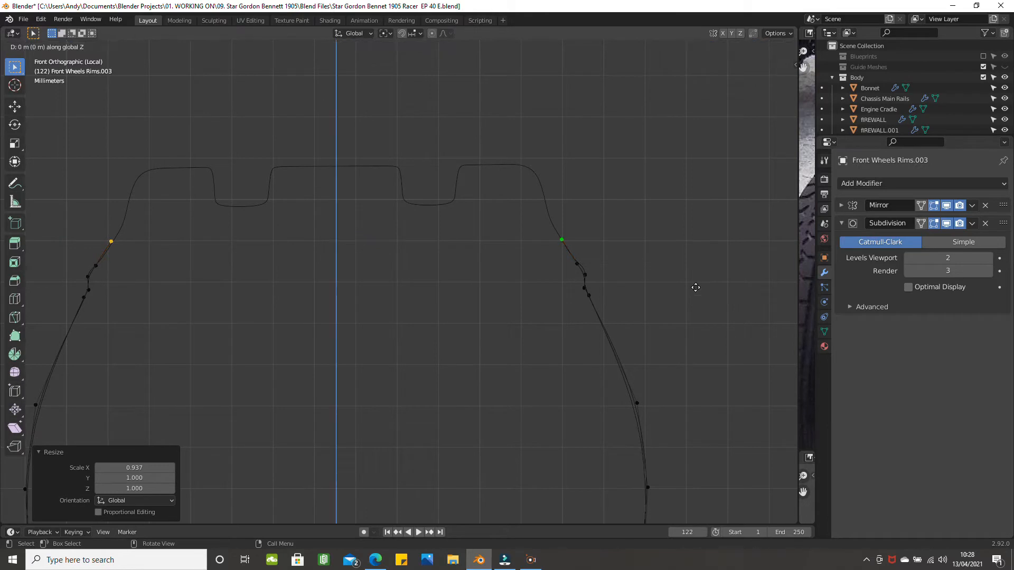
left_click(695, 269)
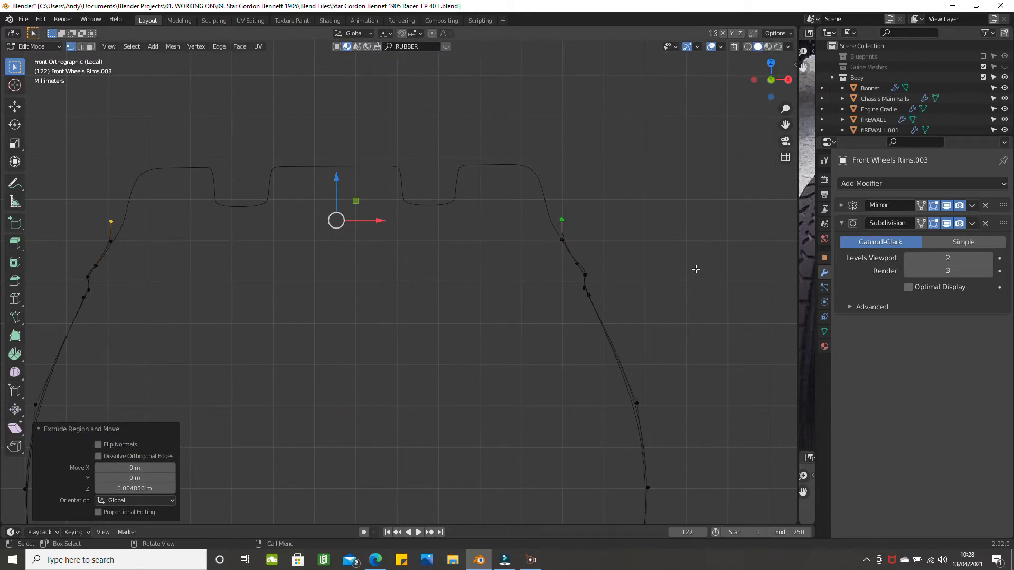
key("s")
key("x")
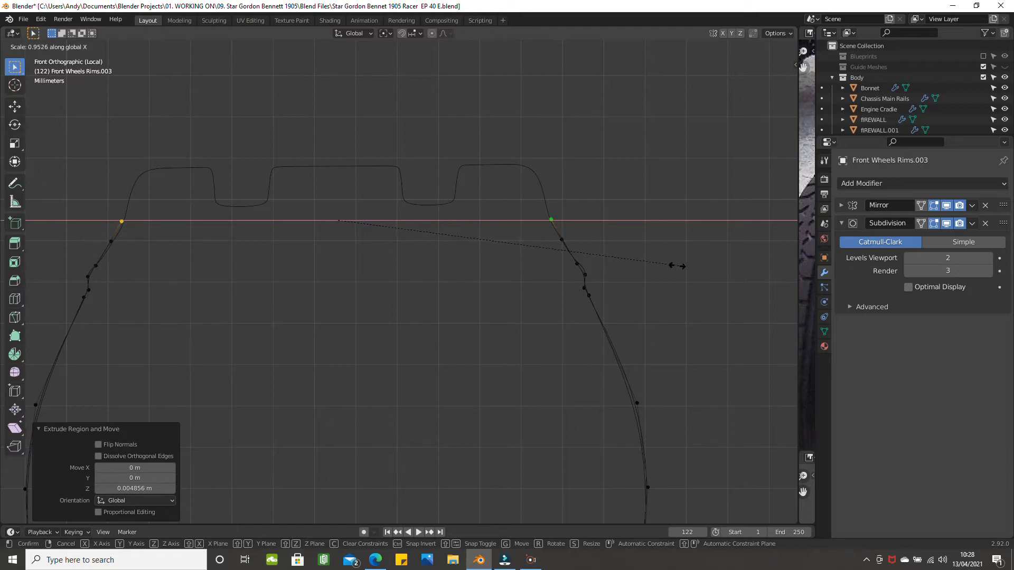
left_click(676, 265)
scroll(692, 268, "up", 1)
scroll(701, 274, "down", 1)
key("s")
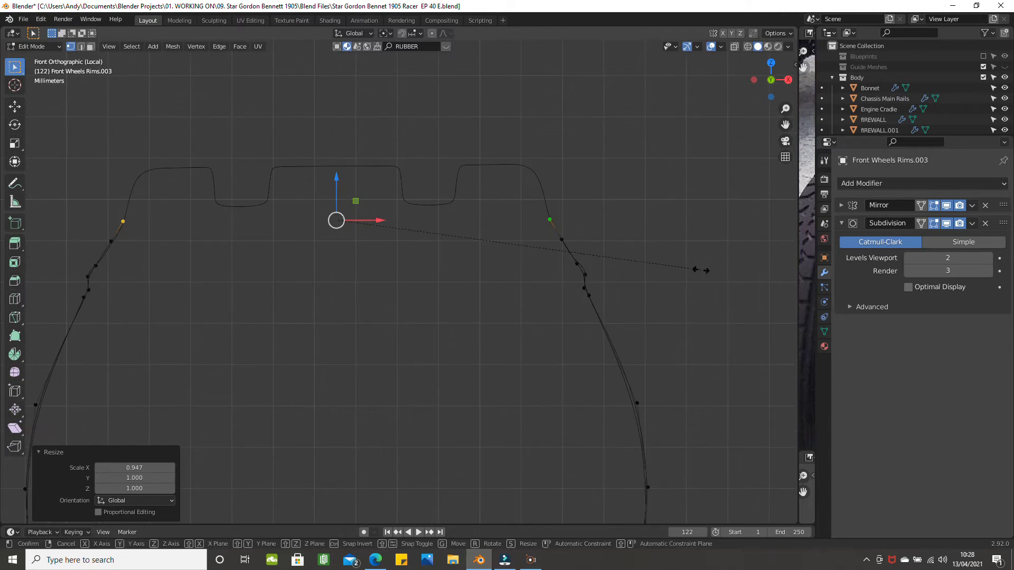
key("x")
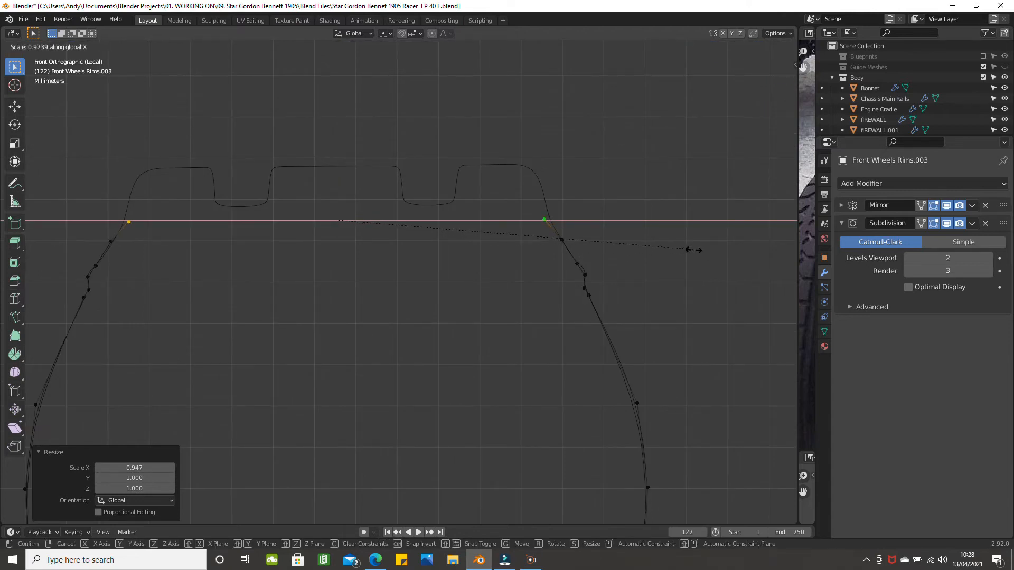
right_click(694, 249)
Step: Extrude the end vertices about 0.0123 m up along Z to the tread top and scale them by about 0.917 along X
key("g")
key("z")
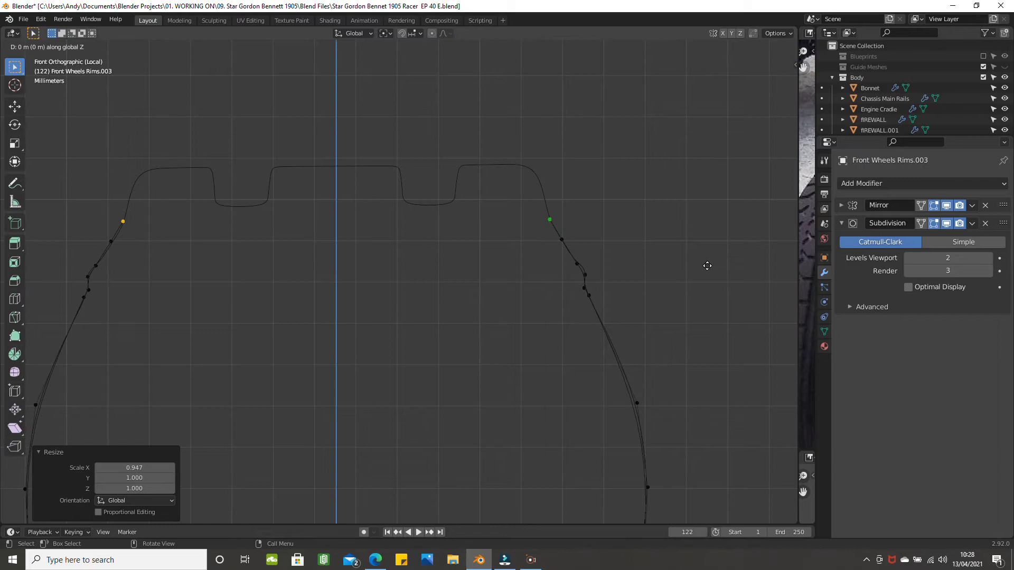
left_click(714, 215)
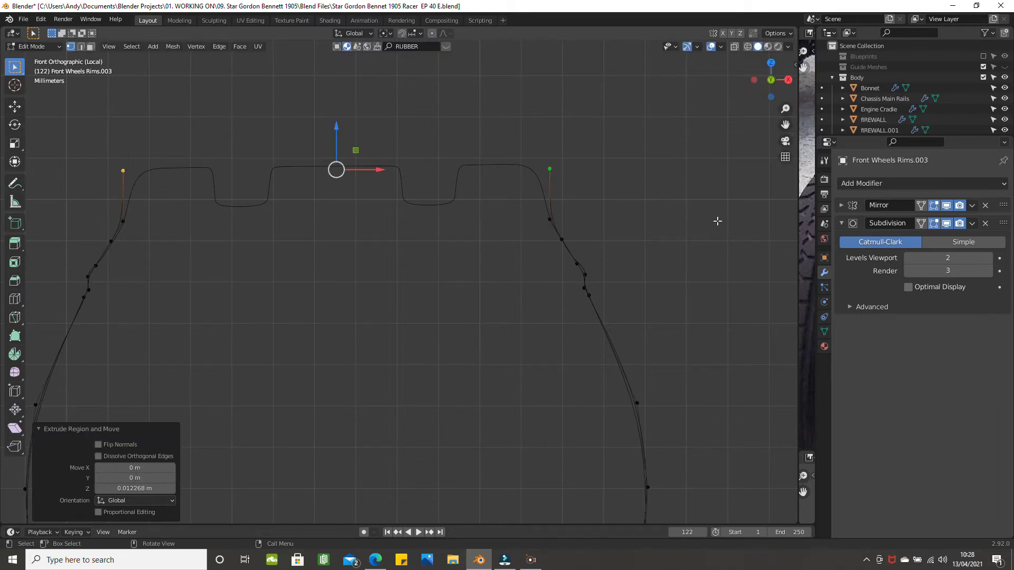
key("s")
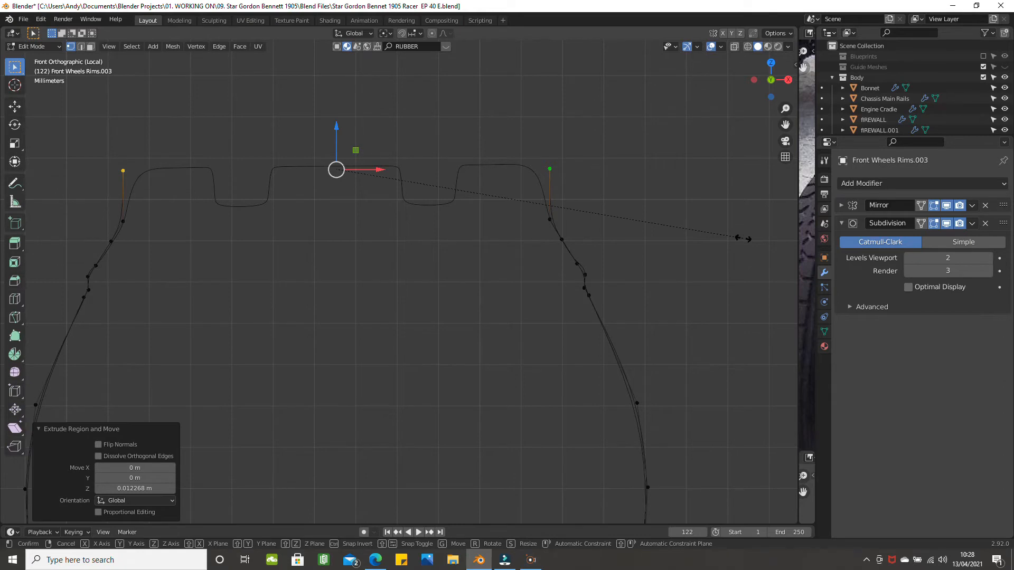
key("x")
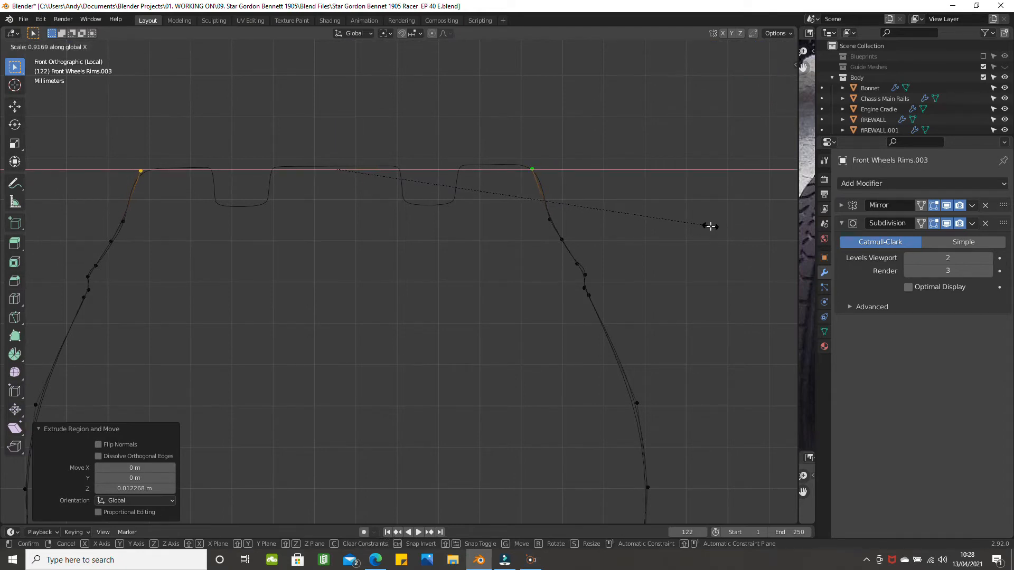
left_click(711, 226)
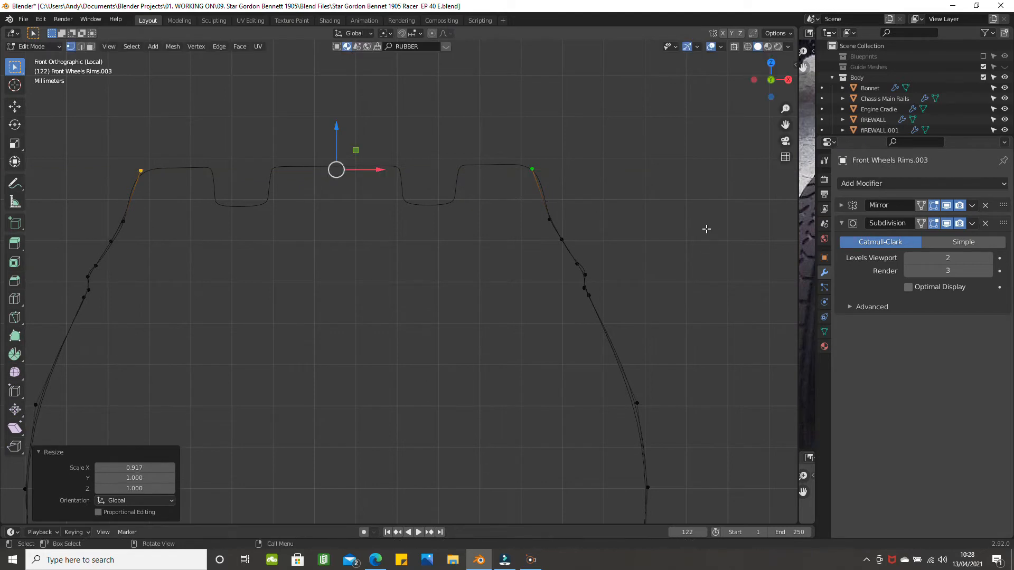
Step: Raise the two end vertices about 0.001 m along Z, join them with an edge across the tread, and return to Object Mode
mouse_move(594, 182)
middle_mouse_down("shift")
mouse_move(604, 149)
mouse_move(607, 168)
middle_mouse_up("shift")
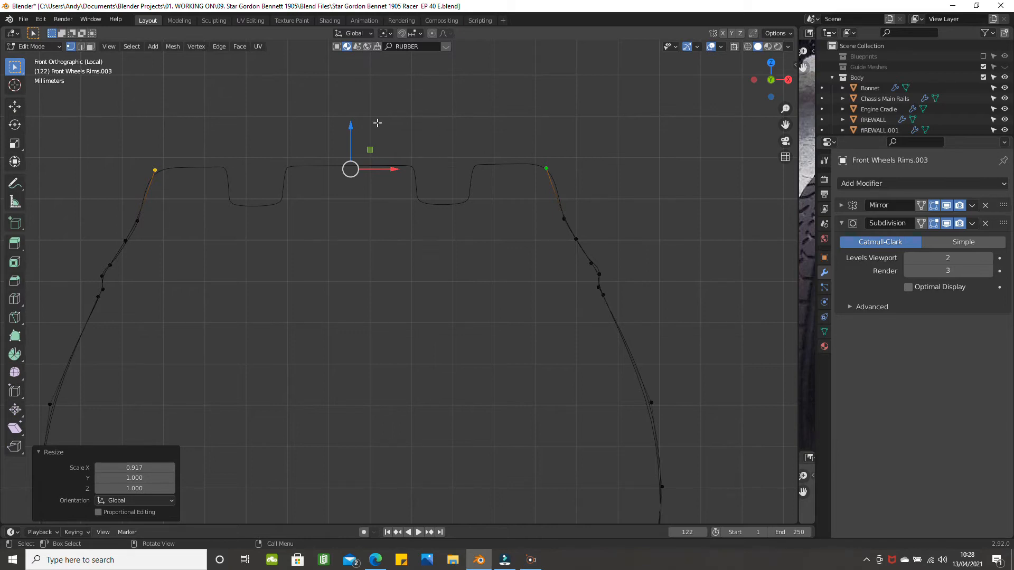
left_click_drag(353, 137, 352, 130)
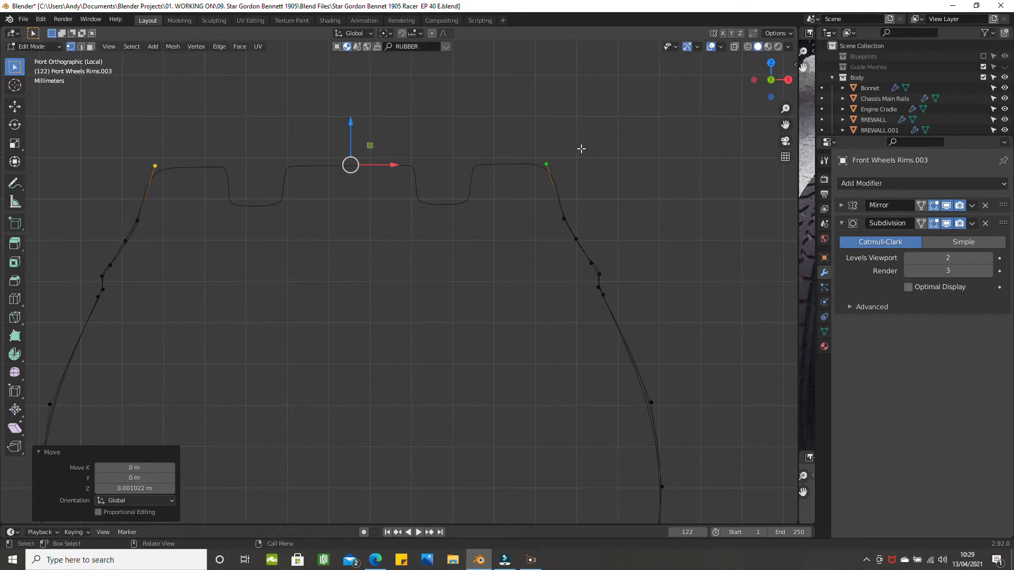
key("f")
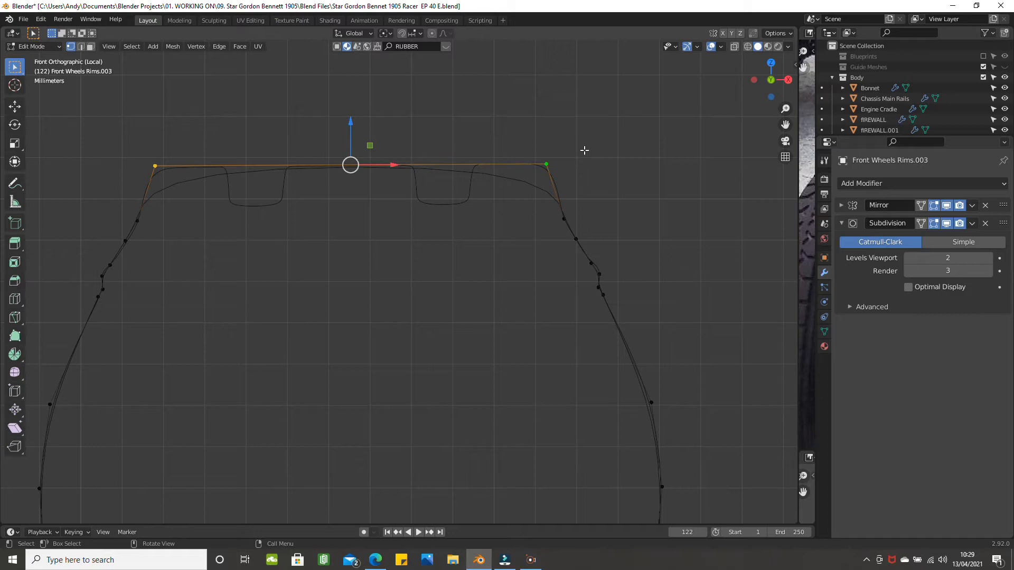
left_click(584, 151)
scroll(594, 157, "down", 1)
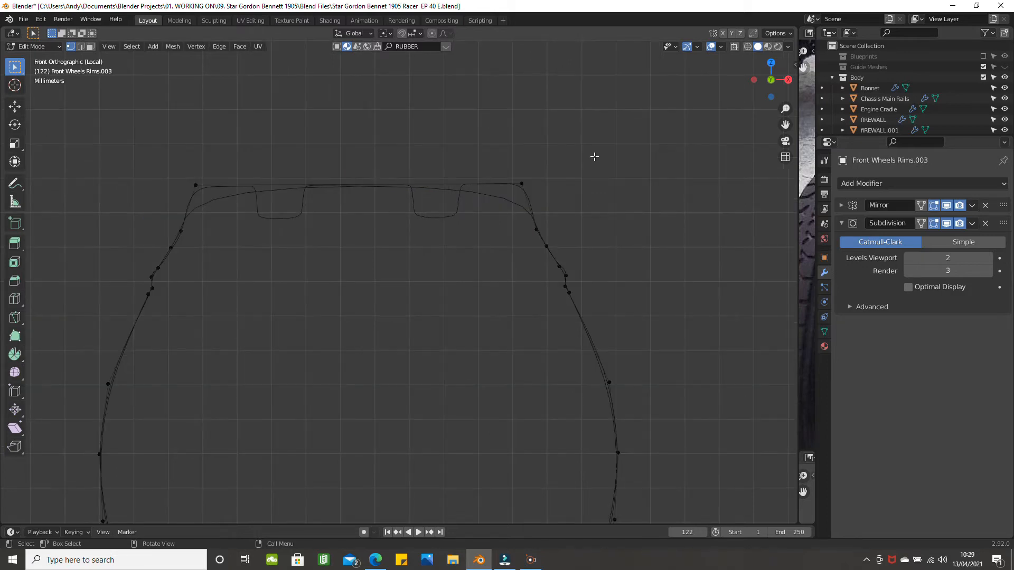
key("Tab")
scroll(589, 163, "down", 1)
scroll(564, 174, "up", 2)
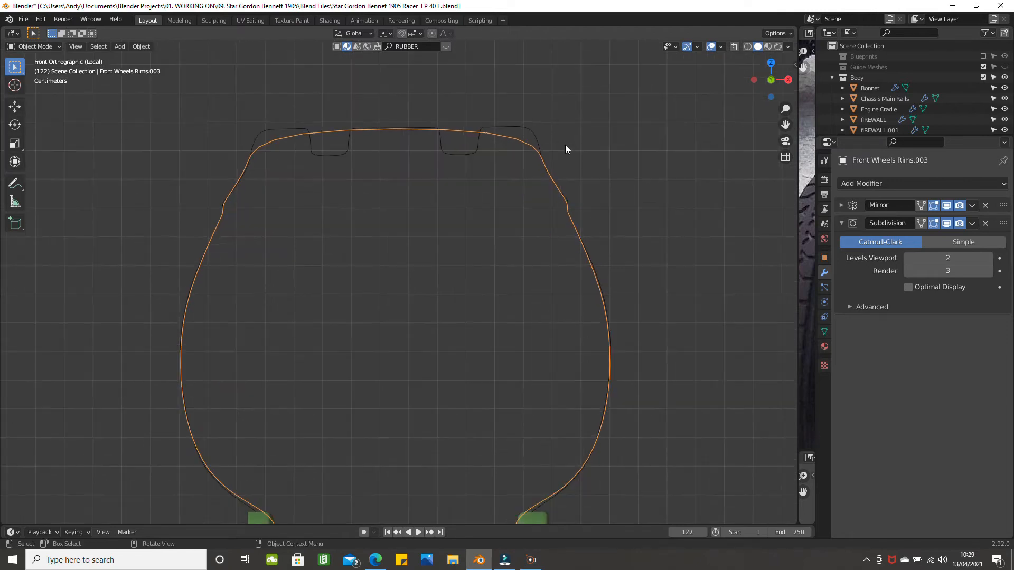
Step: Scale the four shoulder-notch vertices of the reference tyre outline by about 1.014 along X, and reselect the new profile in Object Mode
left_click(539, 143)
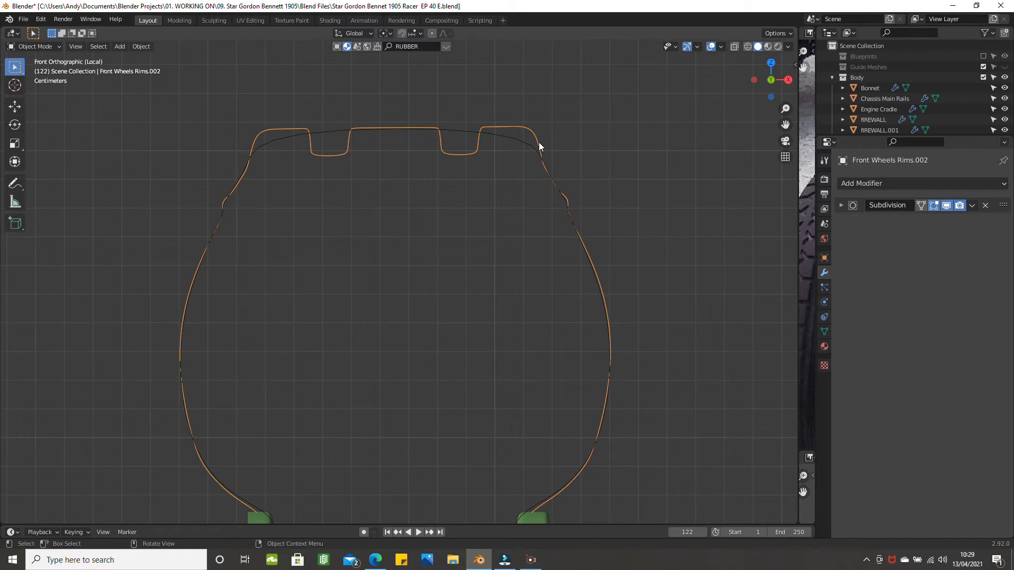
left_click(533, 145)
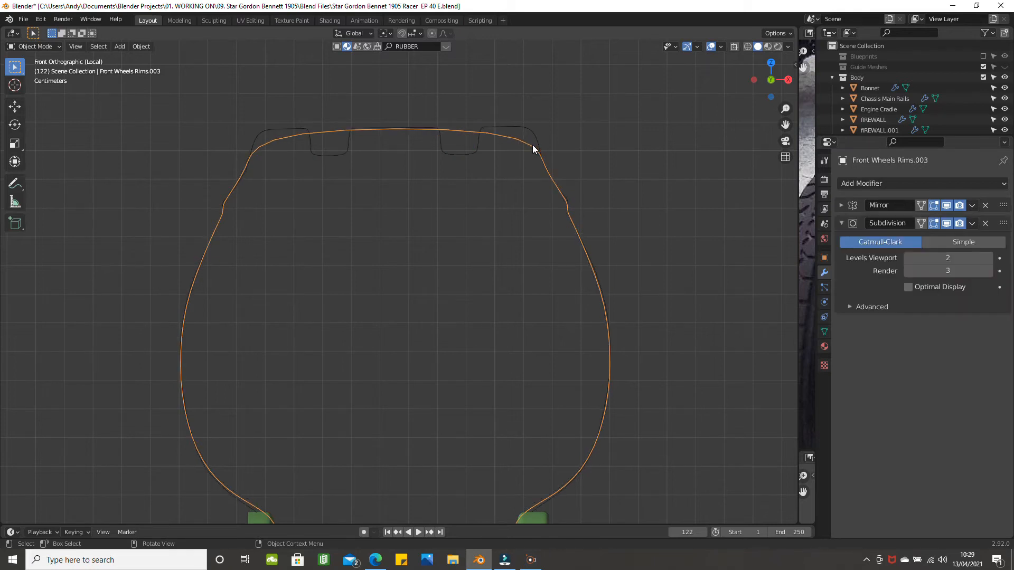
left_click(569, 201)
key("Tab")
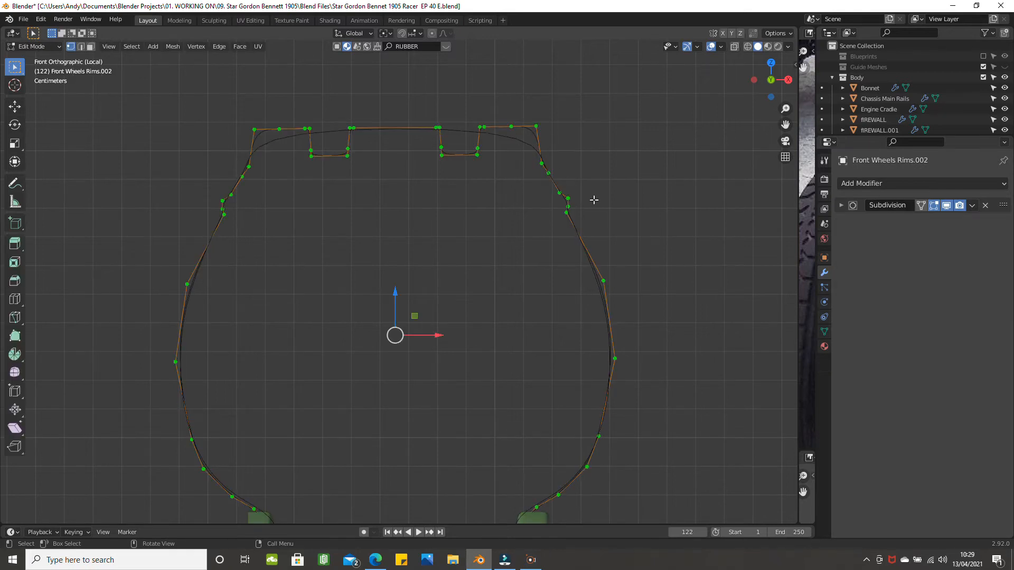
left_click(568, 198)
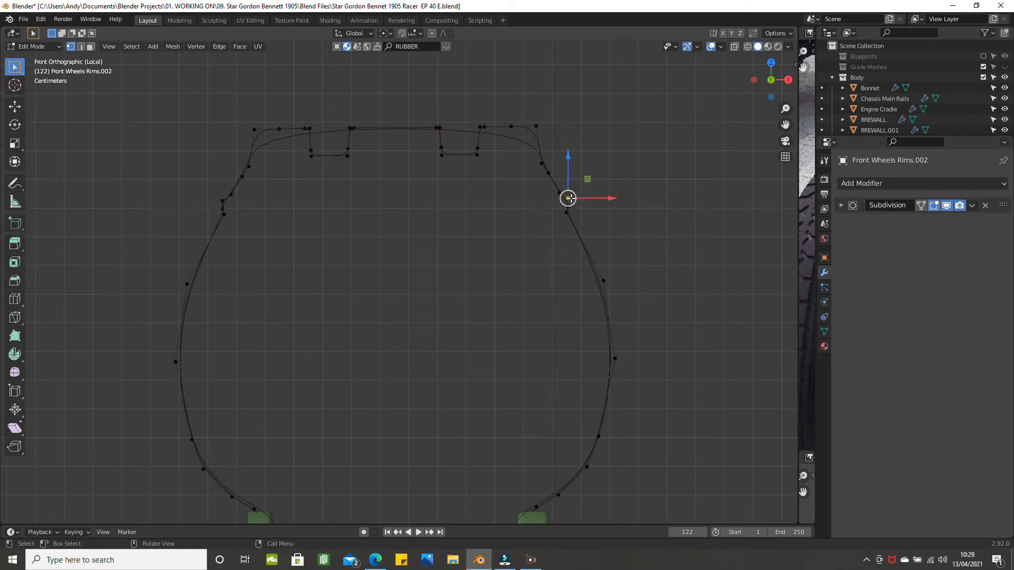
left_click(568, 206, "shift")
left_click(222, 201, "shift")
left_click(222, 208, "shift")
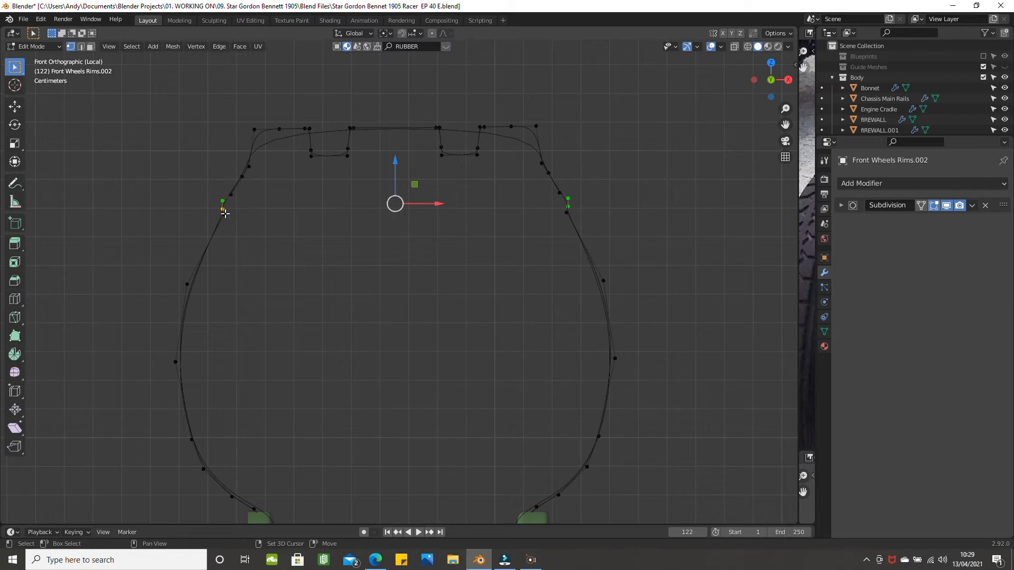
key("s")
key("x")
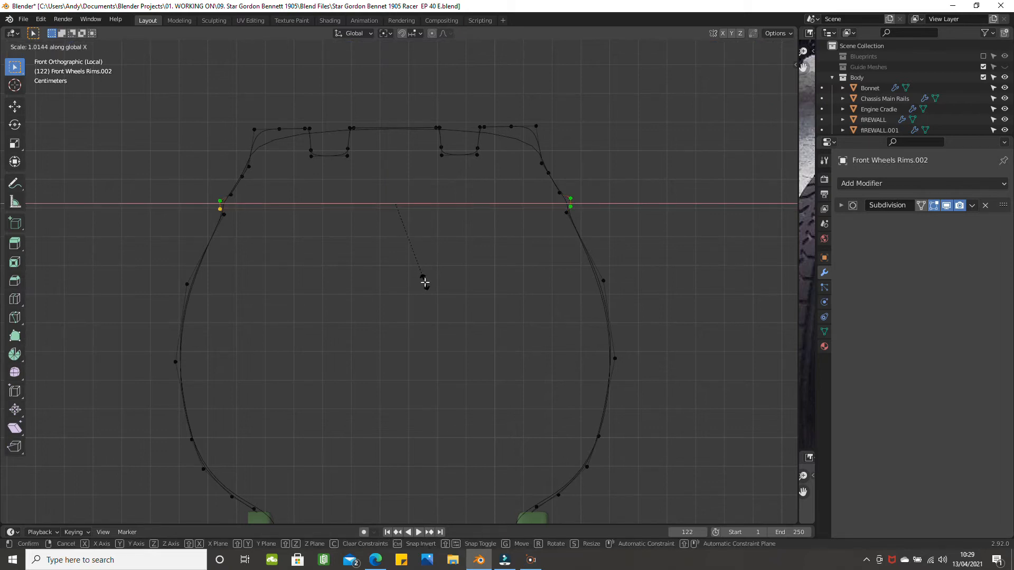
left_click(425, 282)
key("Tab")
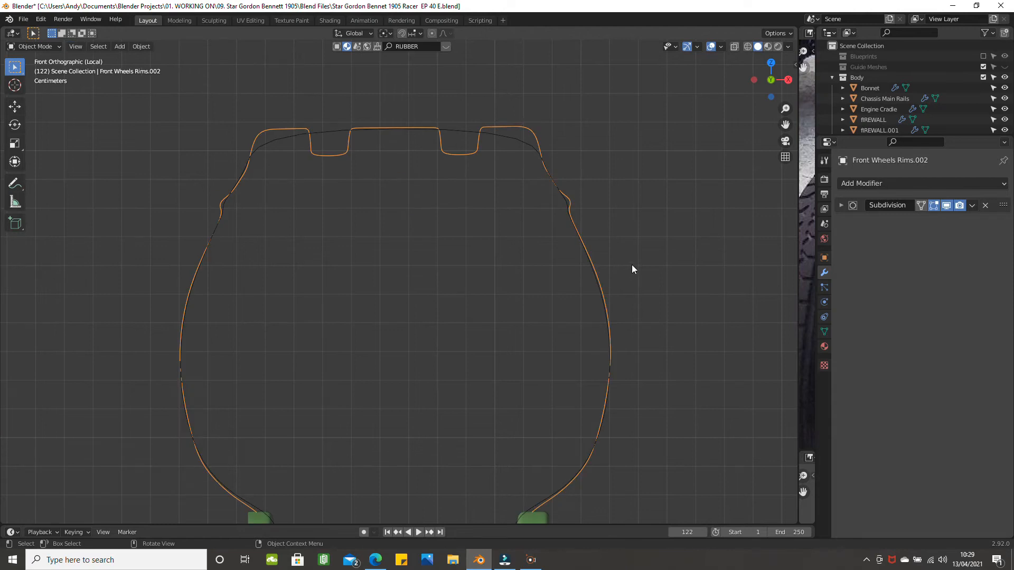
left_click(512, 142)
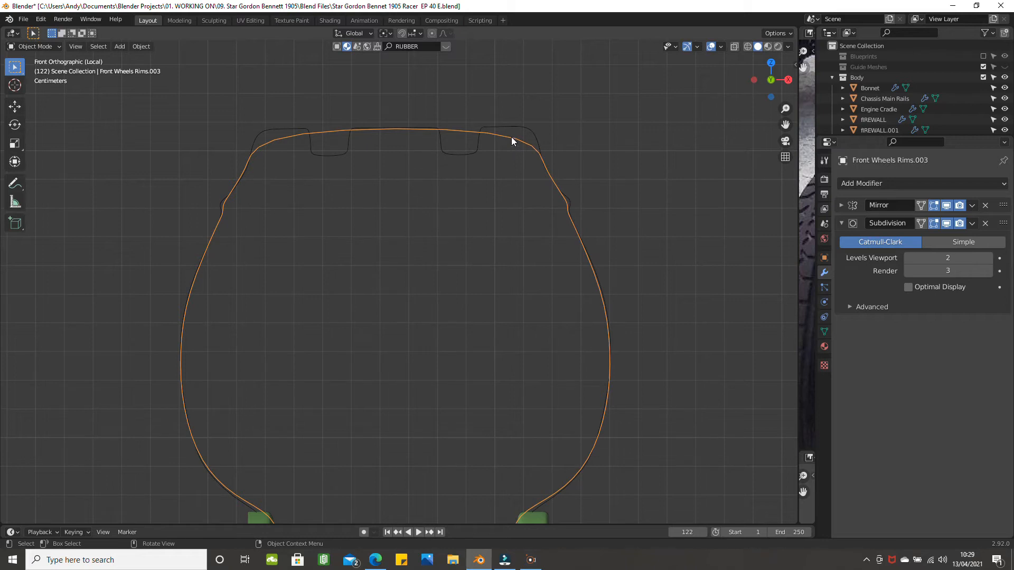
Step: Scale the four shoulder-notch vertices of the new tyre profile by about 1.021 along X
left_click(513, 128)
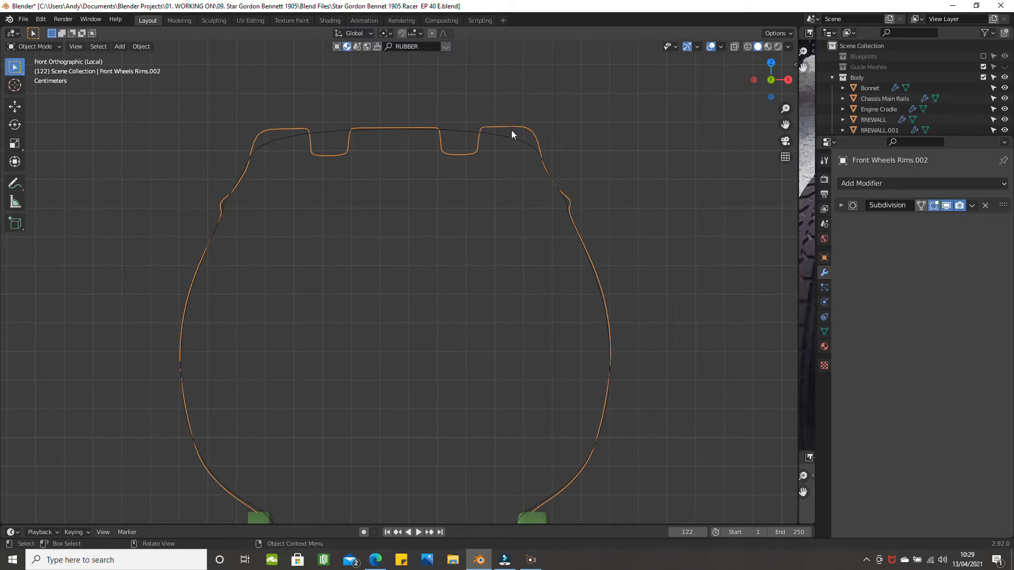
left_click(506, 136)
key("Tab")
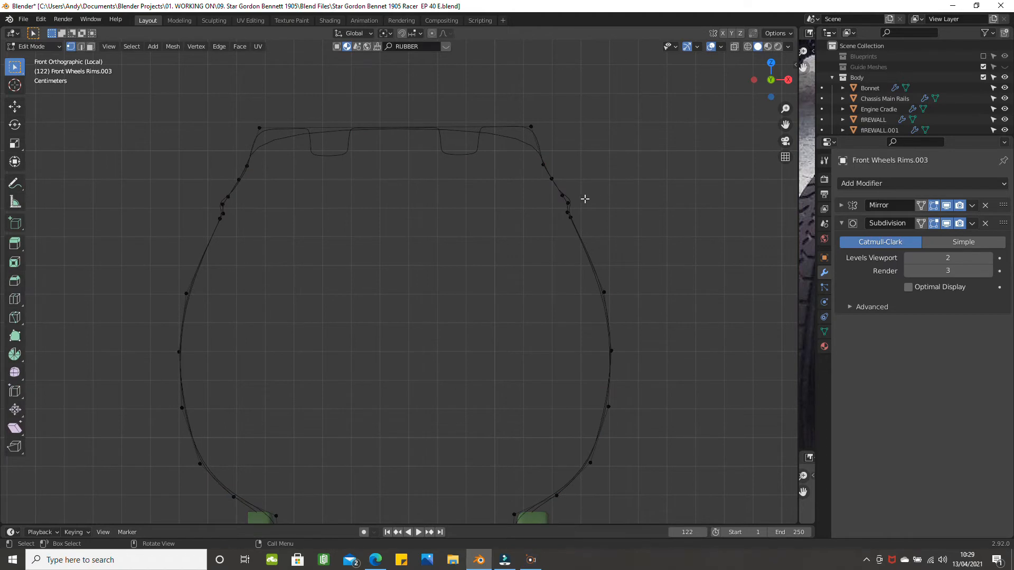
scroll(585, 199, "up", 2)
scroll(588, 176, "up", 2)
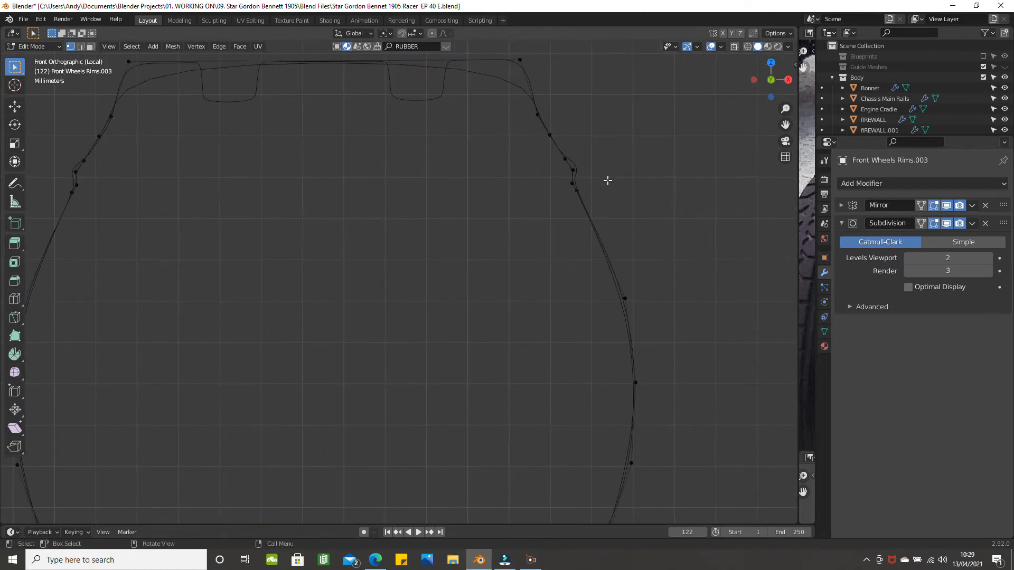
scroll(598, 169, "up", 1)
left_click(610, 163)
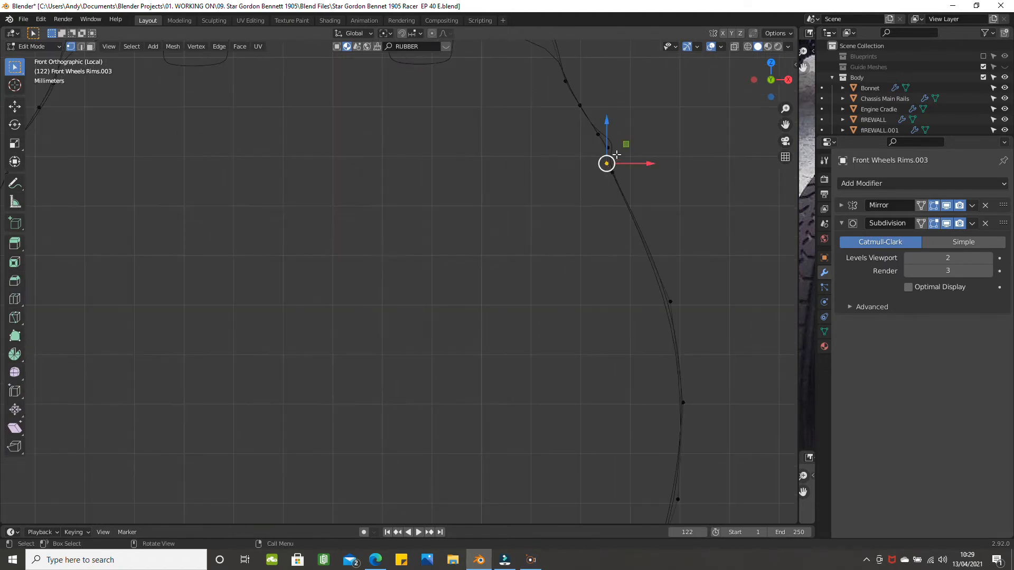
scroll(428, 138, "down", 2)
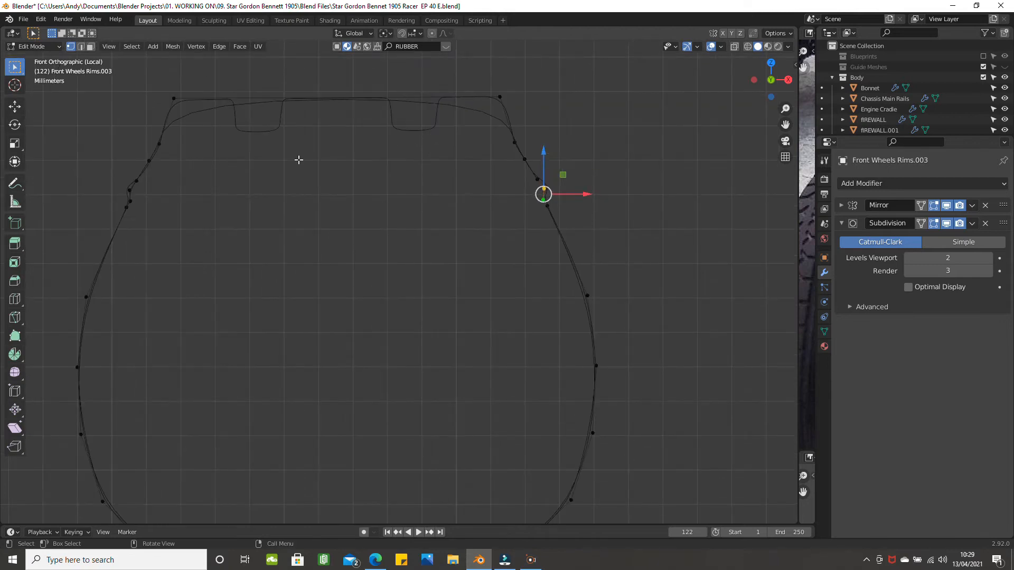
left_click(132, 198, "shift")
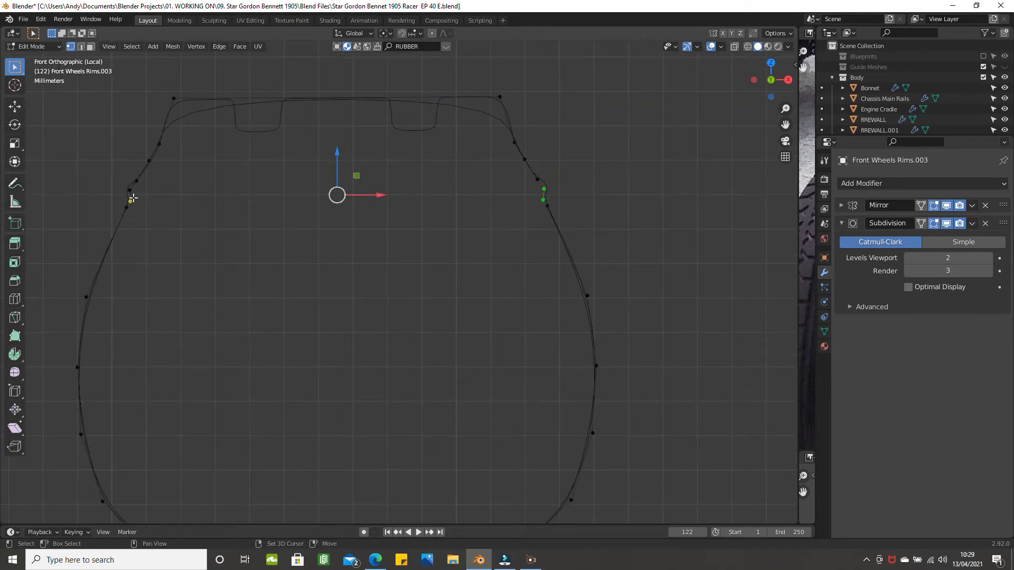
left_click(129, 190, "shift")
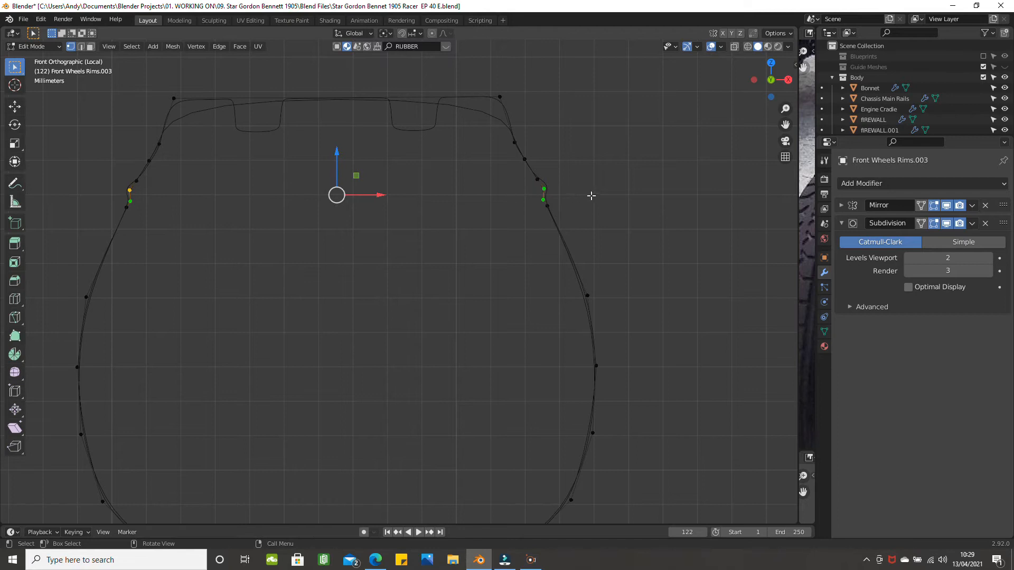
key("s")
key("x")
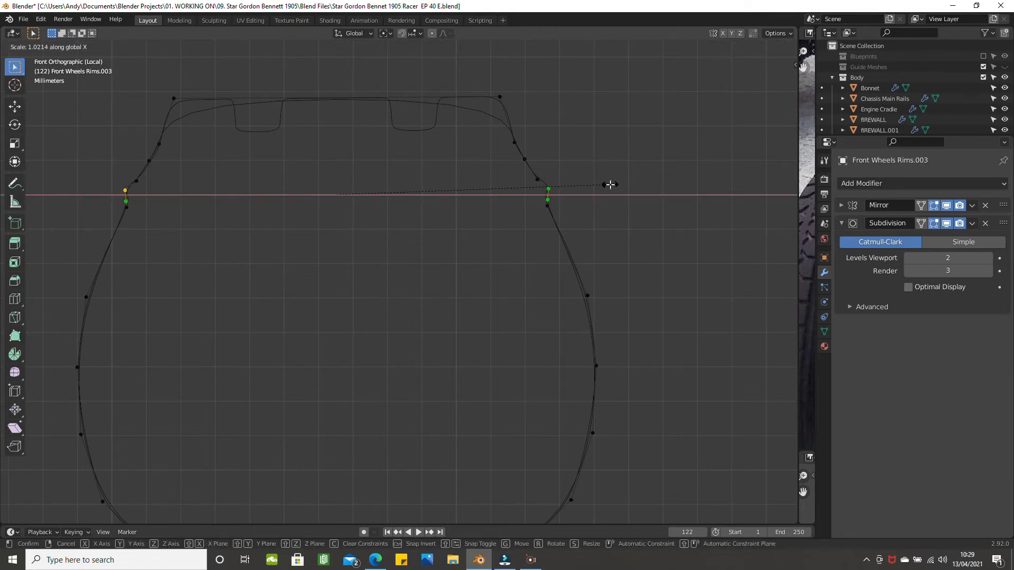
left_click(609, 183)
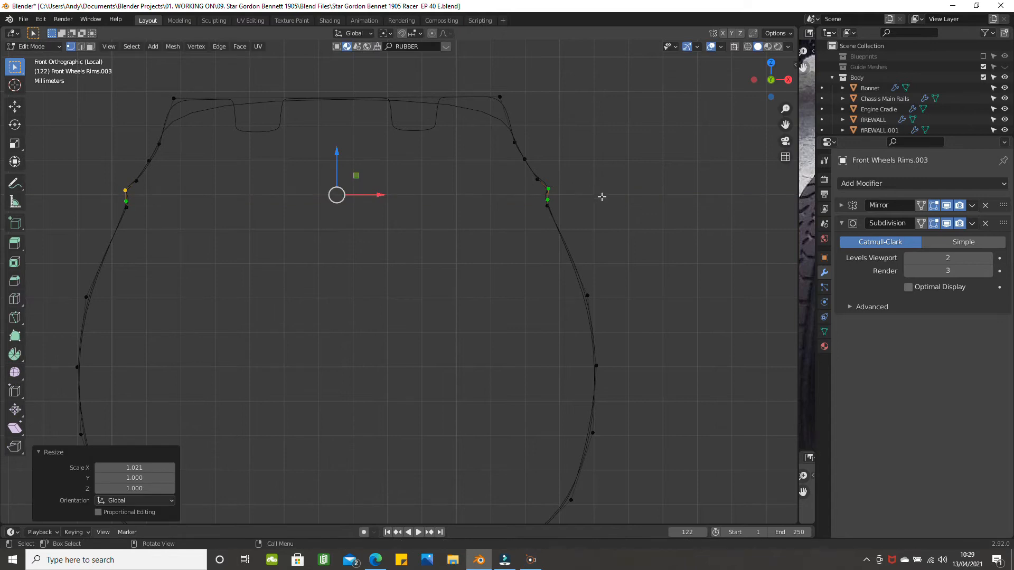
Step: Compare the smoothed shoulder notches of the new profile with the reference outline, switching between Object Mode and Edit Mode
key("Tab")
key("Tab")
key("Tab")
key("Tab")
key("Tab")
scroll(603, 198, "up", 3)
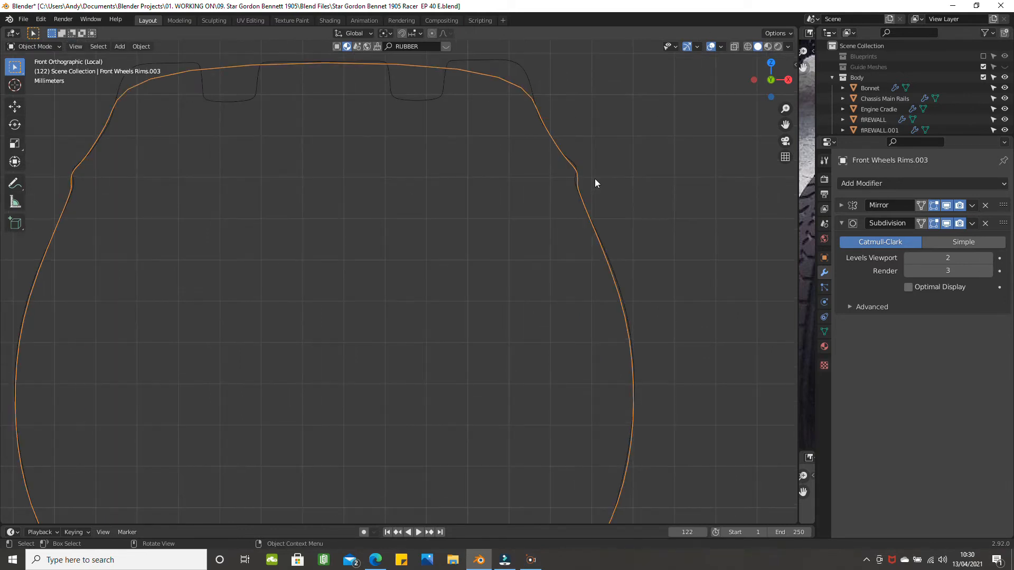
key("Tab")
key("Tab")
key("Tab")
Step: Scale the lower vertex of each shoulder notch inward together by about 0.995
left_click(611, 168)
scroll(534, 165, "down", 2)
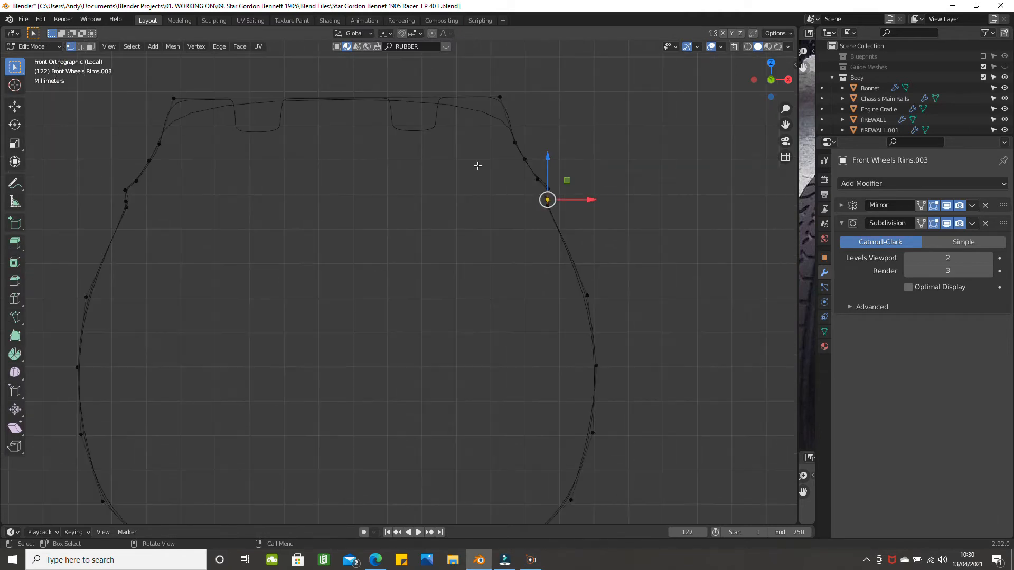
left_click(126, 201, "shift")
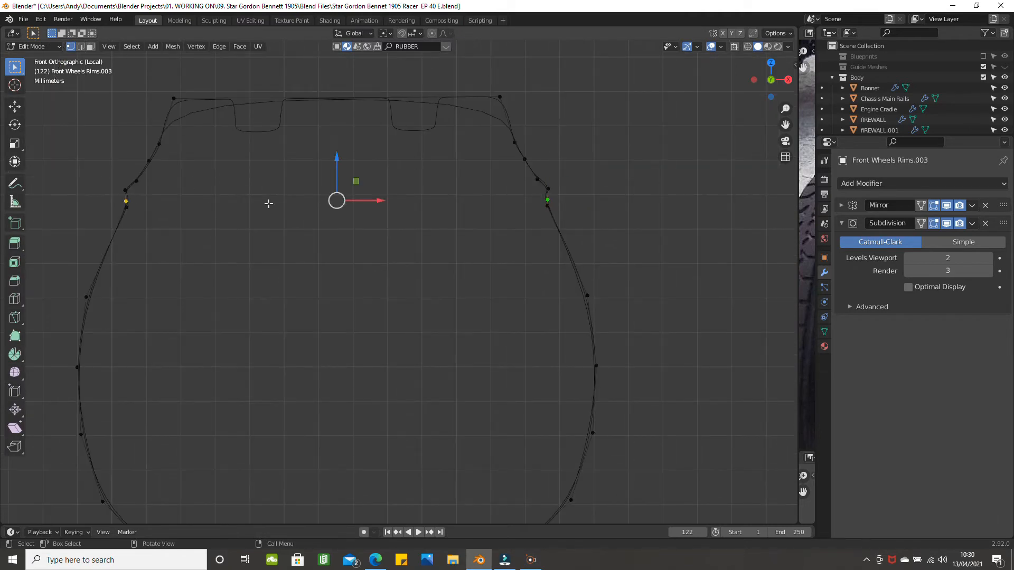
key("s")
left_click(632, 242)
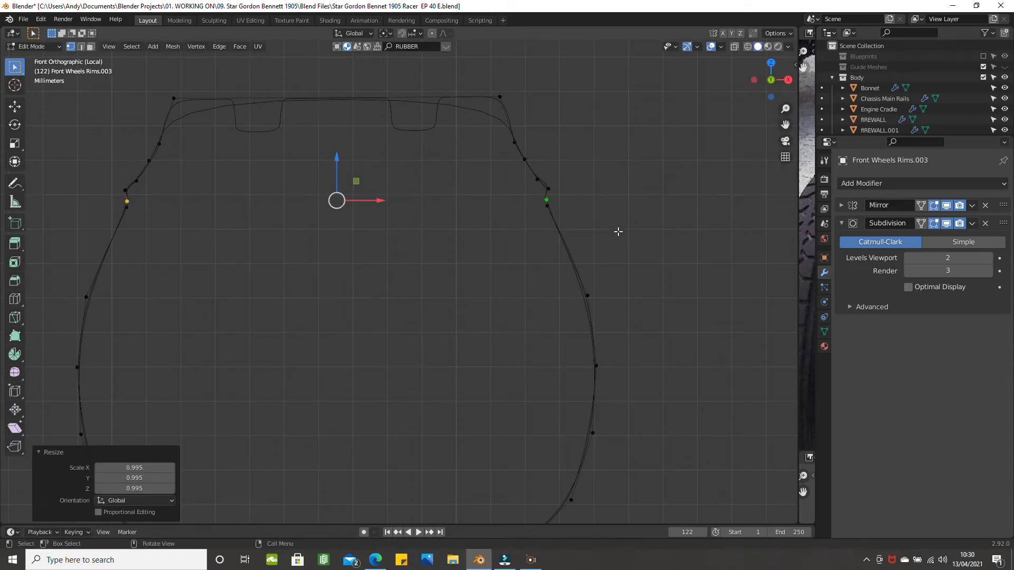
middle_click_drag(475, 149, 481, 182)
key("KP_1")
scroll(207, 128, "down", 1)
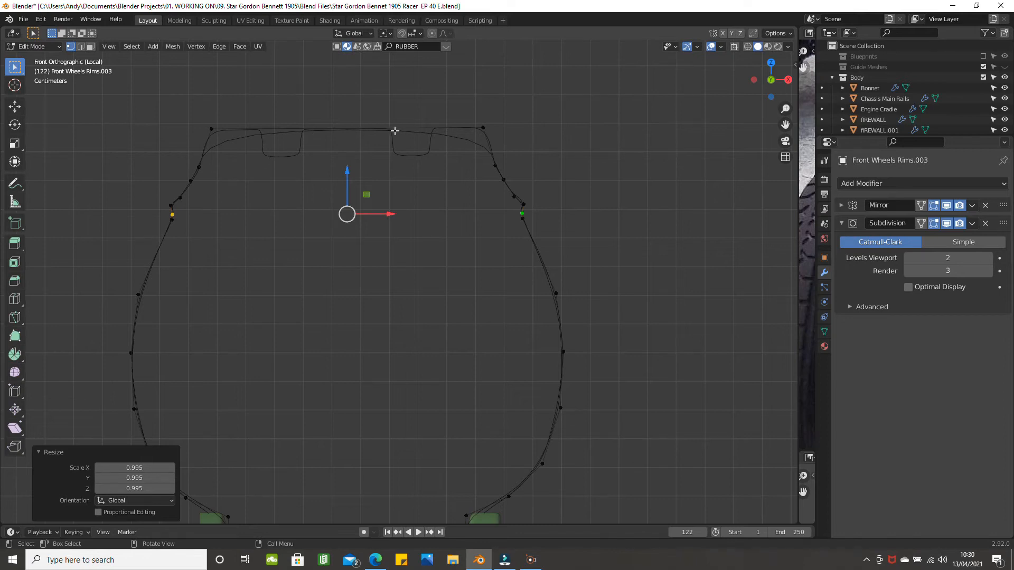
Step: Inspect the vertex layout around the tread grooves of the reference tyre outline in Edit Mode, then return to Object Mode
key("Tab")
left_click(432, 156)
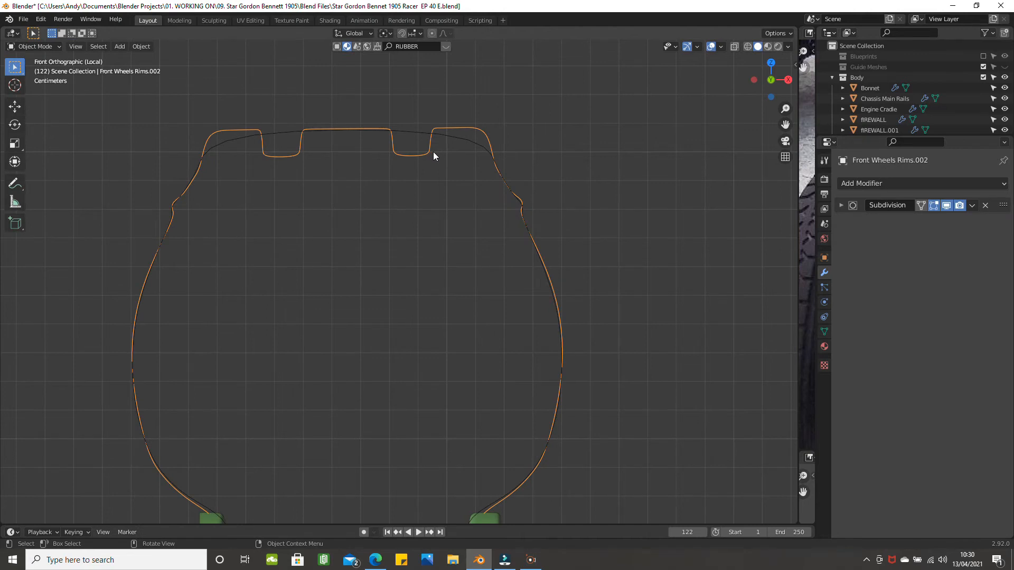
key("Tab")
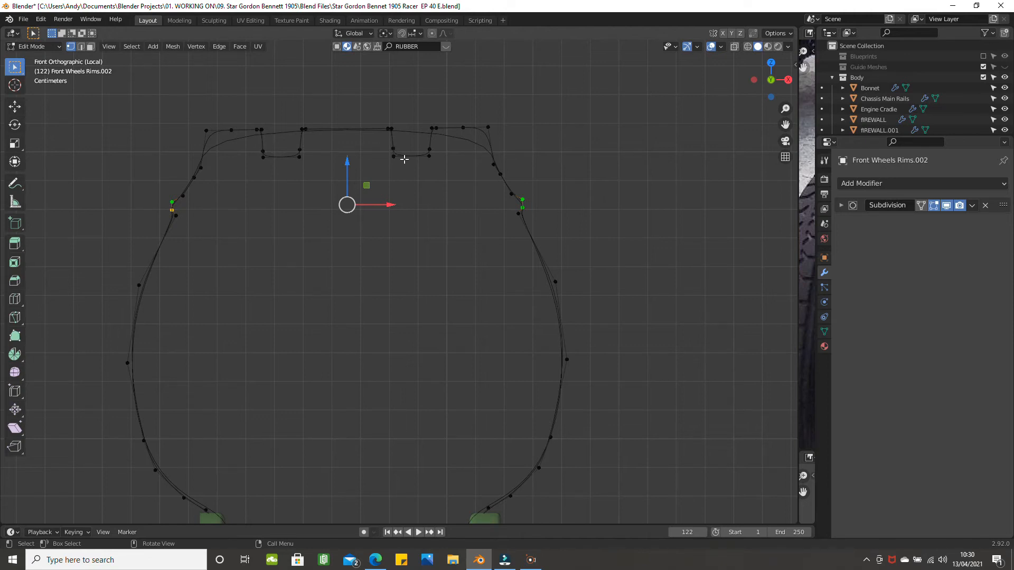
key("Tab")
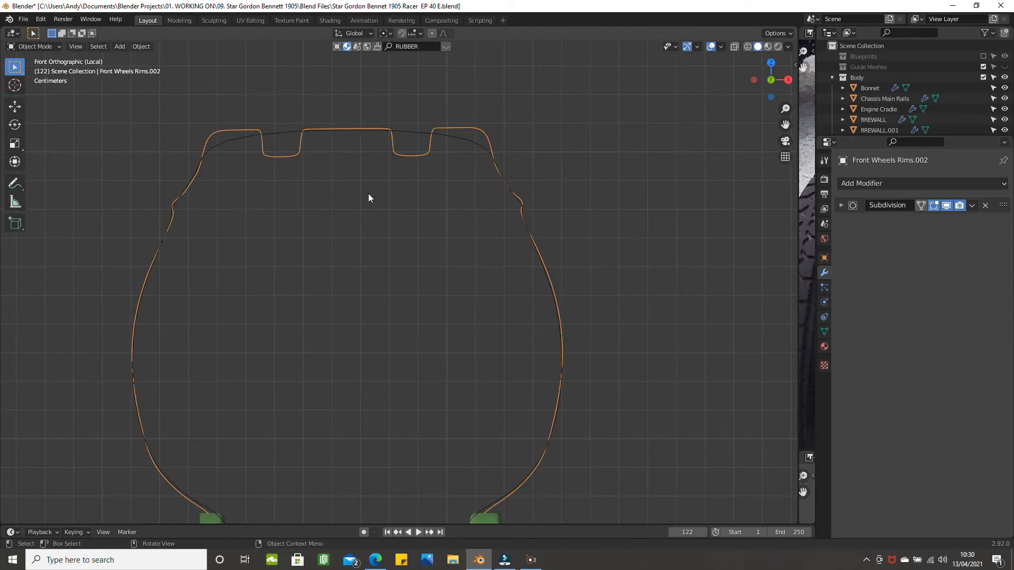
Step: Add four evenly spaced loop cuts to the top tread edge of the new profile without sliding them
left_click(404, 133)
key("Tab")
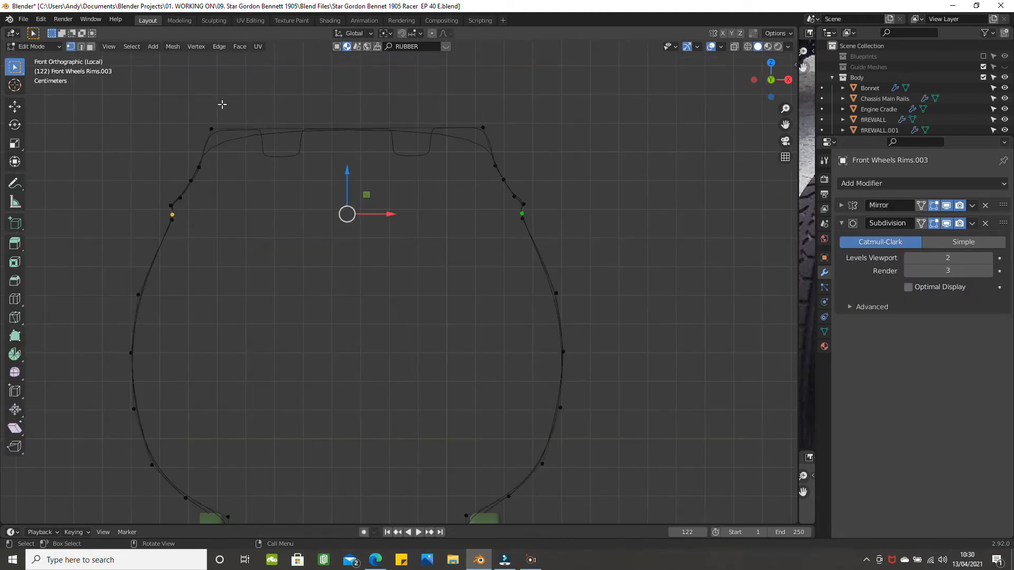
key("ctrl+r")
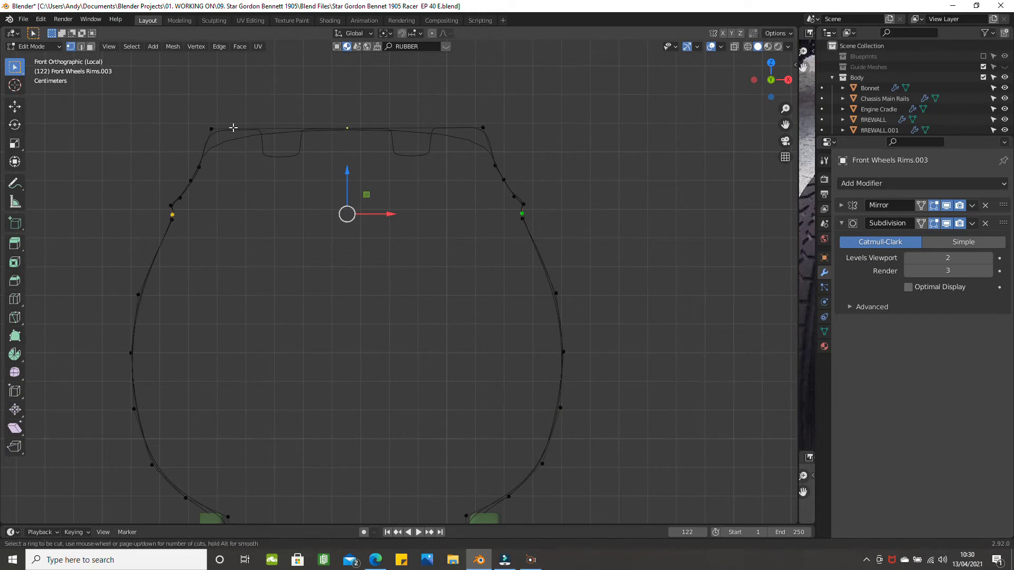
key("Escape")
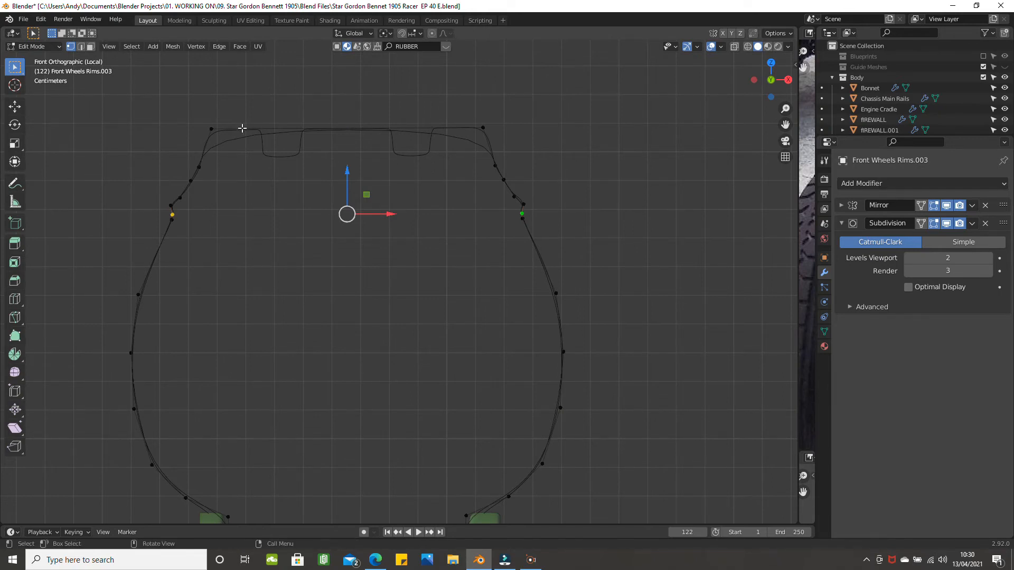
key("ctrl+r")
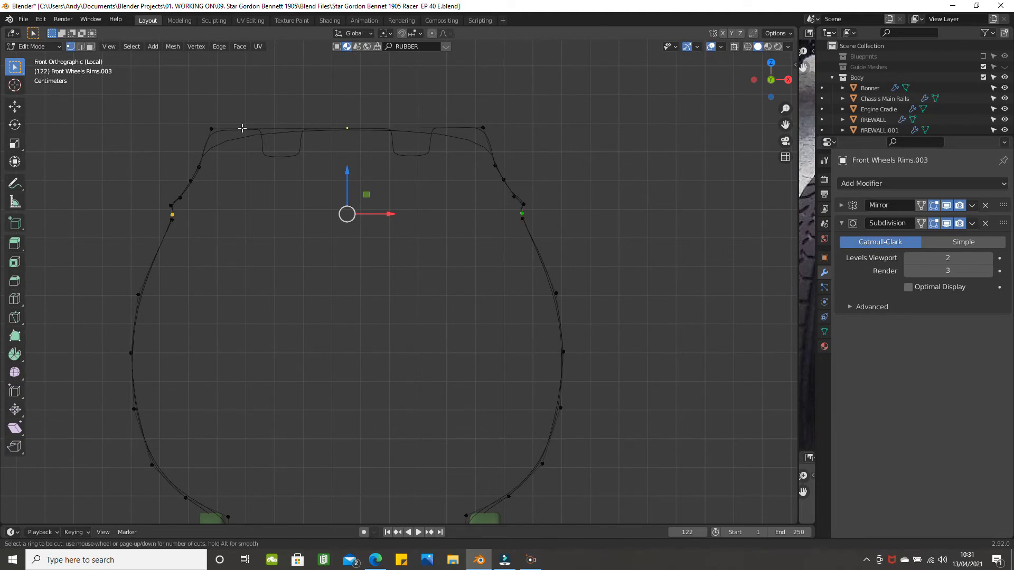
scroll(242, 129, "up", 3)
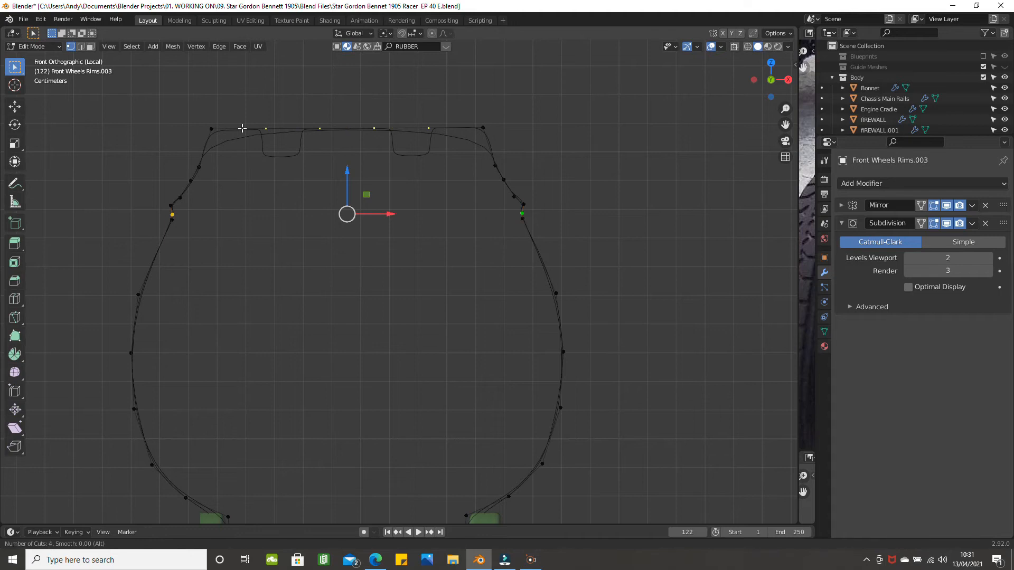
left_click(242, 129)
right_click(242, 129)
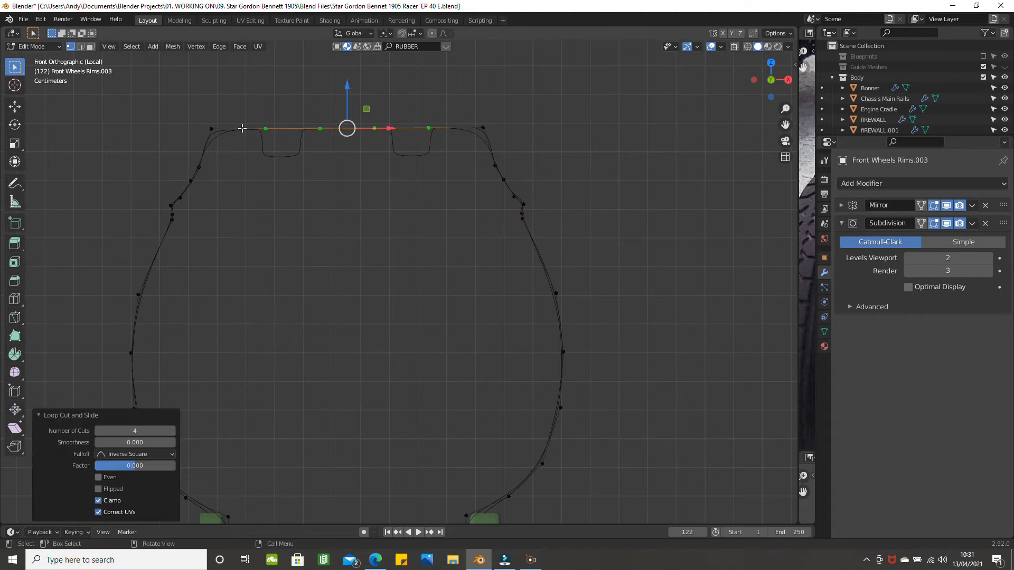
Step: Scale the two outermost new tread vertices by about 1.525 along X toward the tread corners
left_click(266, 128)
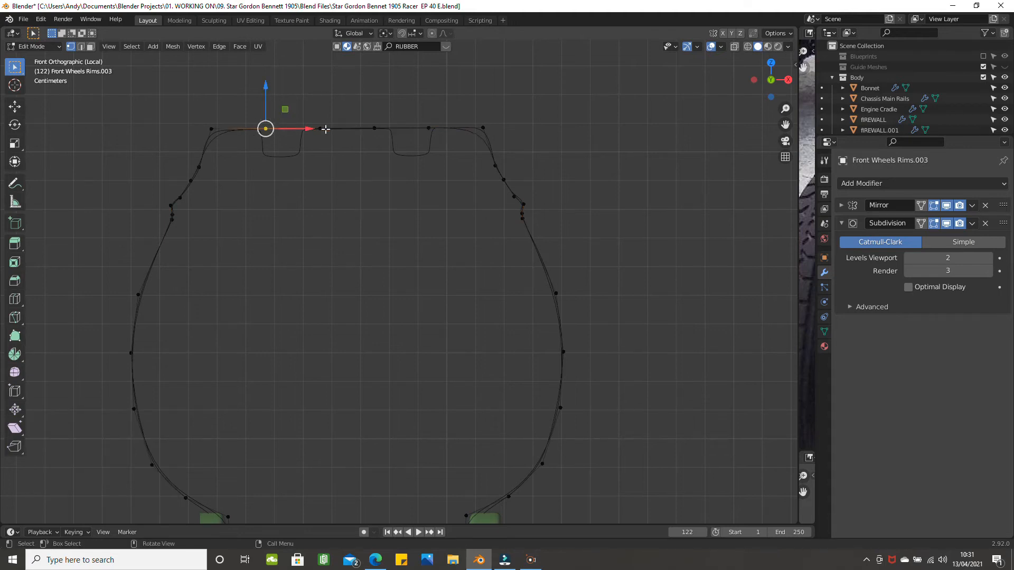
left_click(428, 128, "shift")
scroll(585, 127, "up", 1)
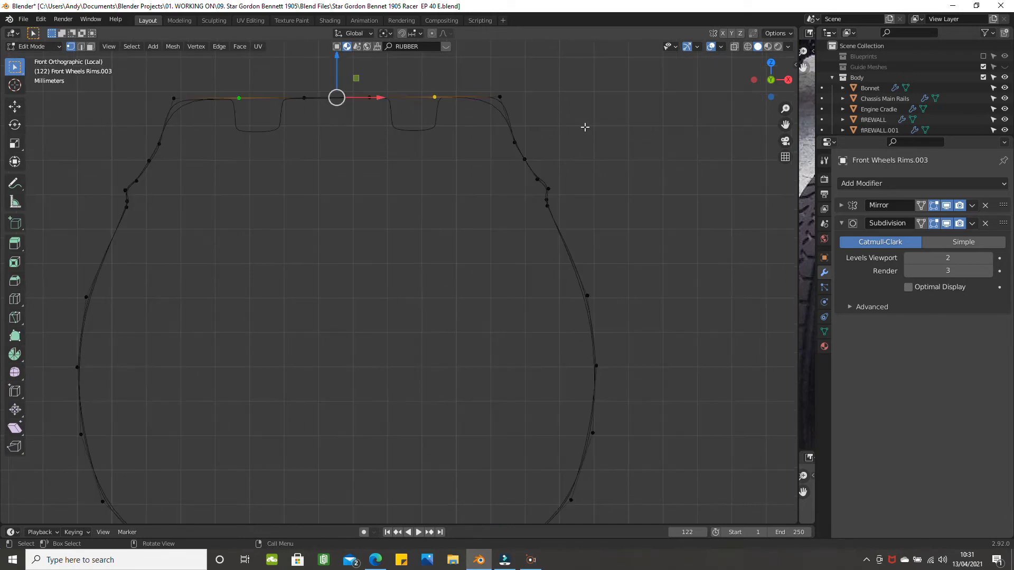
key("s")
key("x")
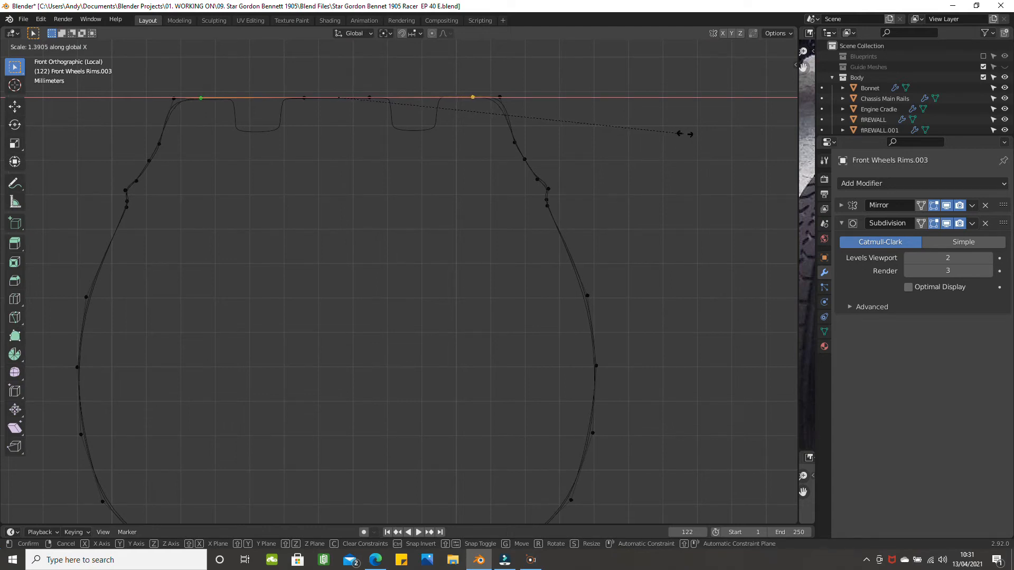
left_click(717, 134)
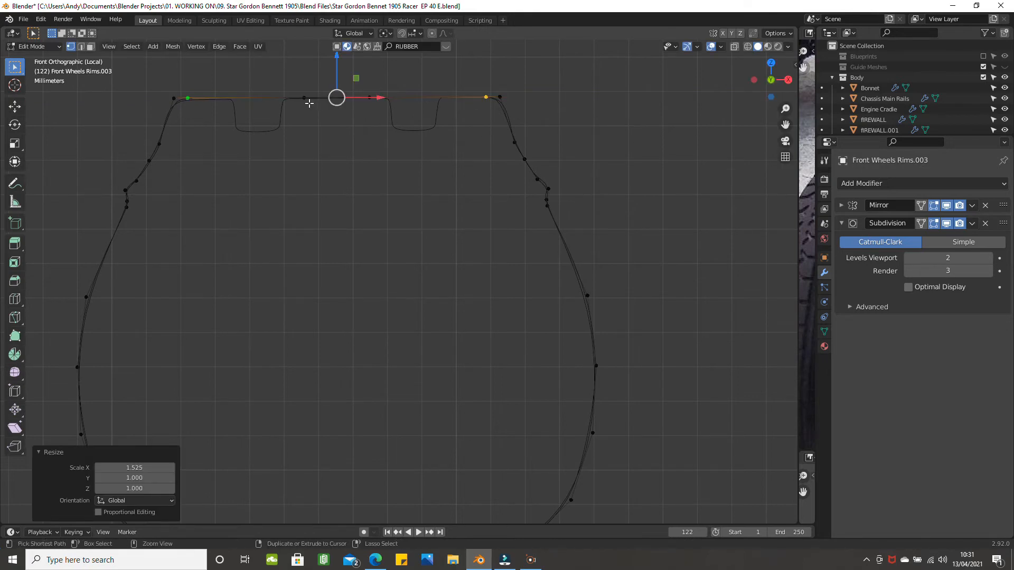
Step: Add one centred loop cut to the tread segment spanning the left groove
key("ctrl+r")
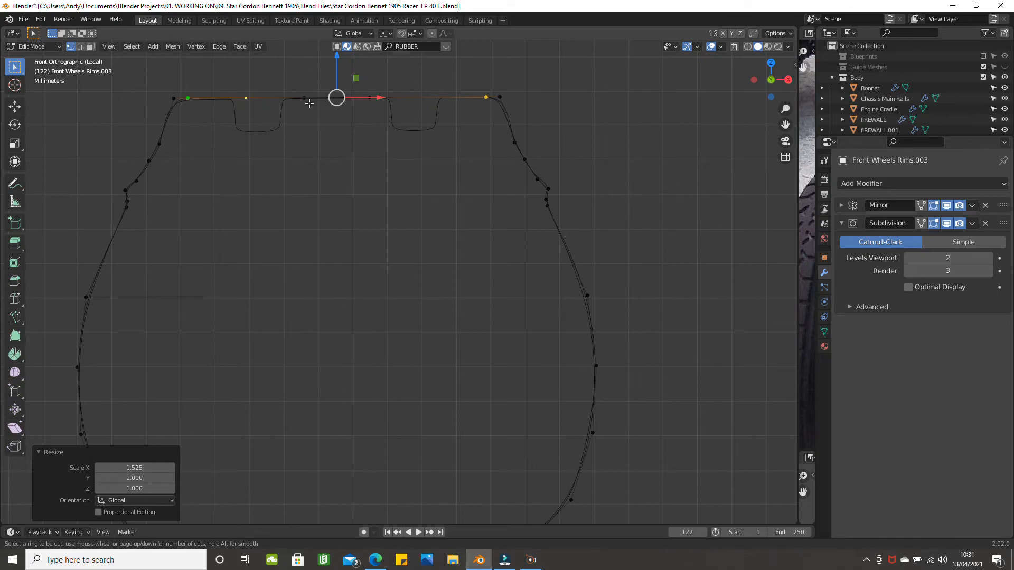
left_click(309, 103)
right_click(309, 103)
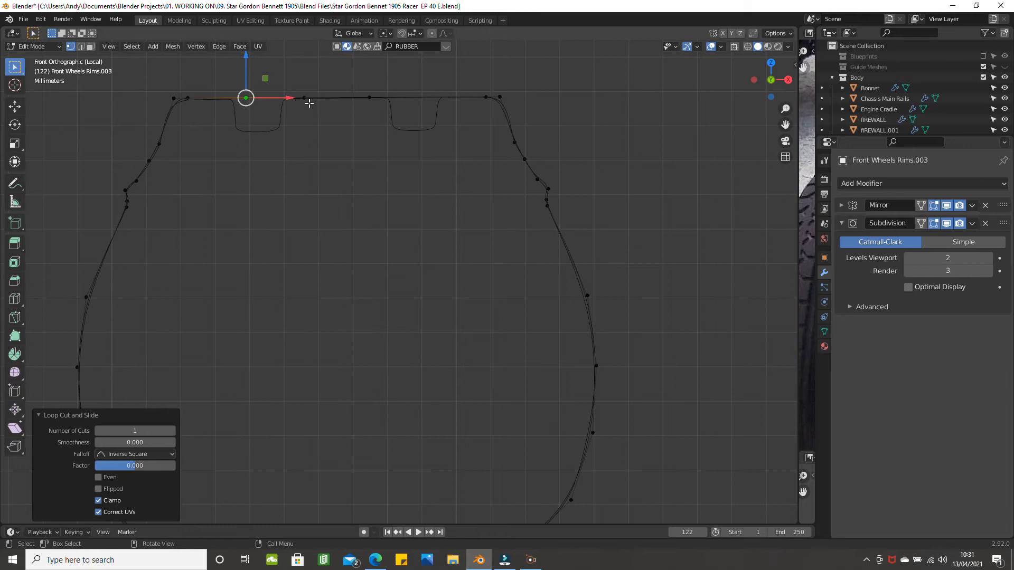
key("r")
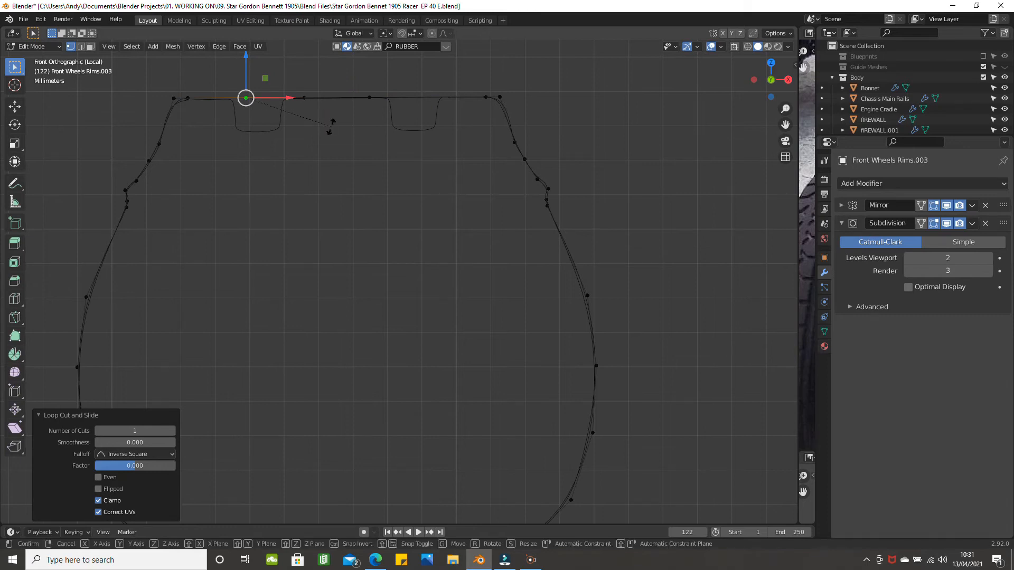
key("r")
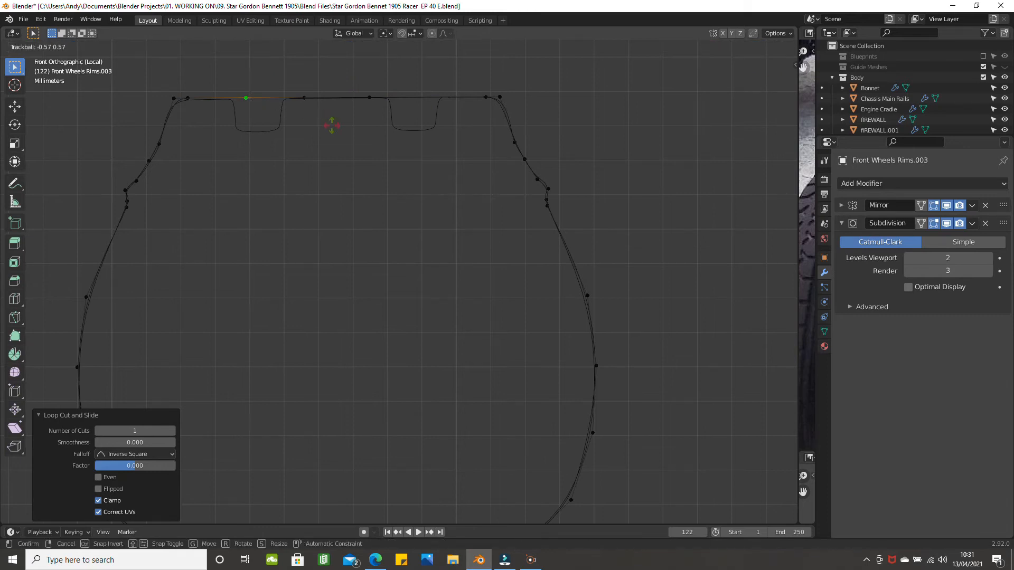
left_click(309, 121)
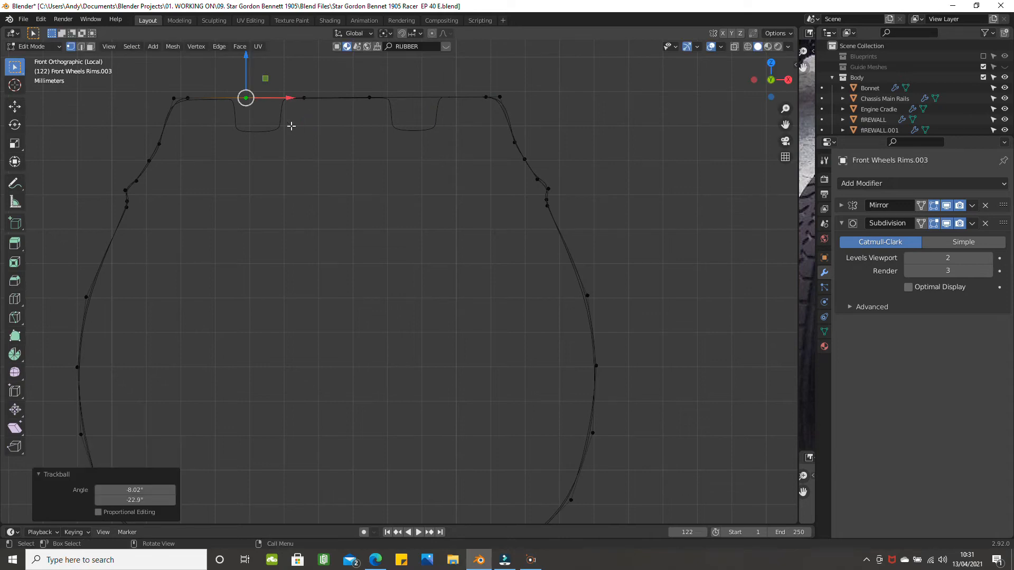
Step: Slide the new tread vertex outward by a factor of about 0.209 to the outer edge of the left groove
middle_click_drag(294, 135, 398, 252, "shift")
scroll(386, 239, "up", 1)
scroll(385, 237, "up", 2)
key("g")
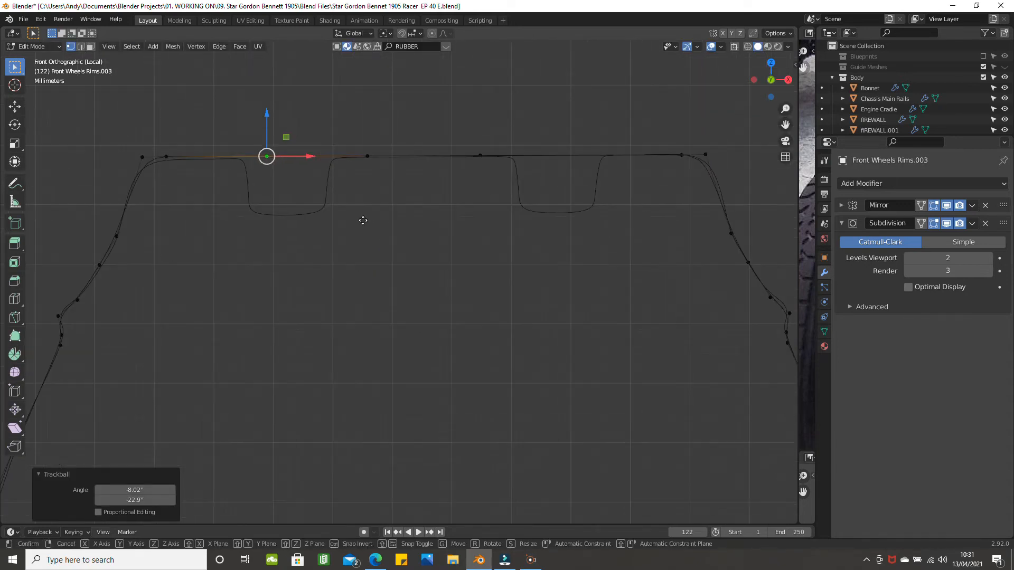
key("g")
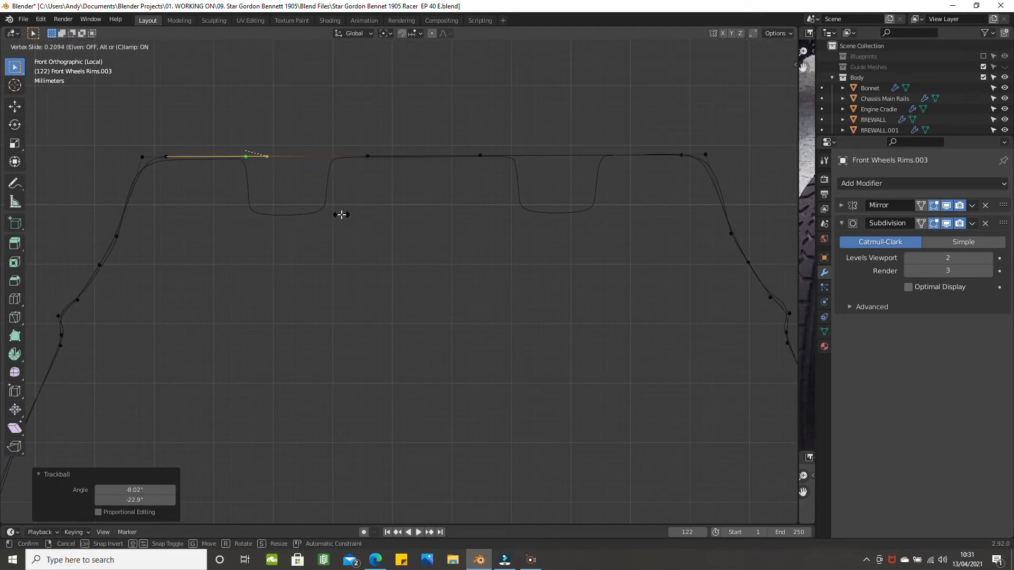
left_click(341, 215)
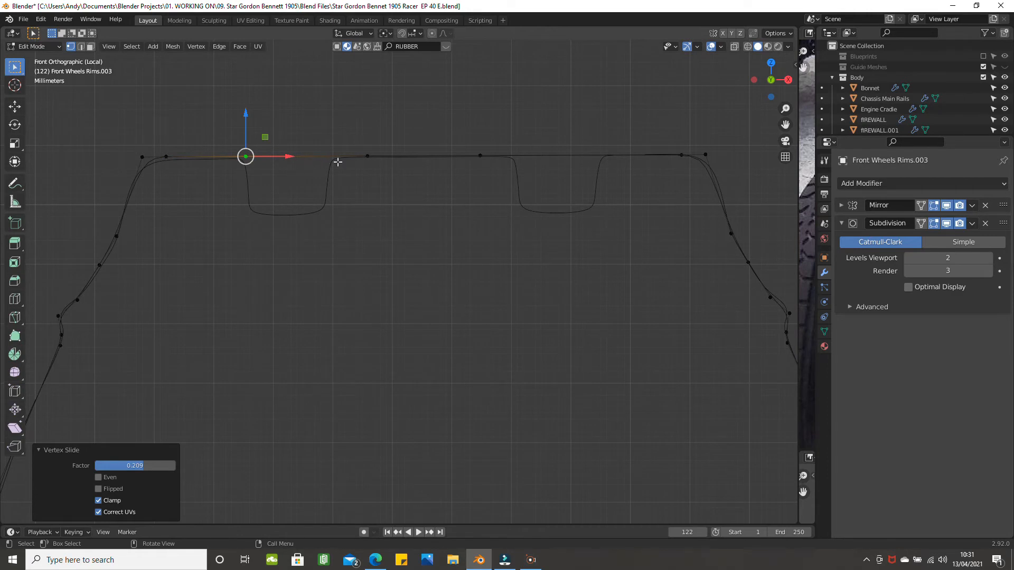
Step: Slide the two inner tread vertices to the inner edges of the left and right grooves, by factors of about 0.291 and 0.147
left_click(366, 158)
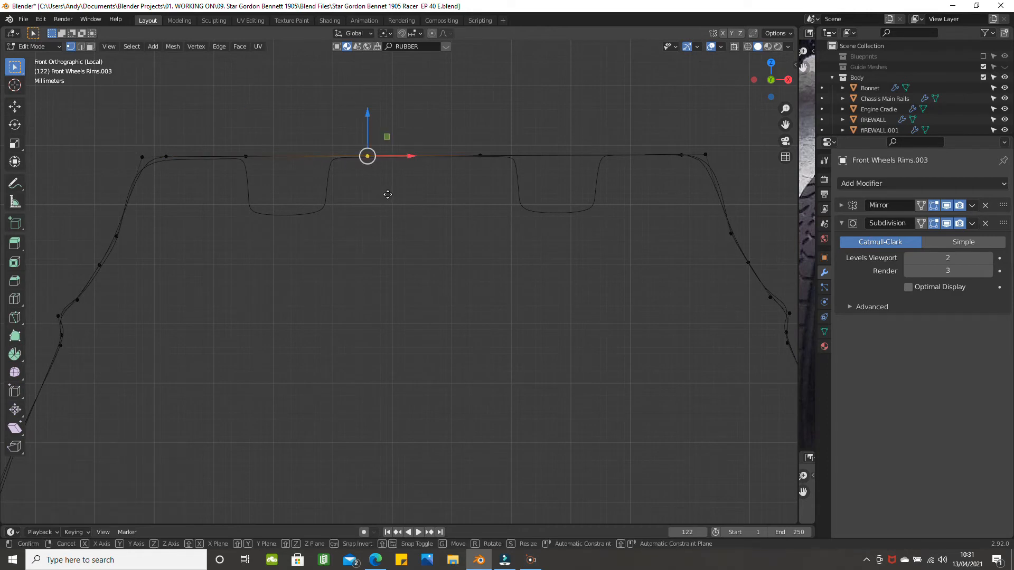
key("shift+v")
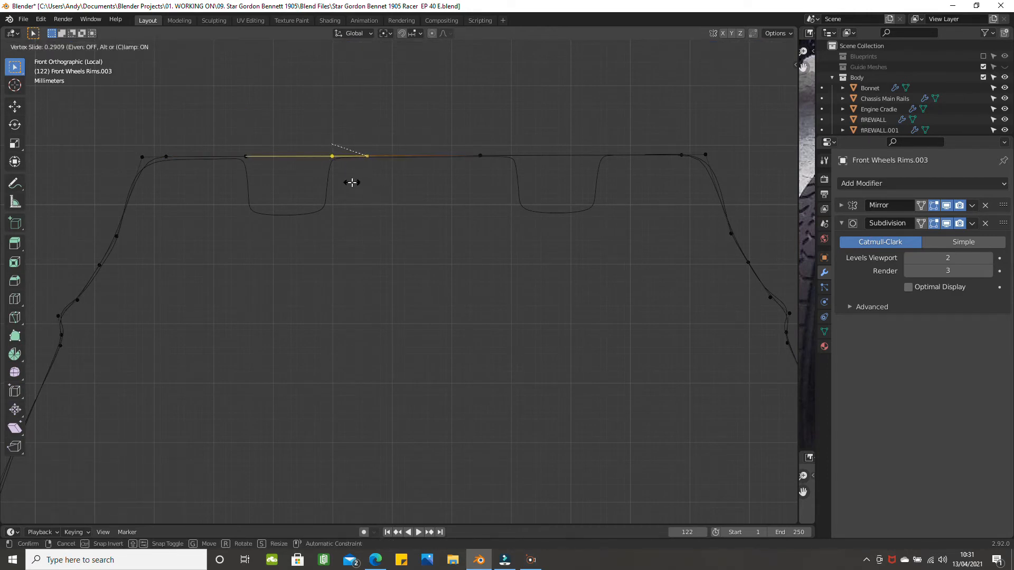
left_click(352, 182)
left_click(478, 157)
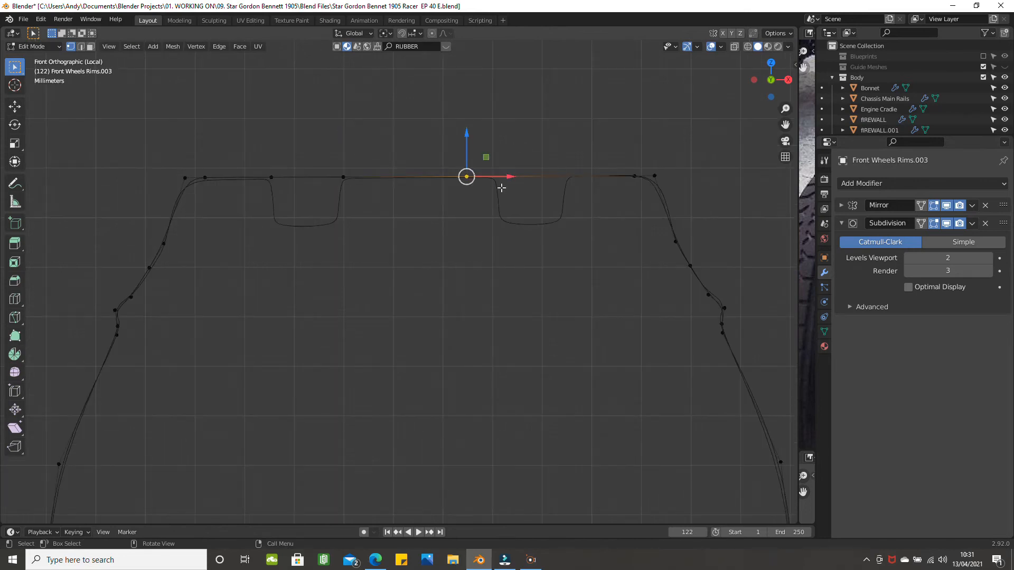
key("shift+v")
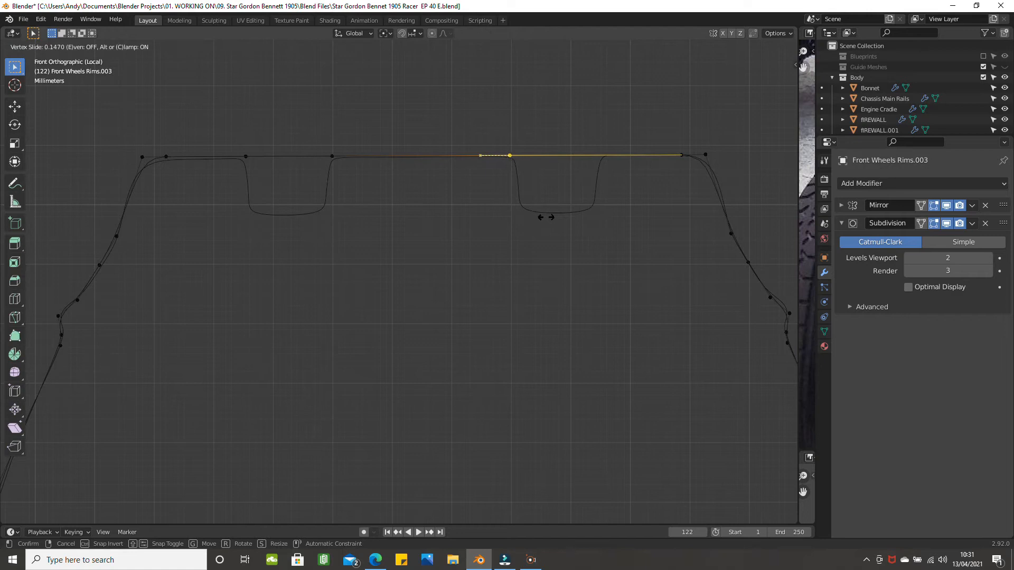
left_click(547, 218)
Step: Add one centred loop cut to the segment spanning the right groove and slide its vertex about 0.087 to the groove's outer edge
scroll(625, 163, "down", 1)
key("ctrl+r")
left_click(600, 177)
right_click(597, 179)
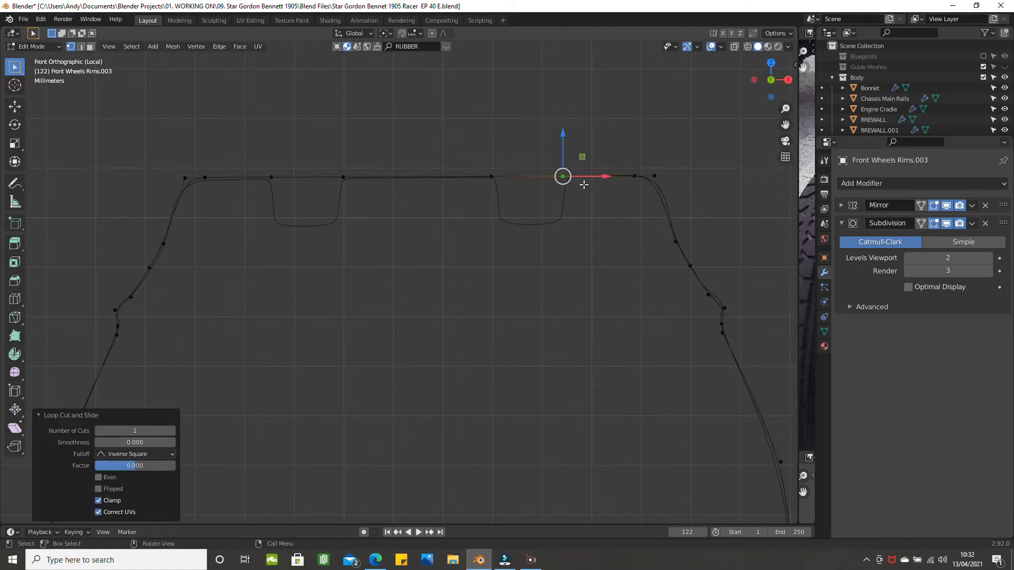
scroll(586, 203, "up", 2)
middle_click_drag(579, 208, 503, 227, "shift")
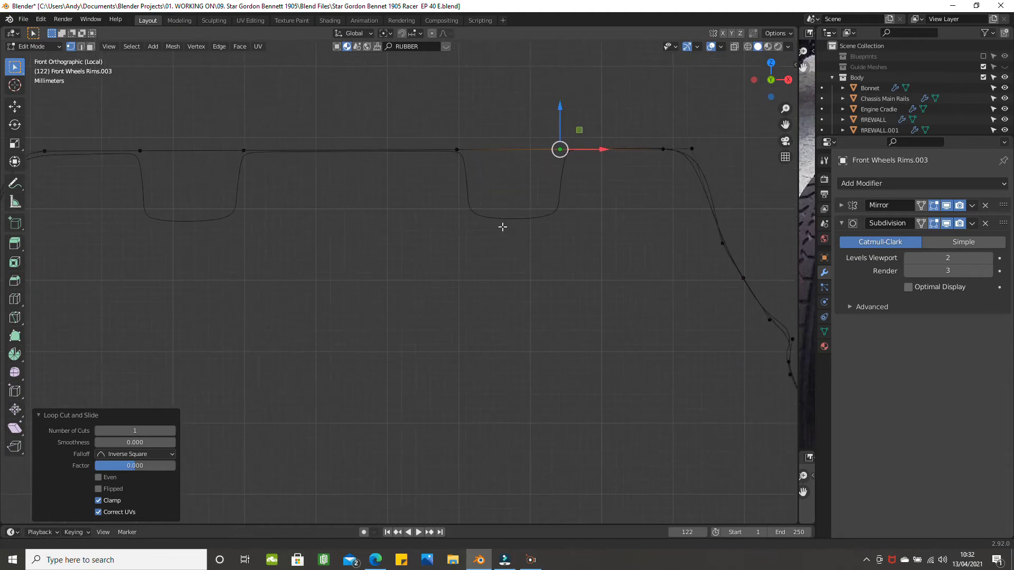
key("shift+v")
left_click(597, 224)
scroll(597, 225, "down", 2)
middle_click_drag(596, 150, 571, 170, "shift")
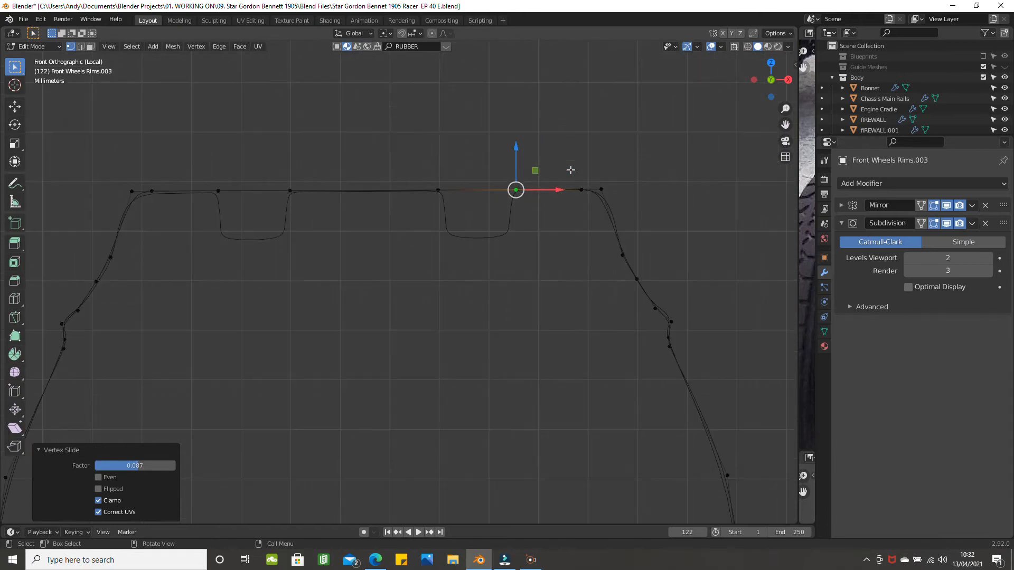
left_click(221, 191)
scroll(274, 199, "down", 1)
left_click(309, 208, "shift")
left_click(431, 208, "shift")
left_click(488, 209, "shift")
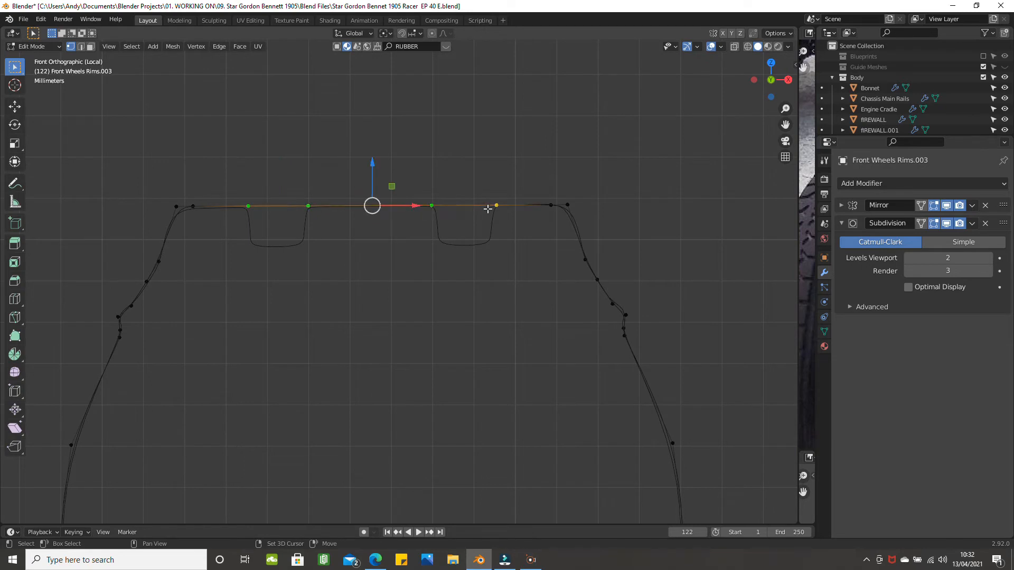
scroll(425, 158, "up", 2)
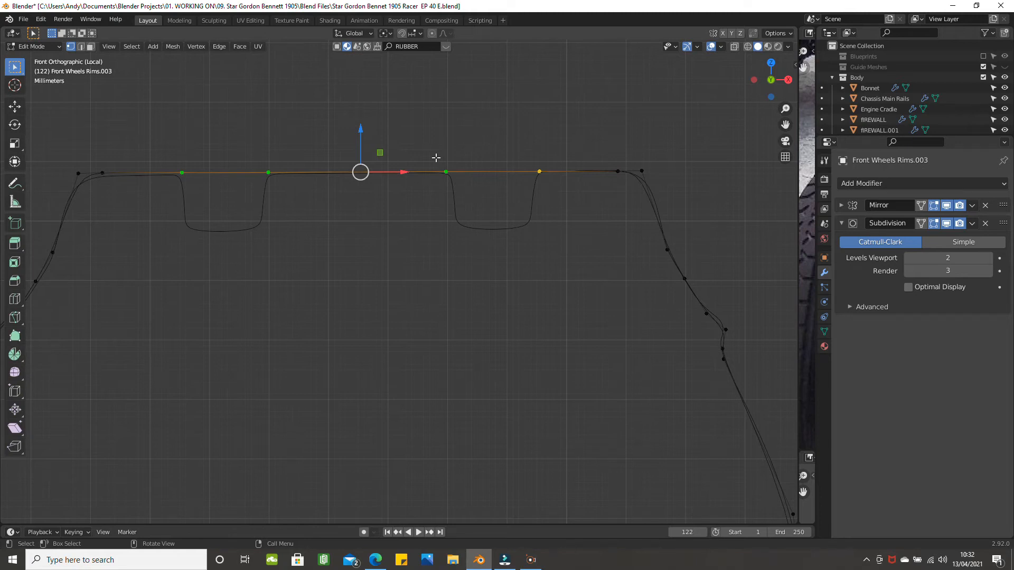
left_click(276, 206)
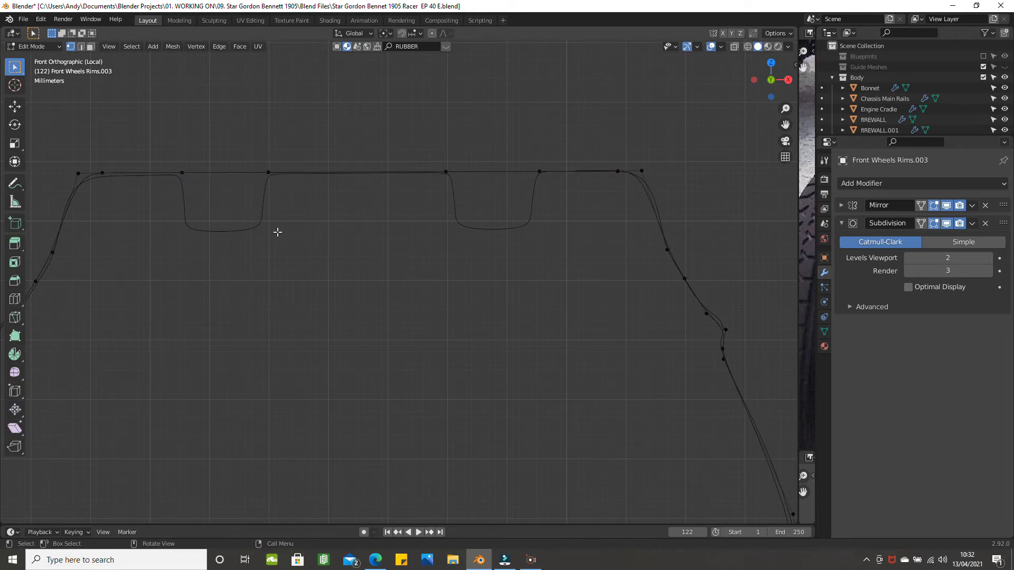
Step: Add a loop cut to the left outer tread segment and slide it by about 0.840 to just beside the left groove
key("ctrl+r")
left_click(168, 172)
right_click(167, 171)
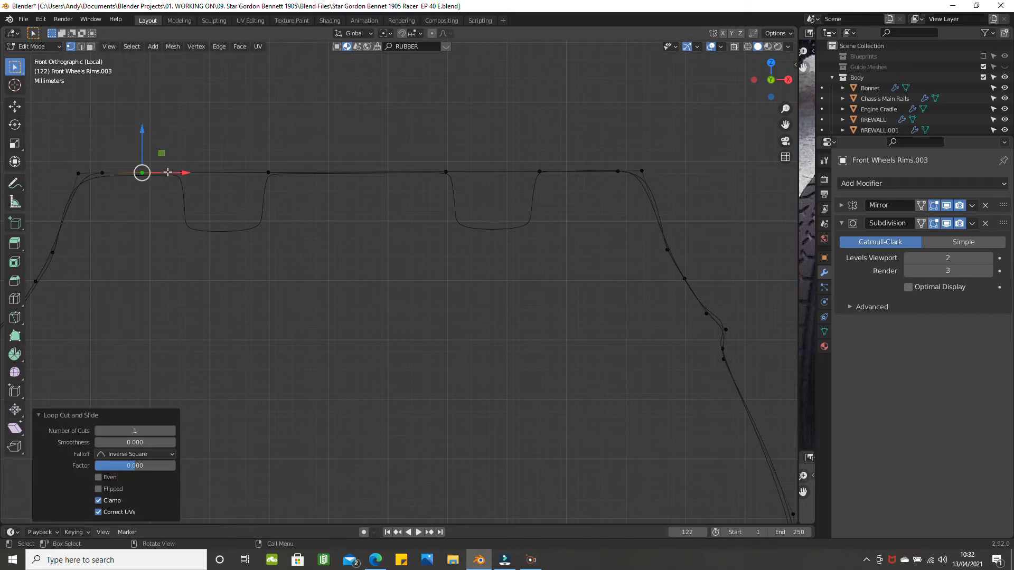
key("shift+v")
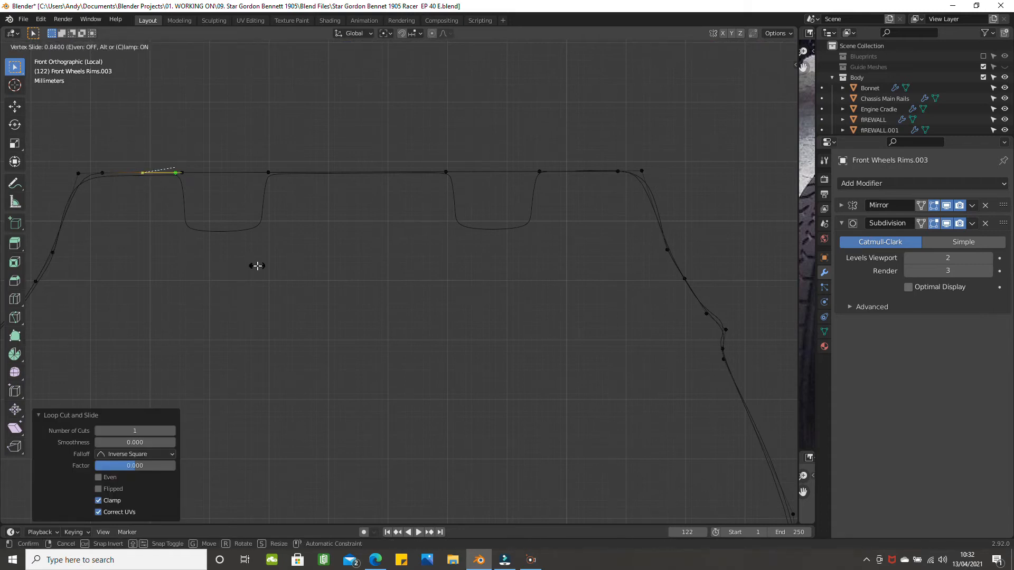
left_click(257, 266)
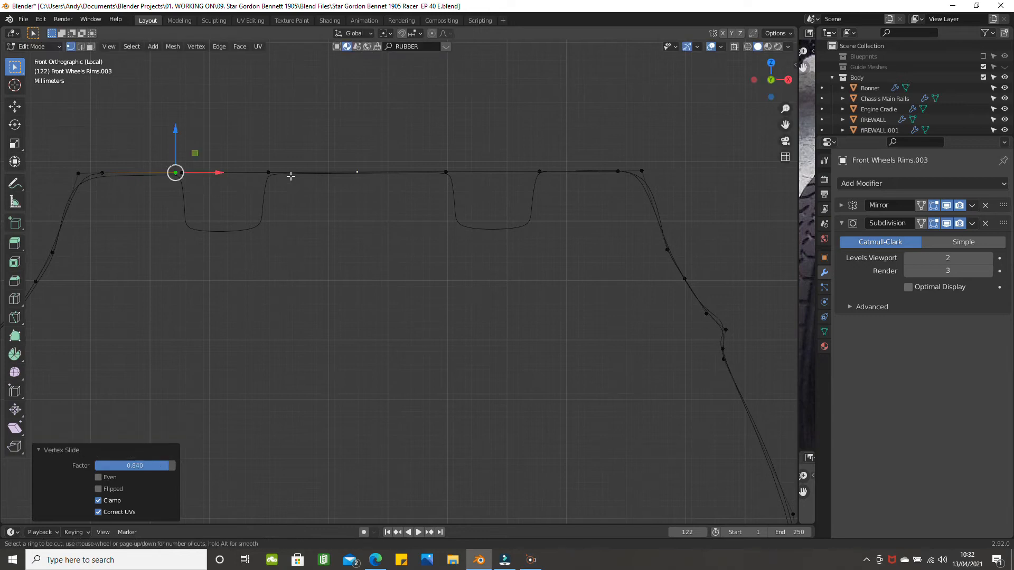
Step: Add two loop cuts to the central tread segment, sliding one about 0.940 toward the left groove and one about 0.902 toward the right groove
left_click(290, 176)
right_click(290, 176)
key("shift+v")
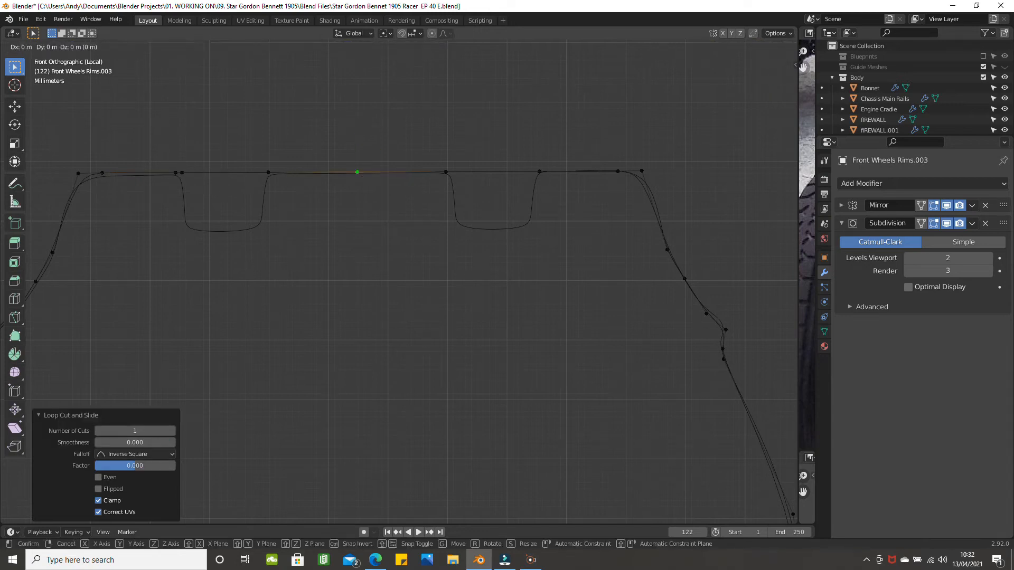
left_click(203, 195)
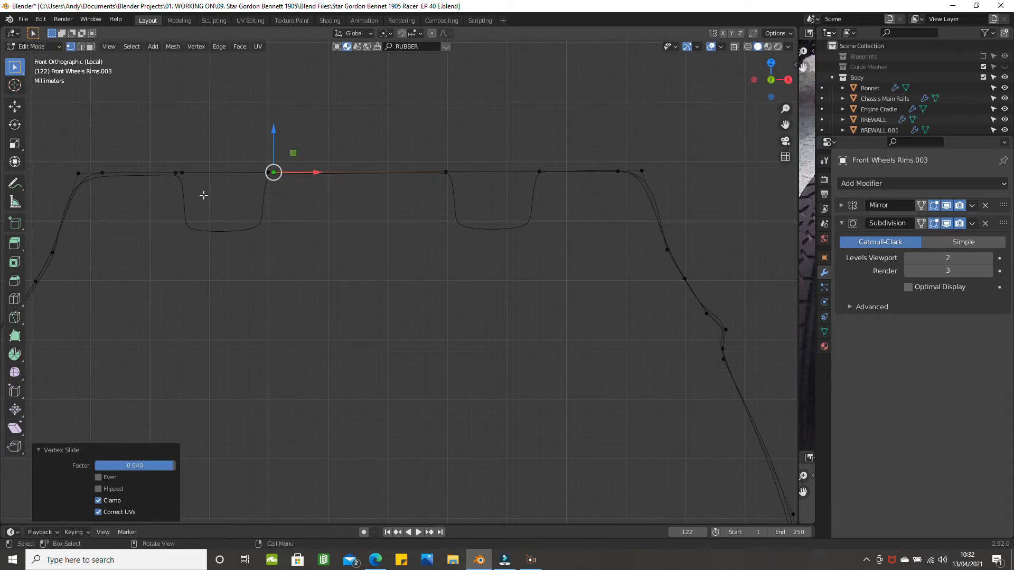
left_click(412, 171)
right_click(412, 172)
key("shift+v")
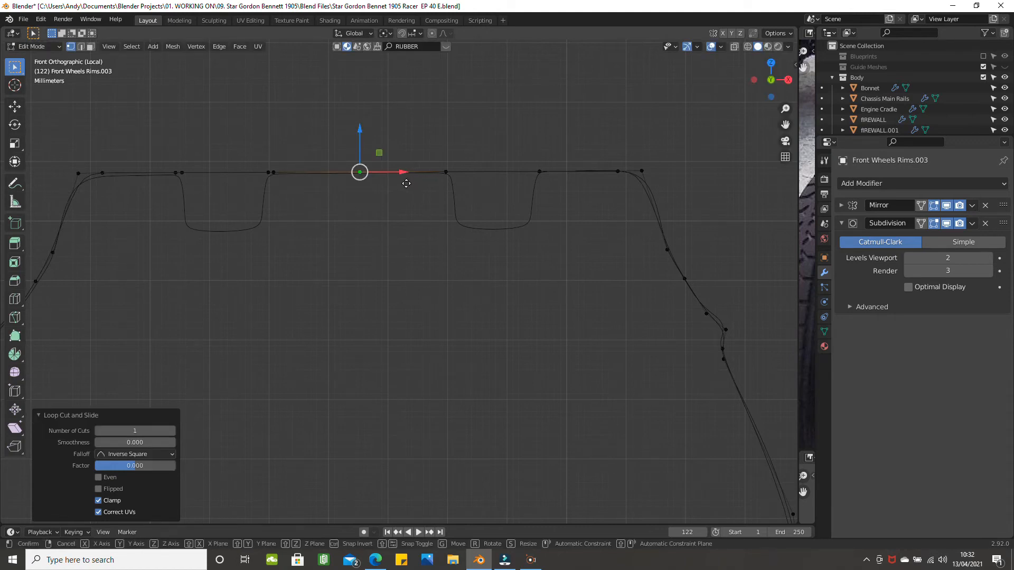
left_click(483, 197)
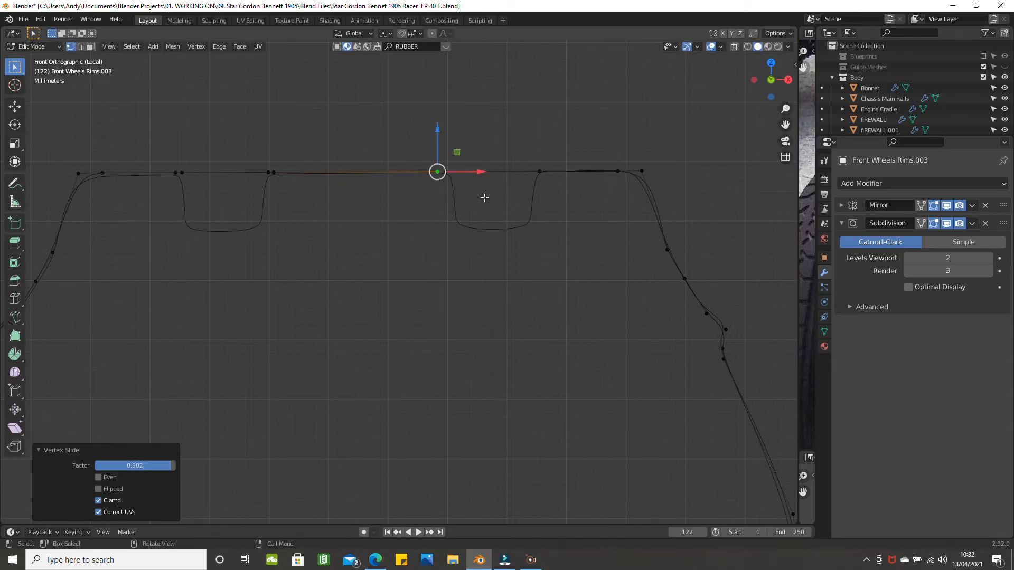
Step: Add a loop cut to the right outer tread segment and slide it by about 0.865 to just beside the right groove
key("ctrl+r")
left_click(556, 175)
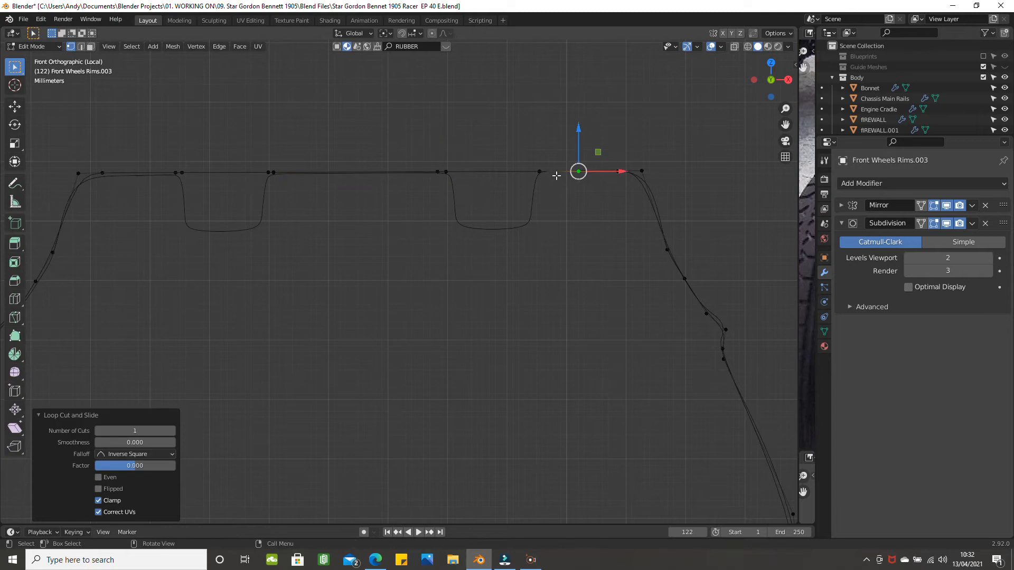
key("g")
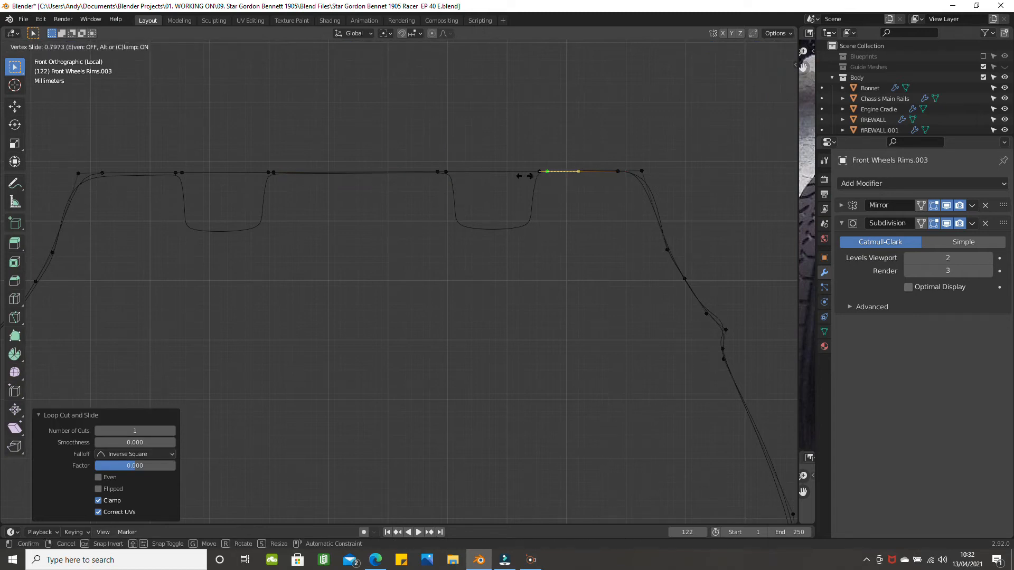
left_click(523, 176)
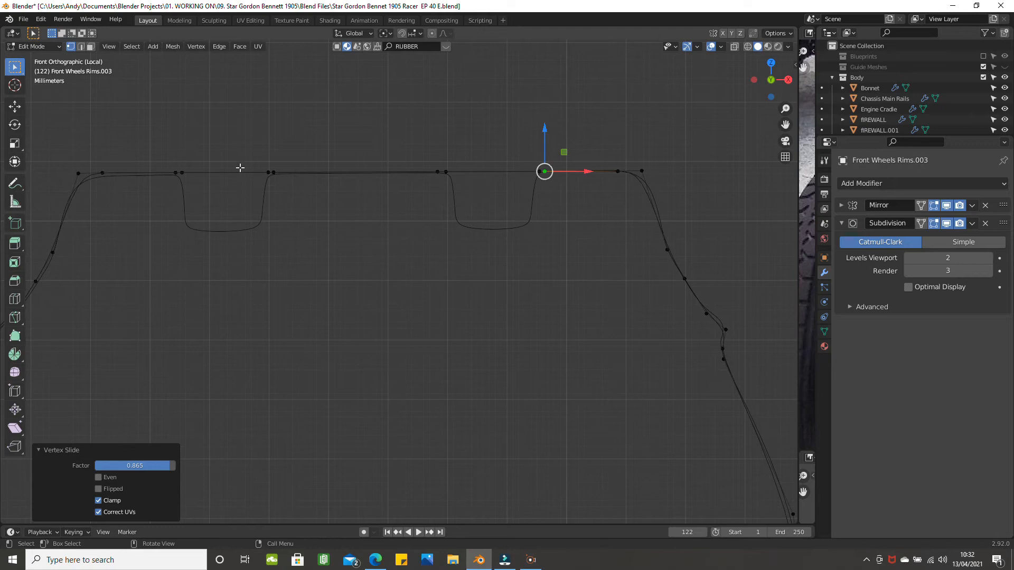
Step: Move the four inner groove-edge vertices down about 0.010 m along Z to the reference groove floors
left_click(183, 173)
left_click(271, 180, "shift")
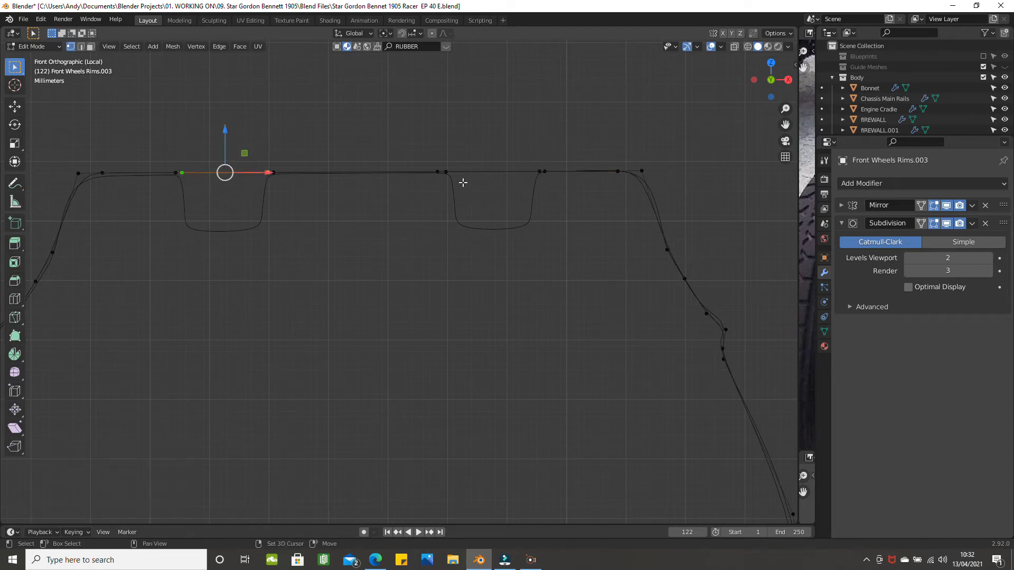
left_click(453, 175, "shift")
left_click(532, 173, "shift")
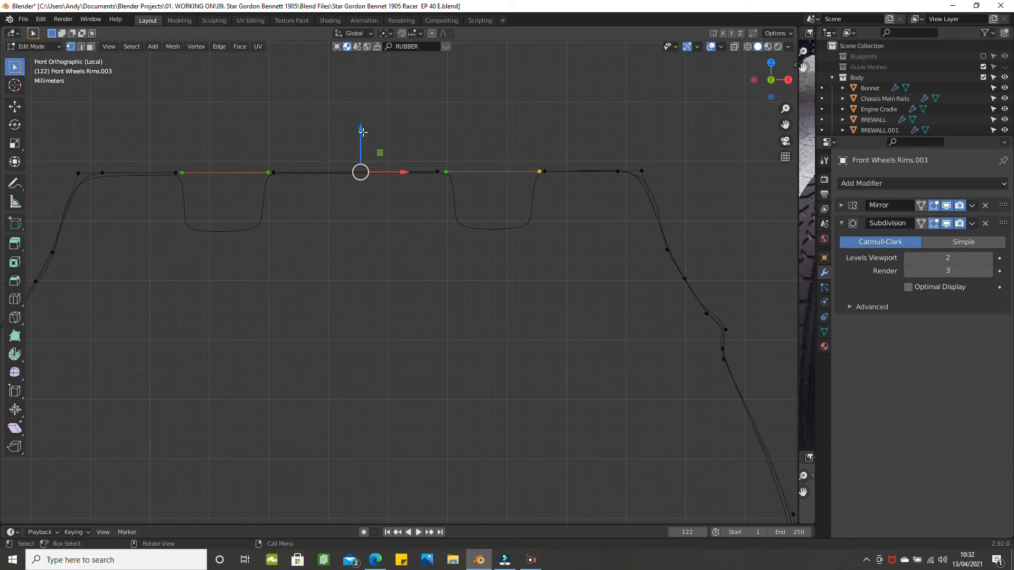
key("g")
key("z")
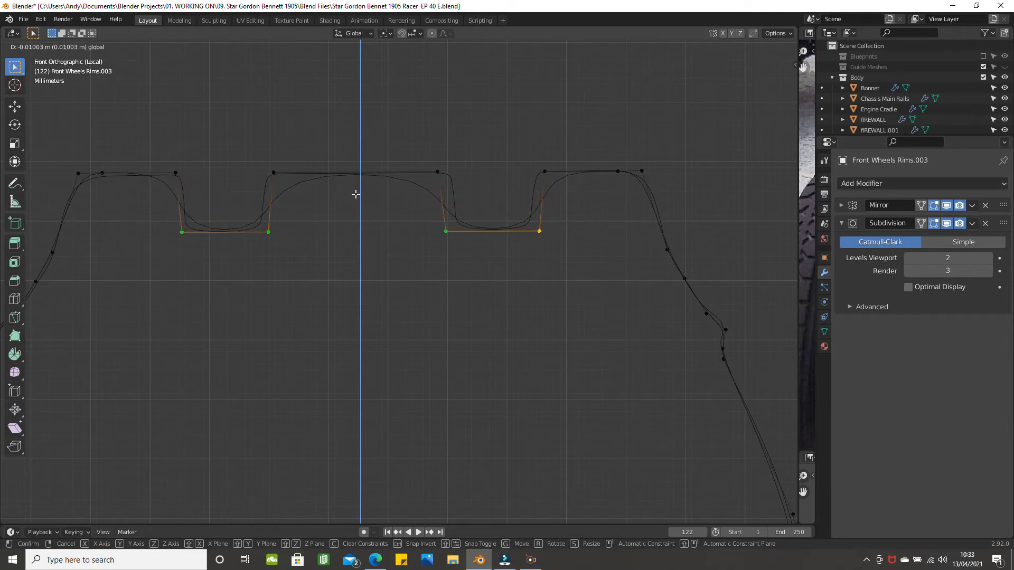
left_click(355, 194)
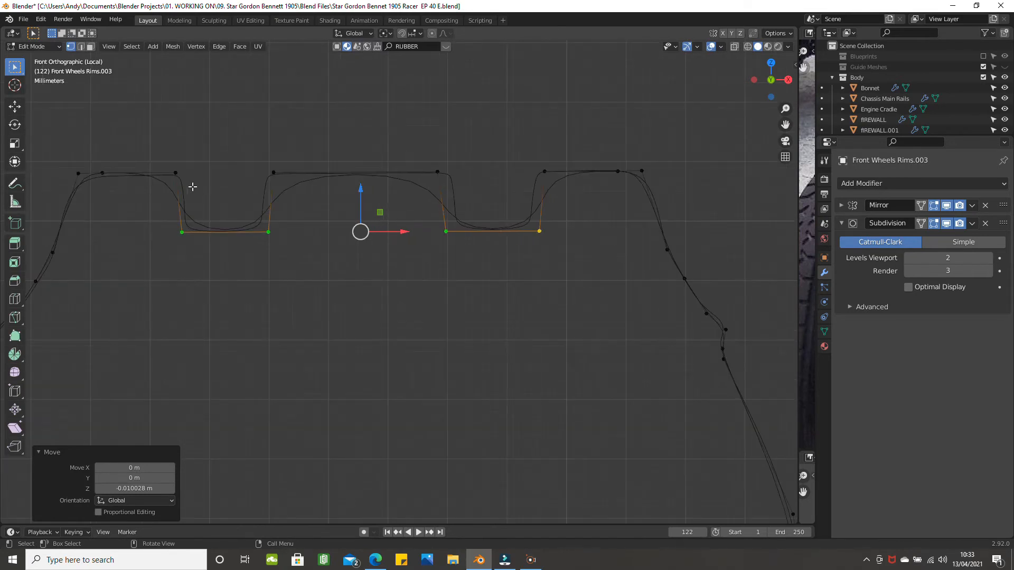
key("shift+r")
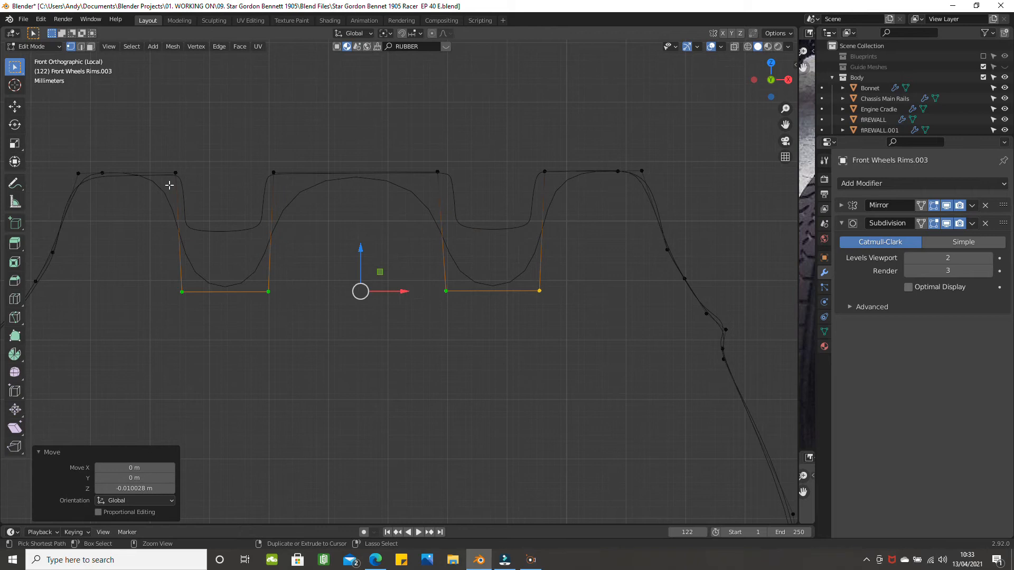
key("ctrl+z")
left_click(214, 292)
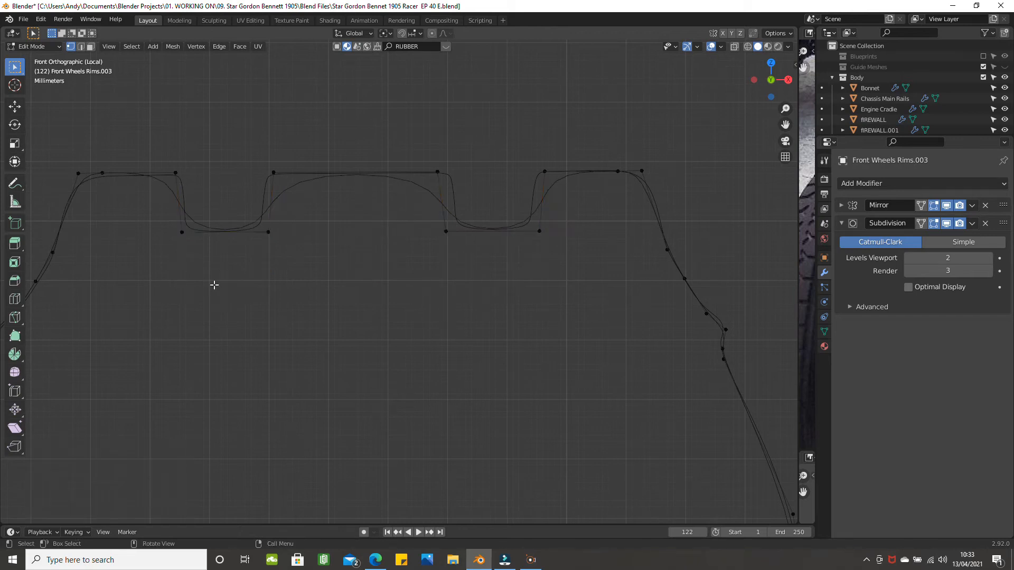
Step: Add a loop cut to the left groove's outer wall and slide it up by about 0.784 to just below the tread edge
key("ctrl+r")
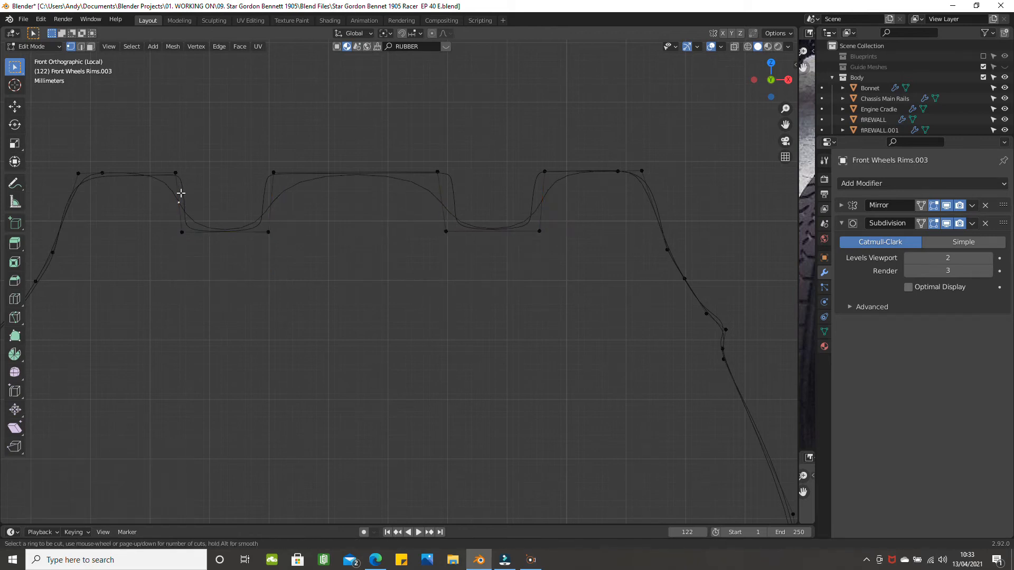
left_click(180, 193)
right_click(180, 194)
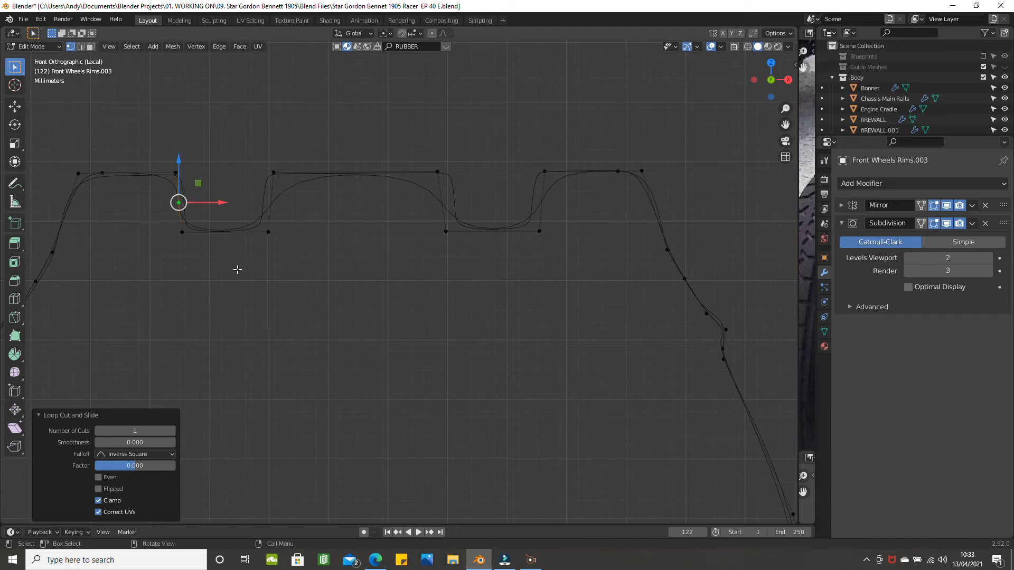
key("shift+v")
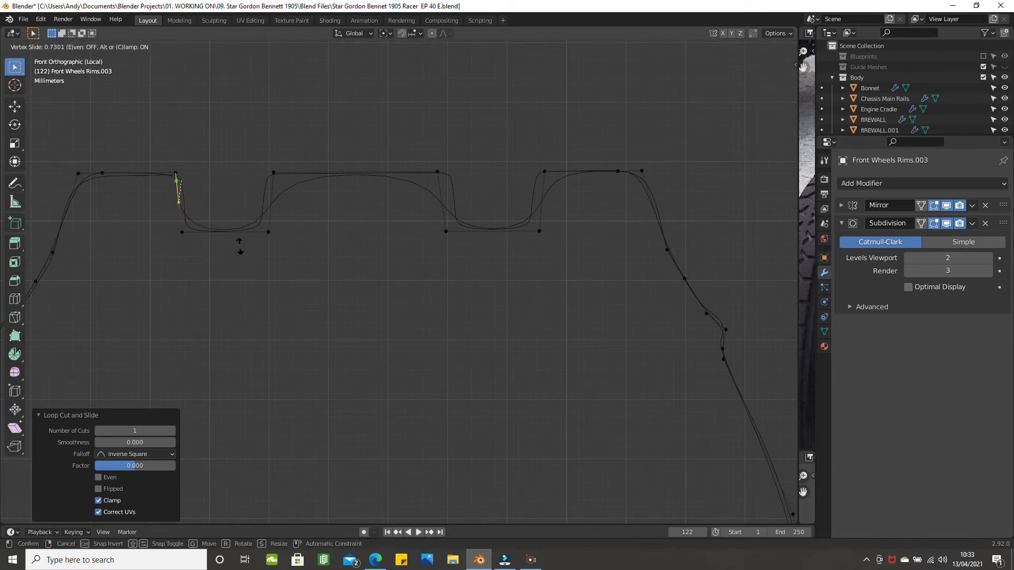
left_click(240, 247)
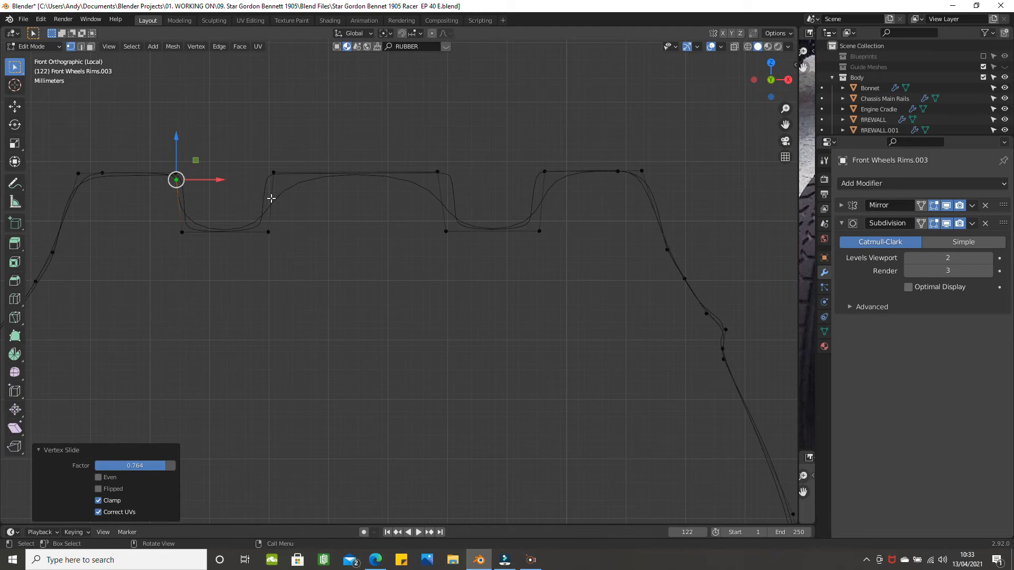
Step: Add a loop cut to the left groove's inner wall and slide it up by about 0.787 to just below the tread edge
key("ctrl+r")
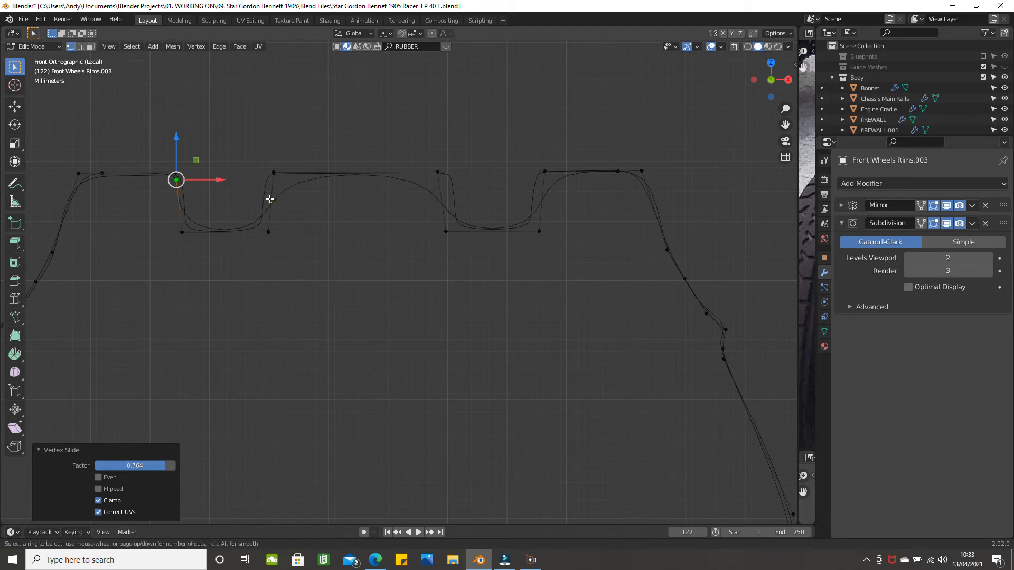
left_click(272, 199)
right_click(271, 202)
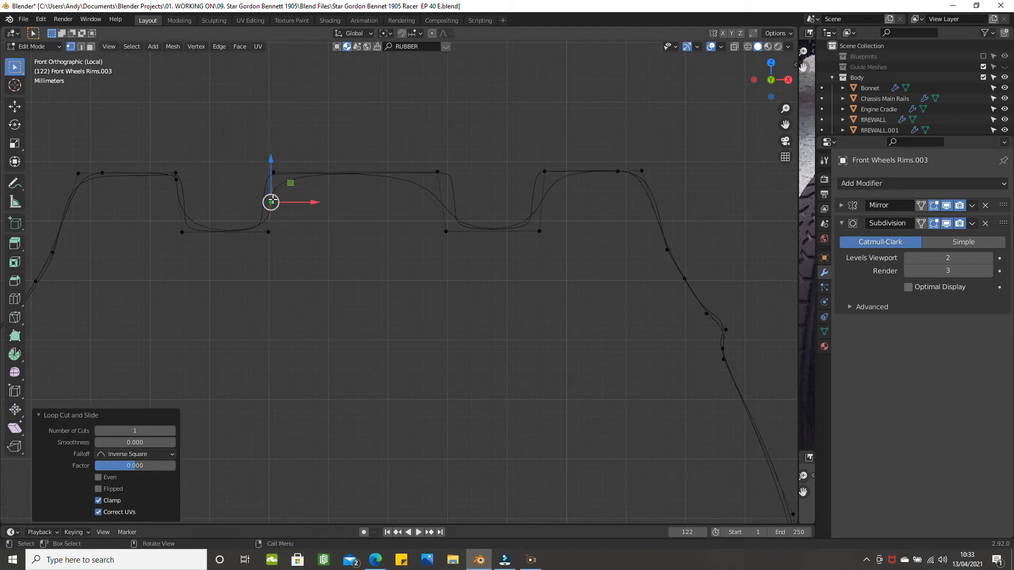
key("g")
key("g")
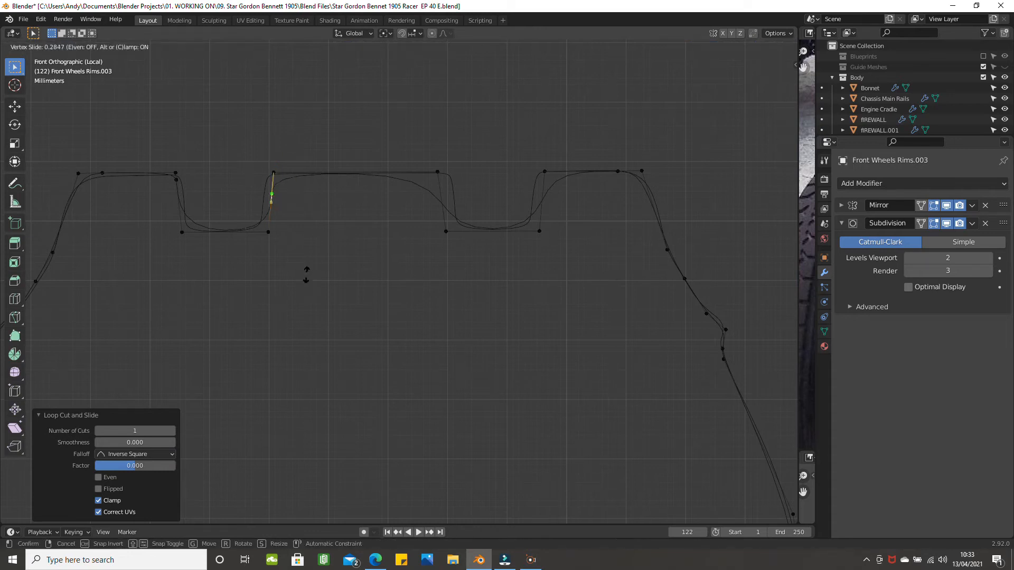
left_click(311, 262)
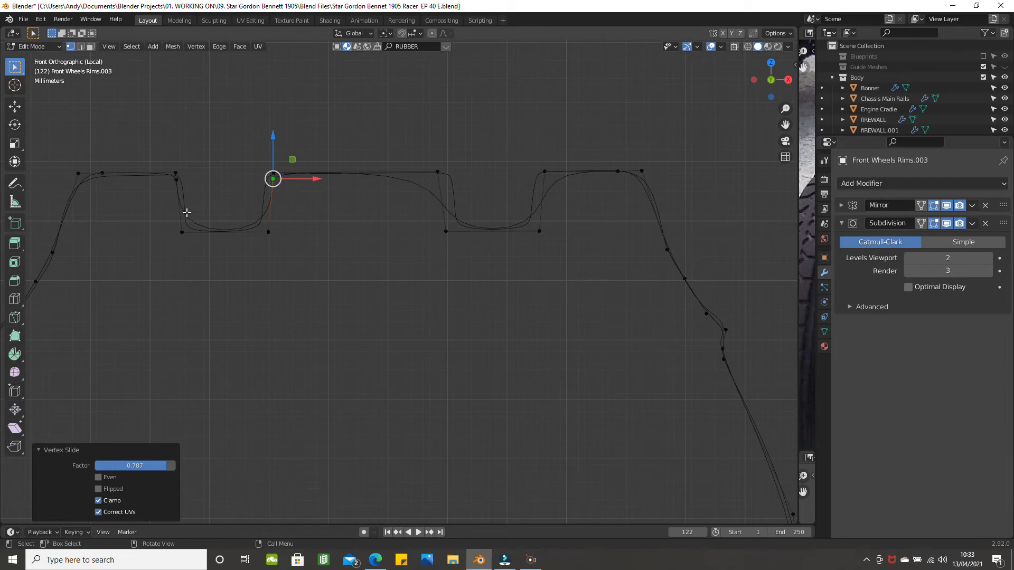
Step: Add a loop cut to the left groove's outer wall and slide it down by about 0.770 to just above the groove floor
key("ctrl+r")
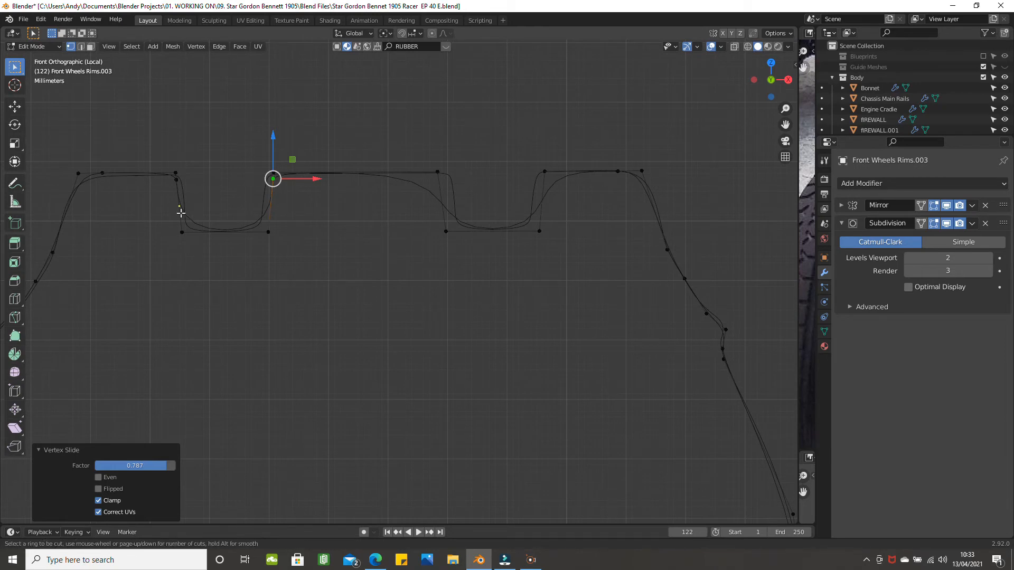
left_click(181, 210)
key("g")
key("g")
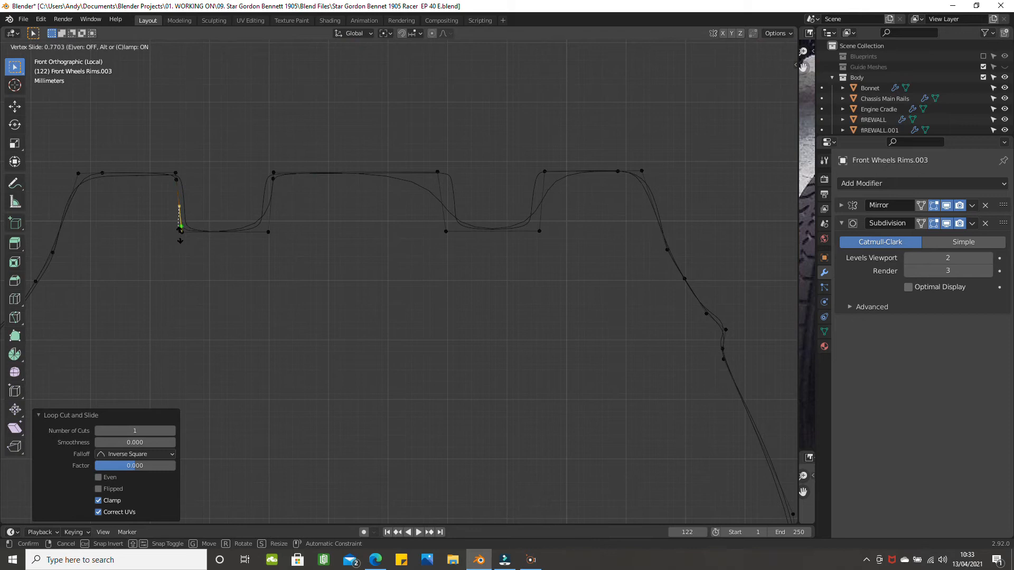
left_click(180, 240)
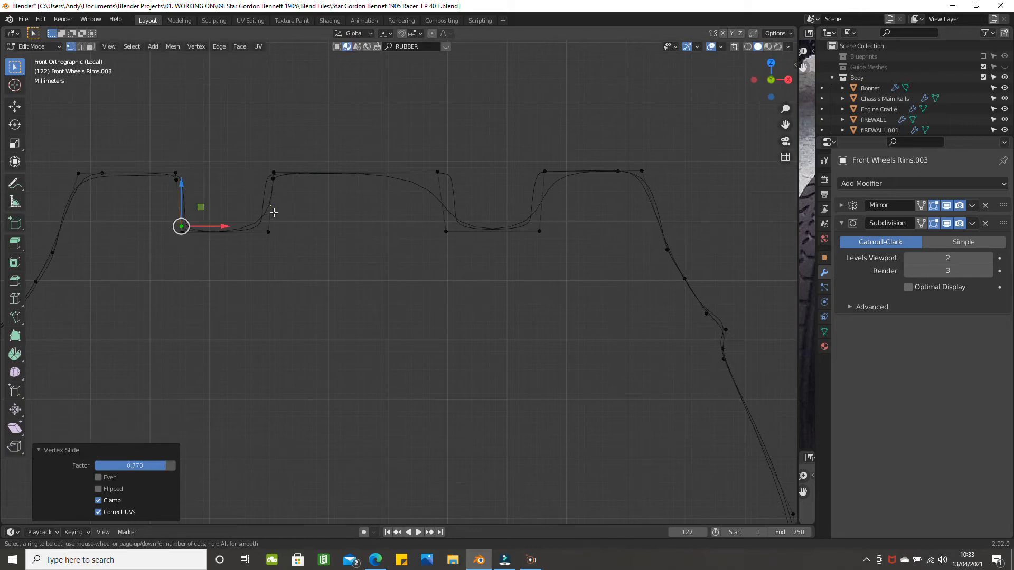
Step: Add a loop cut to the left groove's inner wall and slide it down by about 0.768 to just above the groove floor
left_click(274, 211)
right_click(274, 212)
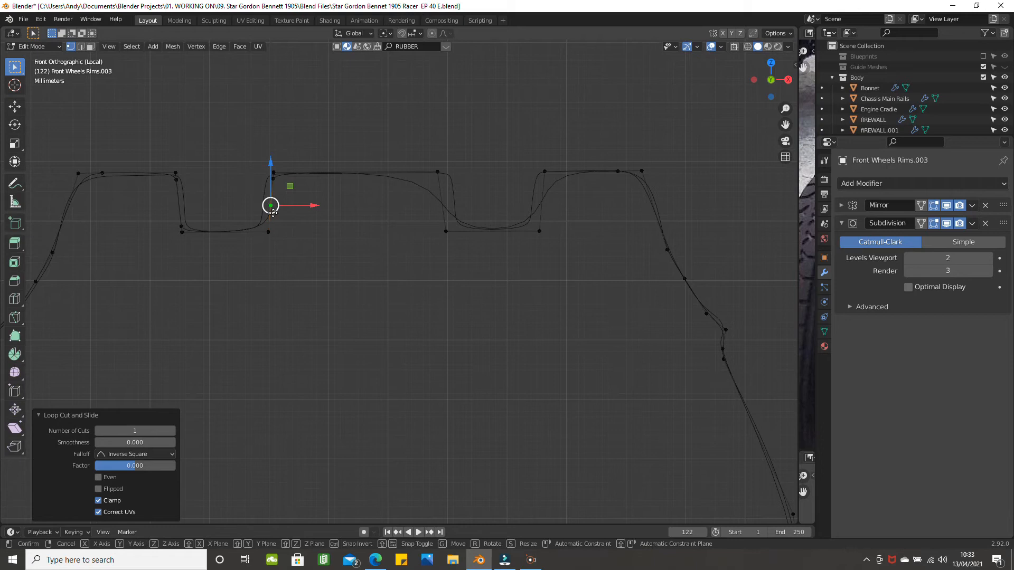
key("g")
key("g")
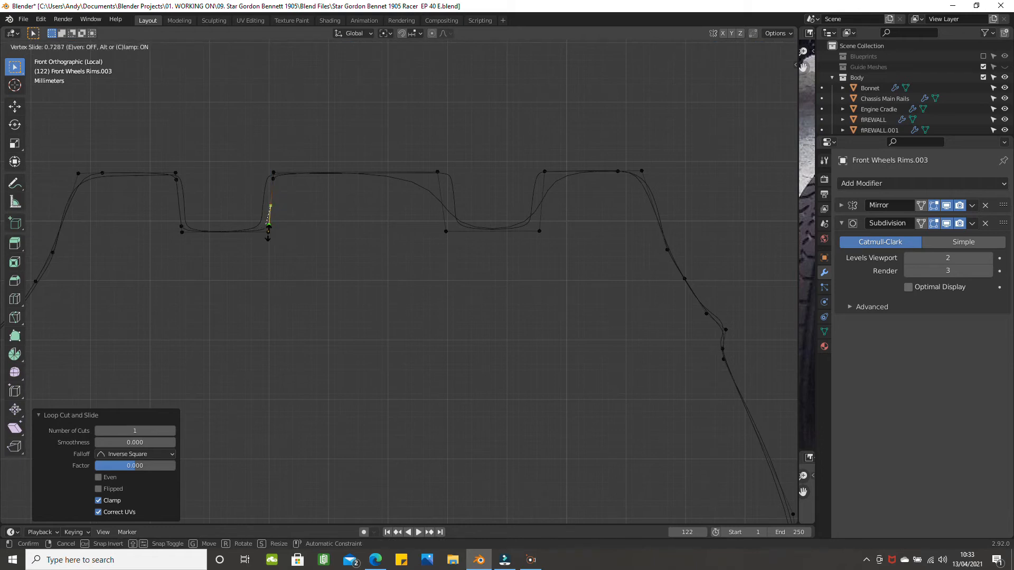
left_click(269, 233)
Step: Move the four vertices of the left groove's inner wall about -0.00086 m along X to match the reference outline
scroll(295, 206, "up", 1)
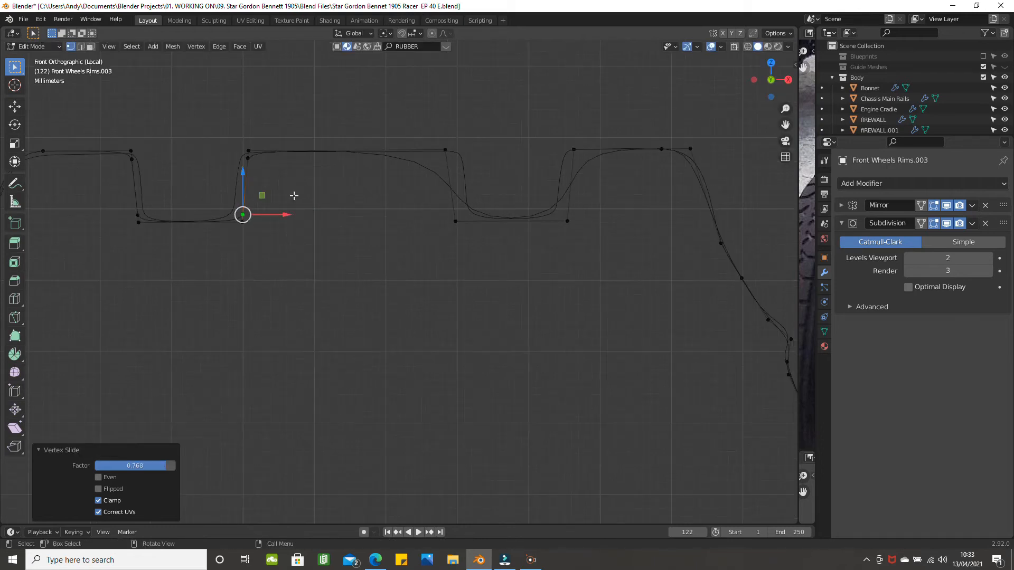
middle_click_drag(289, 177, 328, 163, "shift")
scroll(280, 151, "up", 1)
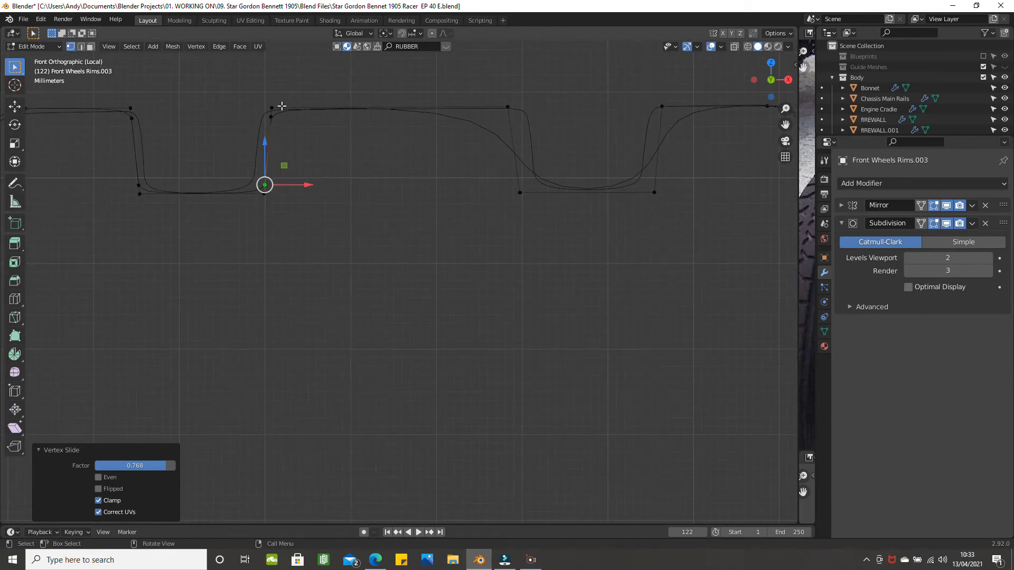
left_click_drag(265, 199, 266, 201)
left_click(266, 196)
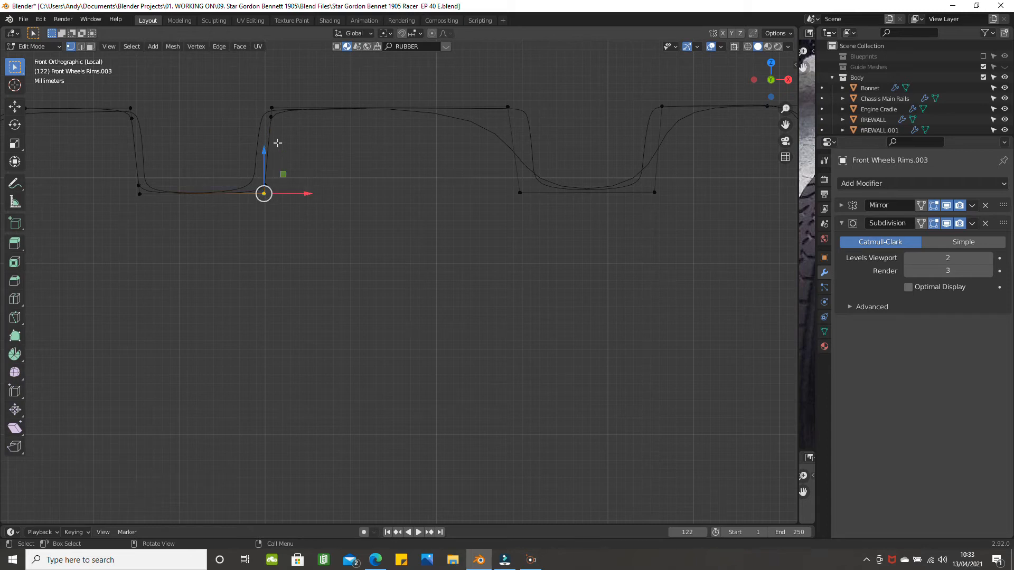
left_click(272, 106, "ctrl")
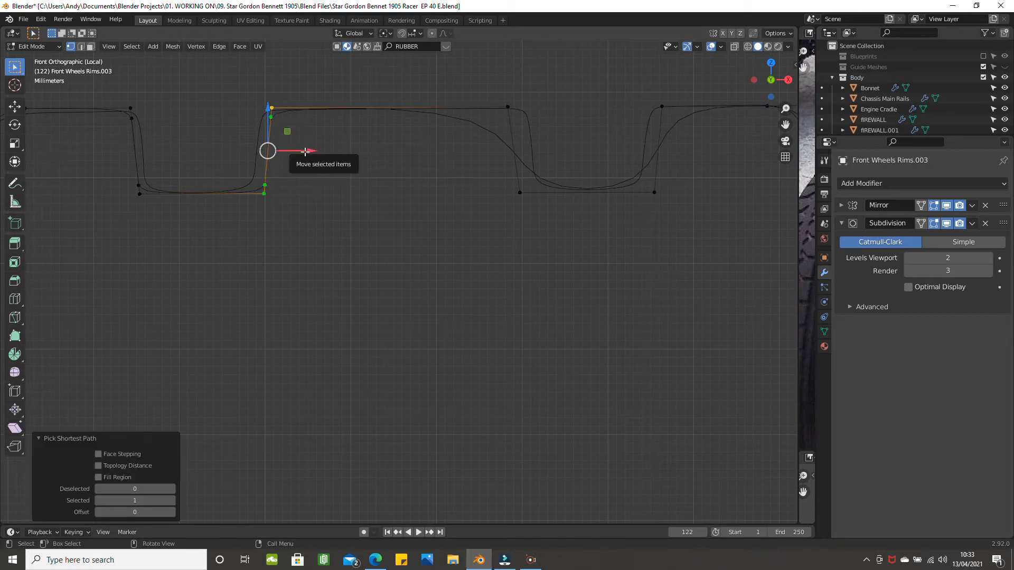
left_click_drag(305, 152, 296, 149)
scroll(297, 149, "down", 3)
scroll(296, 153, "up", 3)
scroll(282, 159, "down", 2)
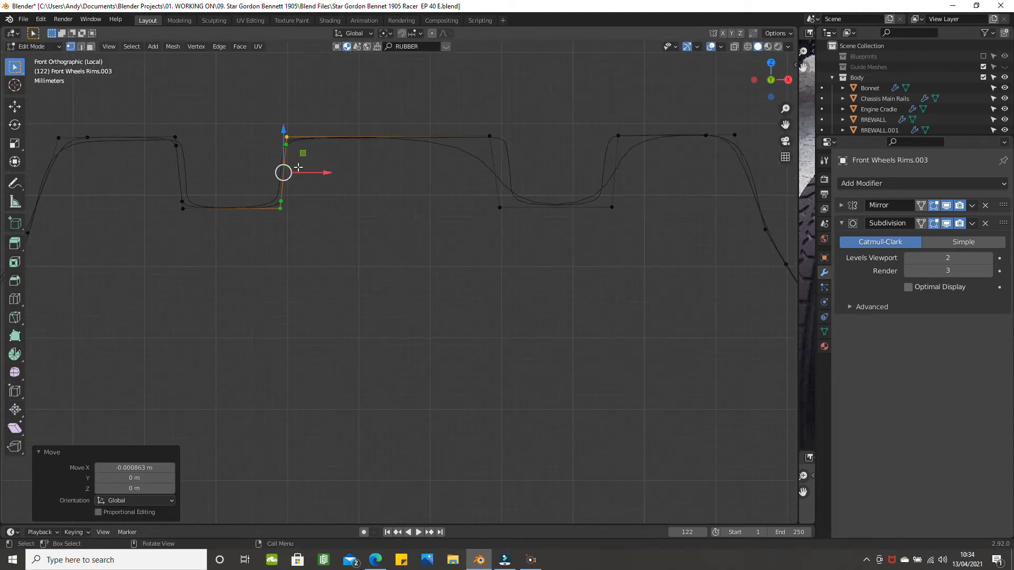
key("Tab")
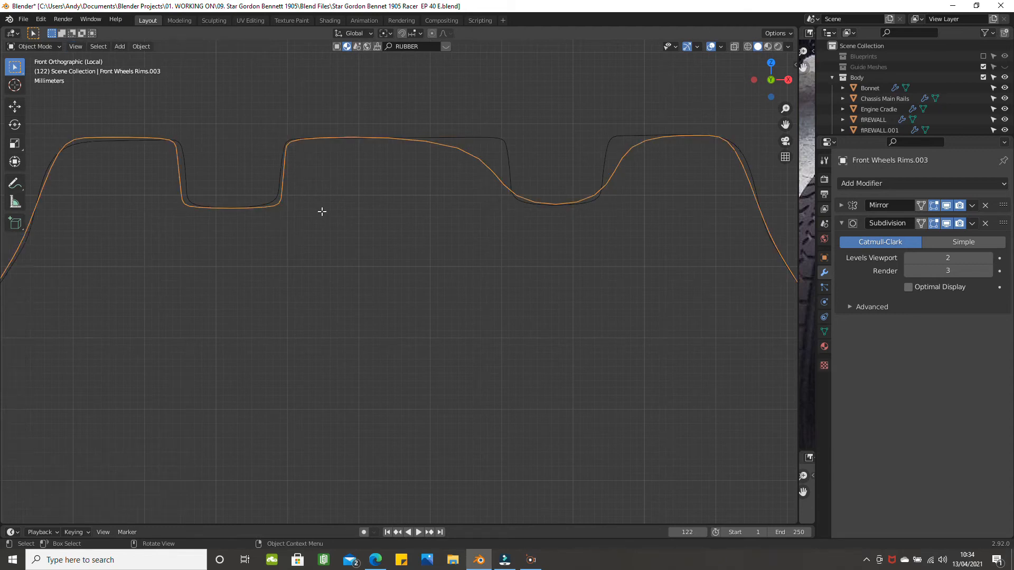
key("Tab")
key("Tab")
key("Tab")
Step: Move the four vertices of the left groove's outer wall about 0.00089 m along X to match the reference outline
left_click(185, 137)
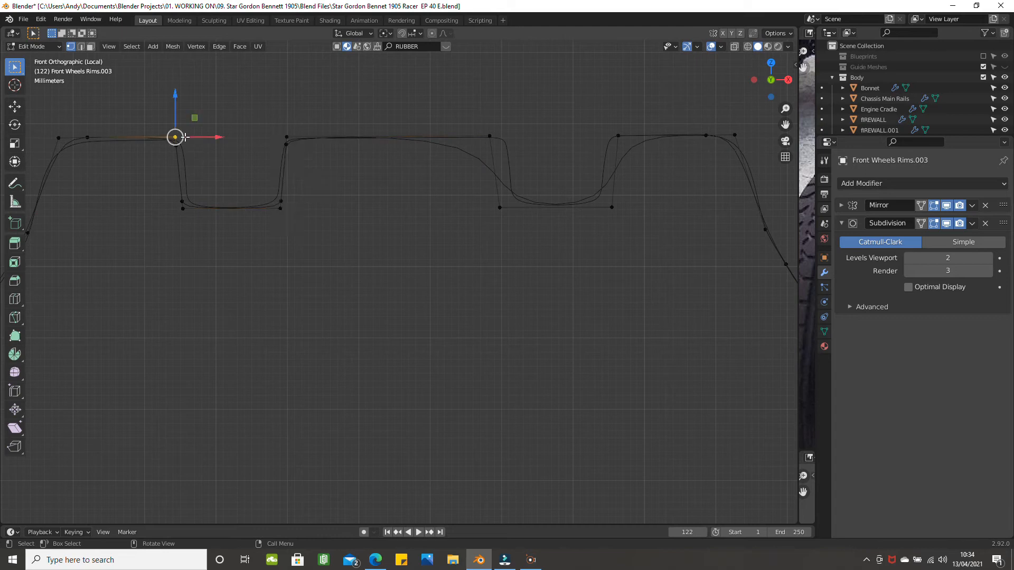
left_click(183, 210, "ctrl")
left_click_drag(214, 172, 221, 172)
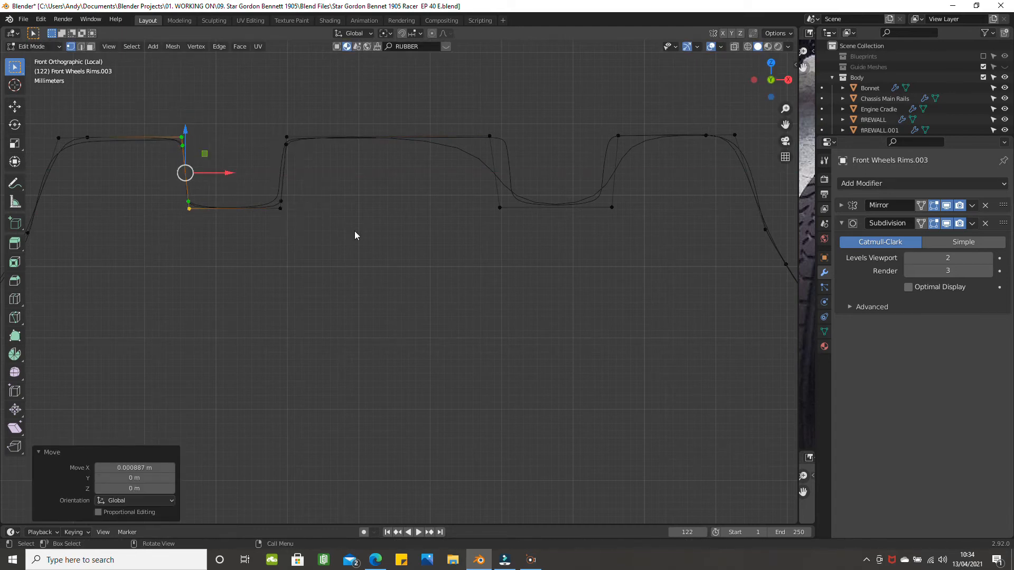
key("Tab")
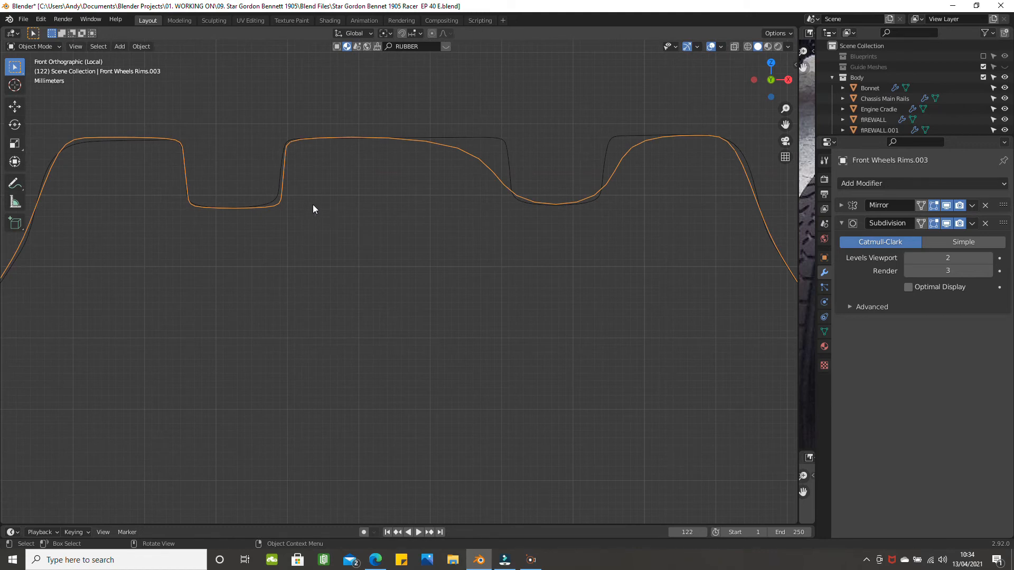
Step: Move the two lower vertices of the left groove's inner wall slightly along negative X towards the groove's centre
key("Tab")
left_click(282, 201)
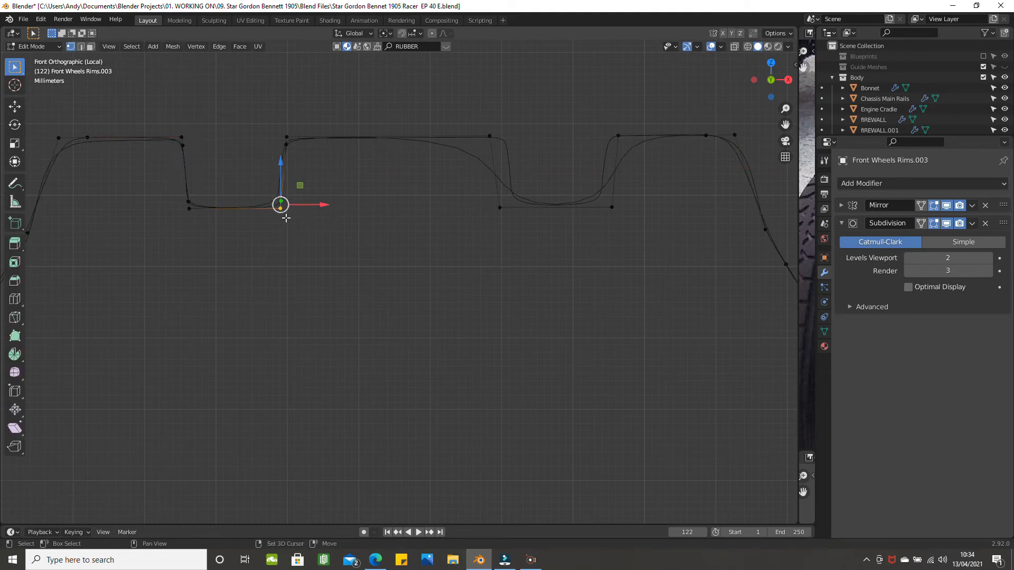
left_click_drag(317, 206, 316, 205)
key("Tab")
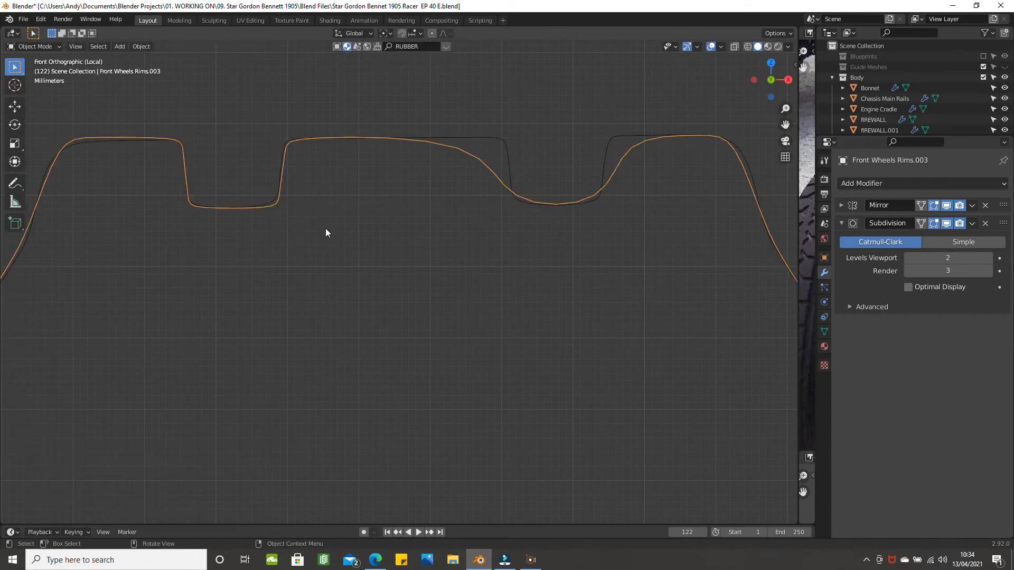
Step: Add a loop cut to each wall of the right groove and slide both up by about 0.799 to just below the tread edges
key("Tab")
mouse_move(403, 212)
middle_mouse_down()
mouse_move(412, 206)
mouse_move(400, 209)
middle_mouse_up()
key("KP_1")
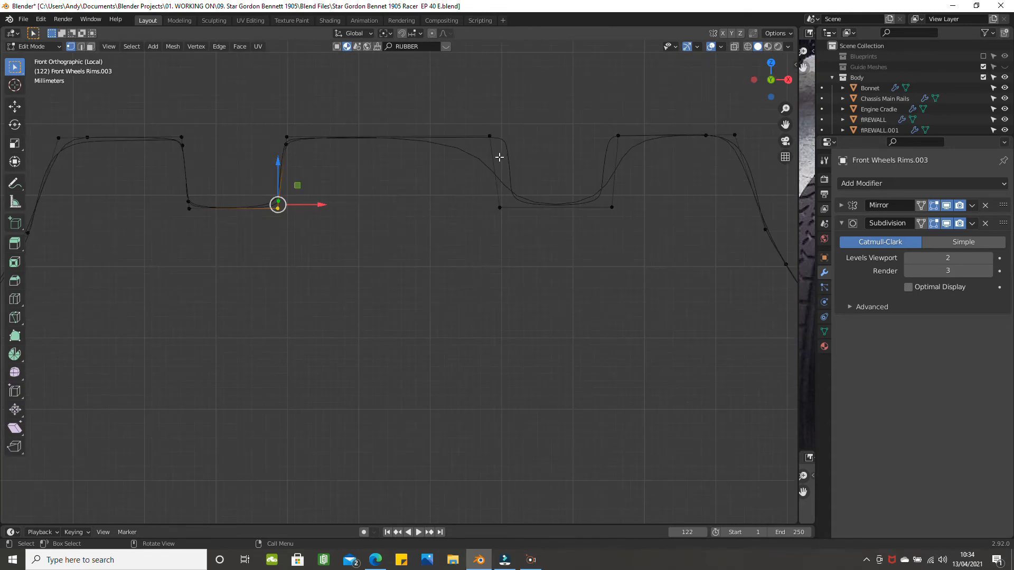
key("ctrl+r")
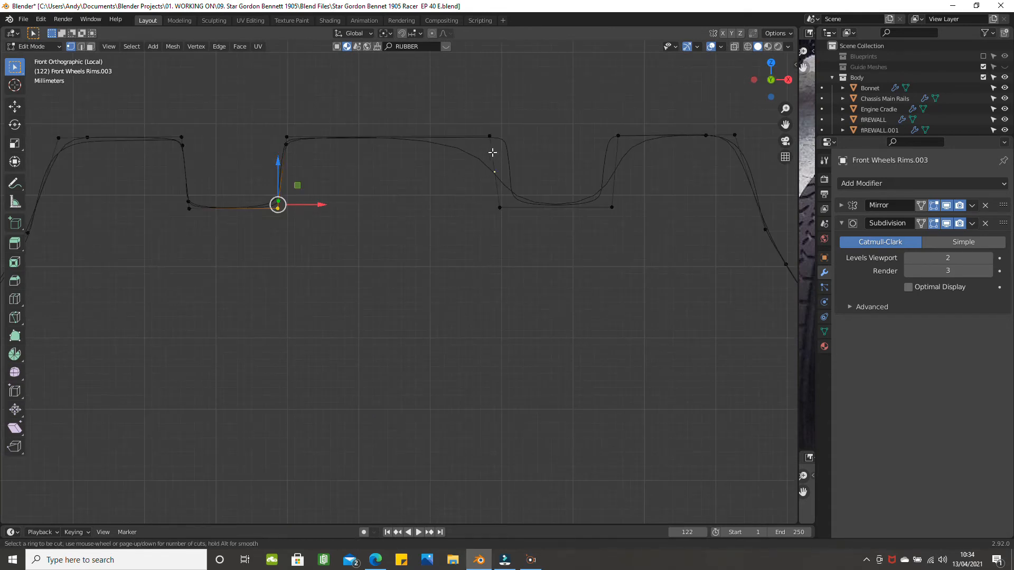
left_click(492, 152)
right_click(492, 152)
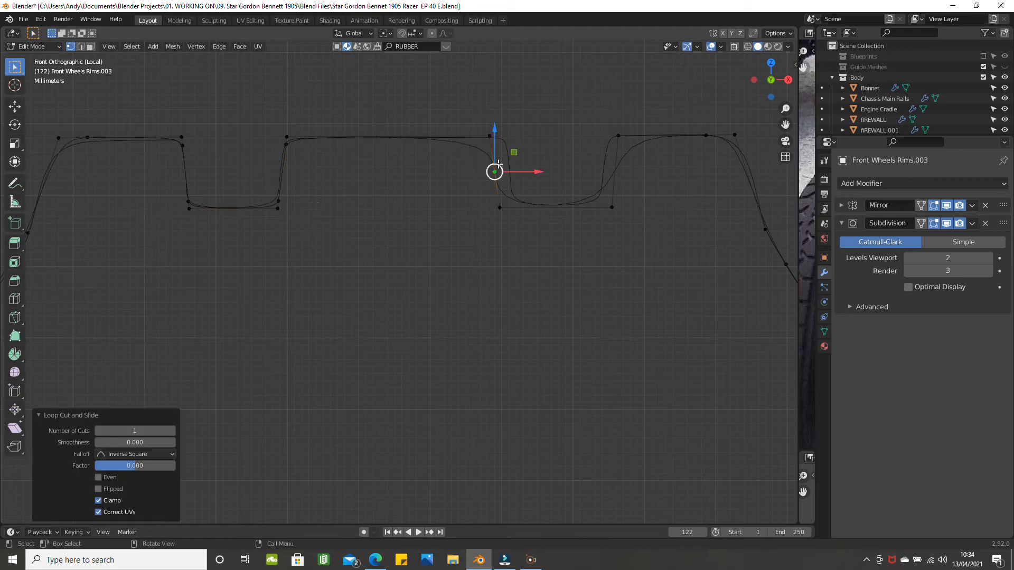
left_click(612, 171)
right_click(615, 174)
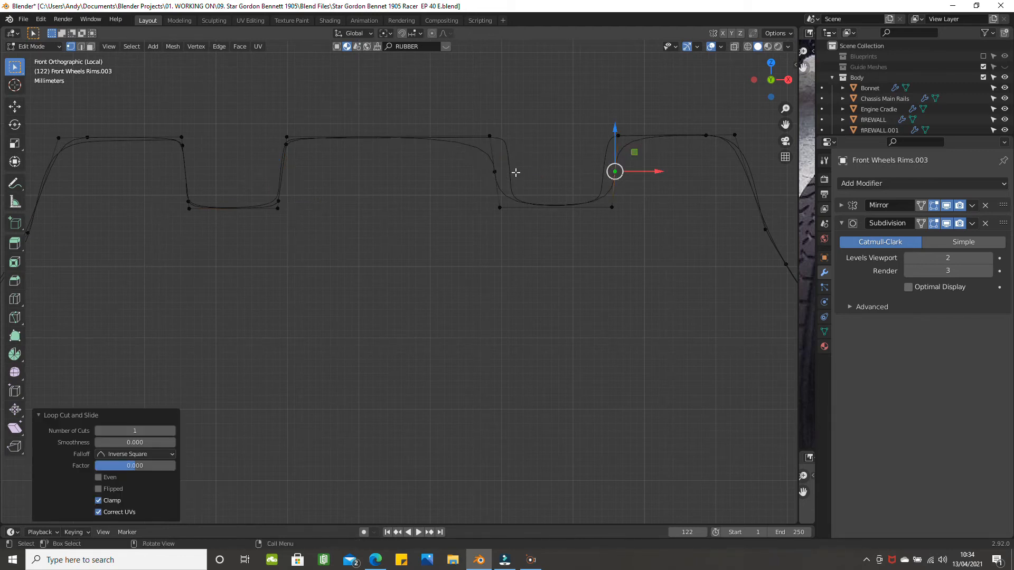
left_click(500, 172, "shift")
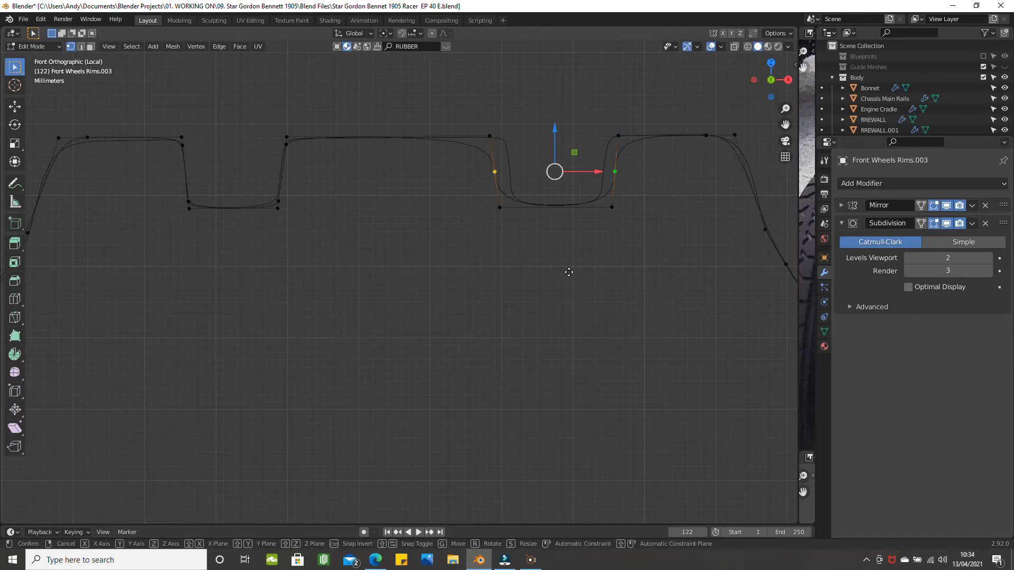
key("g")
key("g")
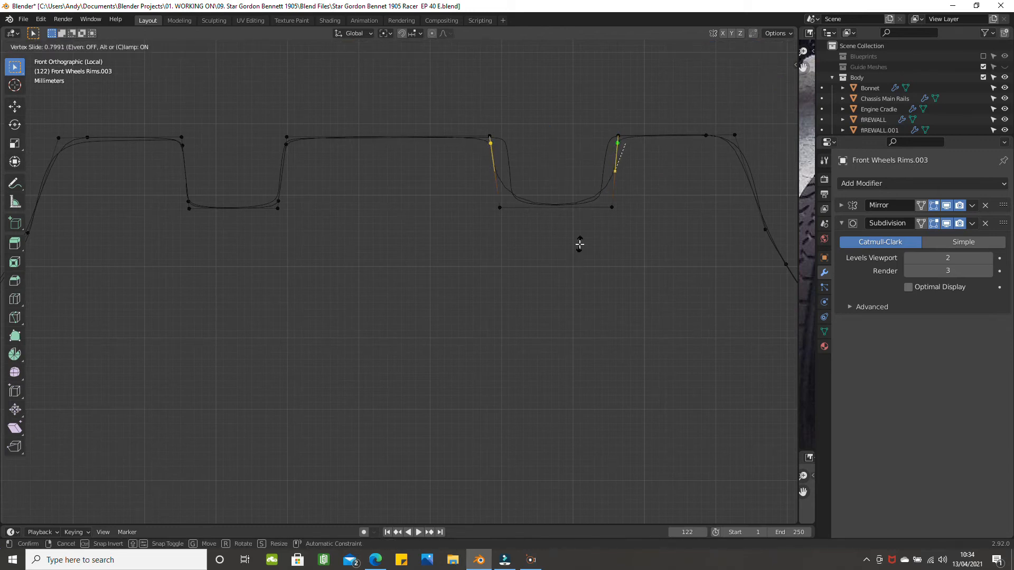
left_click(580, 244)
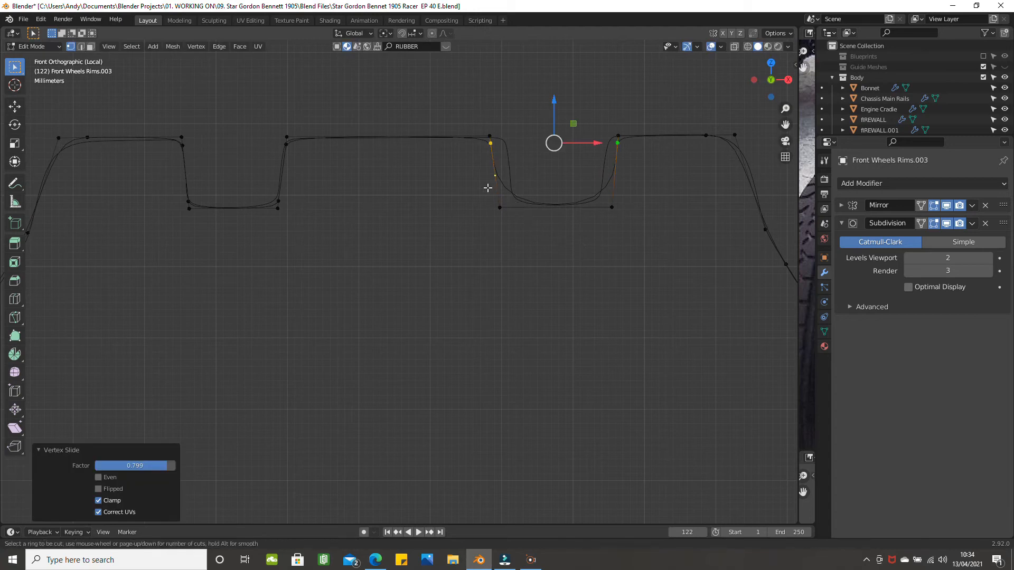
Step: Add a second loop cut to each right groove wall and slide both down by about 0.722 to just above the groove floor
left_click(487, 187)
right_click(490, 188)
key("ctrl+r")
left_click(614, 181)
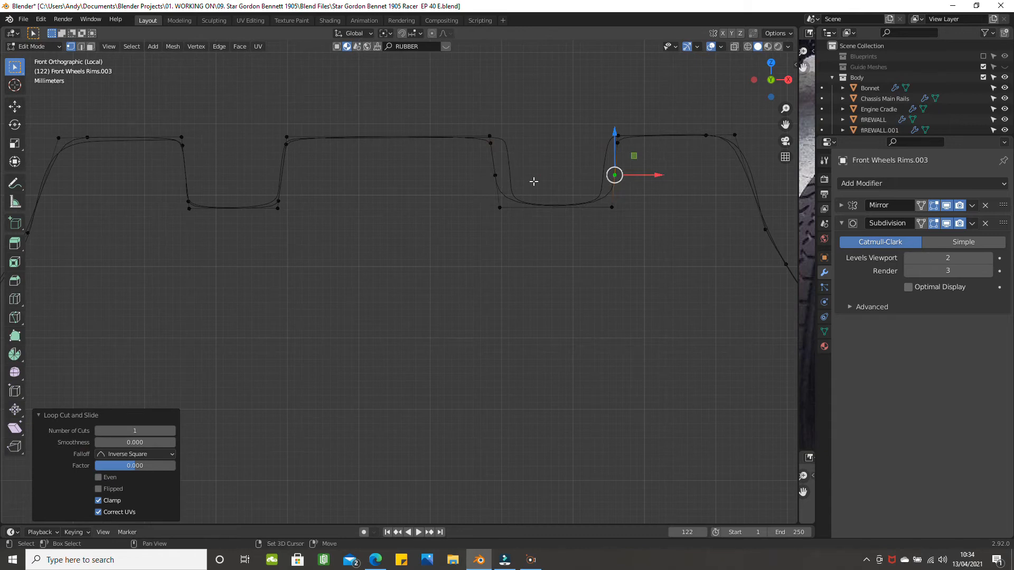
left_click(502, 177, "shift")
key("shift+v")
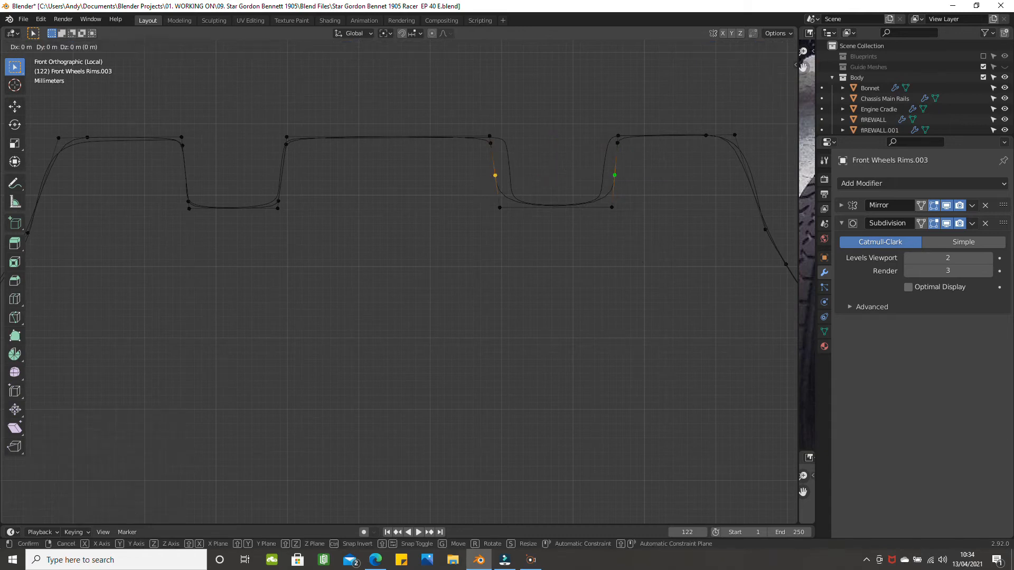
left_click(641, 281)
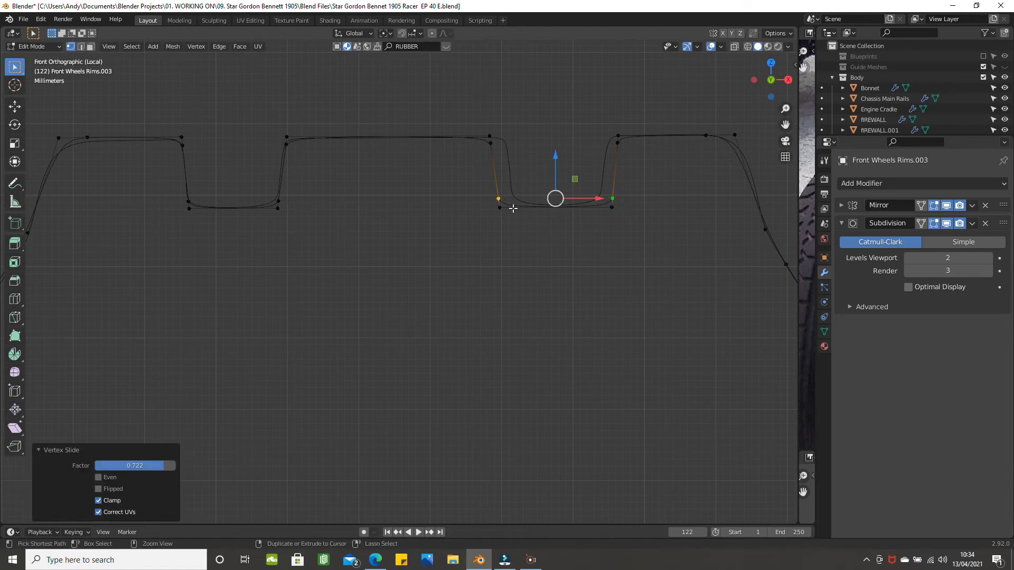
Step: Add a loop cut to the right groove's floor and slide it by about 0.849 to just beside the inner wall
key("ctrl+r")
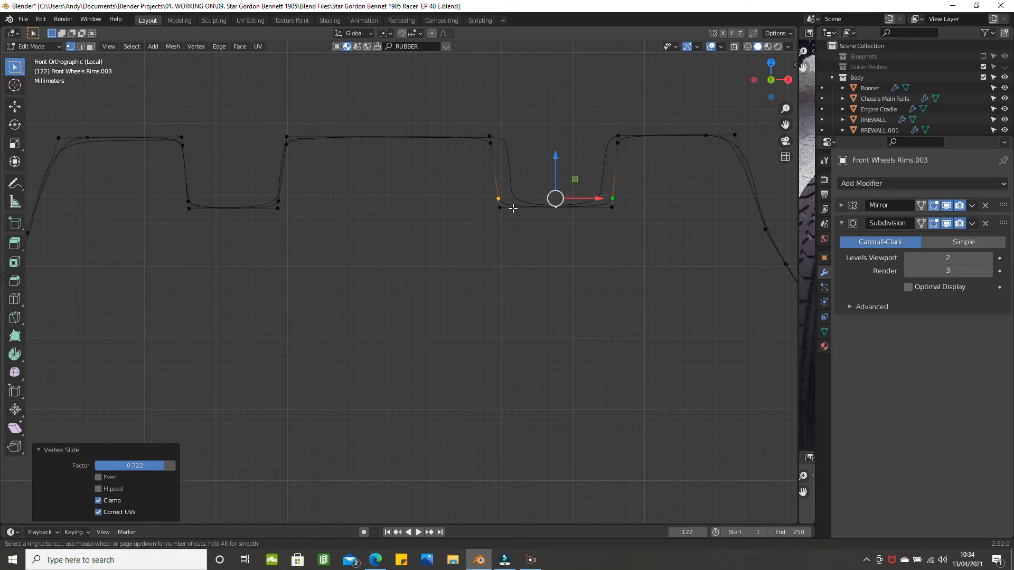
left_click(513, 208)
right_click(513, 208)
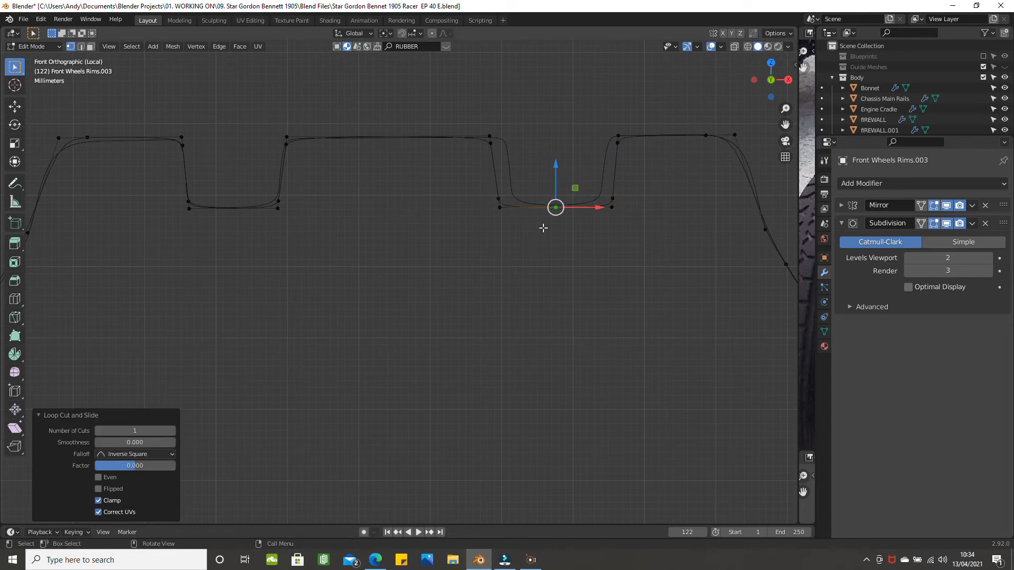
key("g")
key("g")
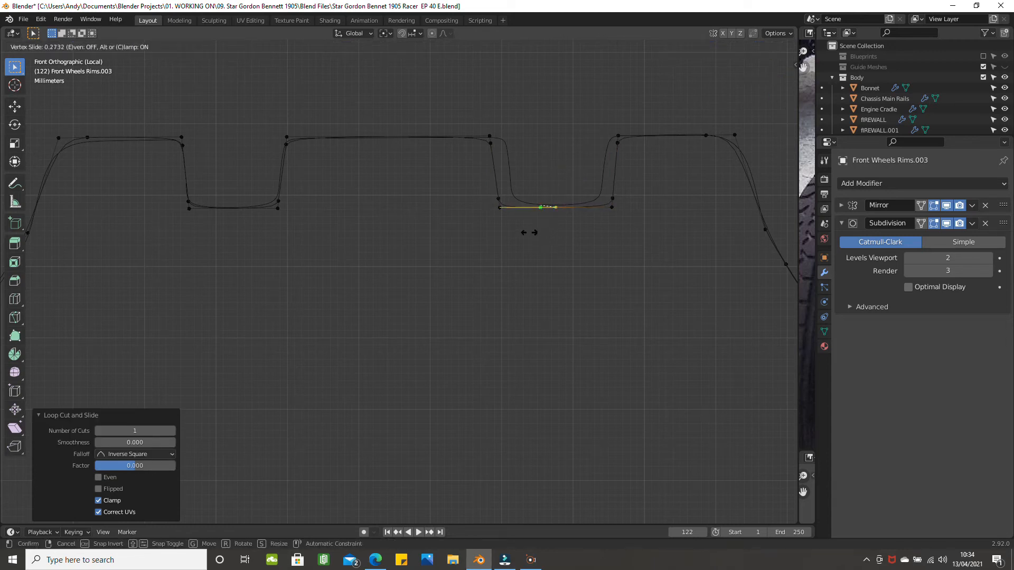
left_click(502, 232)
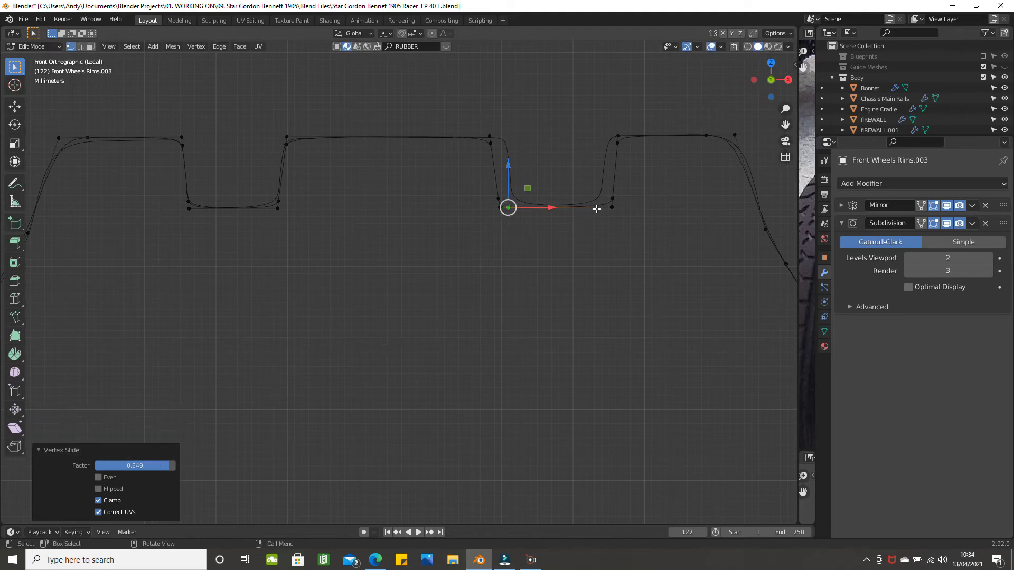
Step: Add another loop cut to the right groove's floor and slide it by about 0.837 to just beside the outer wall
key("ctrl+r")
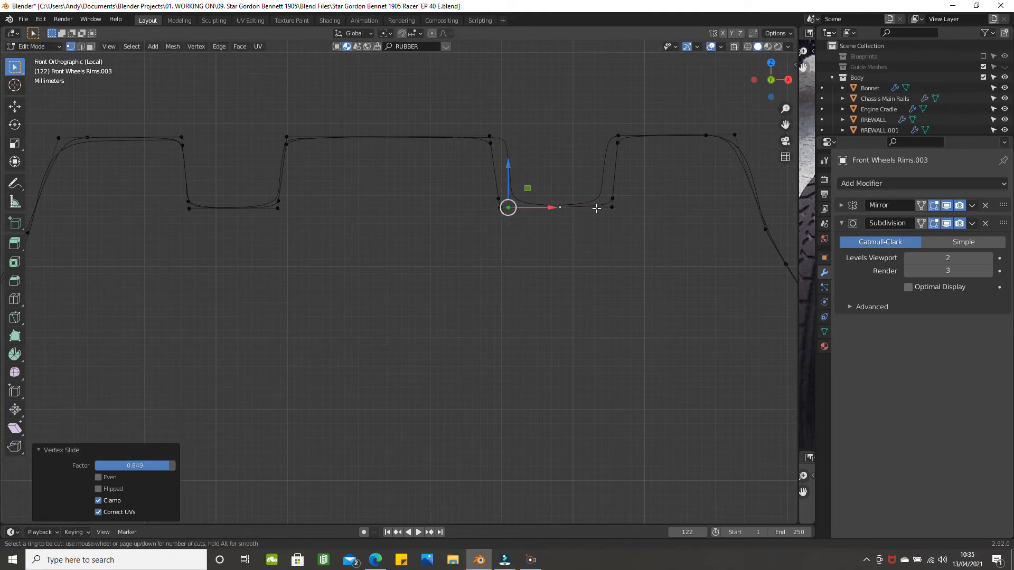
left_click(597, 209)
right_click(596, 208)
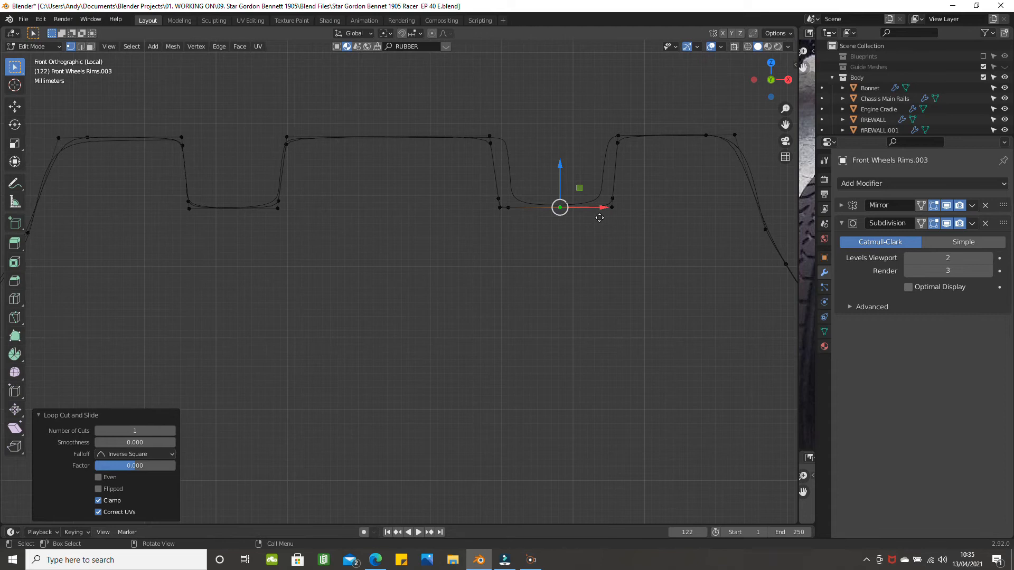
key("g")
key("g")
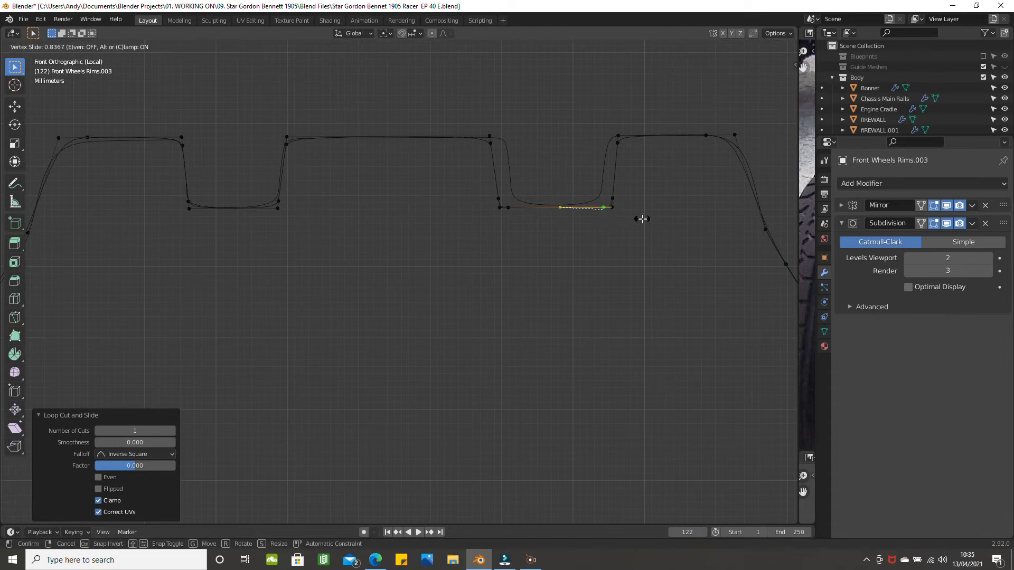
left_click(643, 219)
scroll(513, 142, "up", 1)
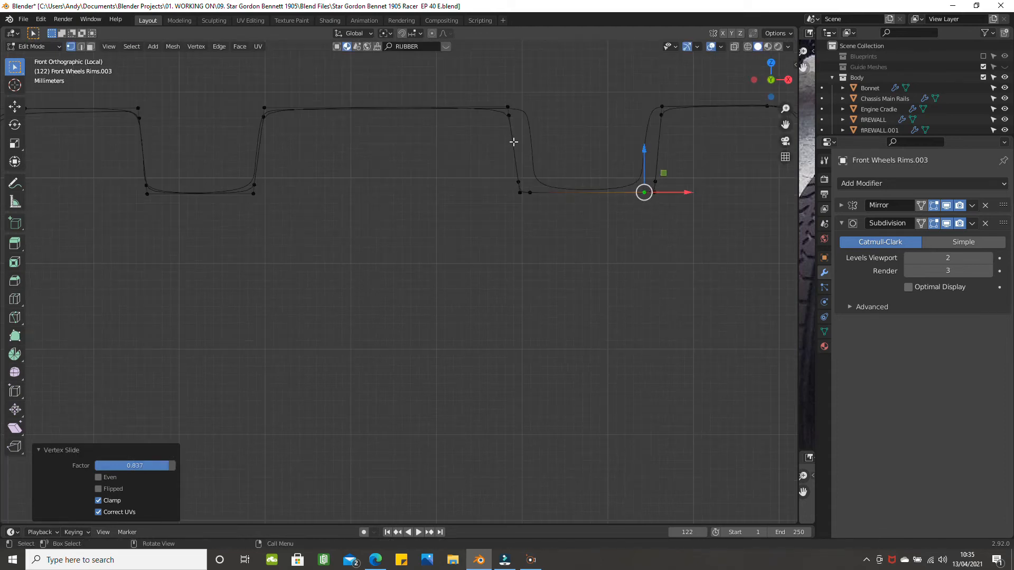
key("Tab")
key("Tab")
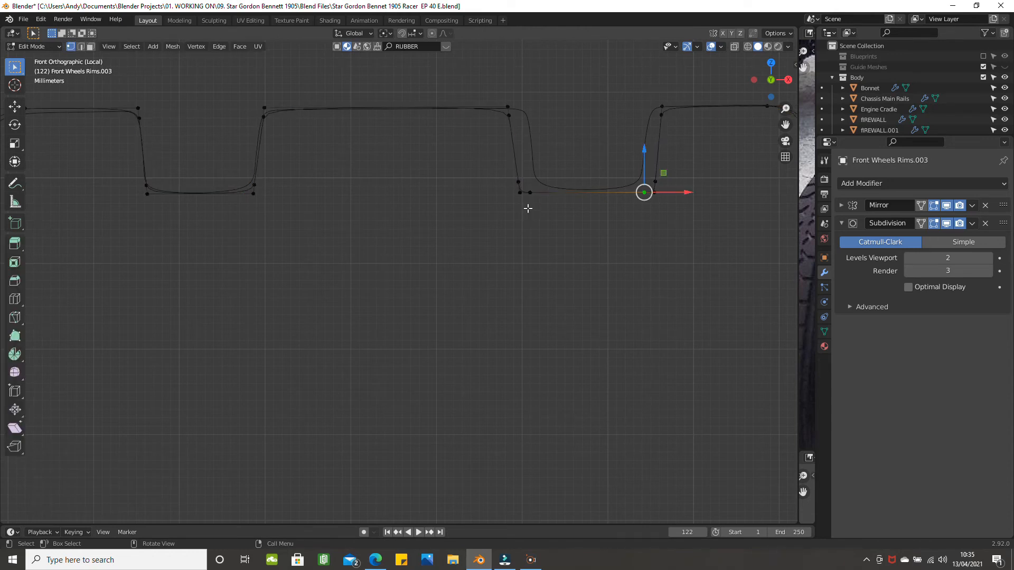
Step: Move the right groove's inner wall, with its tread-edge and floor vertices, outward by 0.000986 m along X to the reference outline
left_click(518, 105)
left_click(531, 193, "ctrl")
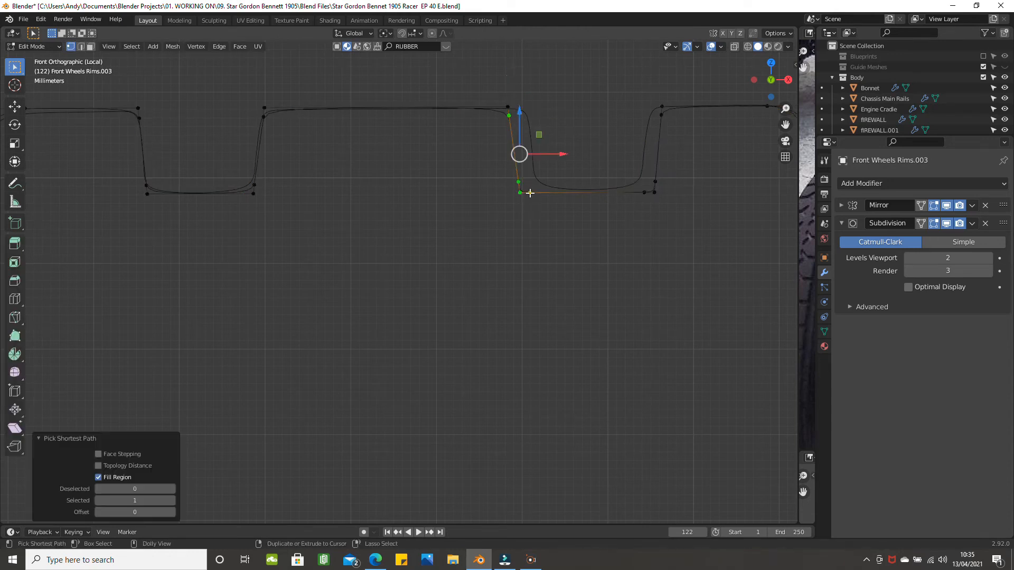
left_click(508, 107, "ctrl")
left_click_drag(560, 149, 579, 154)
key("Tab")
key("Tab")
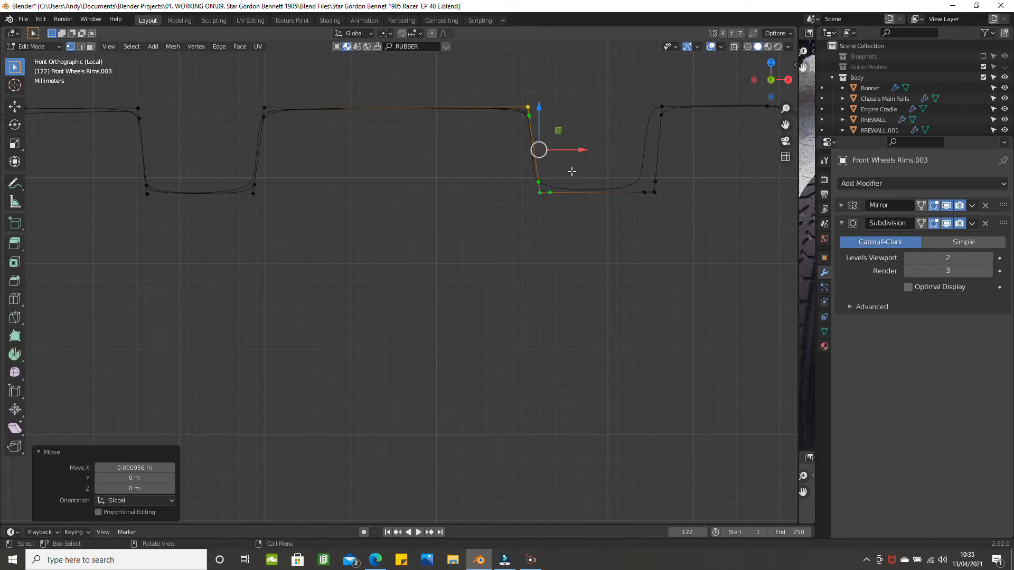
key("Tab")
key("Tab")
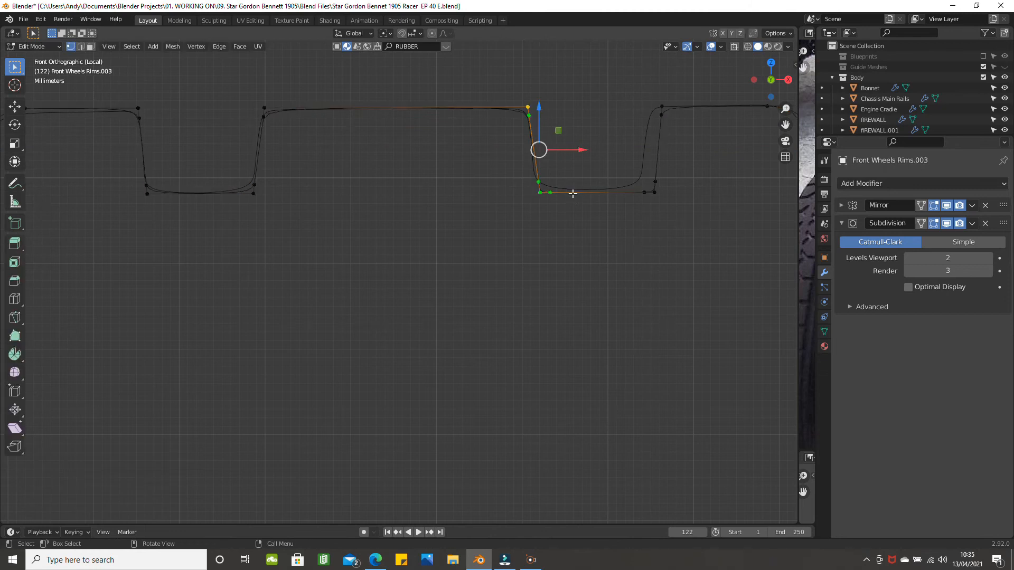
key("Tab")
key("Tab")
key("Tab")
key("Tab")
Step: Scale the two intermediate vertices on the right groove's floor to 0.917 along X
left_click(557, 193)
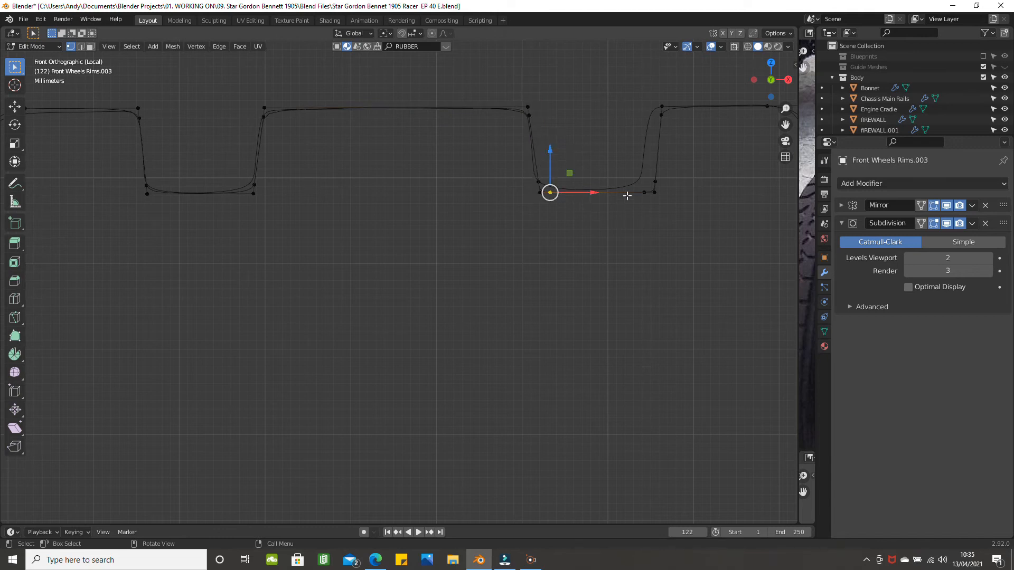
left_click(645, 193, "shift")
key("g")
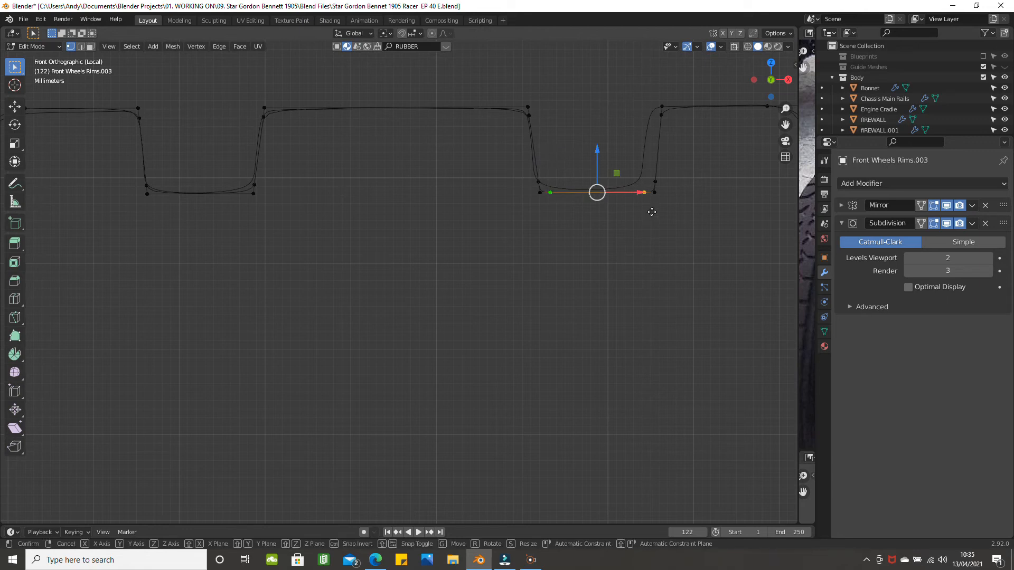
key("g")
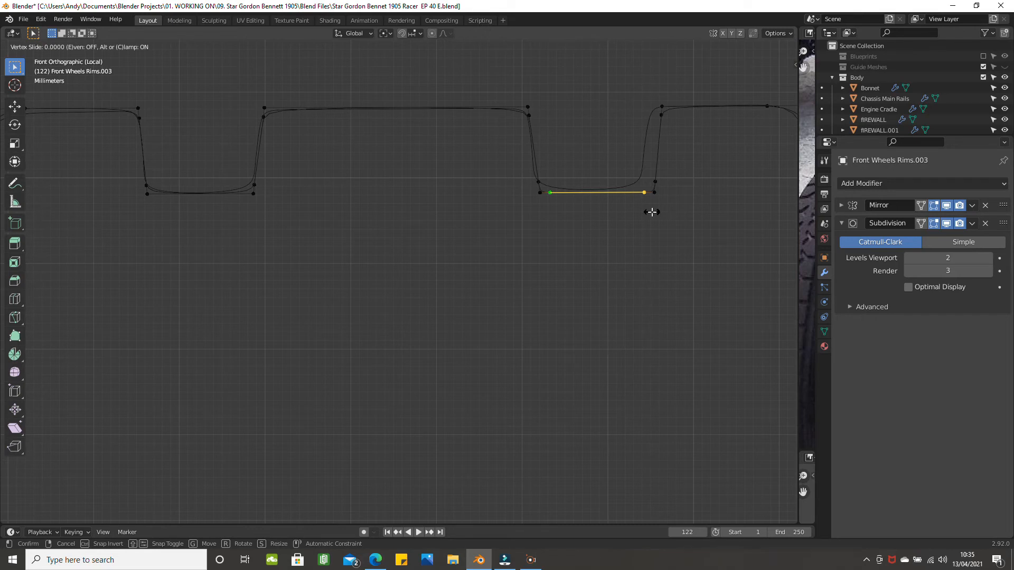
left_click(652, 212)
key("s")
key("x")
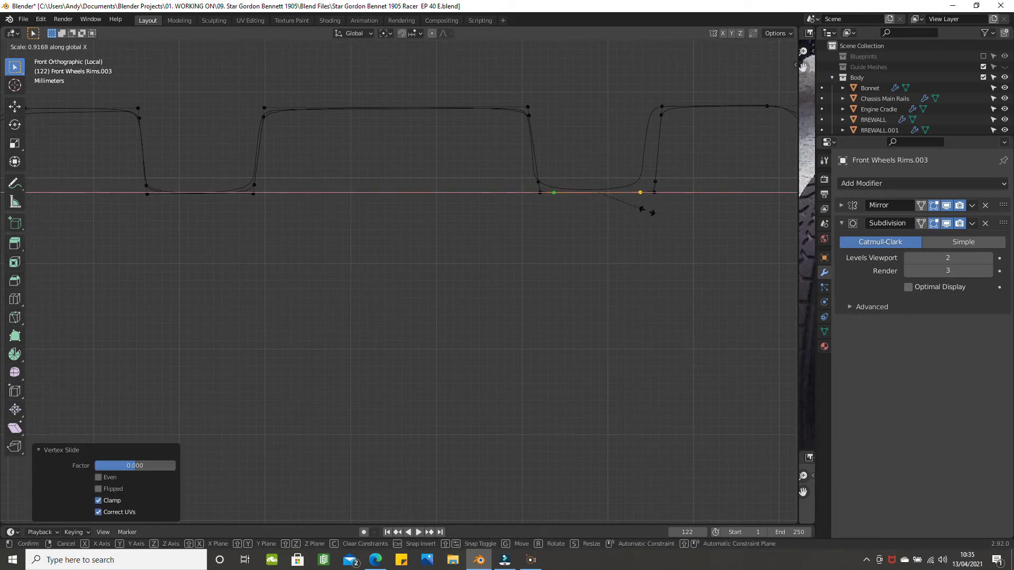
left_click(648, 211)
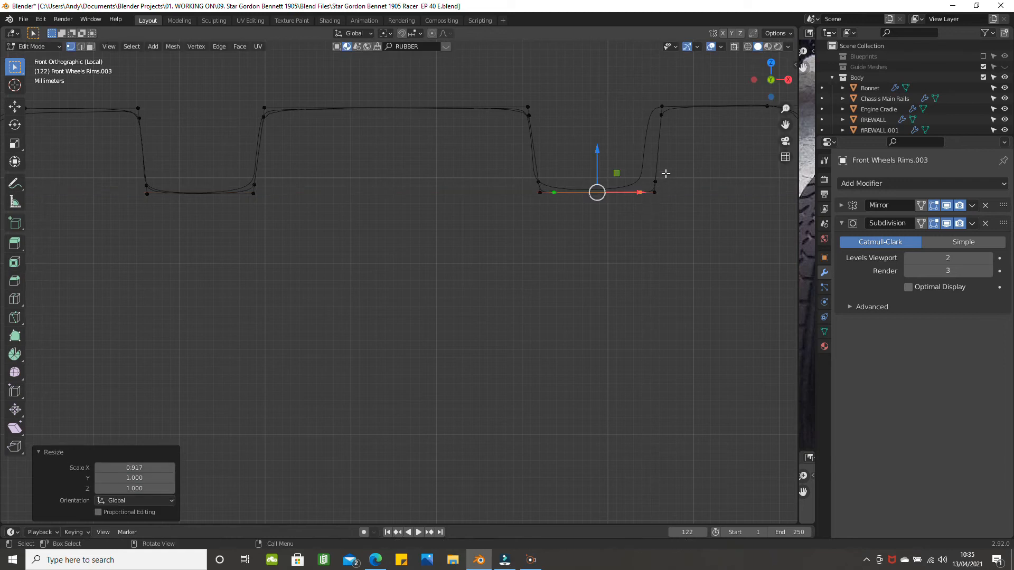
Step: Move the right groove's outer wall, with its tread-edge and floor vertices, slightly inward along X to match the reference outline
left_click(663, 105)
left_click(657, 182, "ctrl")
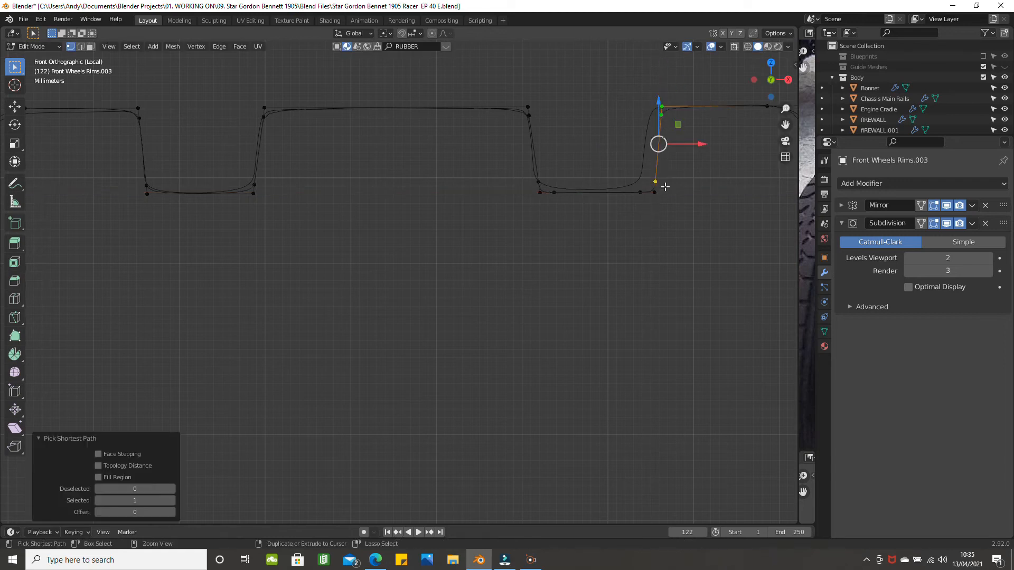
left_click(651, 194, "ctrl")
left_click(640, 192, "ctrl")
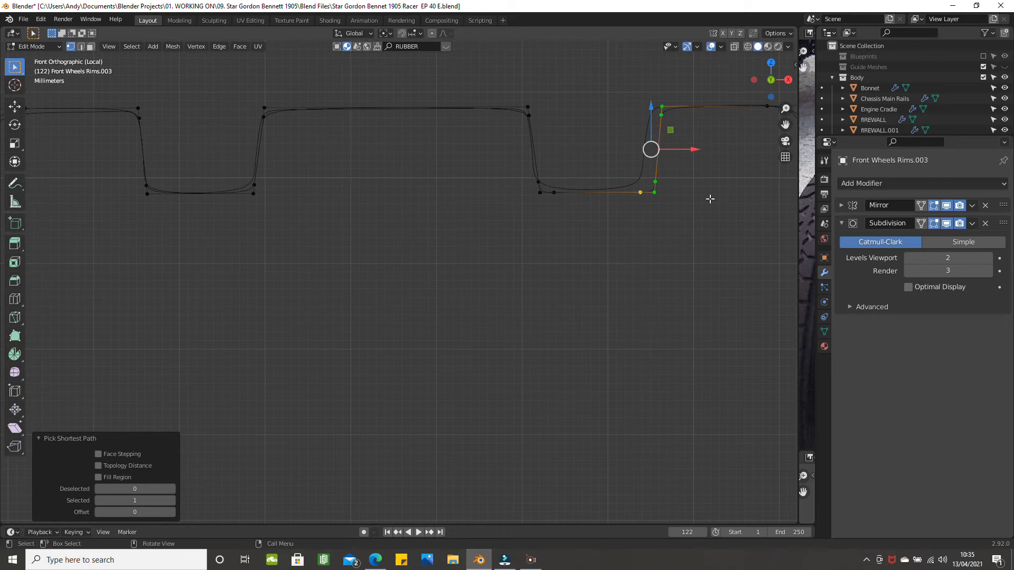
left_click_drag(692, 153, 682, 153)
key("Tab")
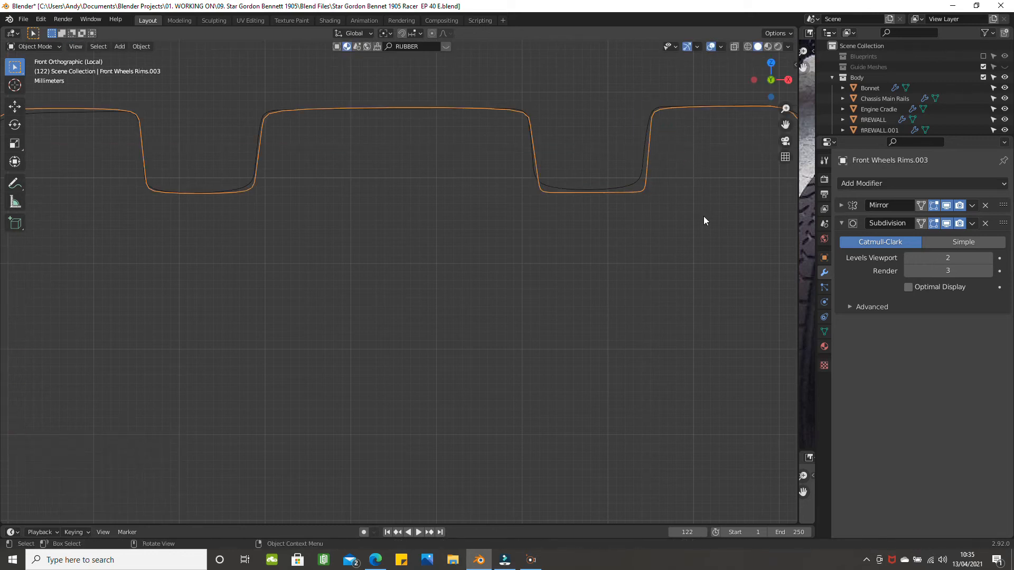
key("Tab")
key("Tab")
key("Tab")
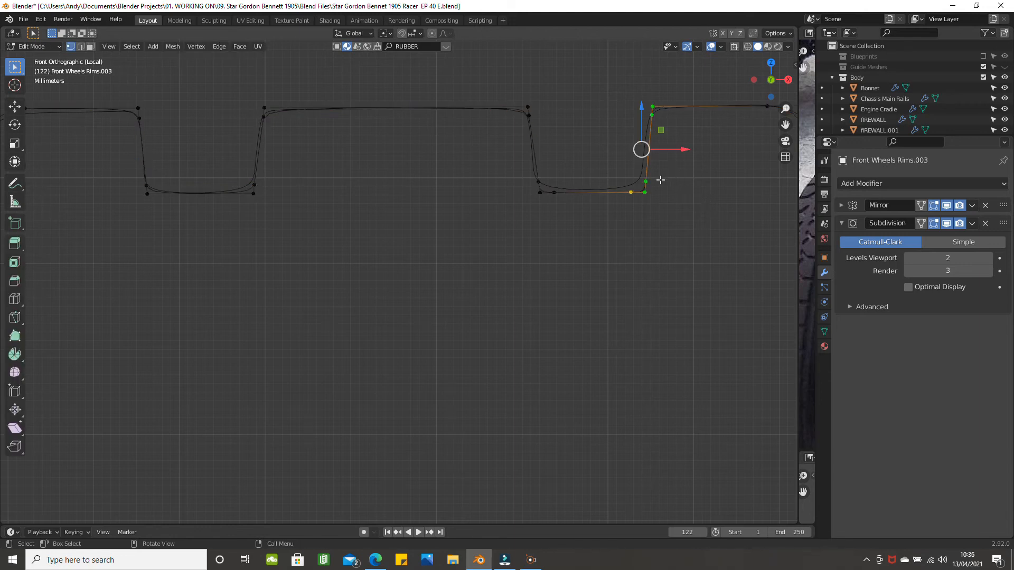
key("Tab")
key("Tab")
key("Tab")
key("Tab")
Step: Dissolve the two intermediate vertices on the right groove's floor and compare the smoothed groove with the reference outline
left_click(561, 195)
left_click(626, 196, "shift")
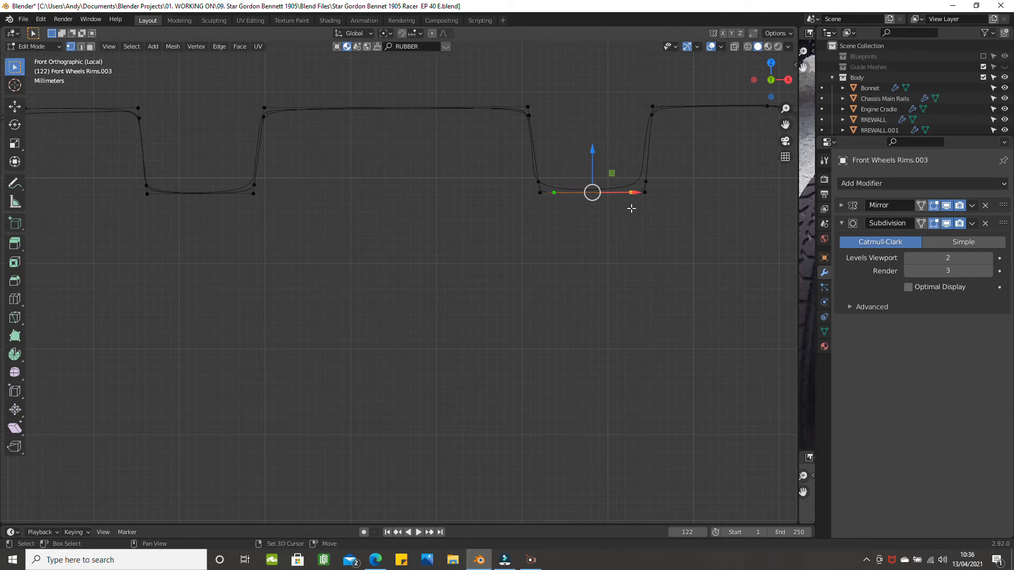
key("x")
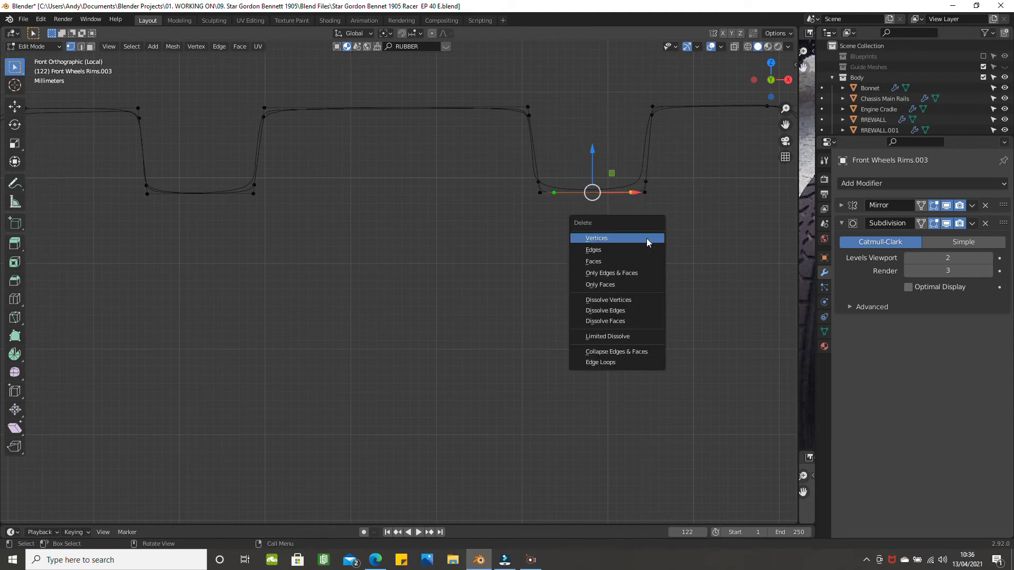
left_click(621, 300)
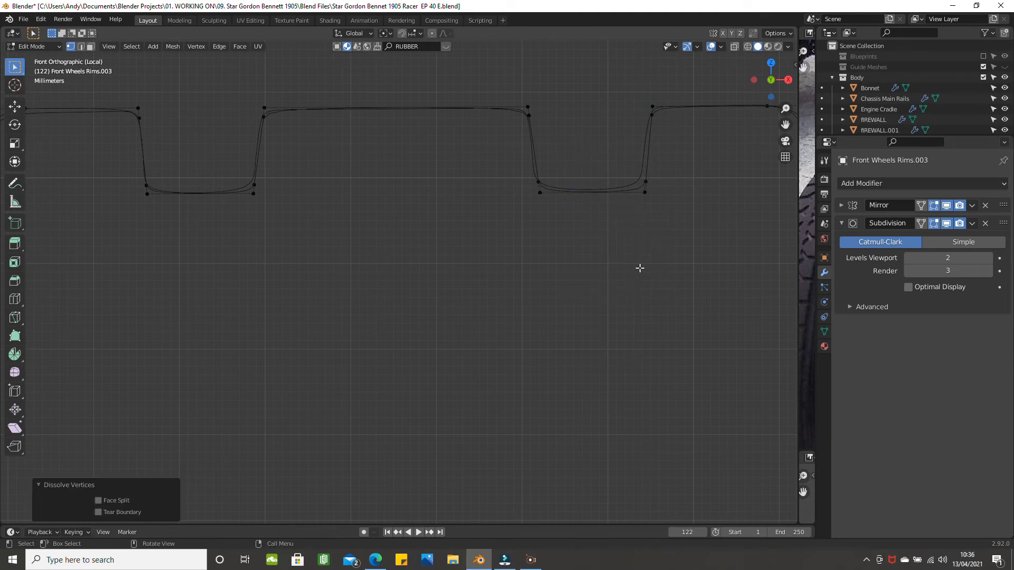
key("Tab")
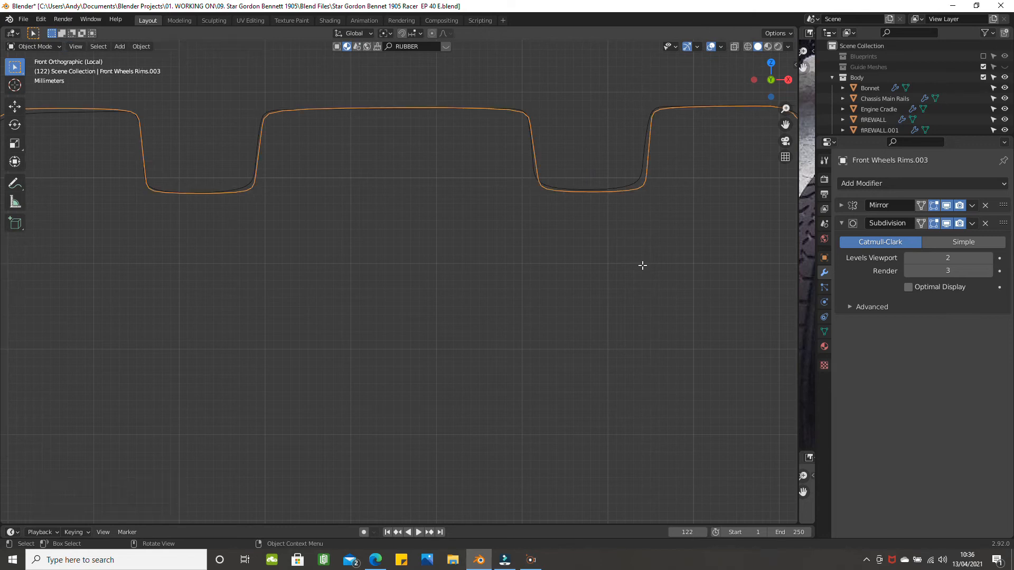
key("Tab")
key("Tab")
key("Tab")
key("Tab")
key("Tab")
Step: Shift the four vertices of the right groove's inner wall by -0.000222 m along X
scroll(534, 157, "down", 1)
left_click(507, 136)
left_click(517, 209, "ctrl")
left_click_drag(555, 173, 557, 172)
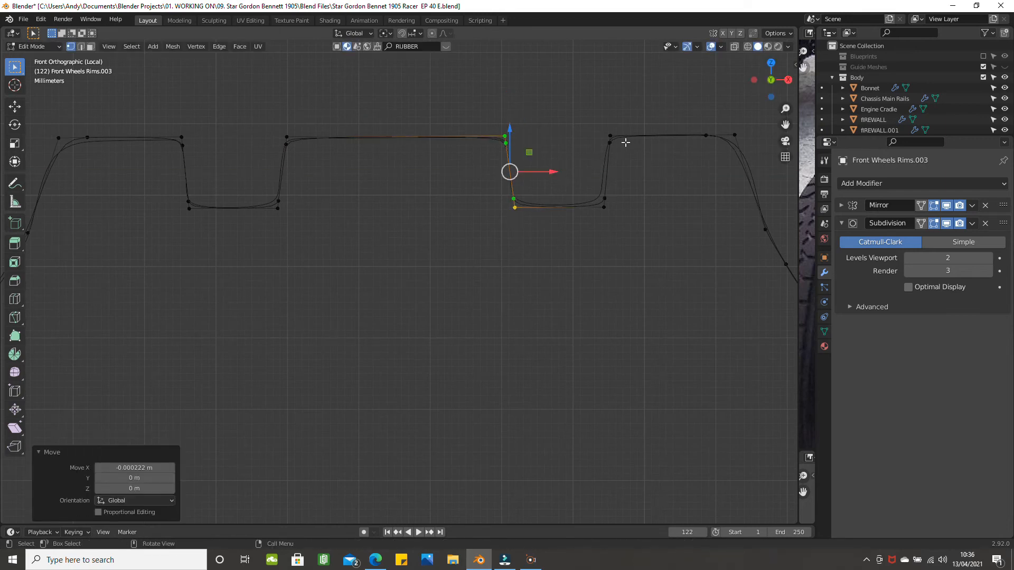
Step: Move the two lower vertices of the right groove's outer wall by -0.000592 m along X and check the full profile
left_click(606, 194)
left_click(606, 212, "shift")
left_click_drag(636, 203, 634, 197)
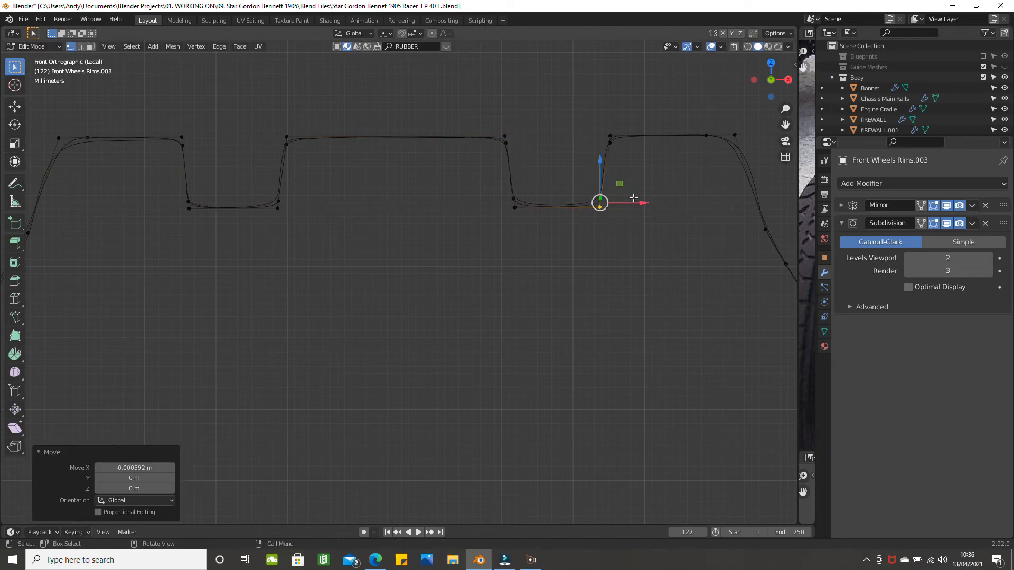
key("Tab")
key("Tab")
key("Tab")
scroll(657, 223, "down", 3)
scroll(657, 220, "down", 5)
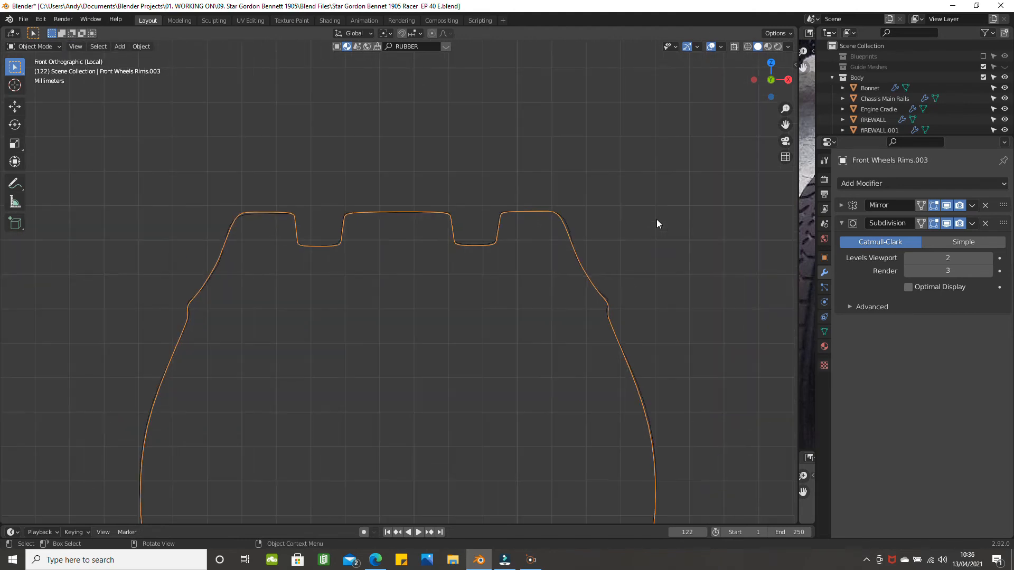
scroll(606, 239, "down", 2)
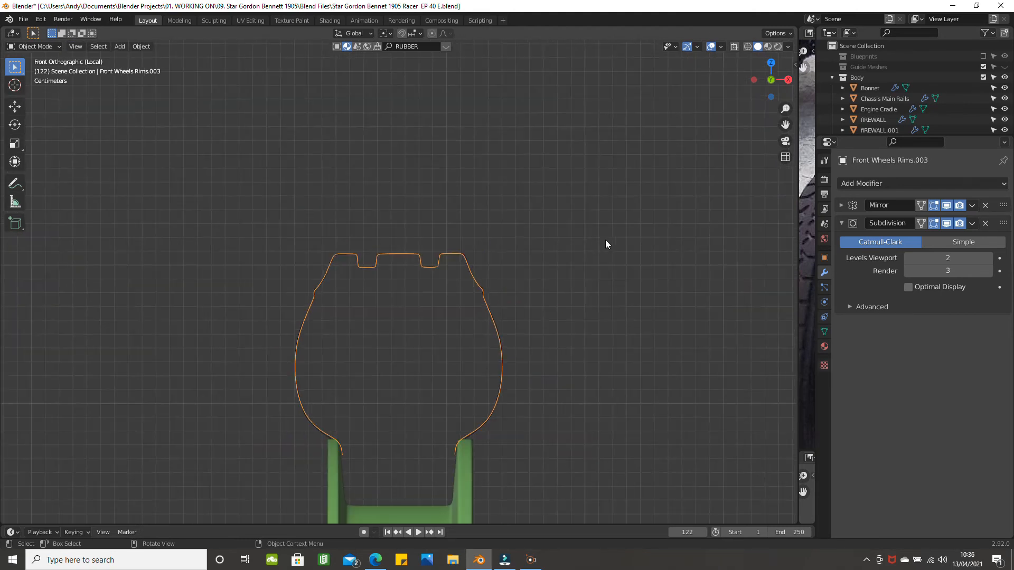
Step: Delete the old reference outline Front Wheels Rims.002 behind the new tyre profile
key("Tab")
middle_click_drag(566, 231, 543, 238)
key("Tab")
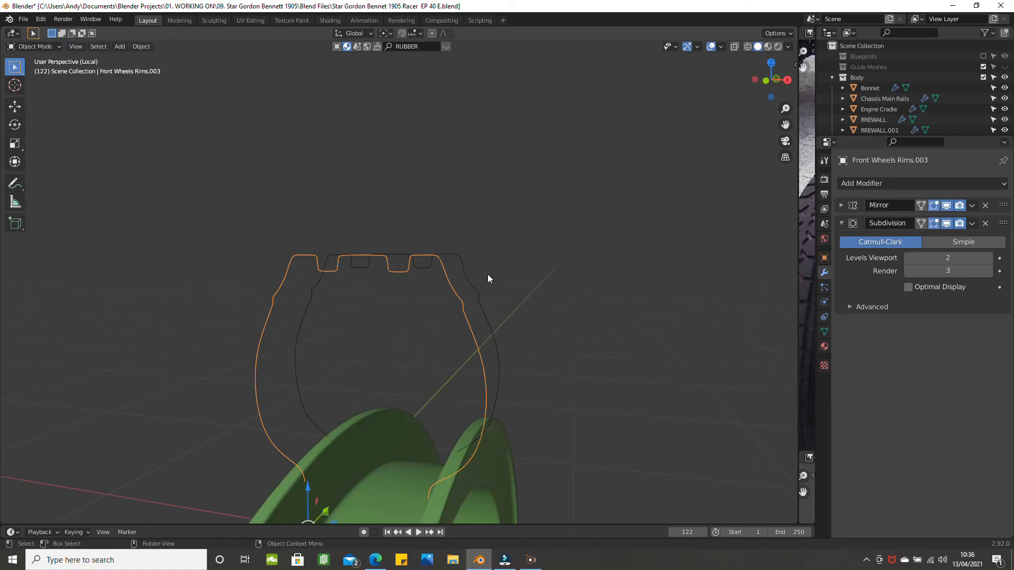
left_click(474, 293)
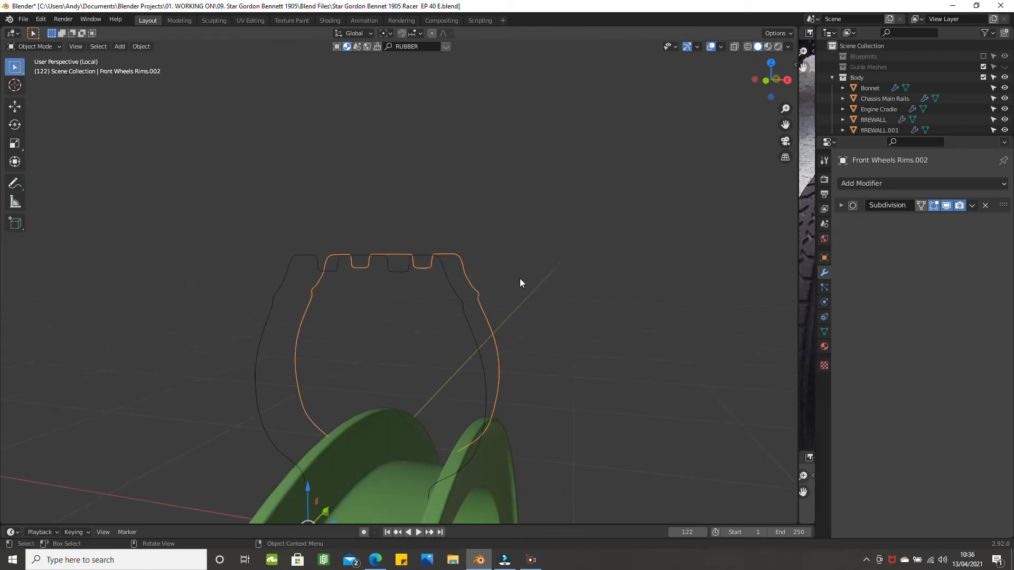
middle_click_drag(522, 274, 518, 272)
key("x")
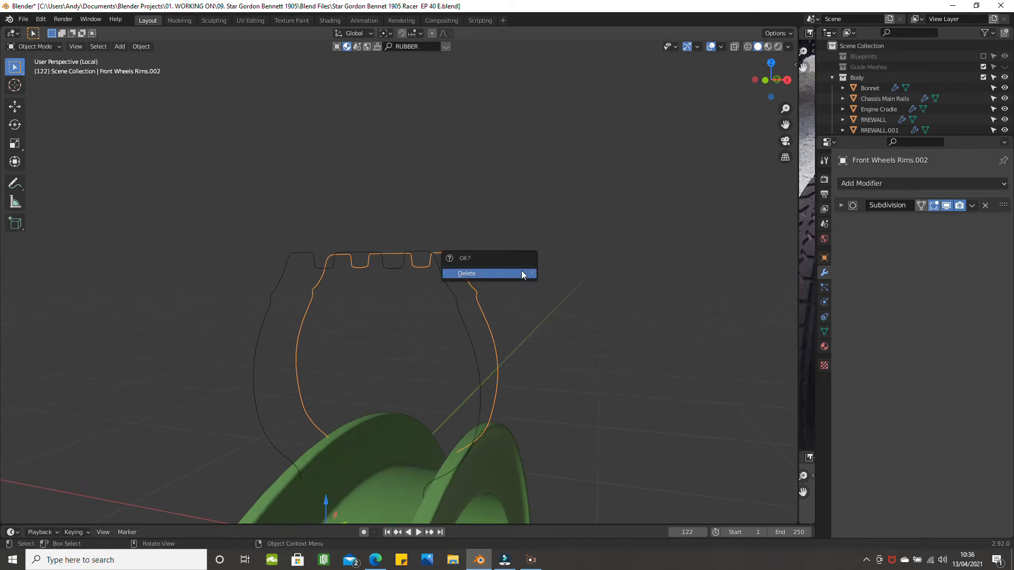
left_click(522, 273)
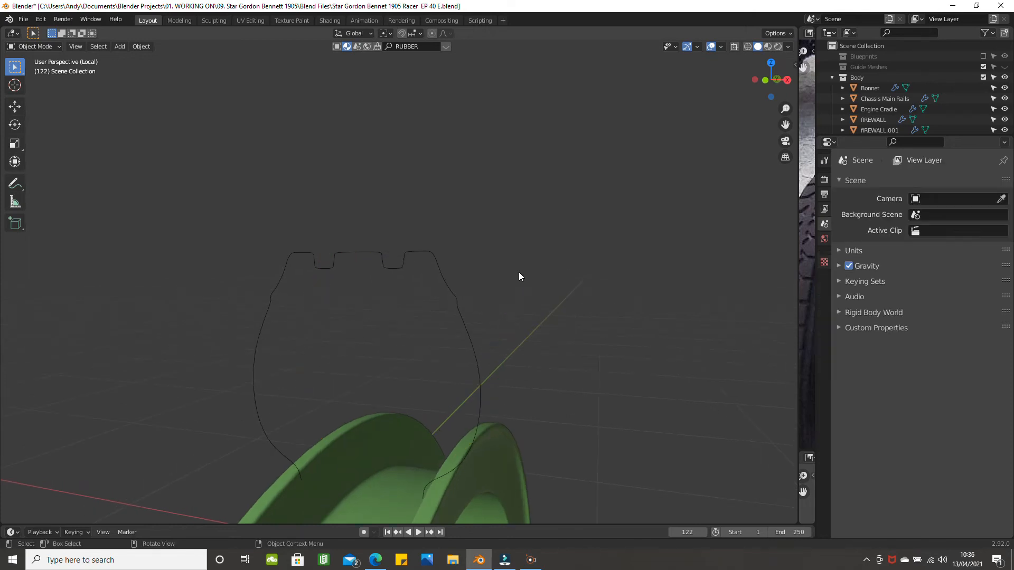
Step: Select the new tyre profile and examine its position relative to the whole wheel rim in right orthographic view
middle_click_drag(519, 271, 535, 270)
left_click(487, 299)
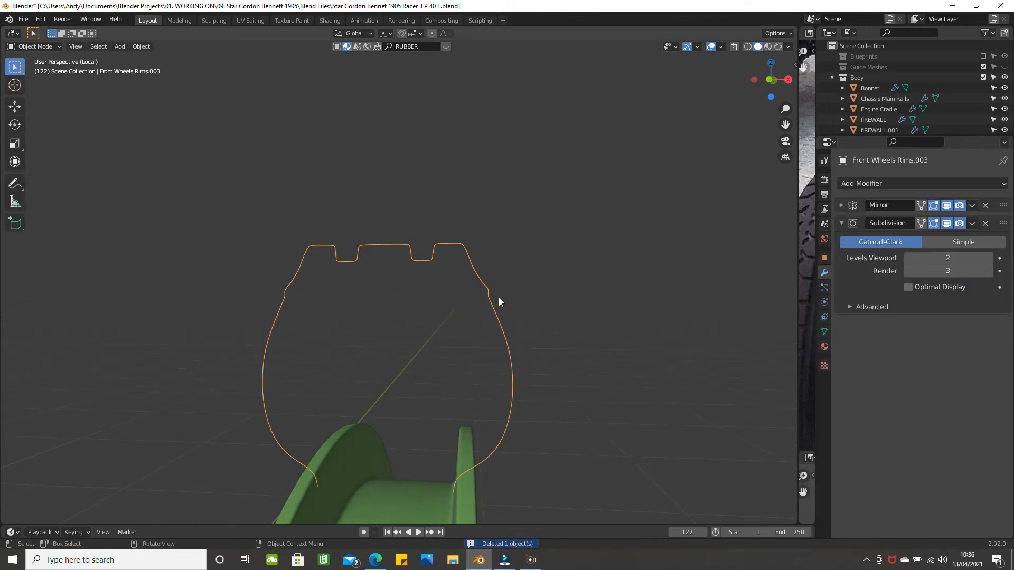
key("KP_5")
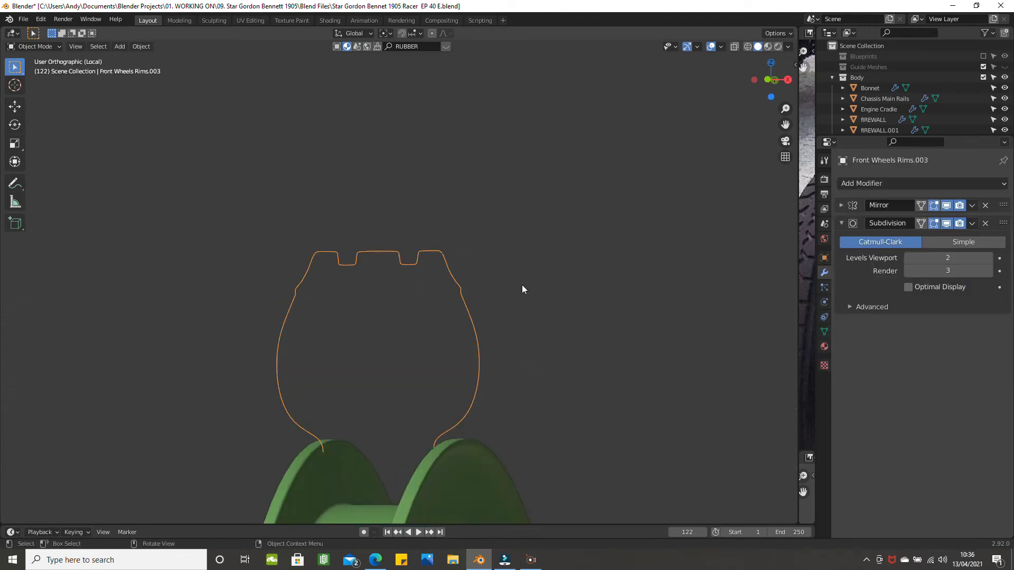
key("KP_3")
scroll(522, 289, "down", 6)
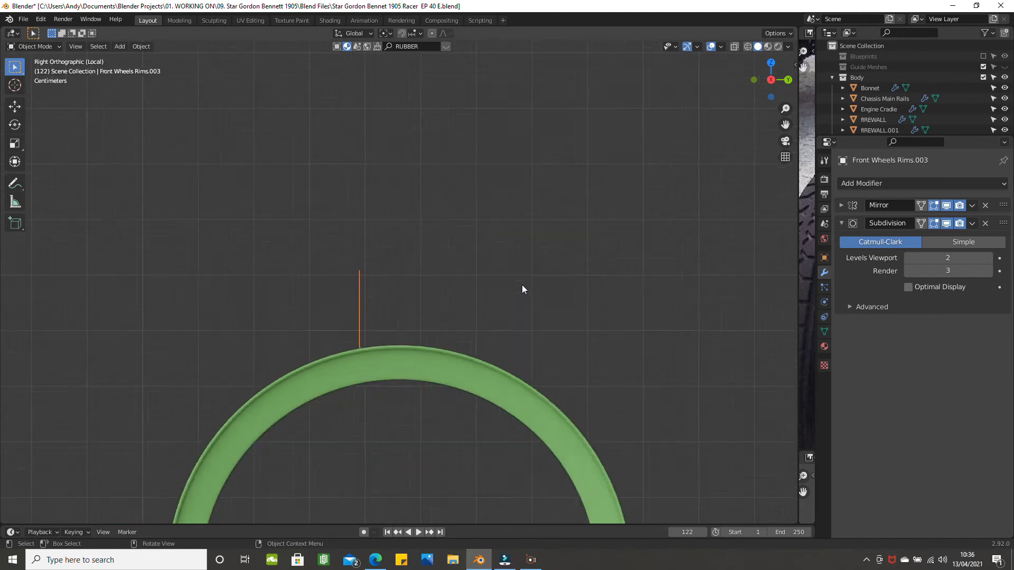
middle_click_drag(449, 295, 521, 248, "shift")
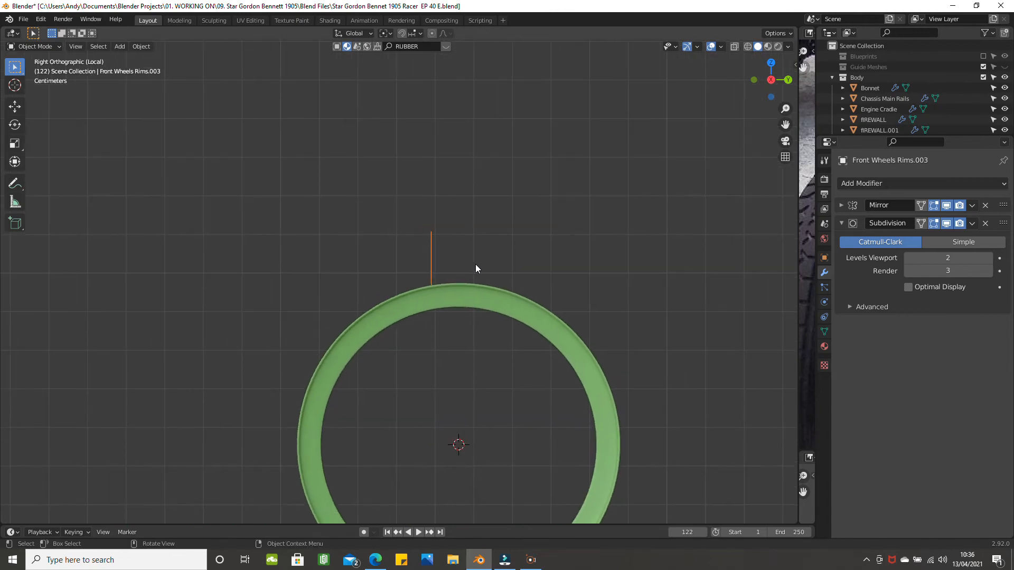
scroll(483, 270, "up", 1)
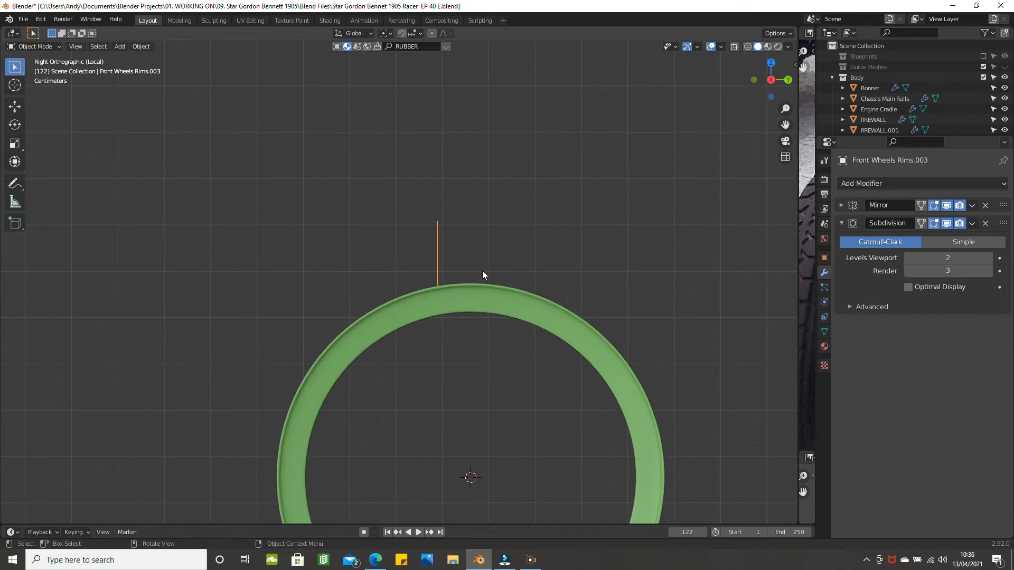
scroll(483, 279, "down", 1)
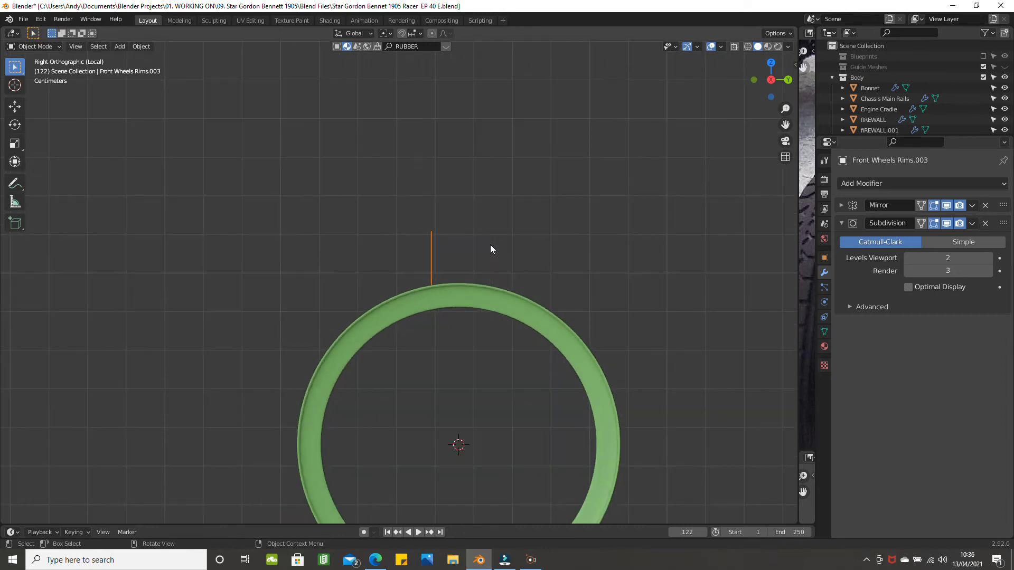
middle_click_drag(547, 299, 586, 161, "shift")
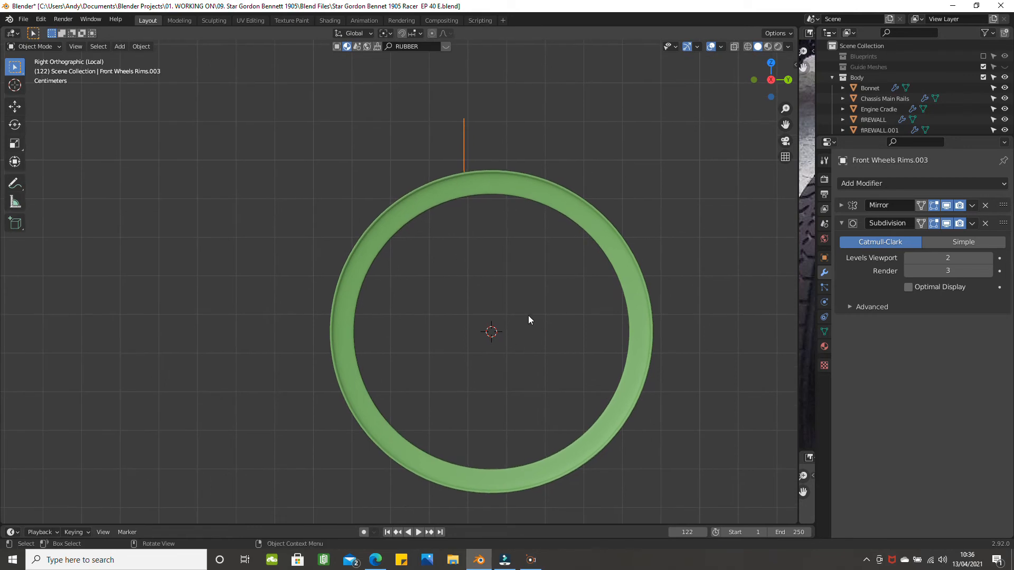
Step: Snap the 3D cursor to the centre of the front wheel rim, using all of the rim's mesh as the selection
left_click(452, 197)
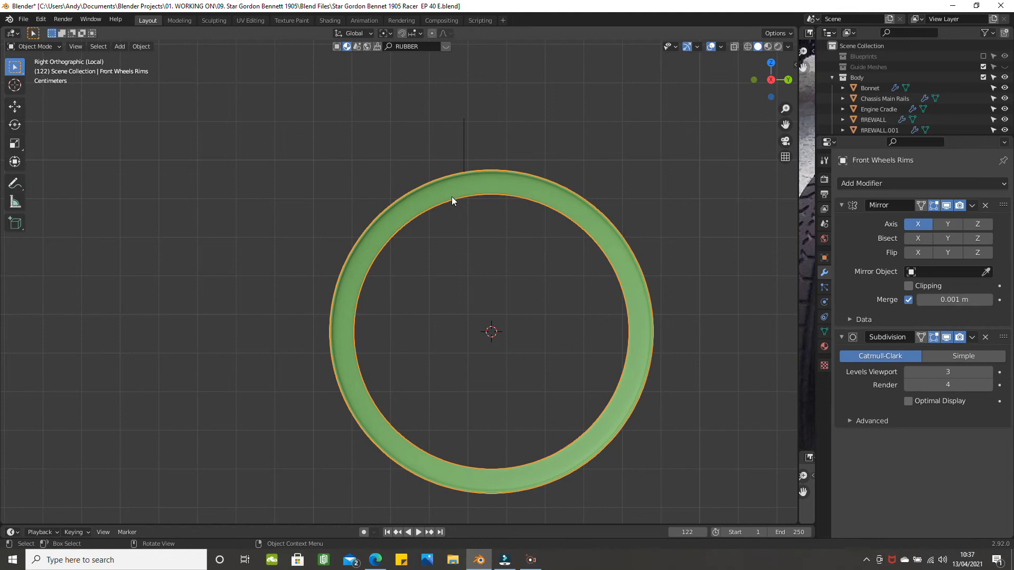
key("Tab")
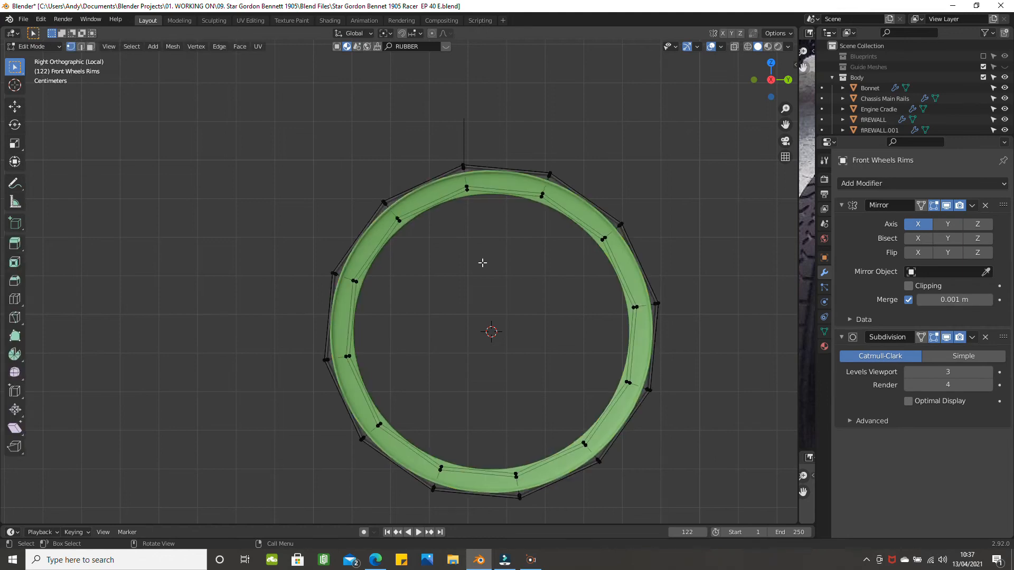
key("a")
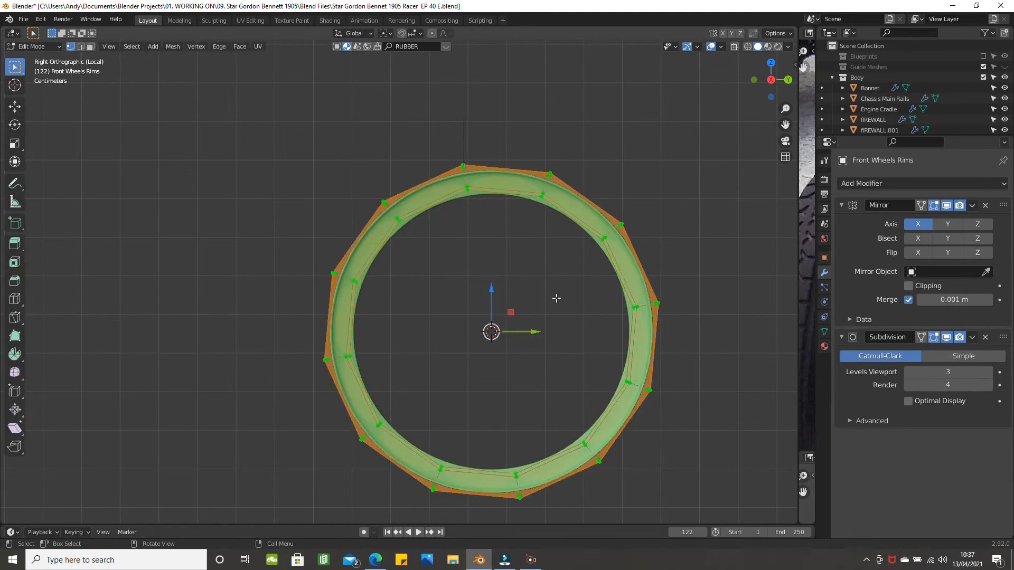
key("shift+s")
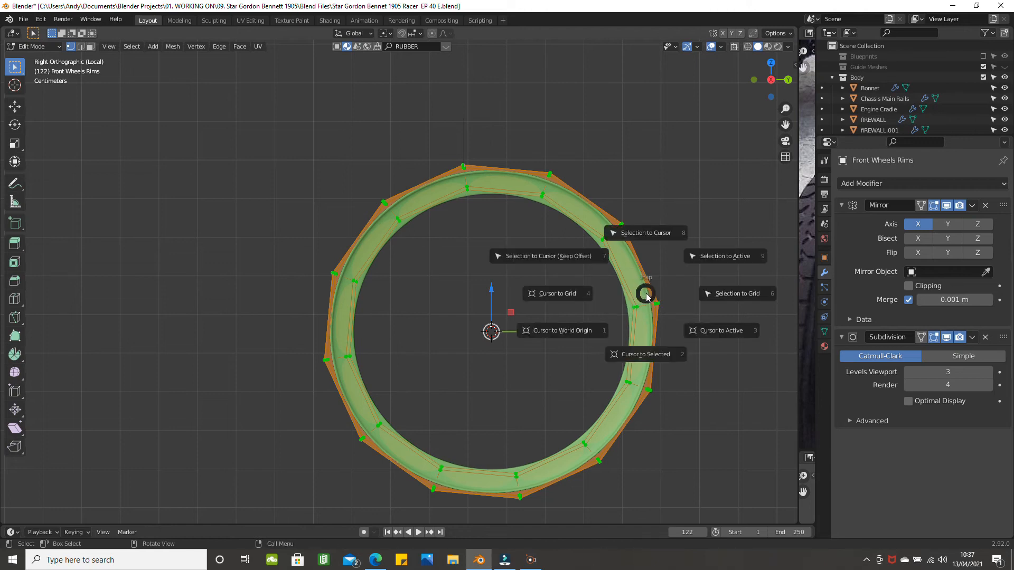
left_click(633, 349)
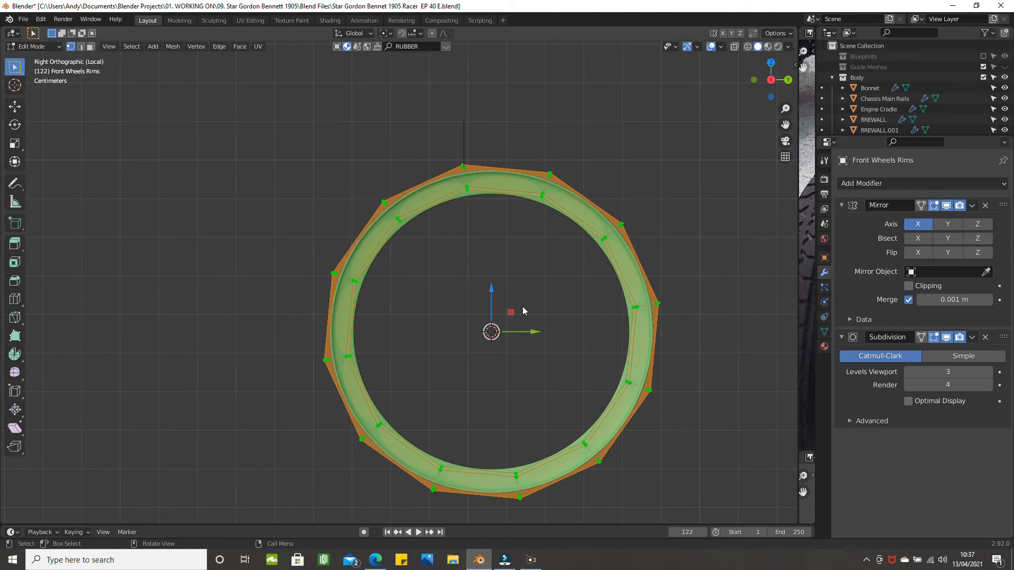
key("Tab")
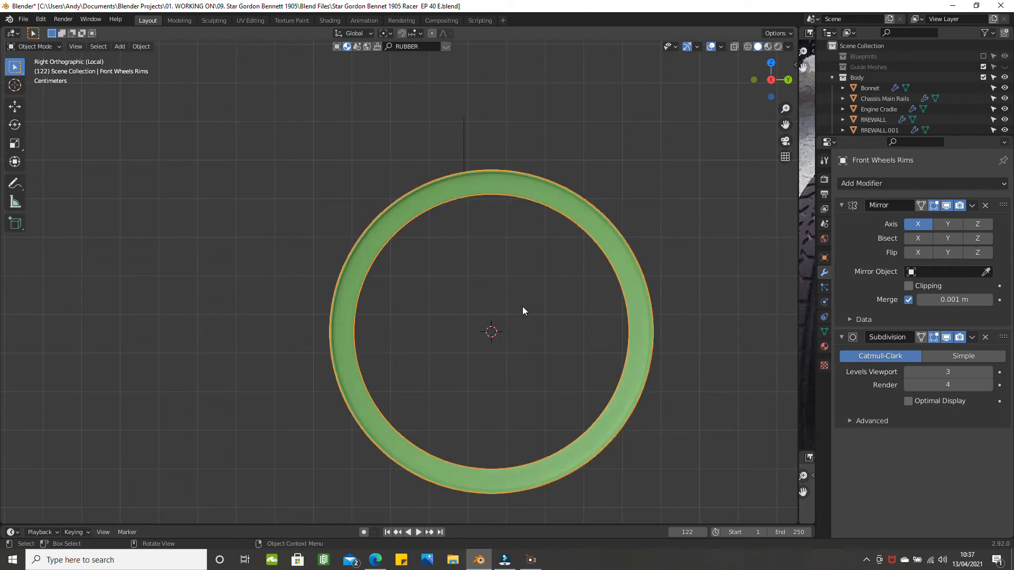
Step: Select the tyre profile above the rim and move it 0.11157 m along Y in top view
left_click(459, 153)
scroll(526, 208, "down", 1)
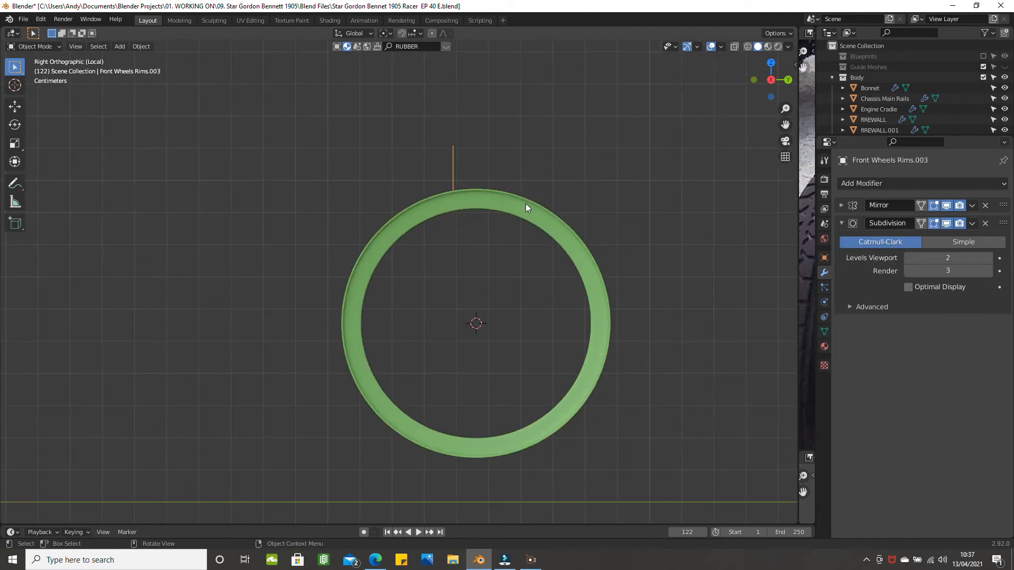
middle_click_drag(502, 210, 429, 223, "shift")
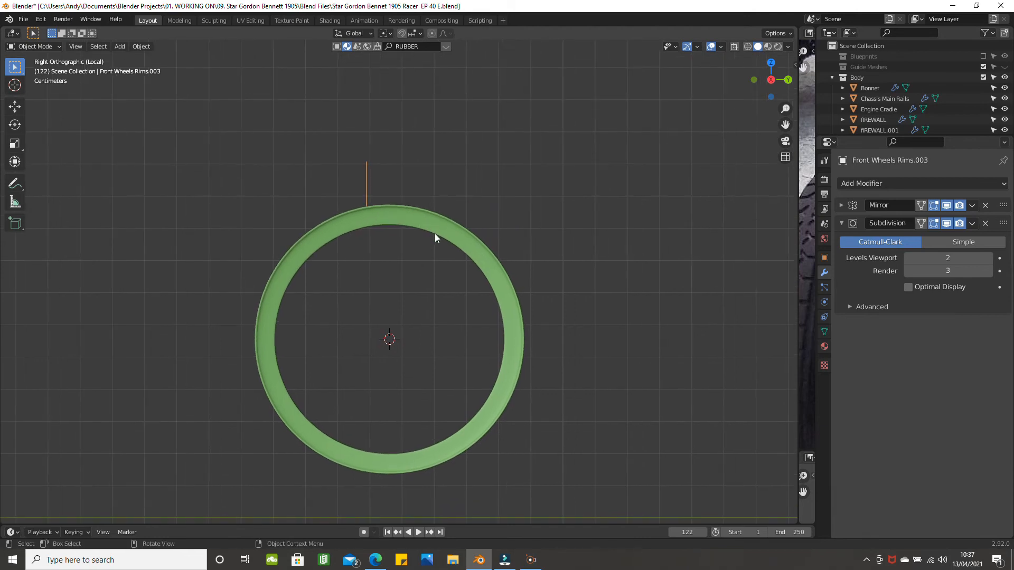
middle_click_drag(364, 213, 359, 200, "shift")
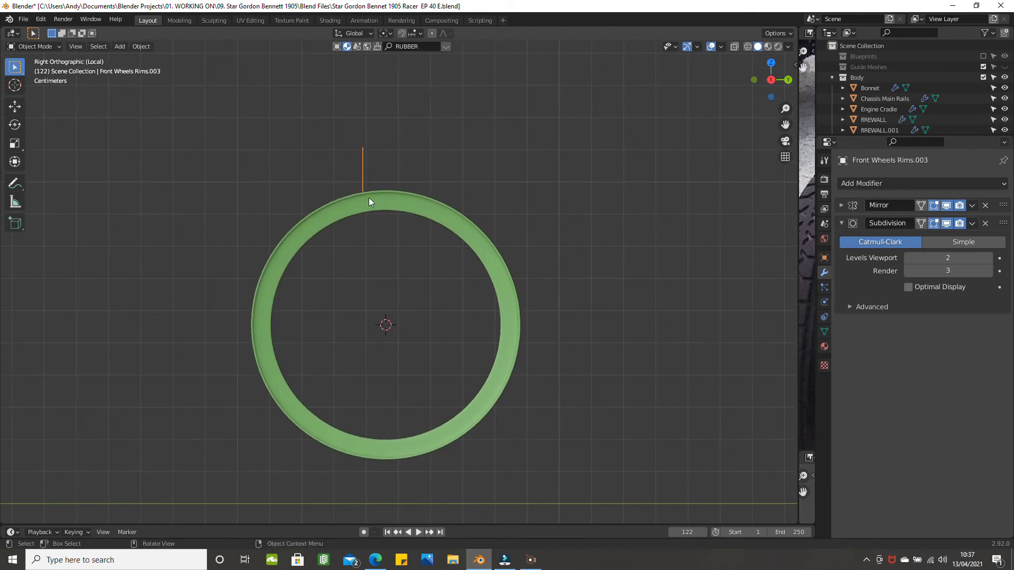
key("KP_7")
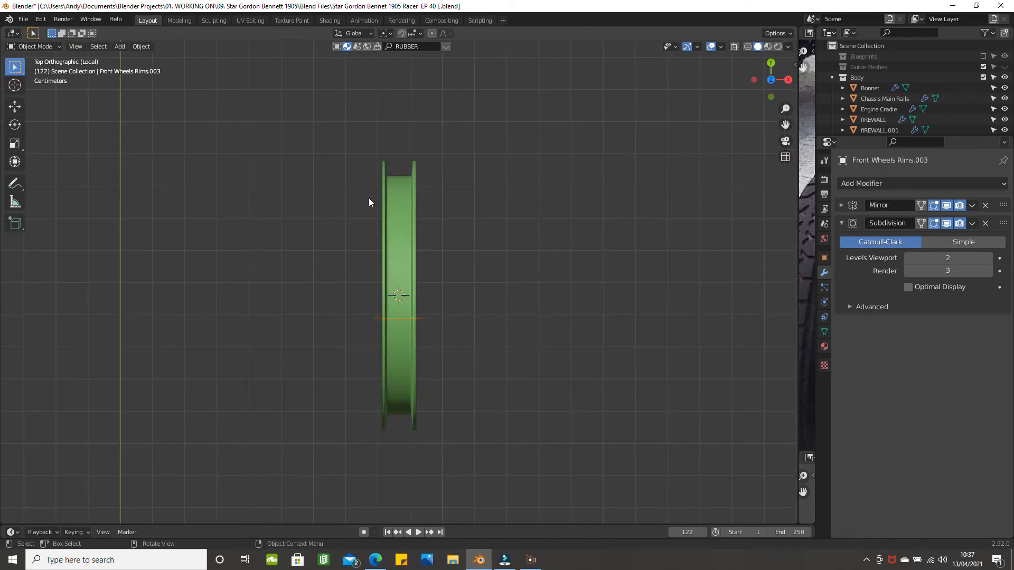
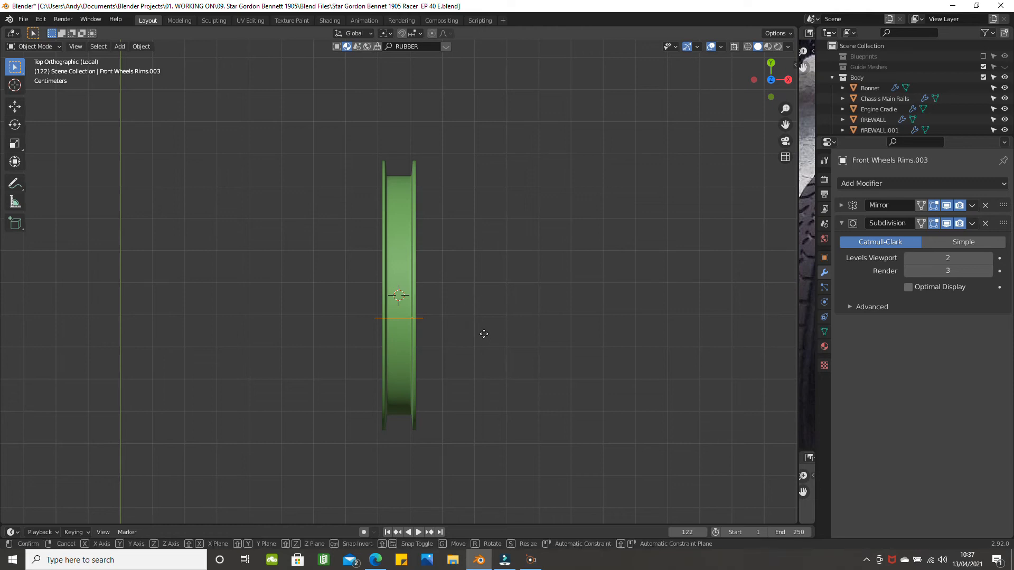
key("g")
key("y")
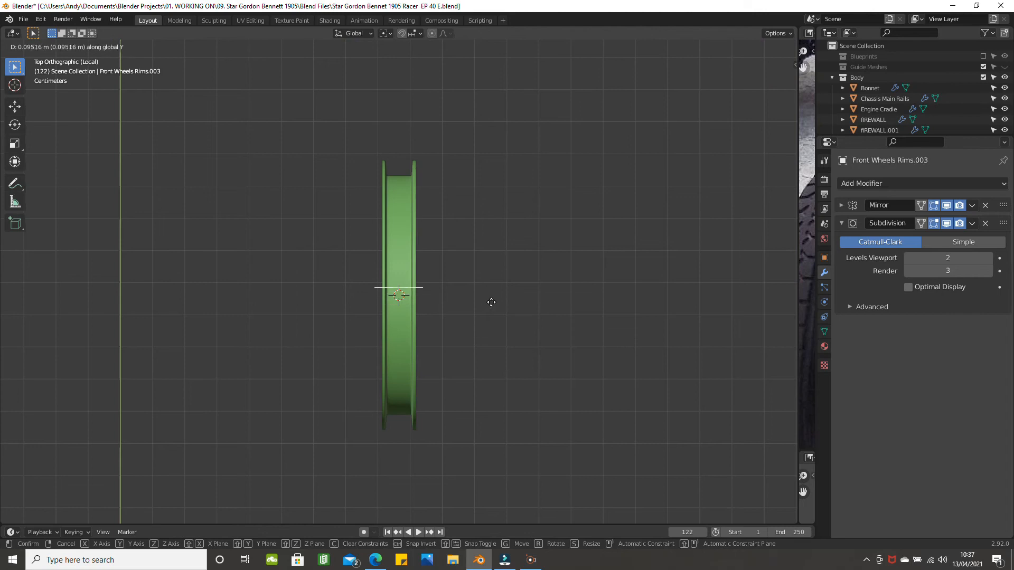
left_click(493, 298)
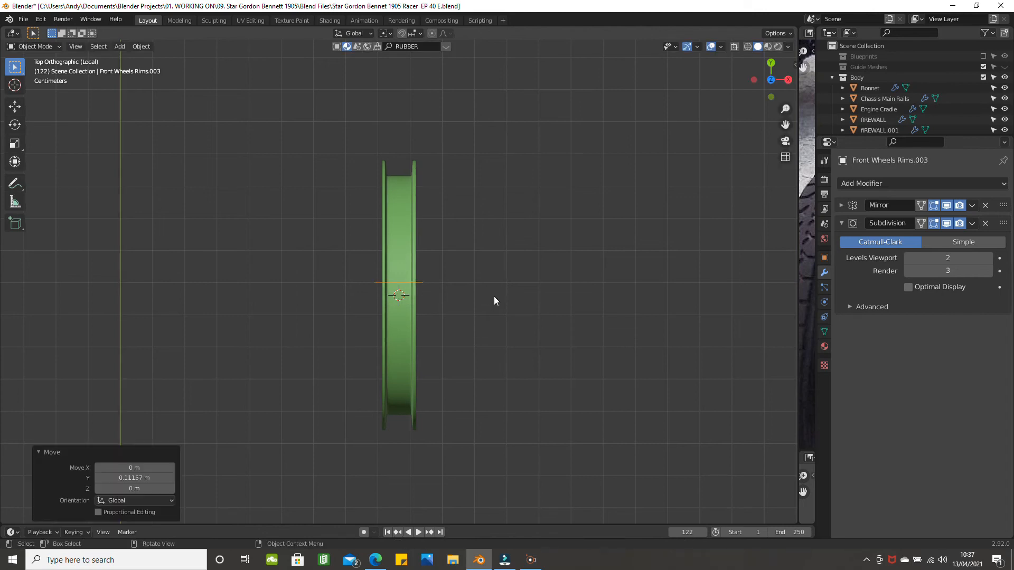
Step: Move the tyre profile -0.042158 m along Y in right view, lining it up vertically with the rim's centre
middle_click_drag(489, 293, 338, 208)
scroll(413, 188, "up", 4)
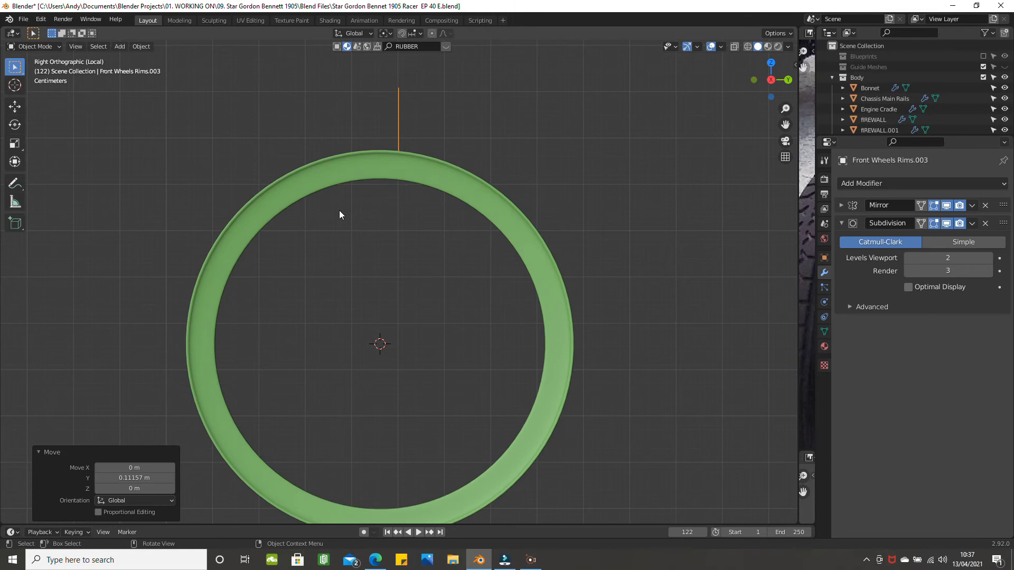
middle_click_drag(339, 210, 342, 213)
key("KP_7")
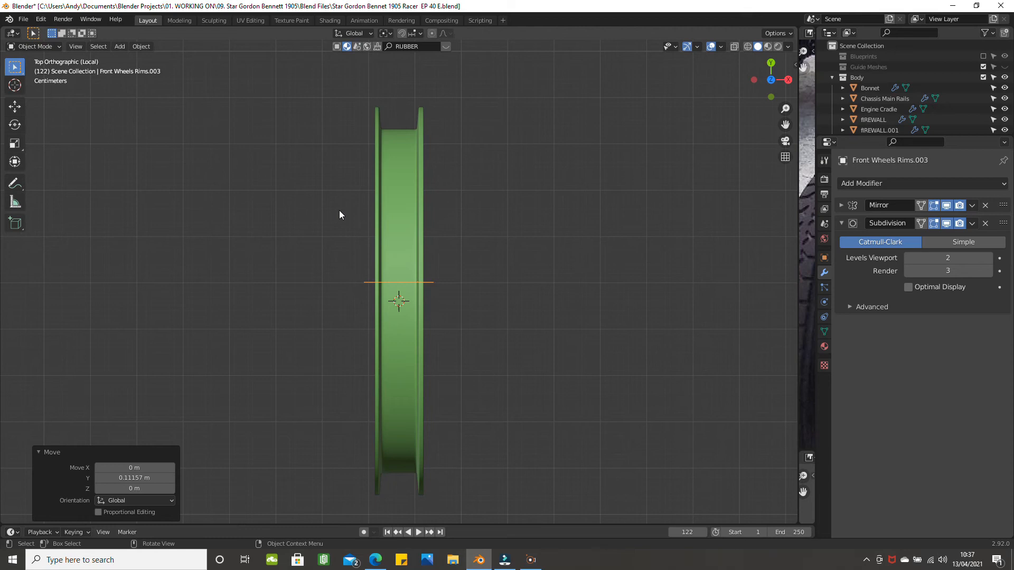
middle_click_drag(339, 211, 337, 207)
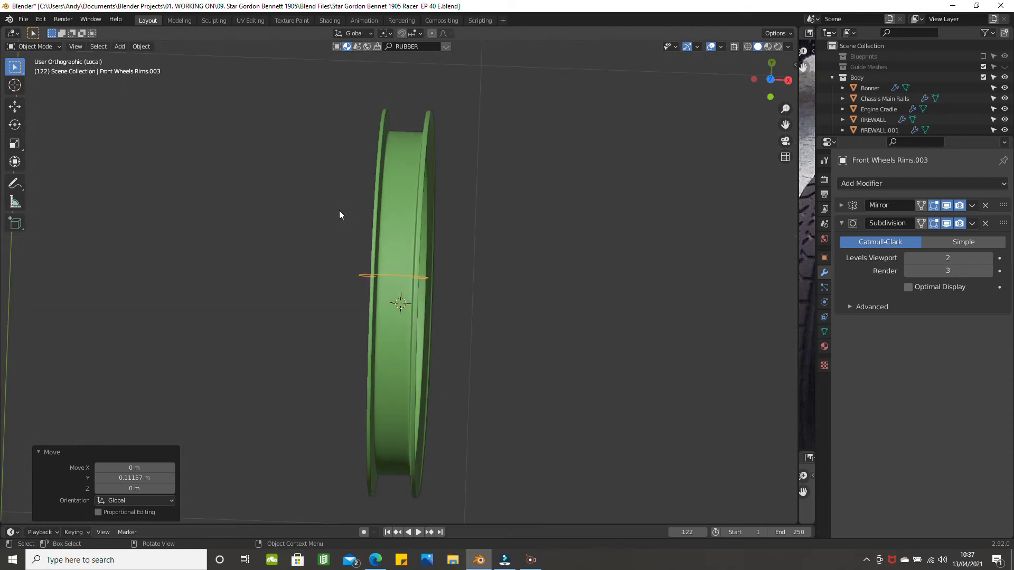
key("KP_3")
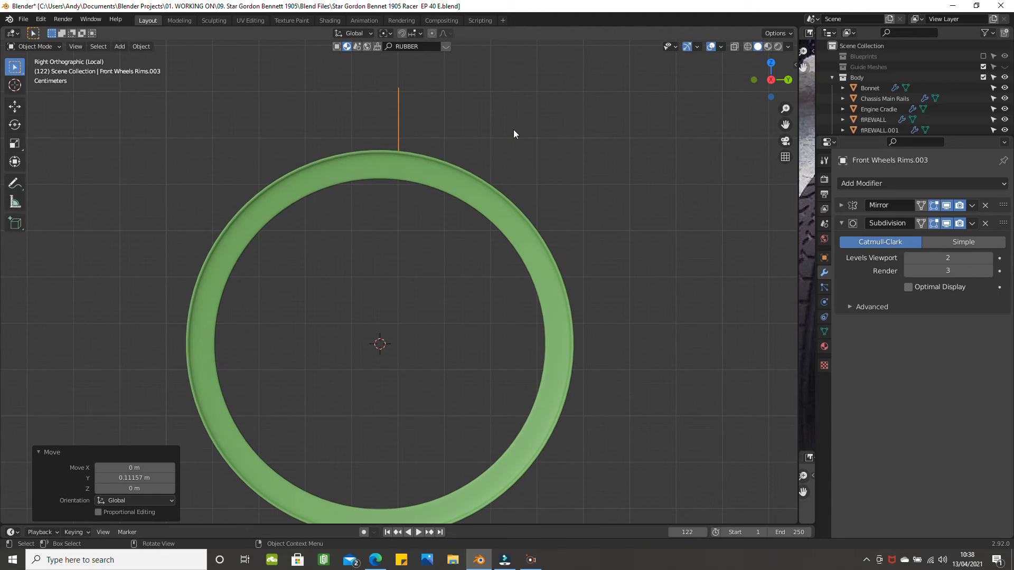
key("g")
key("y")
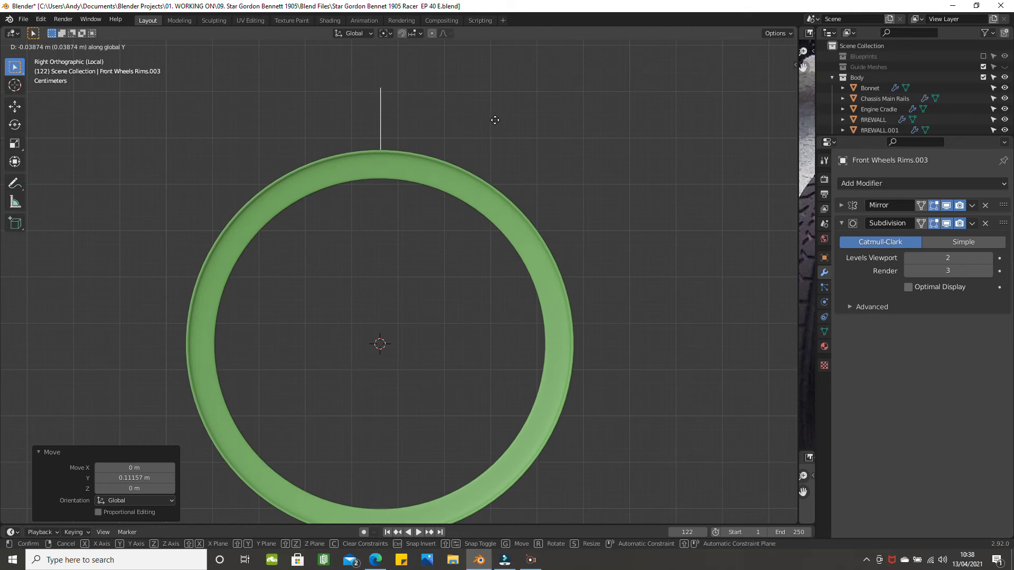
left_click(472, 168)
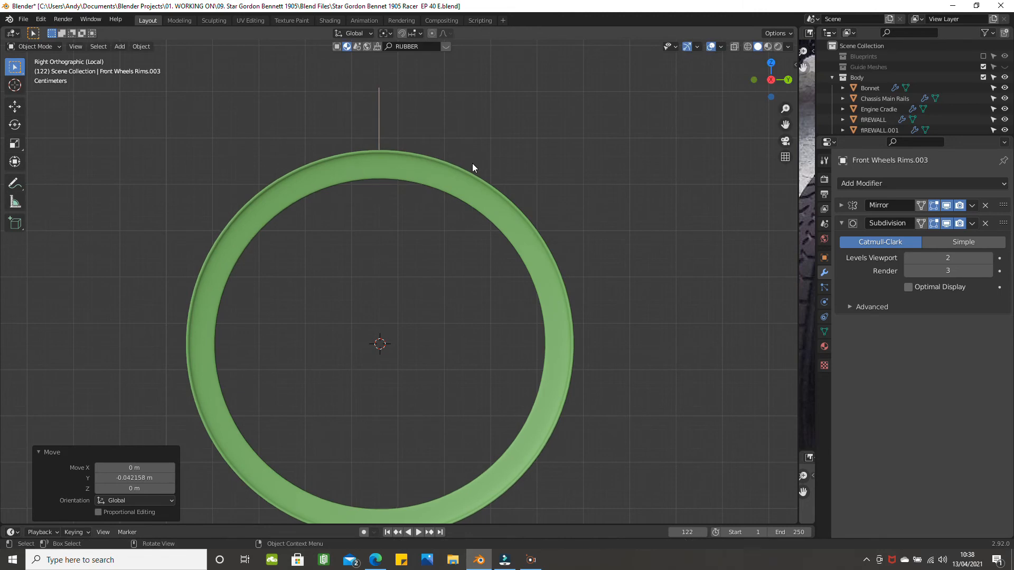
key("b")
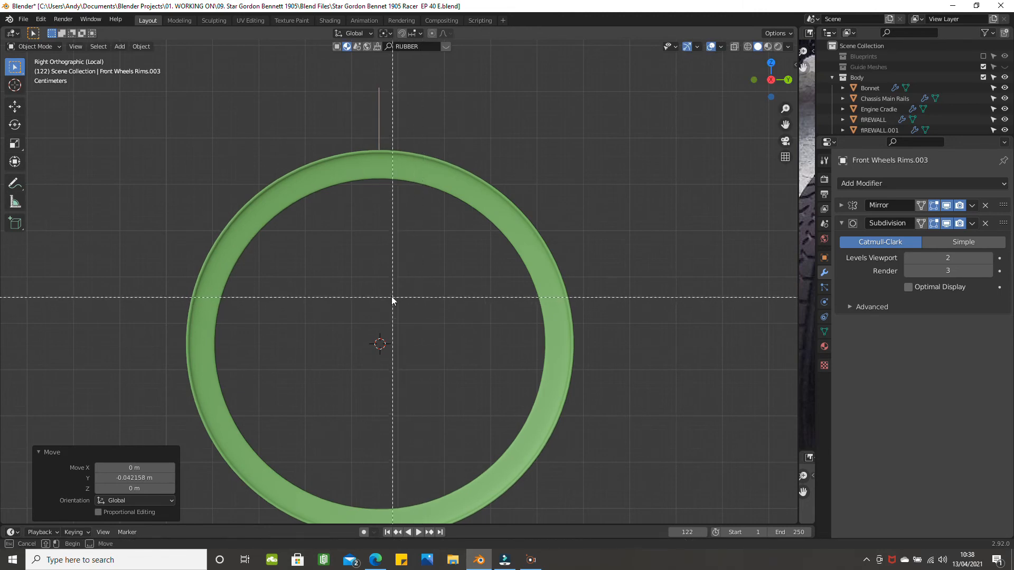
key("Escape")
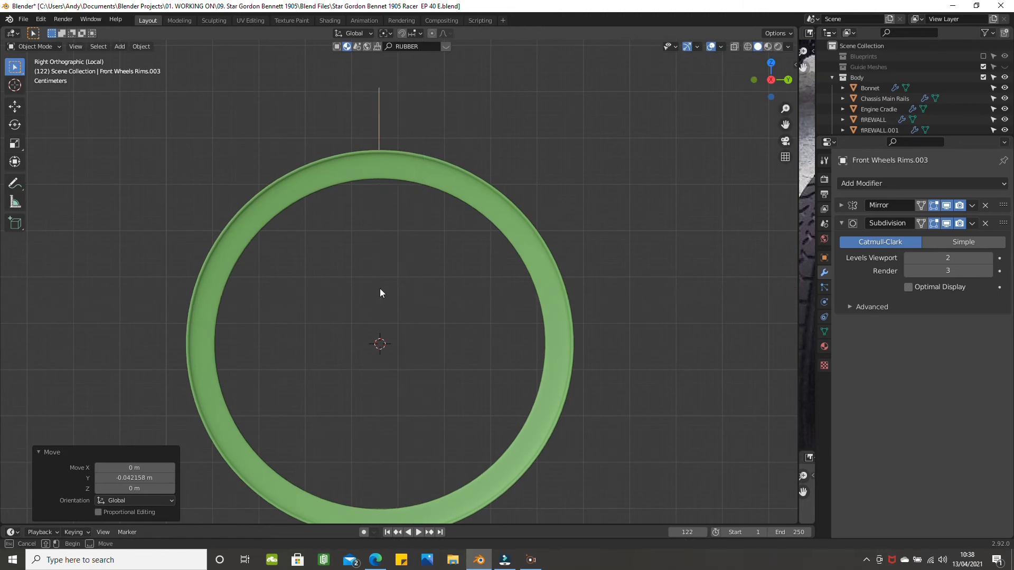
Step: Spin the whole tyre profile mesh 360° around the 3D cursor, with the number of steps set to 60
scroll(602, 262, "down", 3)
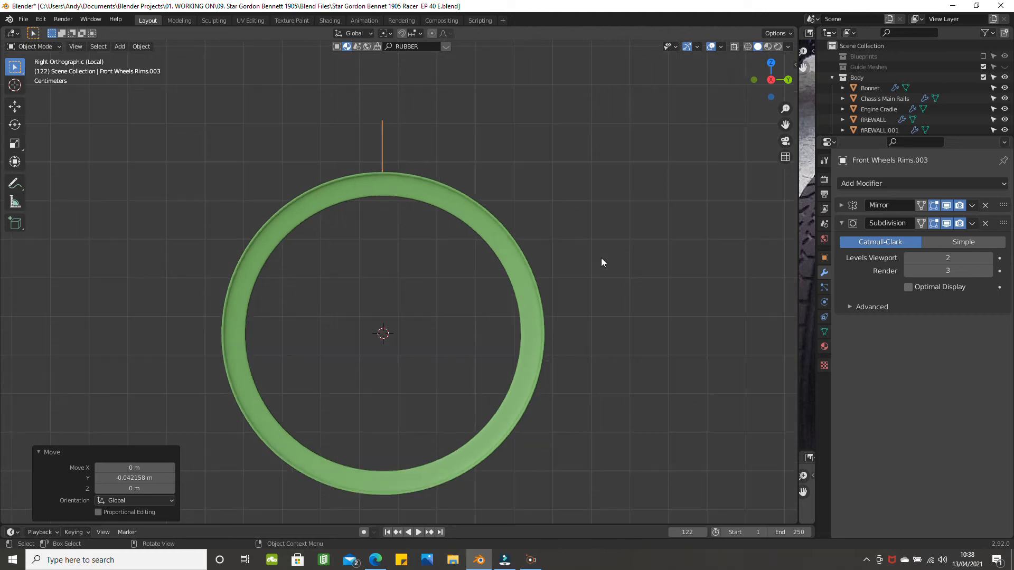
scroll(601, 262, "down", 1)
middle_click_drag(573, 224, 582, 245, "shift")
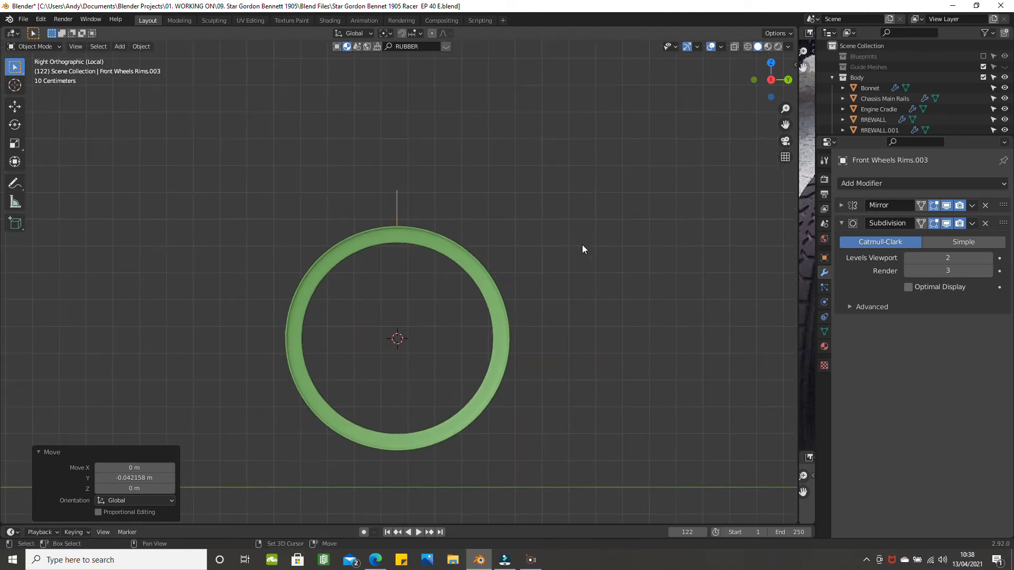
key("Tab")
key("a")
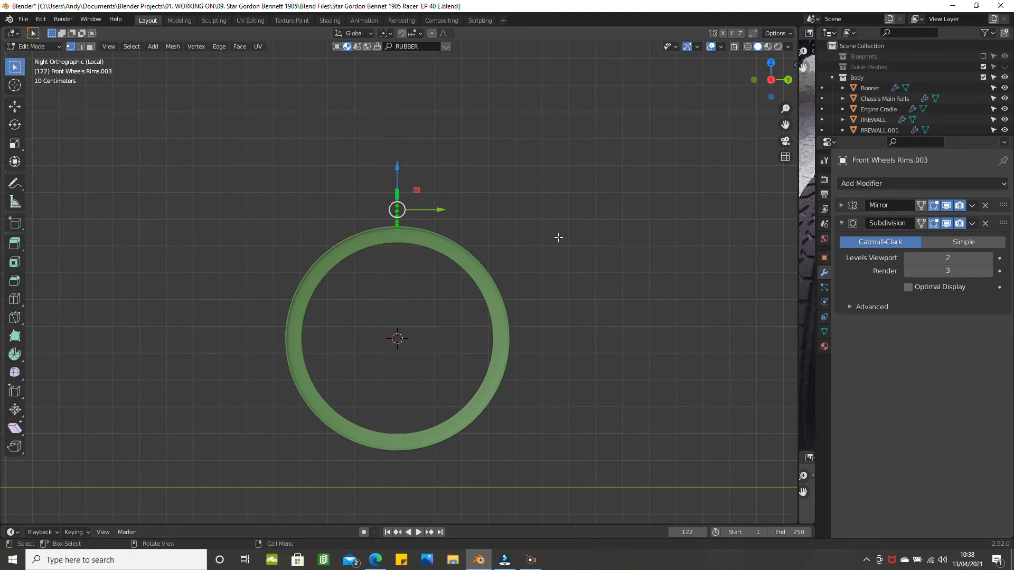
scroll(559, 238, "down", 1)
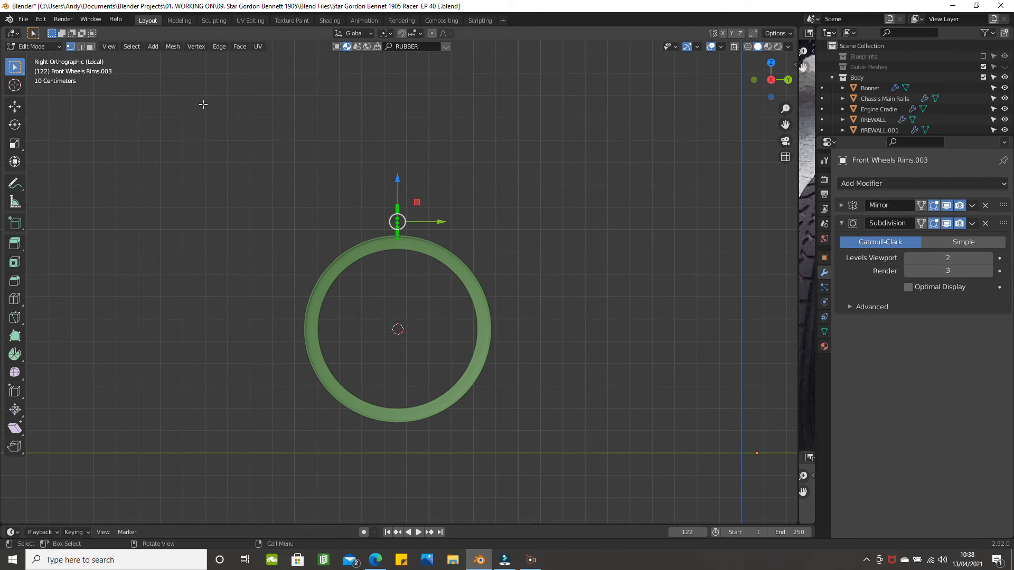
left_click(15, 355)
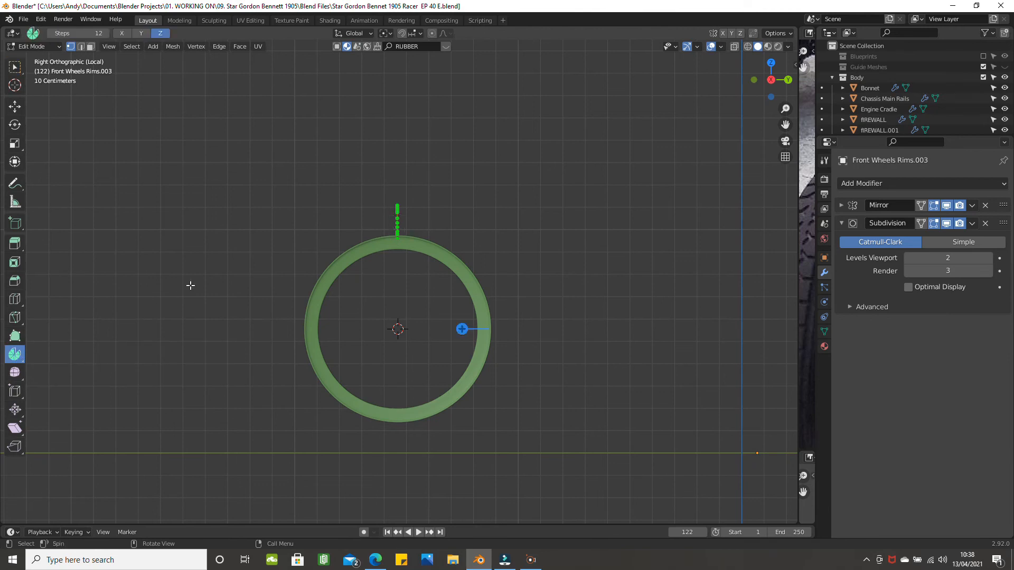
left_click(463, 332)
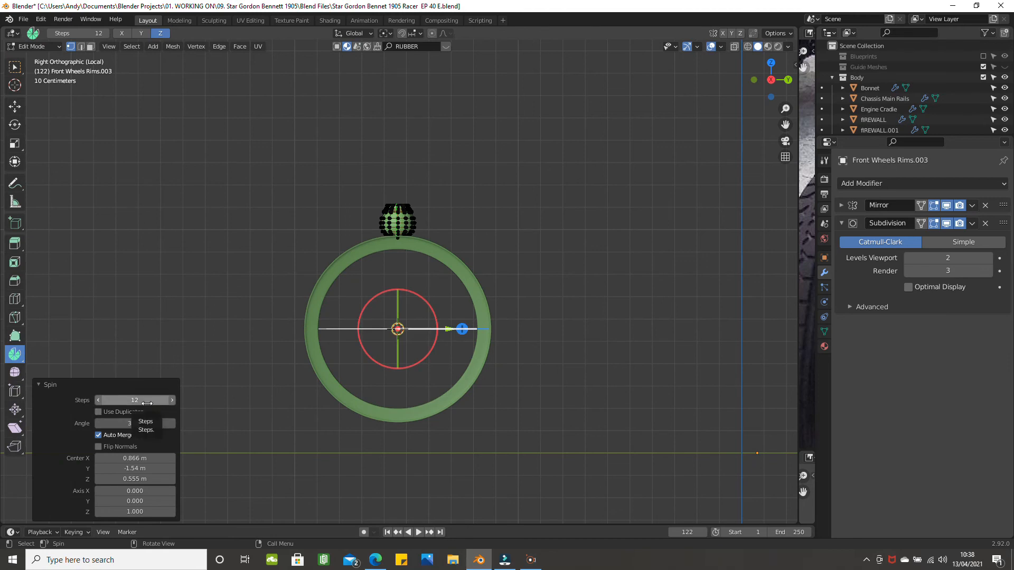
left_click(149, 402)
type("60")
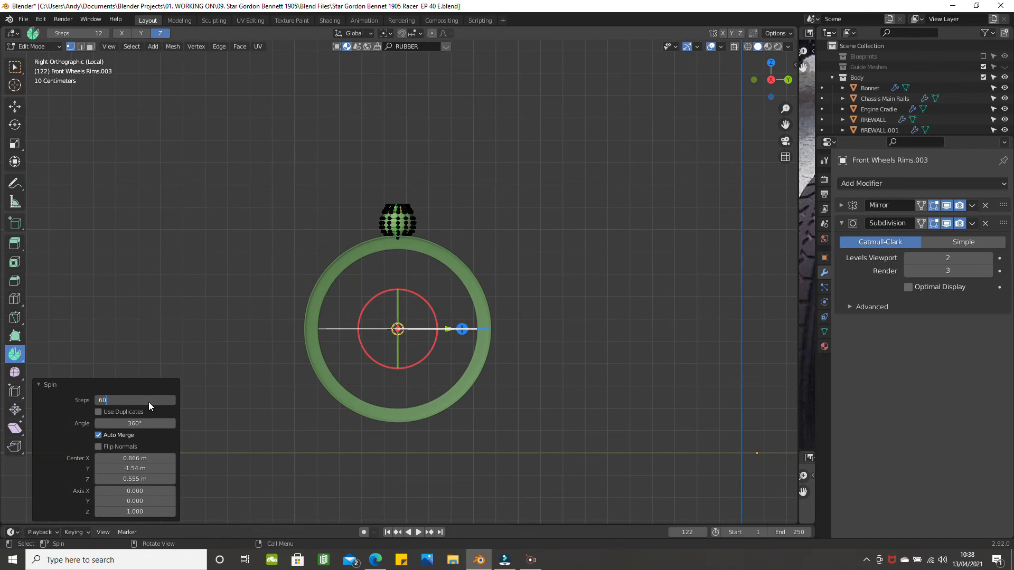
key("Return")
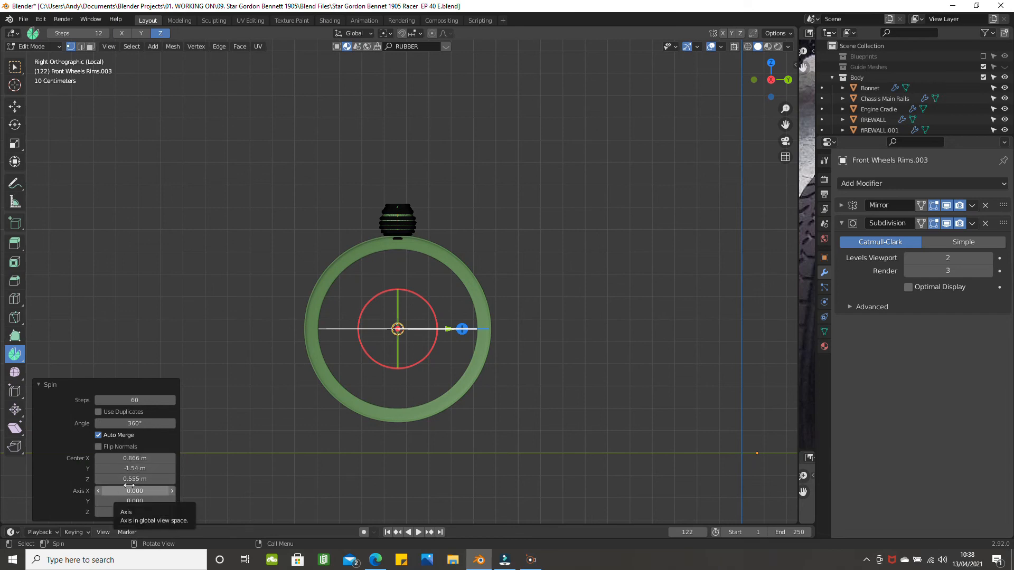
Step: Set the spin axis to X 1 and Z 0 so the profile sweeps around the rim, and inspect the tyre in perspective
scroll(326, 387, "down", 1)
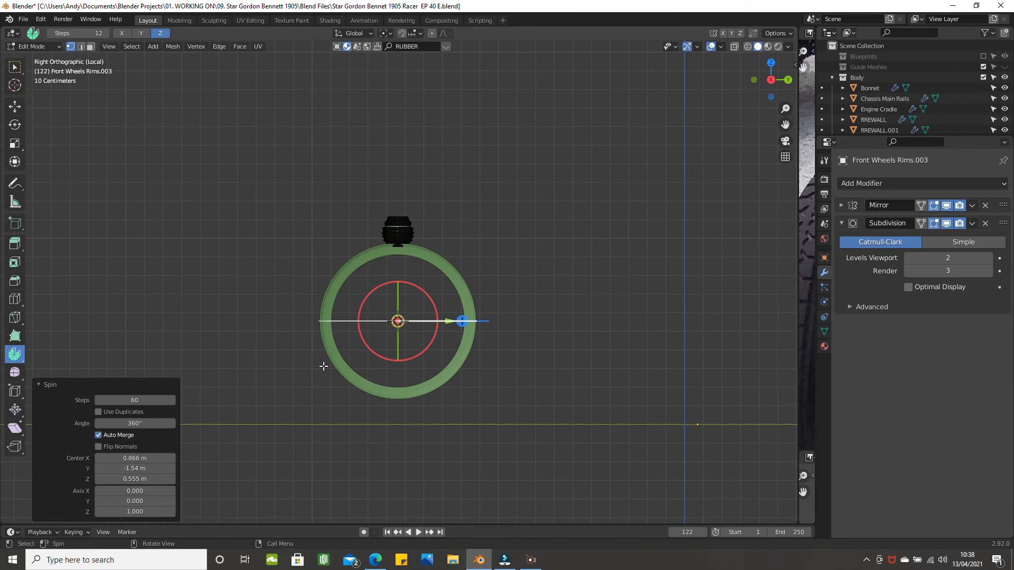
middle_click_drag(391, 400, 534, 386)
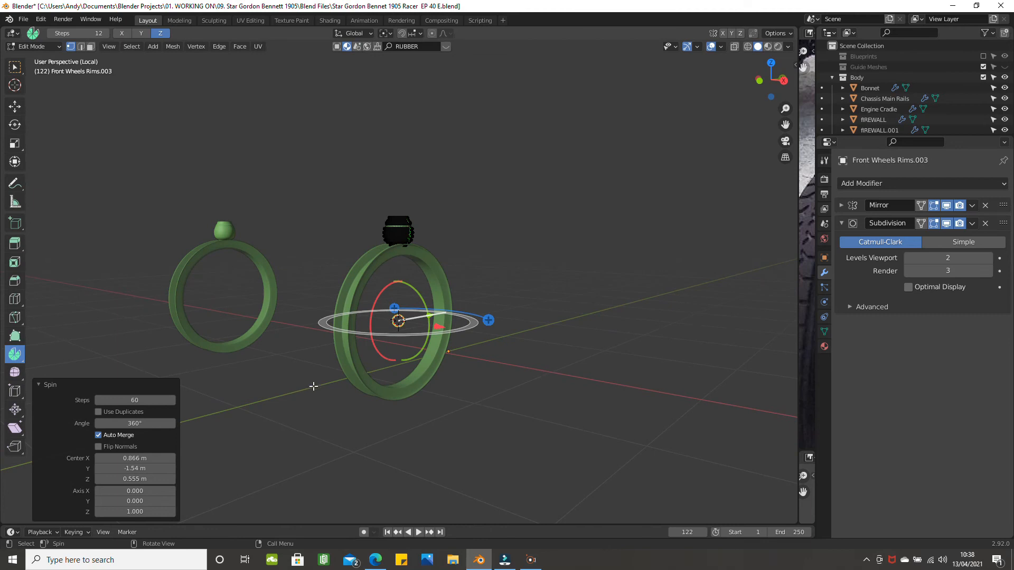
key("KP_5")
key("KP_3")
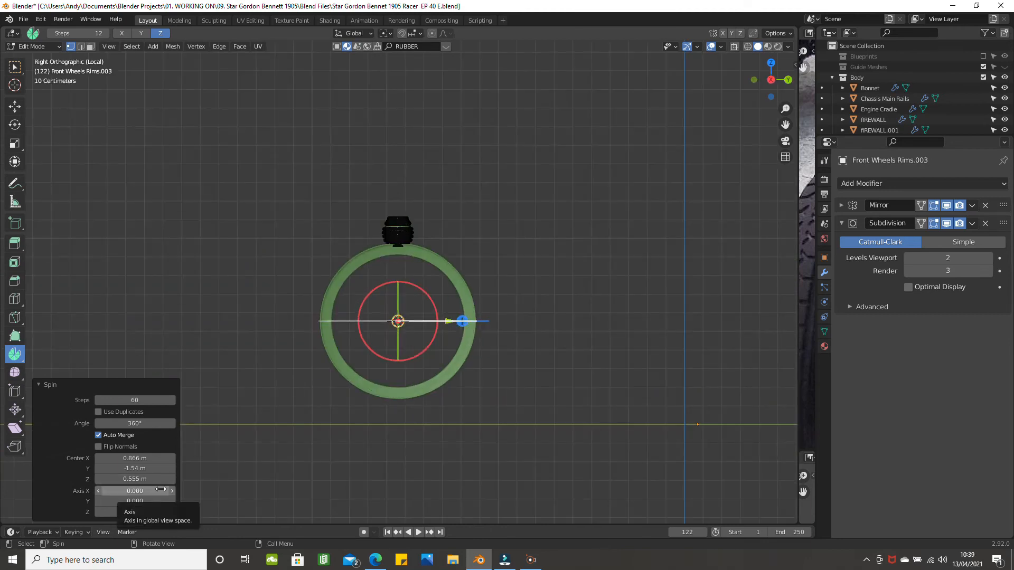
left_click(138, 491)
type("1")
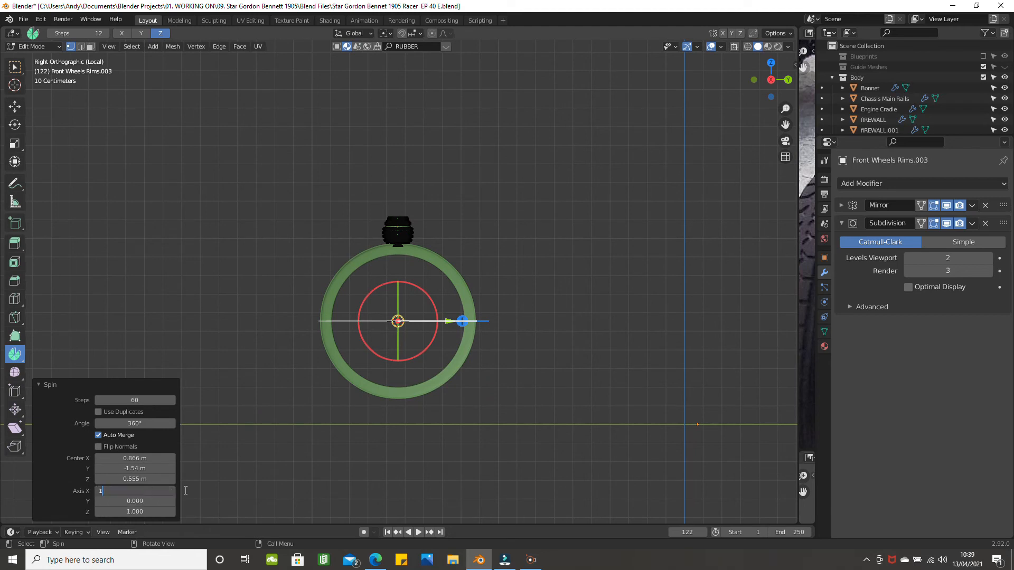
left_click(150, 512)
type("0")
key("Return")
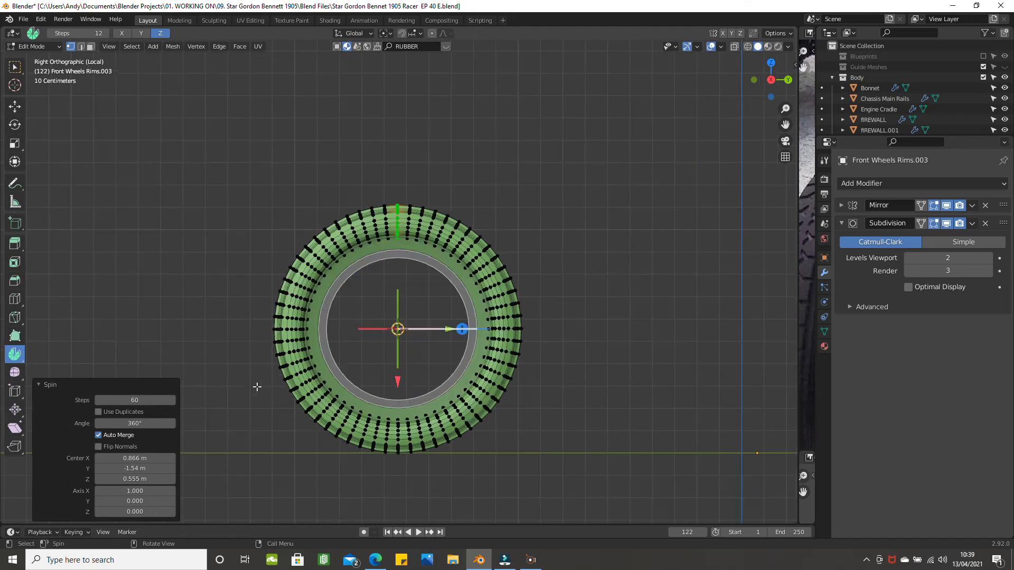
middle_click_drag(368, 350, 449, 362)
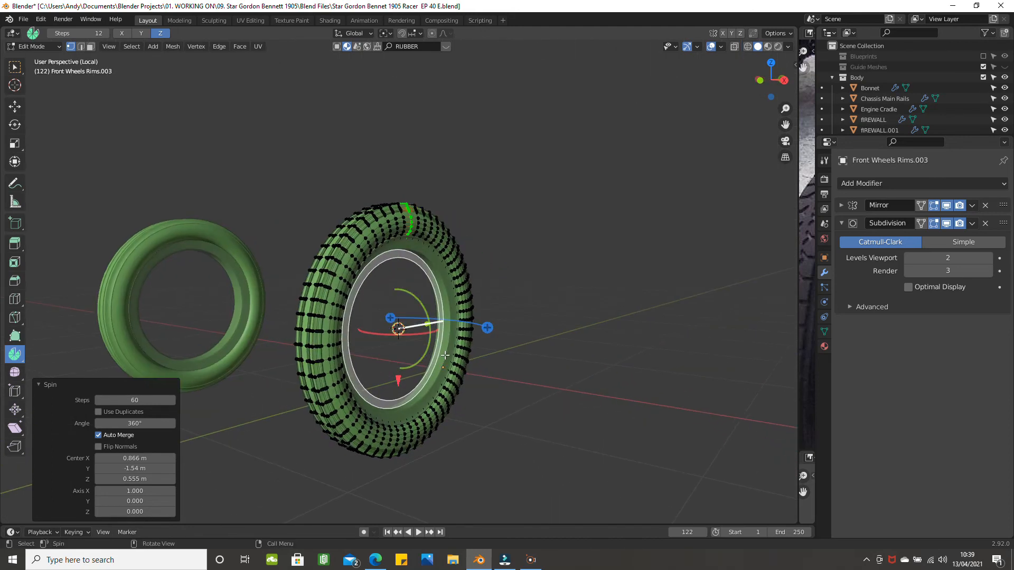
Step: Return to object mode, deselect the tyre and rim object, and inspect the spun tyre from several angles
key("Tab")
middle_click_drag(437, 310, 515, 256)
left_click(514, 256)
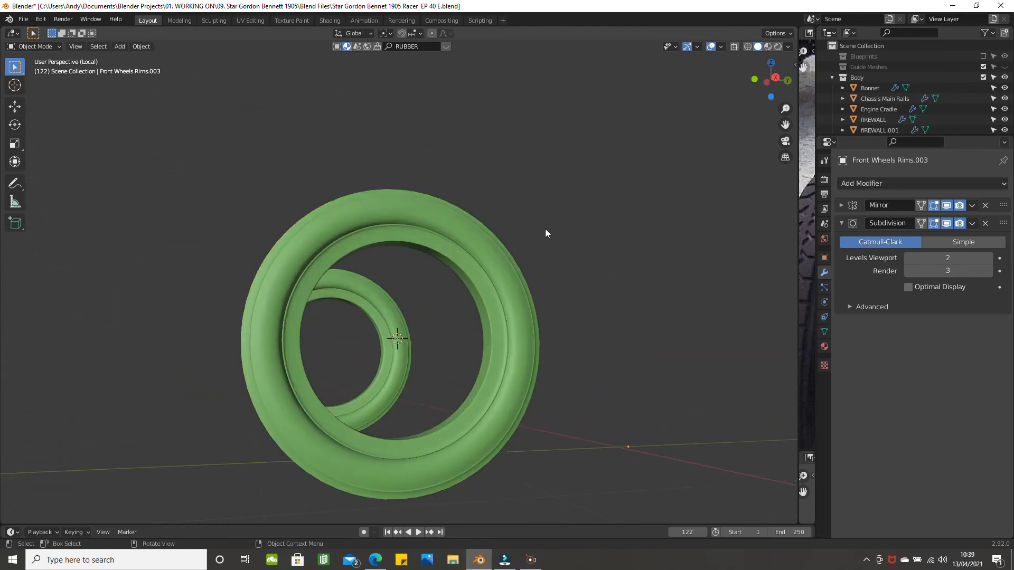
middle_click_drag(454, 252, 531, 255)
middle_click_drag(377, 273, 413, 305)
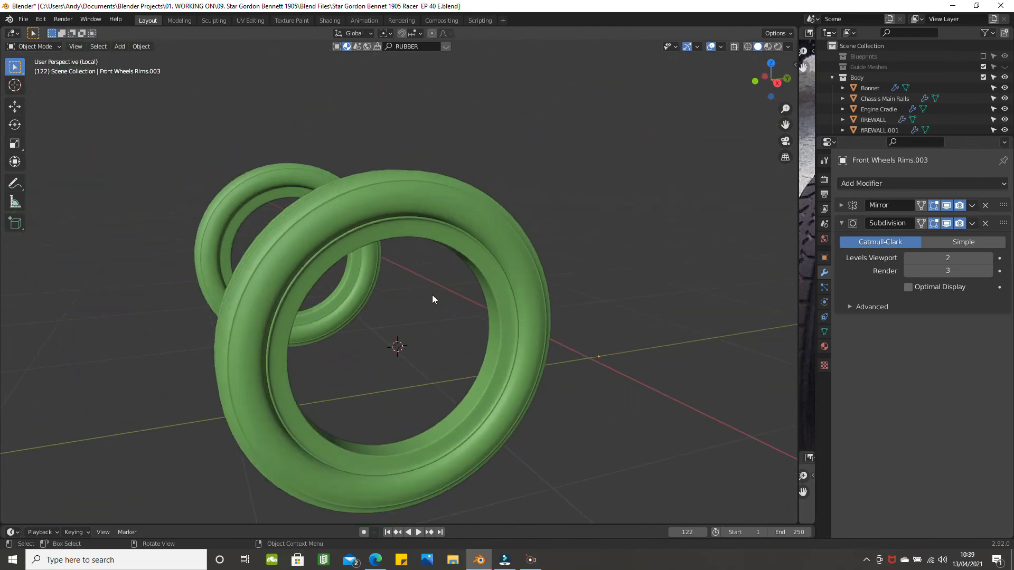
Step: Select the tyre and rim object, bring up its material settings and browse the materials available in the file
left_click(415, 215)
middle_click_drag(426, 209, 610, 264)
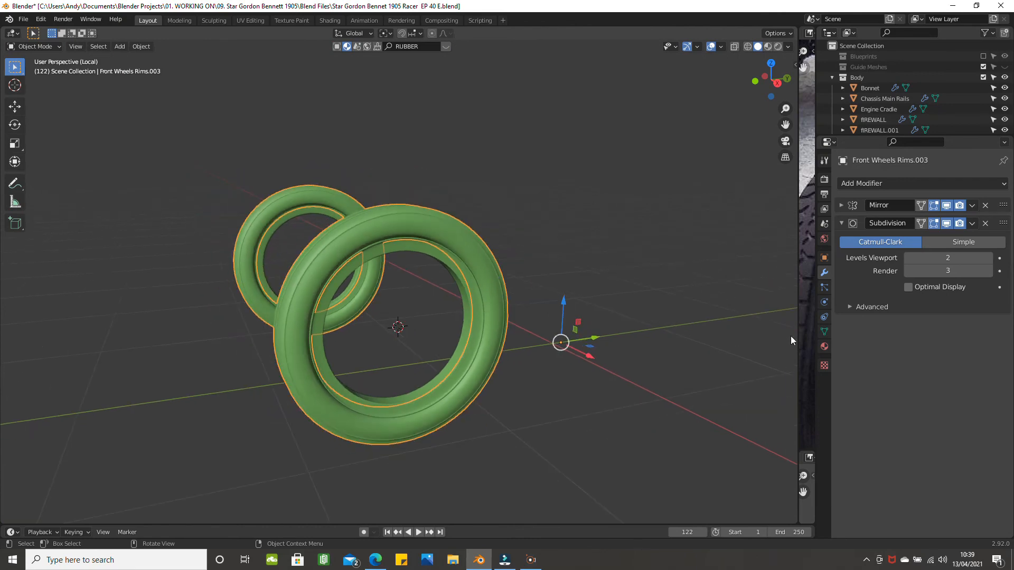
left_click(824, 347)
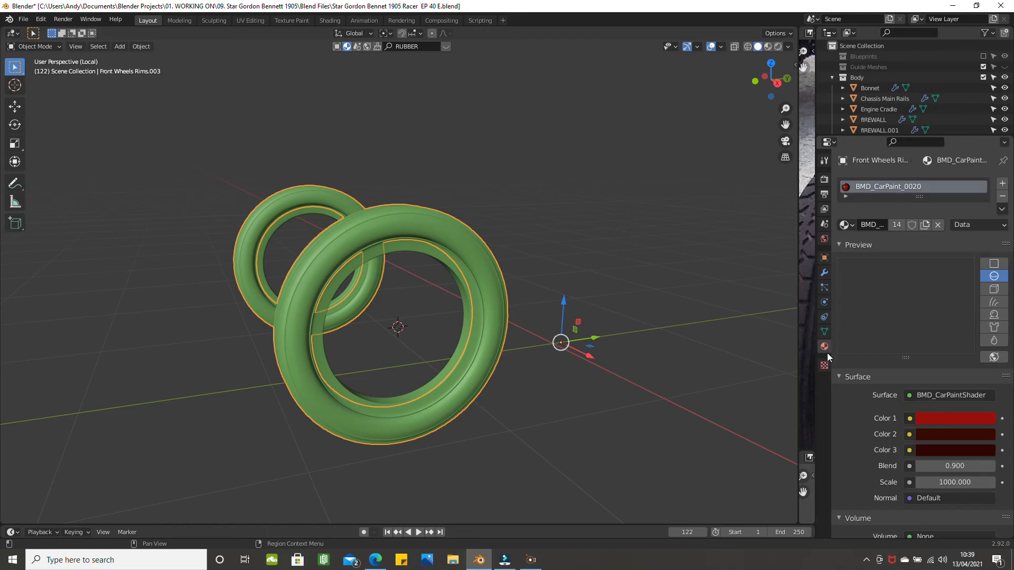
left_click(851, 227)
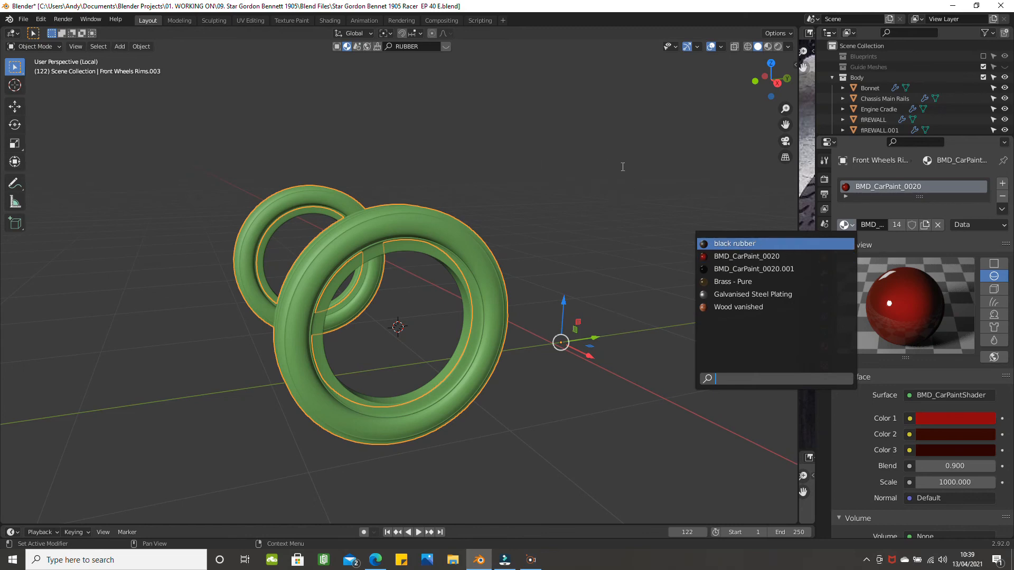
scroll(416, 74, "down", 1)
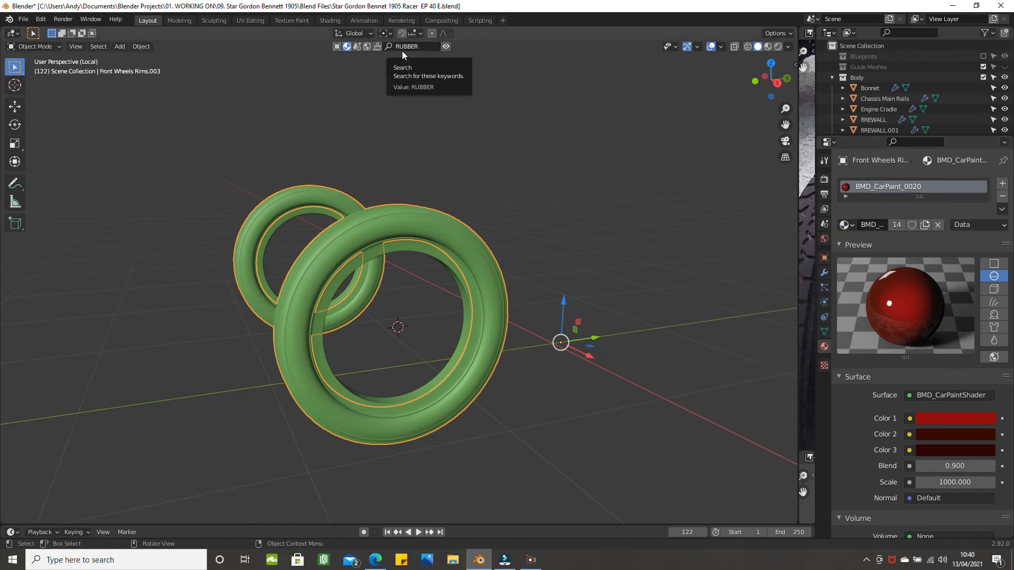
Step: Search the BlenderKit materials for RUBBER, look over the thumbnails and hide the asset bar again
type("RUBBER")
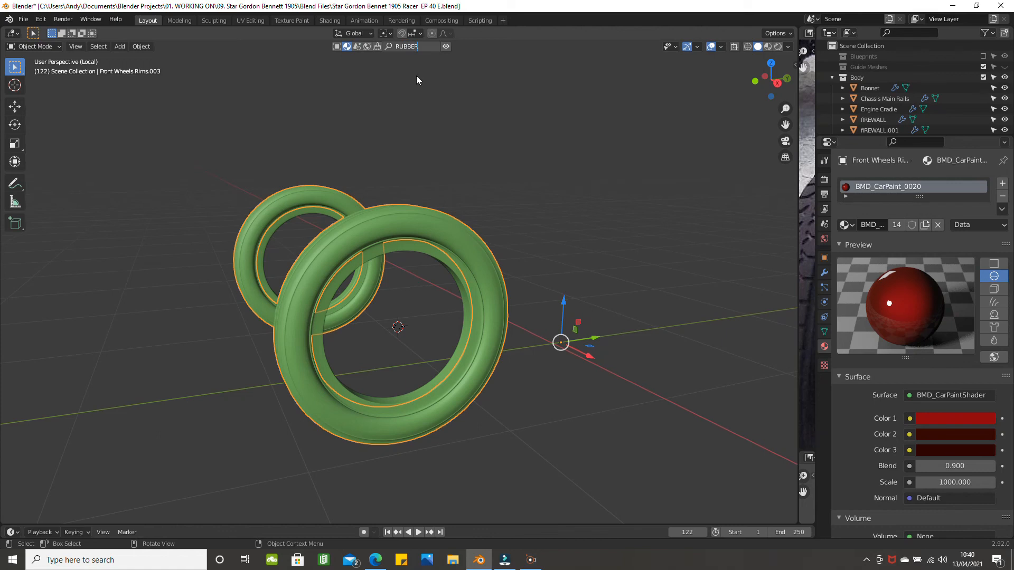
key("Return")
scroll(417, 75, "down", 1)
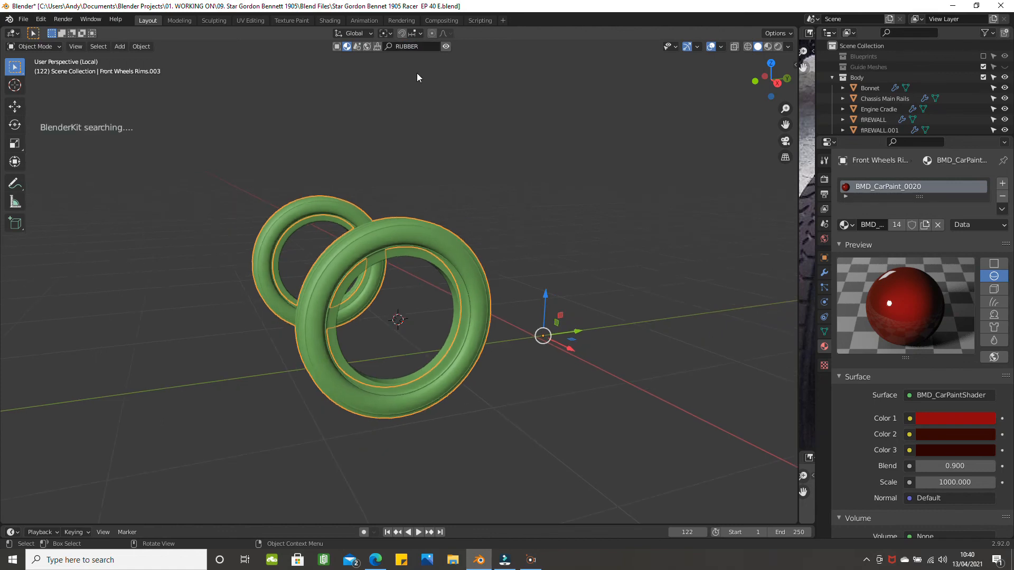
scroll(417, 74, "down", 2)
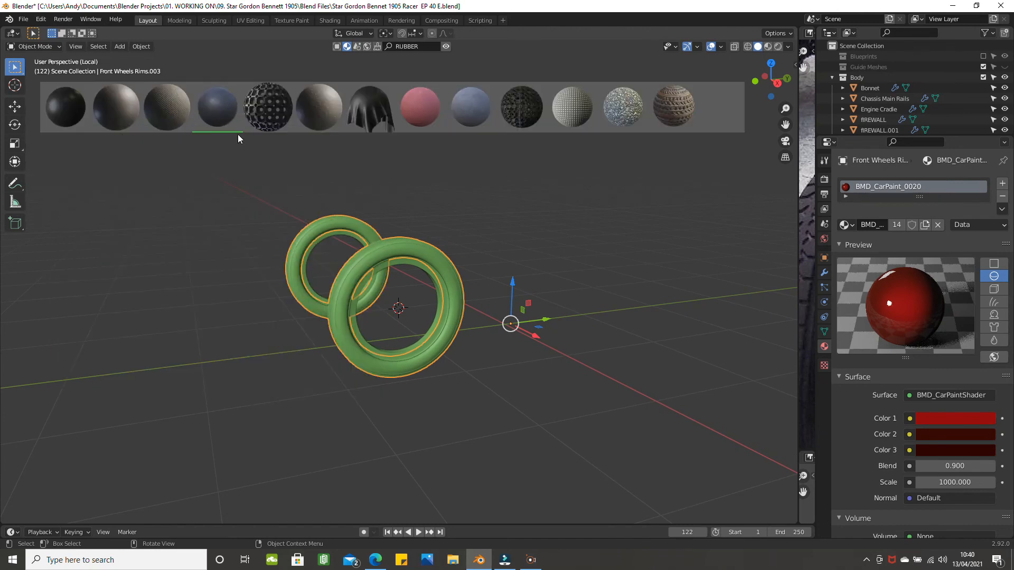
mouse_move(198, 113)
left_click(444, 47)
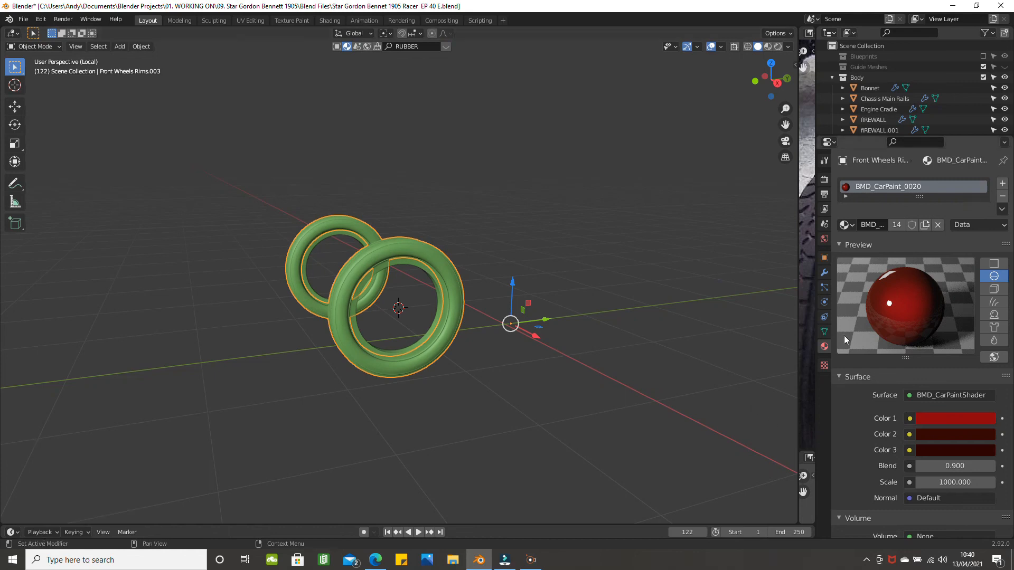
Step: Replace the BMD_CarPaint_0020 material in the tyre and rim object's slot with the existing black rubber material
double_click(867, 225)
left_click(846, 225)
left_click(846, 225)
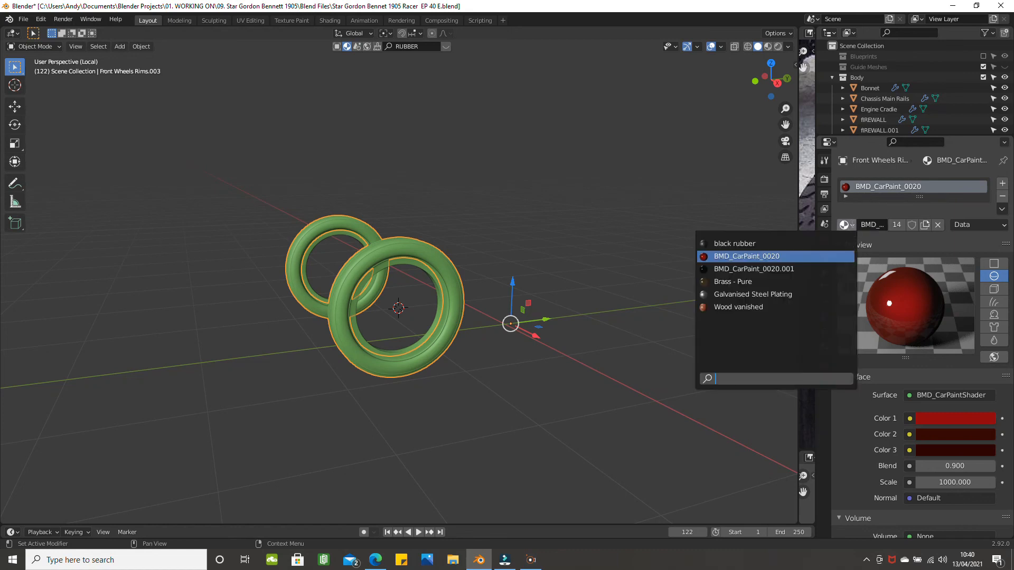
left_click(786, 244)
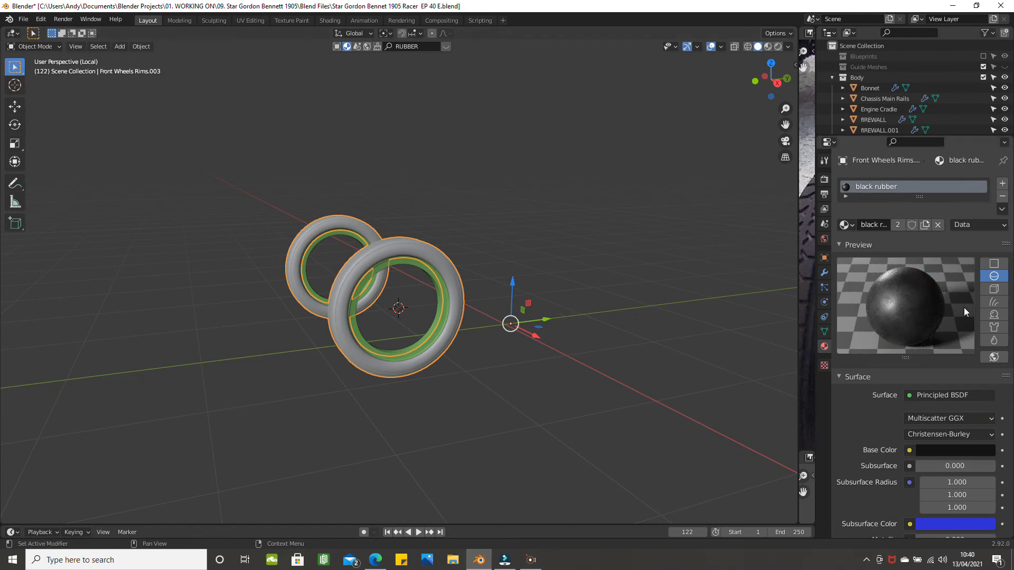
Step: Show the wheels in Material Preview shading, deselect them and inspect the black tyres and red rims
middle_click_drag(493, 345, 462, 348)
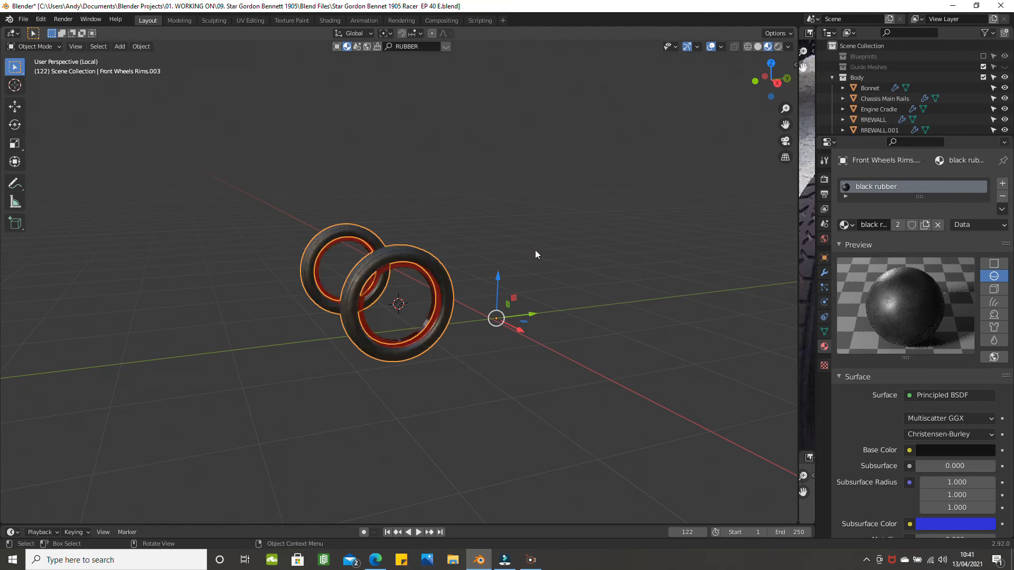
scroll(413, 271, "up", 1)
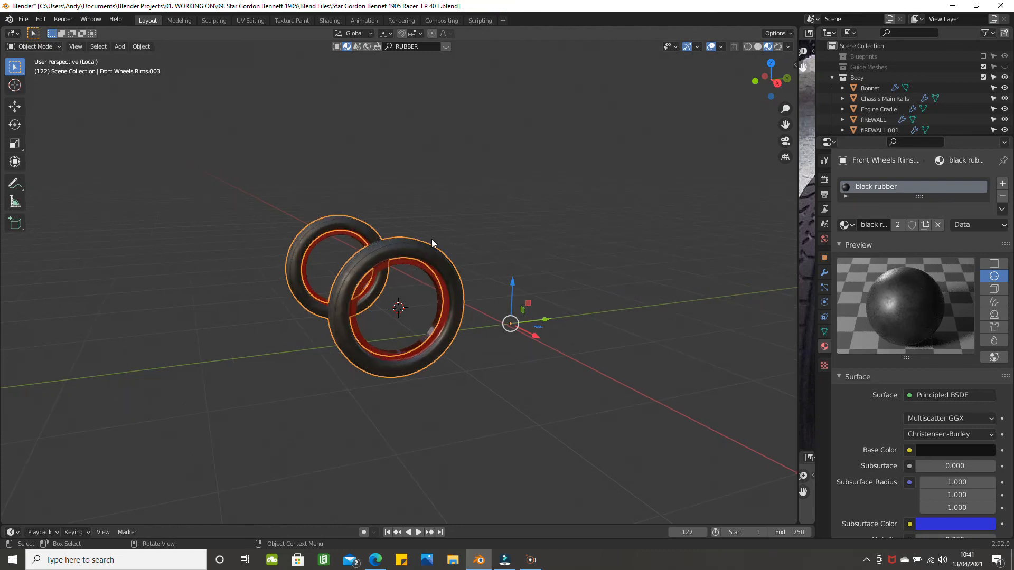
scroll(433, 239, "up", 1)
left_click(483, 197)
middle_click_drag(480, 203, 411, 261)
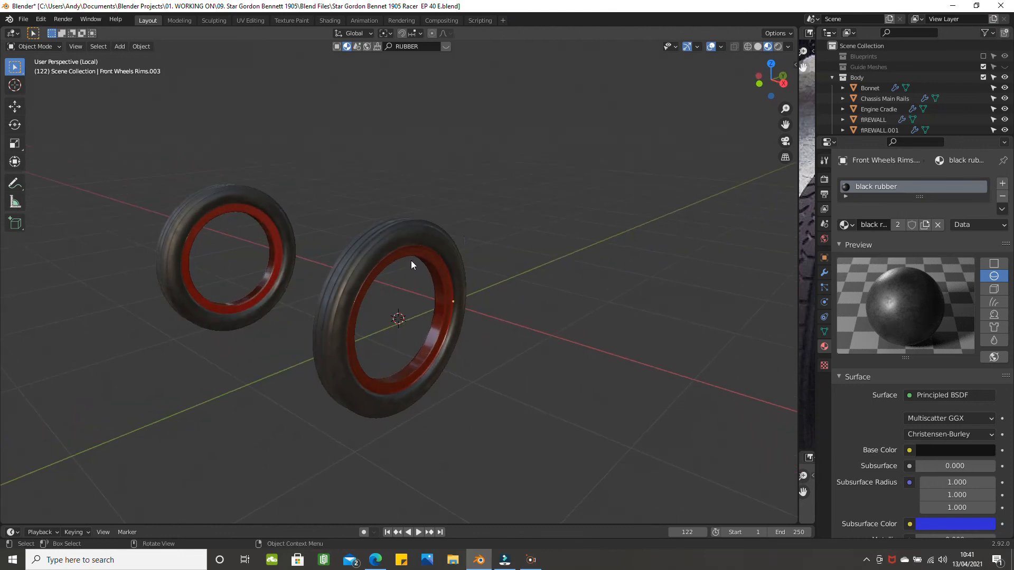
scroll(404, 262, "up", 2)
scroll(391, 238, "up", 1)
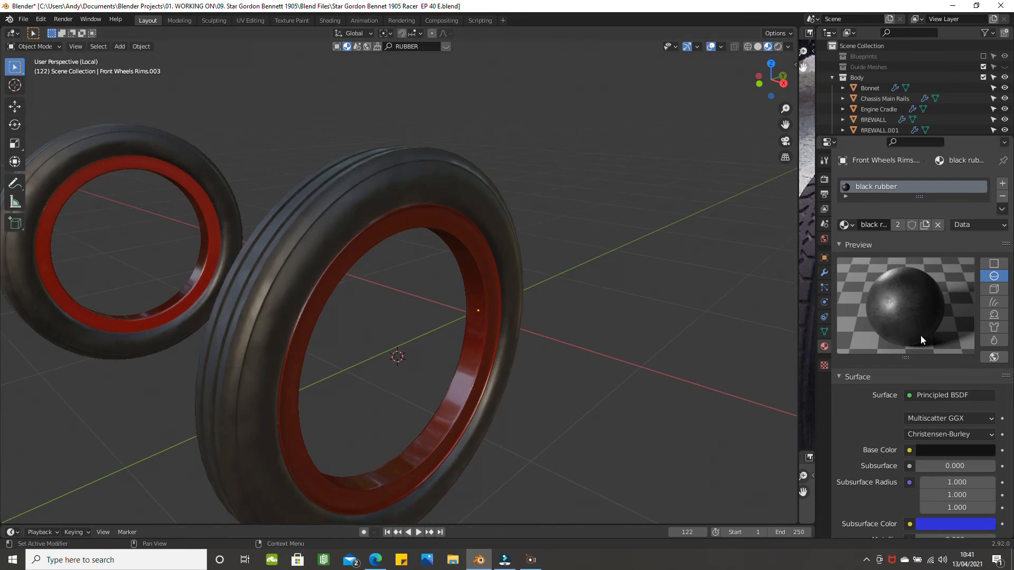
Step: Review the black rubber material's base colour and surface settings, darkening its blue subsurface colour slightly
scroll(932, 380, "down", 1)
left_click(944, 428)
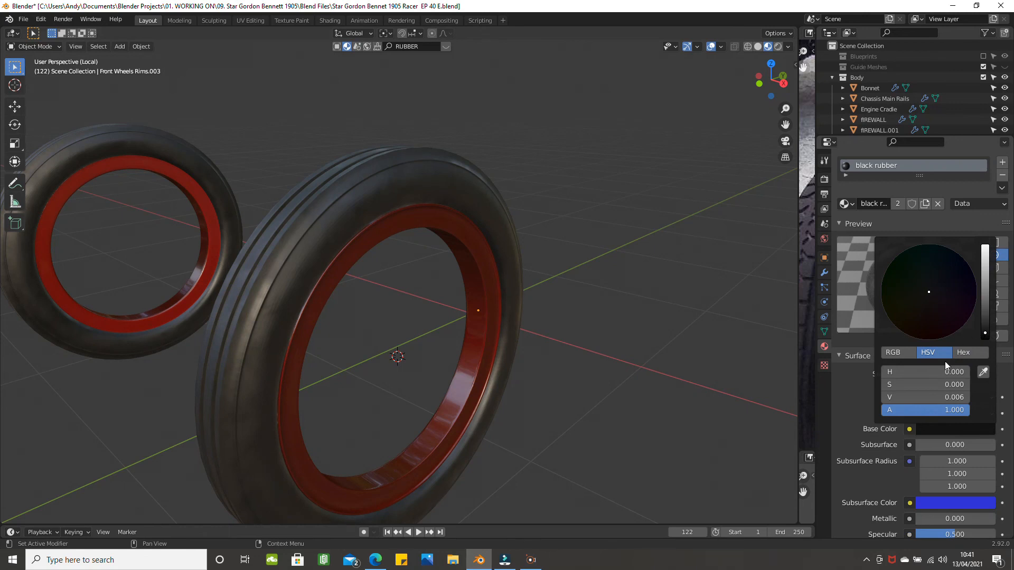
scroll(898, 417, "down", 5)
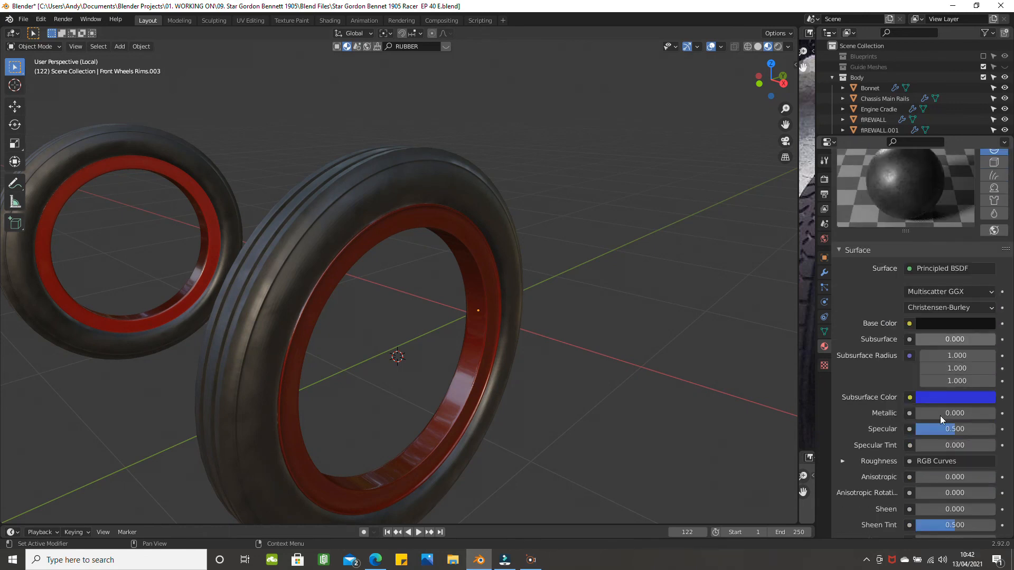
left_click(955, 403)
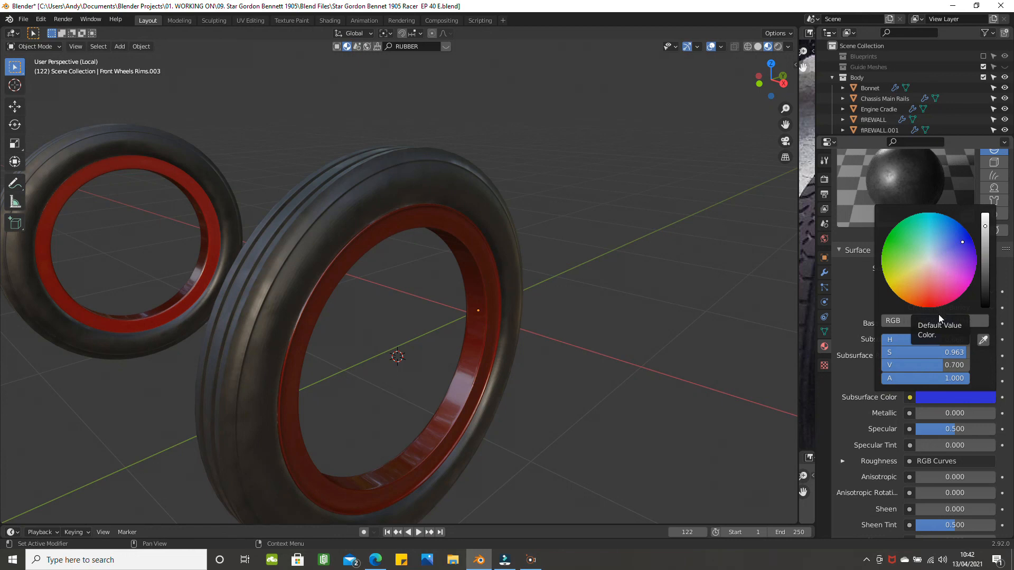
scroll(939, 406, "down", 1)
scroll(796, 360, "down", 3)
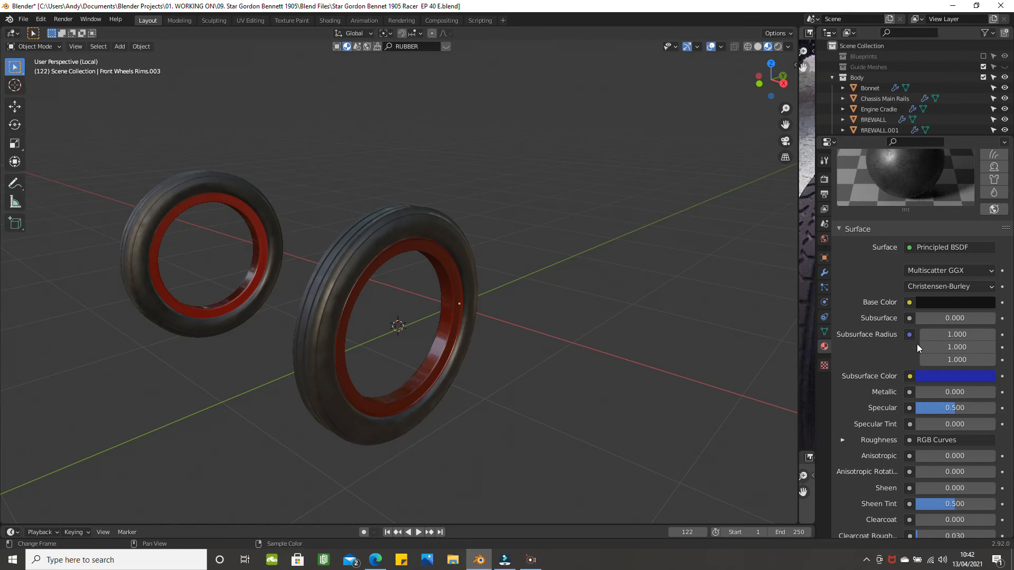
scroll(922, 344, "down", 5)
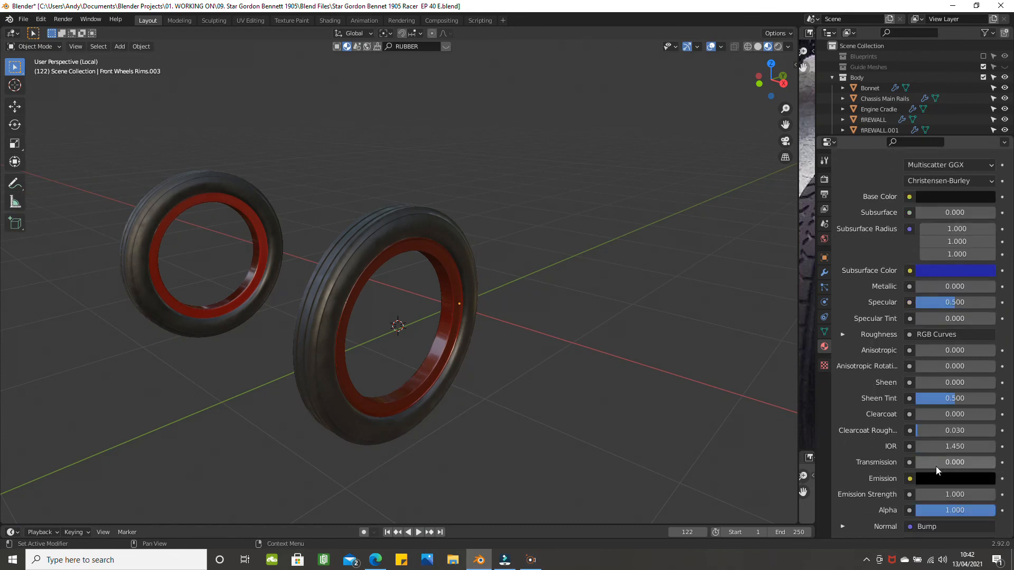
left_click(936, 474)
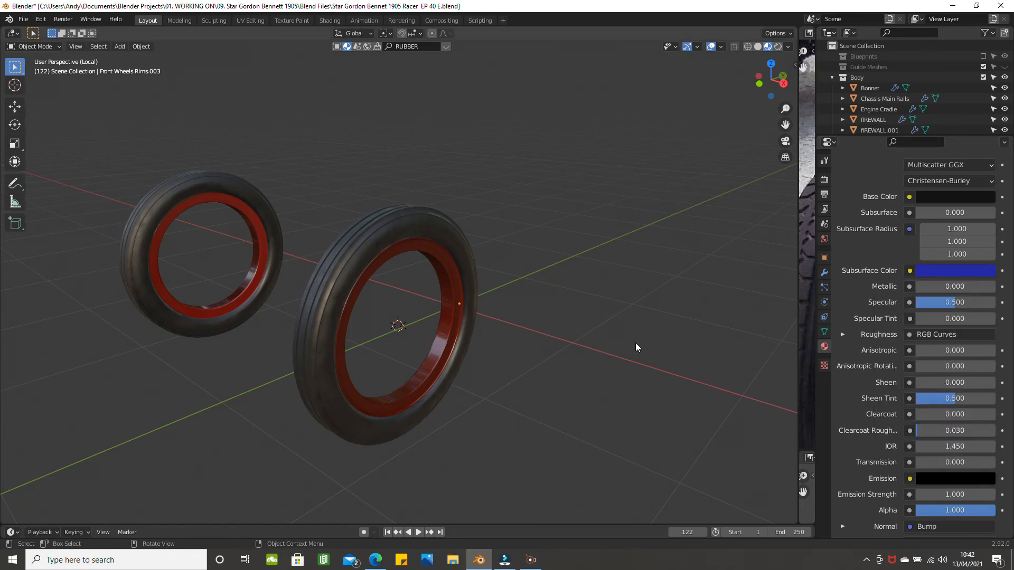
Step: Examine the front tyre's tread grooves, rubber sidewall and red rim up close and from several angles
scroll(421, 294, "up", 4)
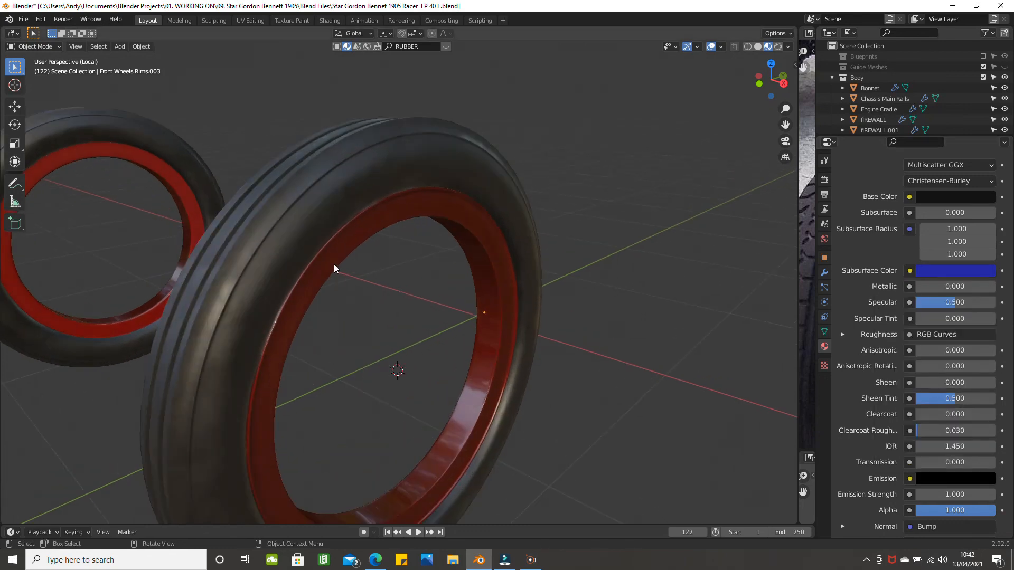
middle_click_drag(332, 274, 325, 317)
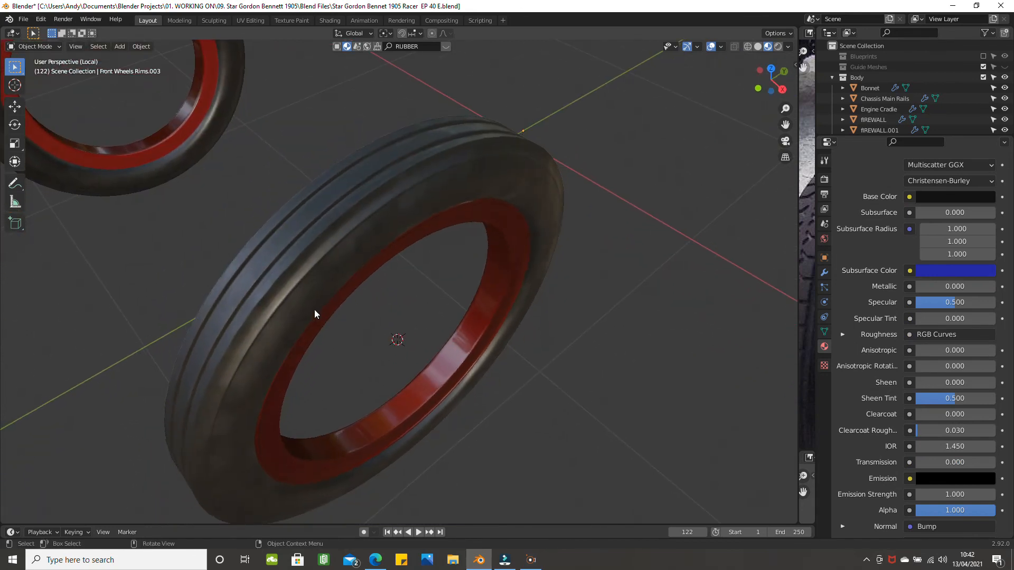
scroll(315, 310, "up", 5)
scroll(154, 166, "down", 1)
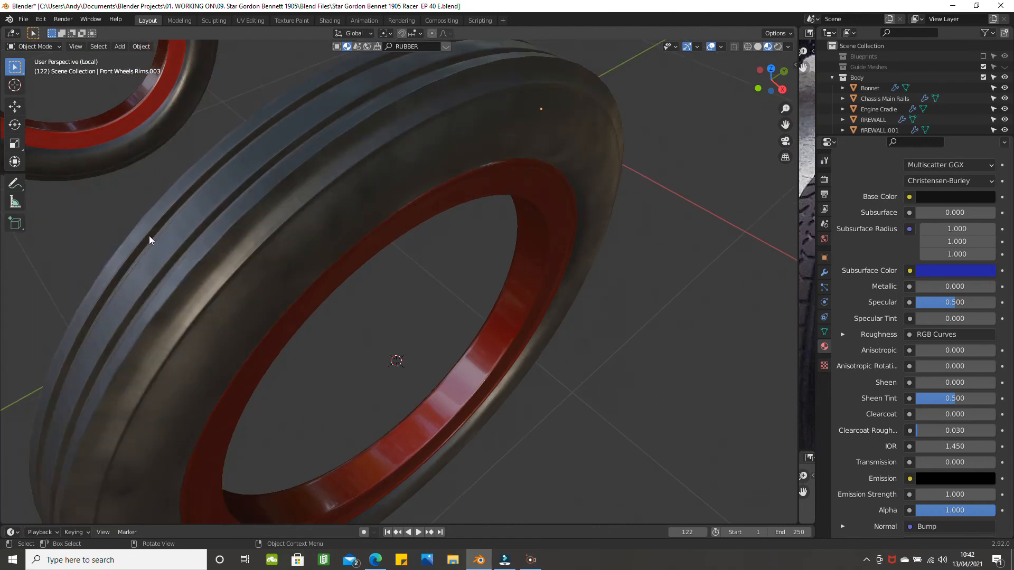
scroll(149, 235, "down", 3)
middle_click_drag(173, 248, 312, 209)
scroll(529, 254, "down", 2)
mouse_move(508, 241)
middle_mouse_down()
mouse_move(557, 213)
mouse_move(572, 189)
mouse_move(382, 214)
mouse_move(538, 214)
mouse_move(508, 233)
middle_mouse_up()
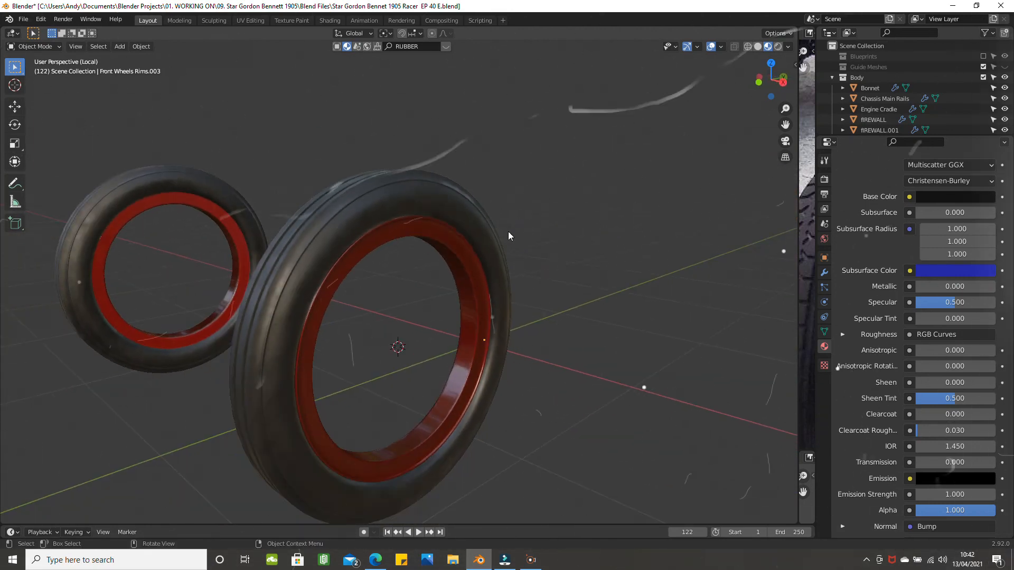